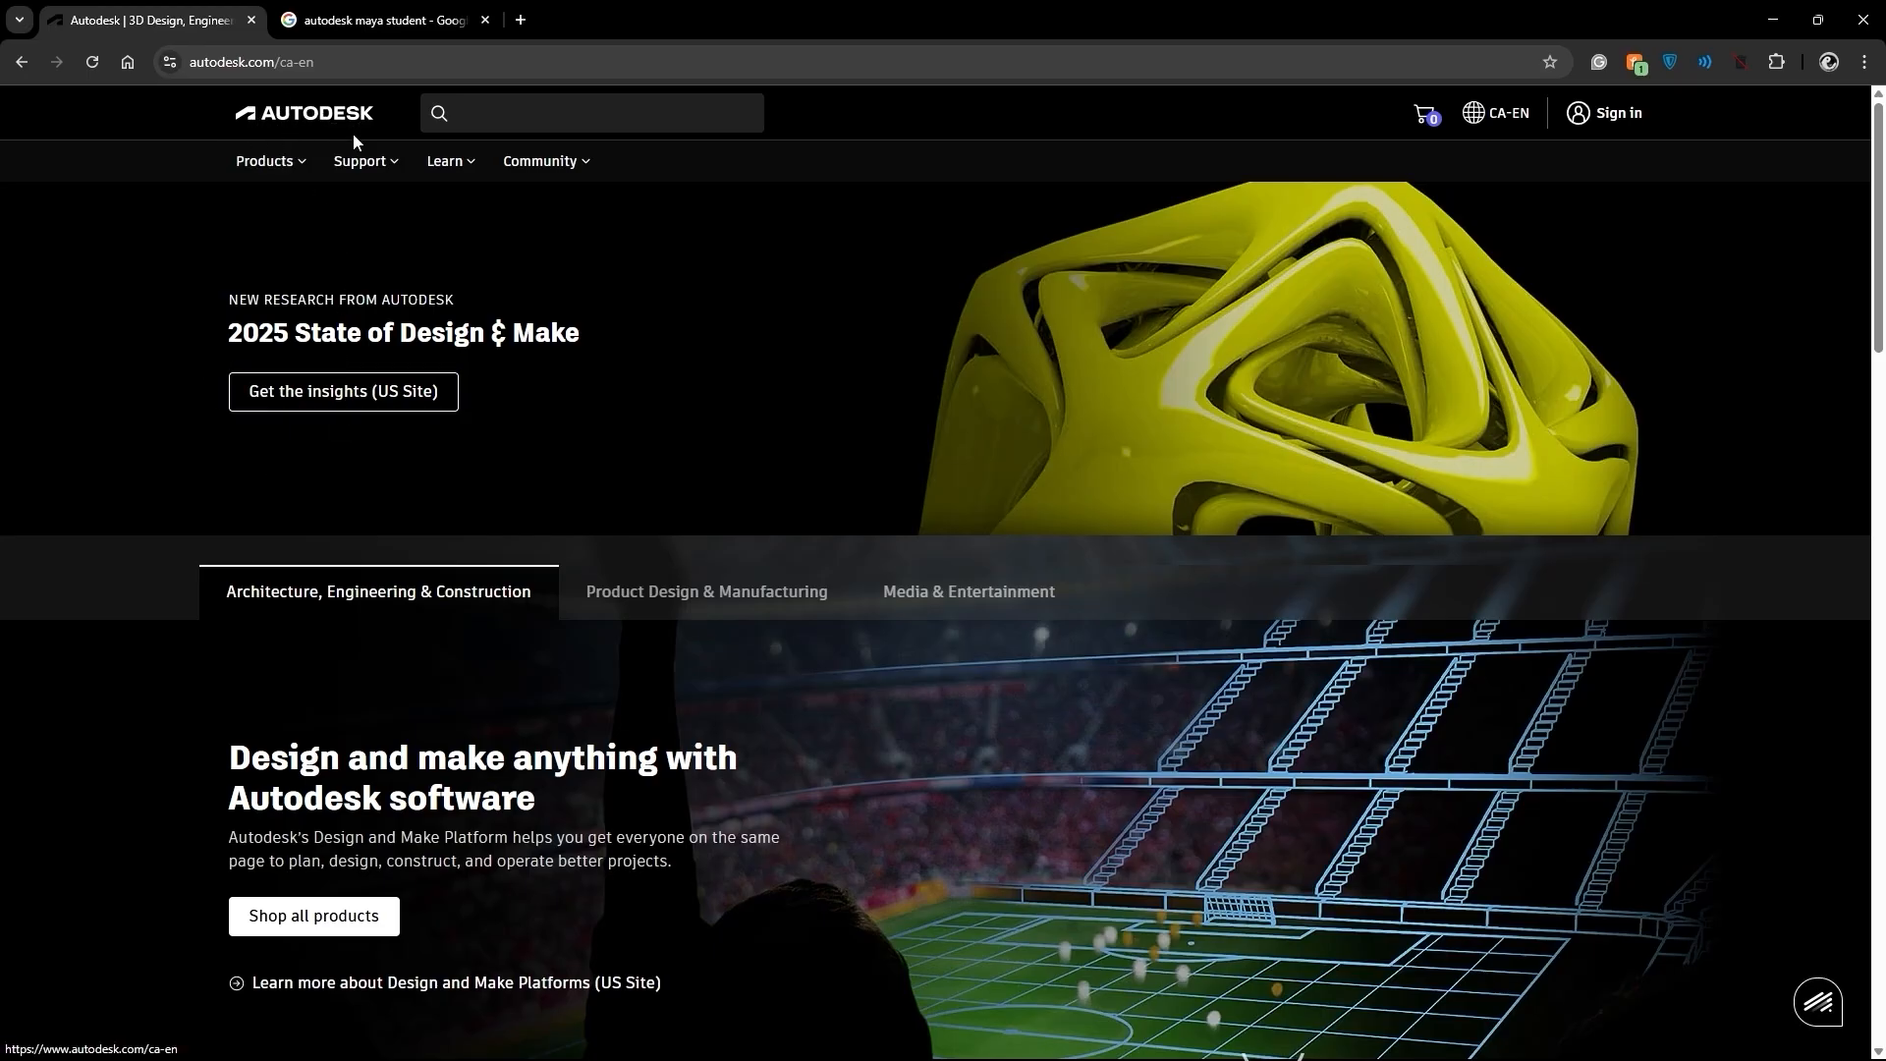
Open the Maya product page on the Autodesk website and review its purchase plans
{"action": "left_click", "coordinate": [287, 116]}
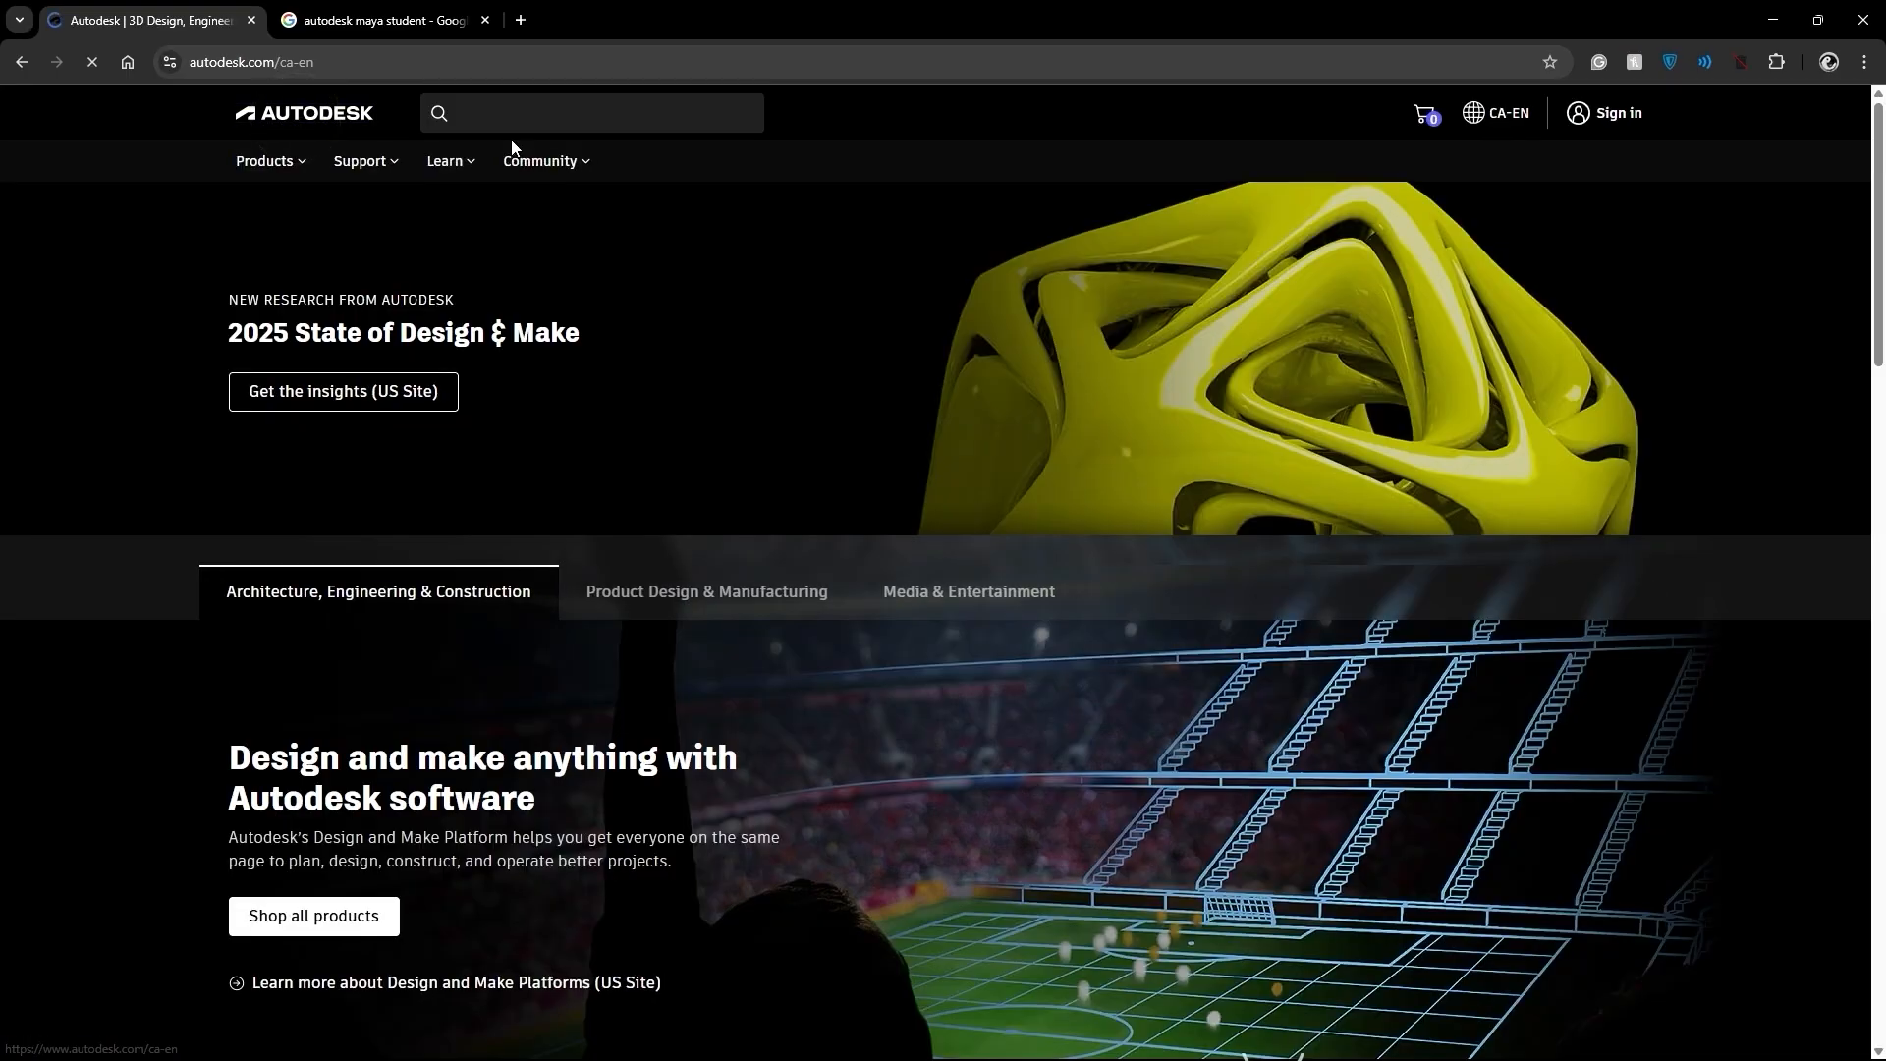
{"action": "left_click", "coordinate": [293, 164]}
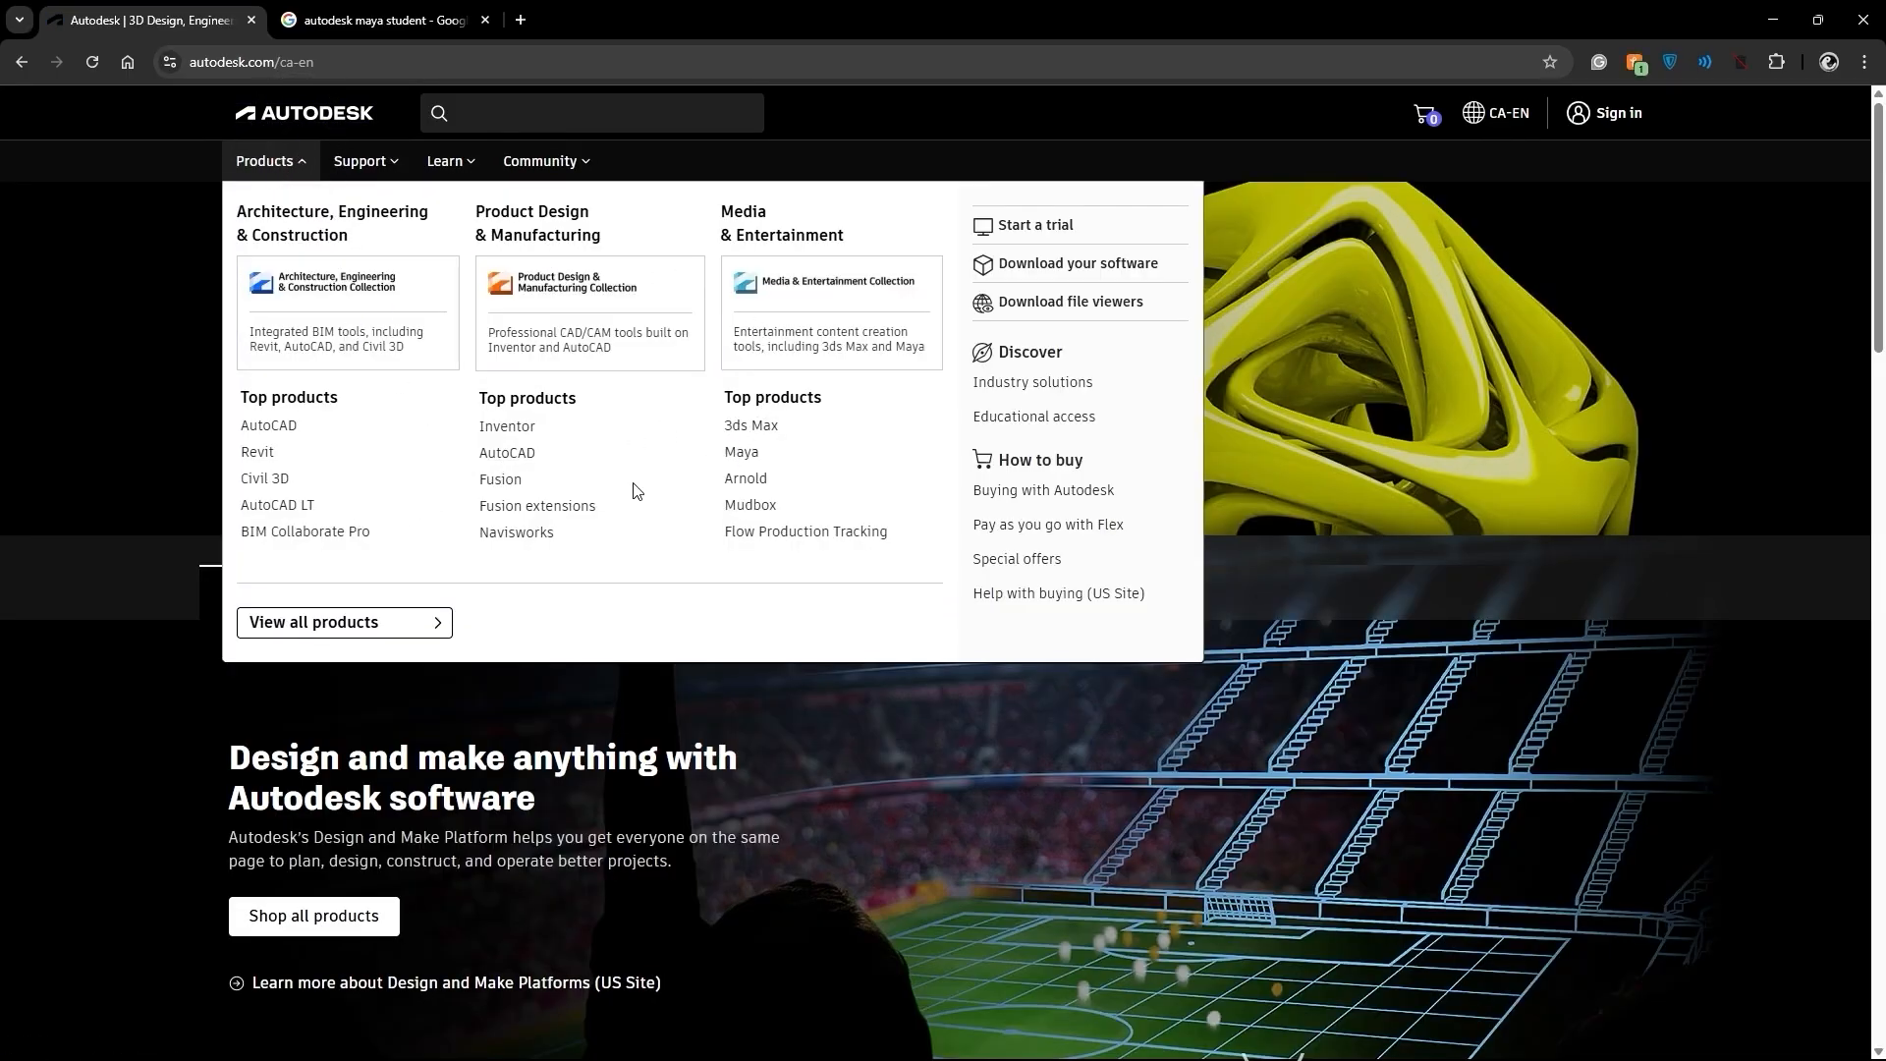
{"action": "left_click", "coordinate": [743, 453]}
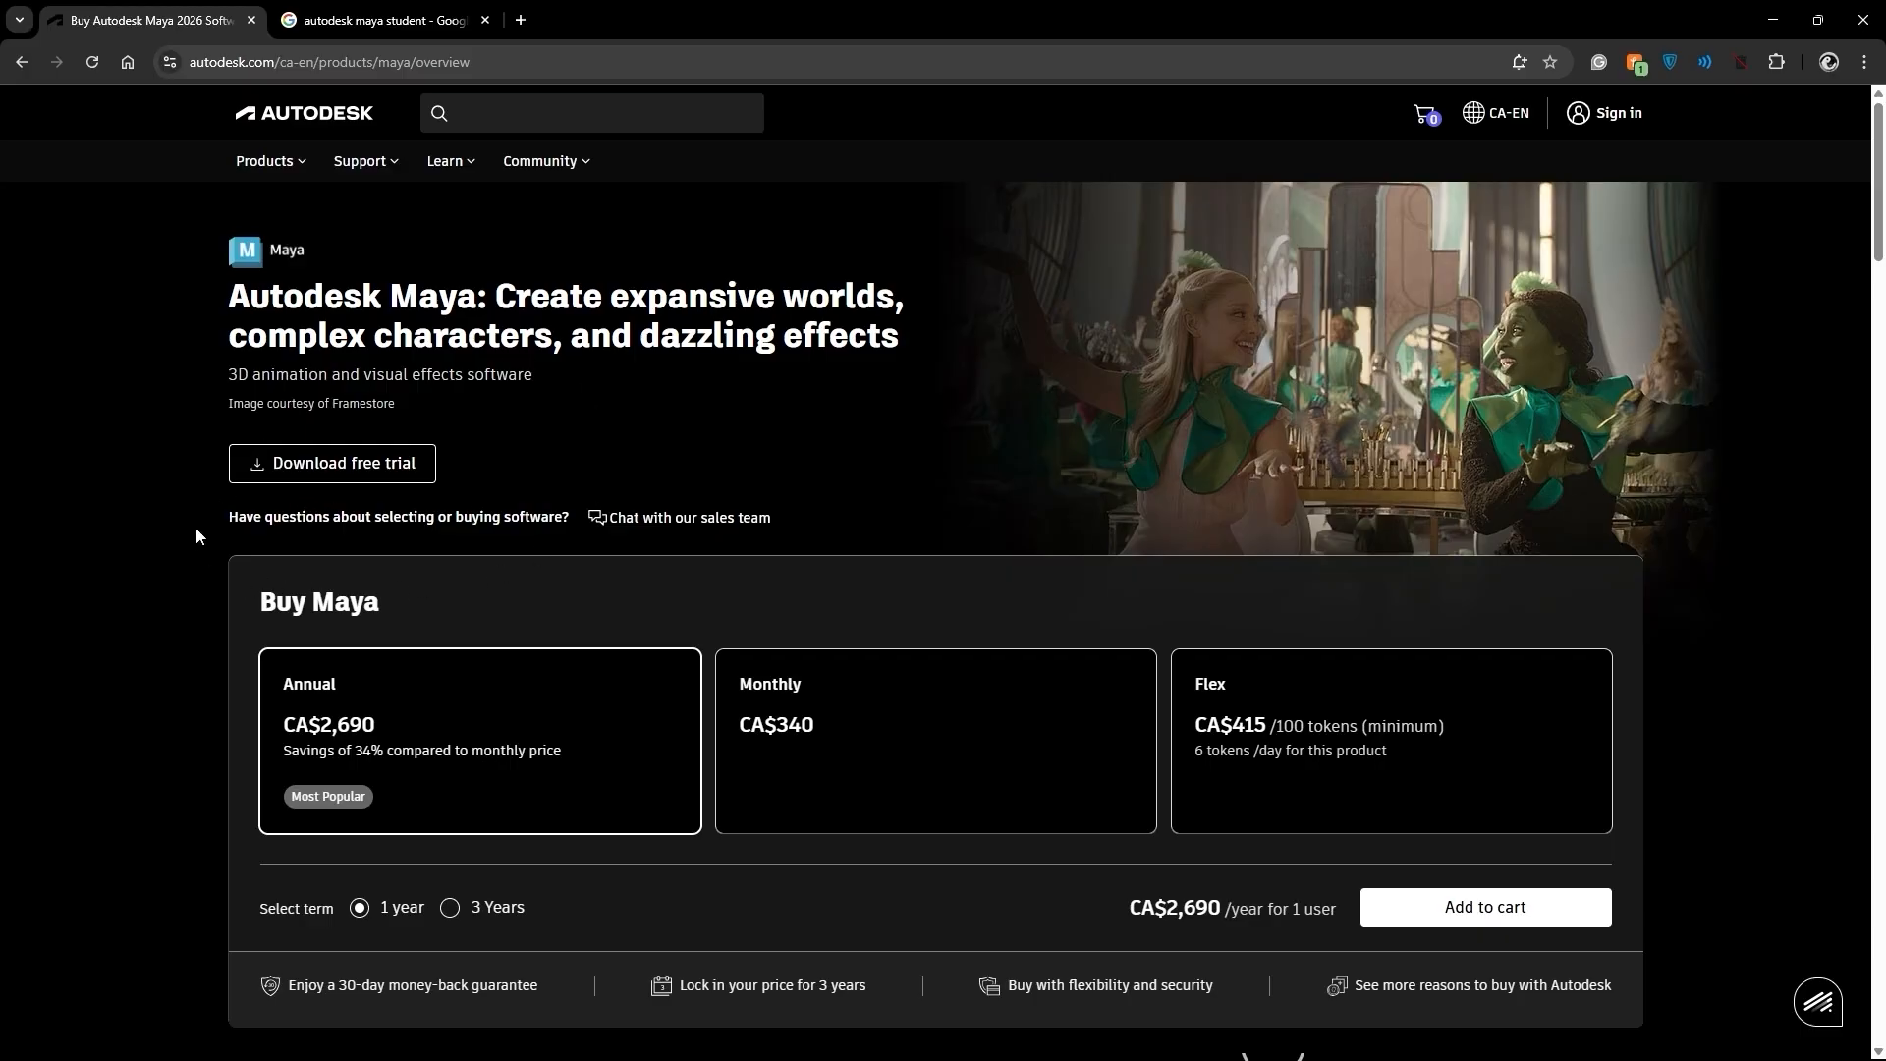
{"action": "scroll", "coordinate": [762, 410], "scroll_direction": "down", "scroll_amount": 3}
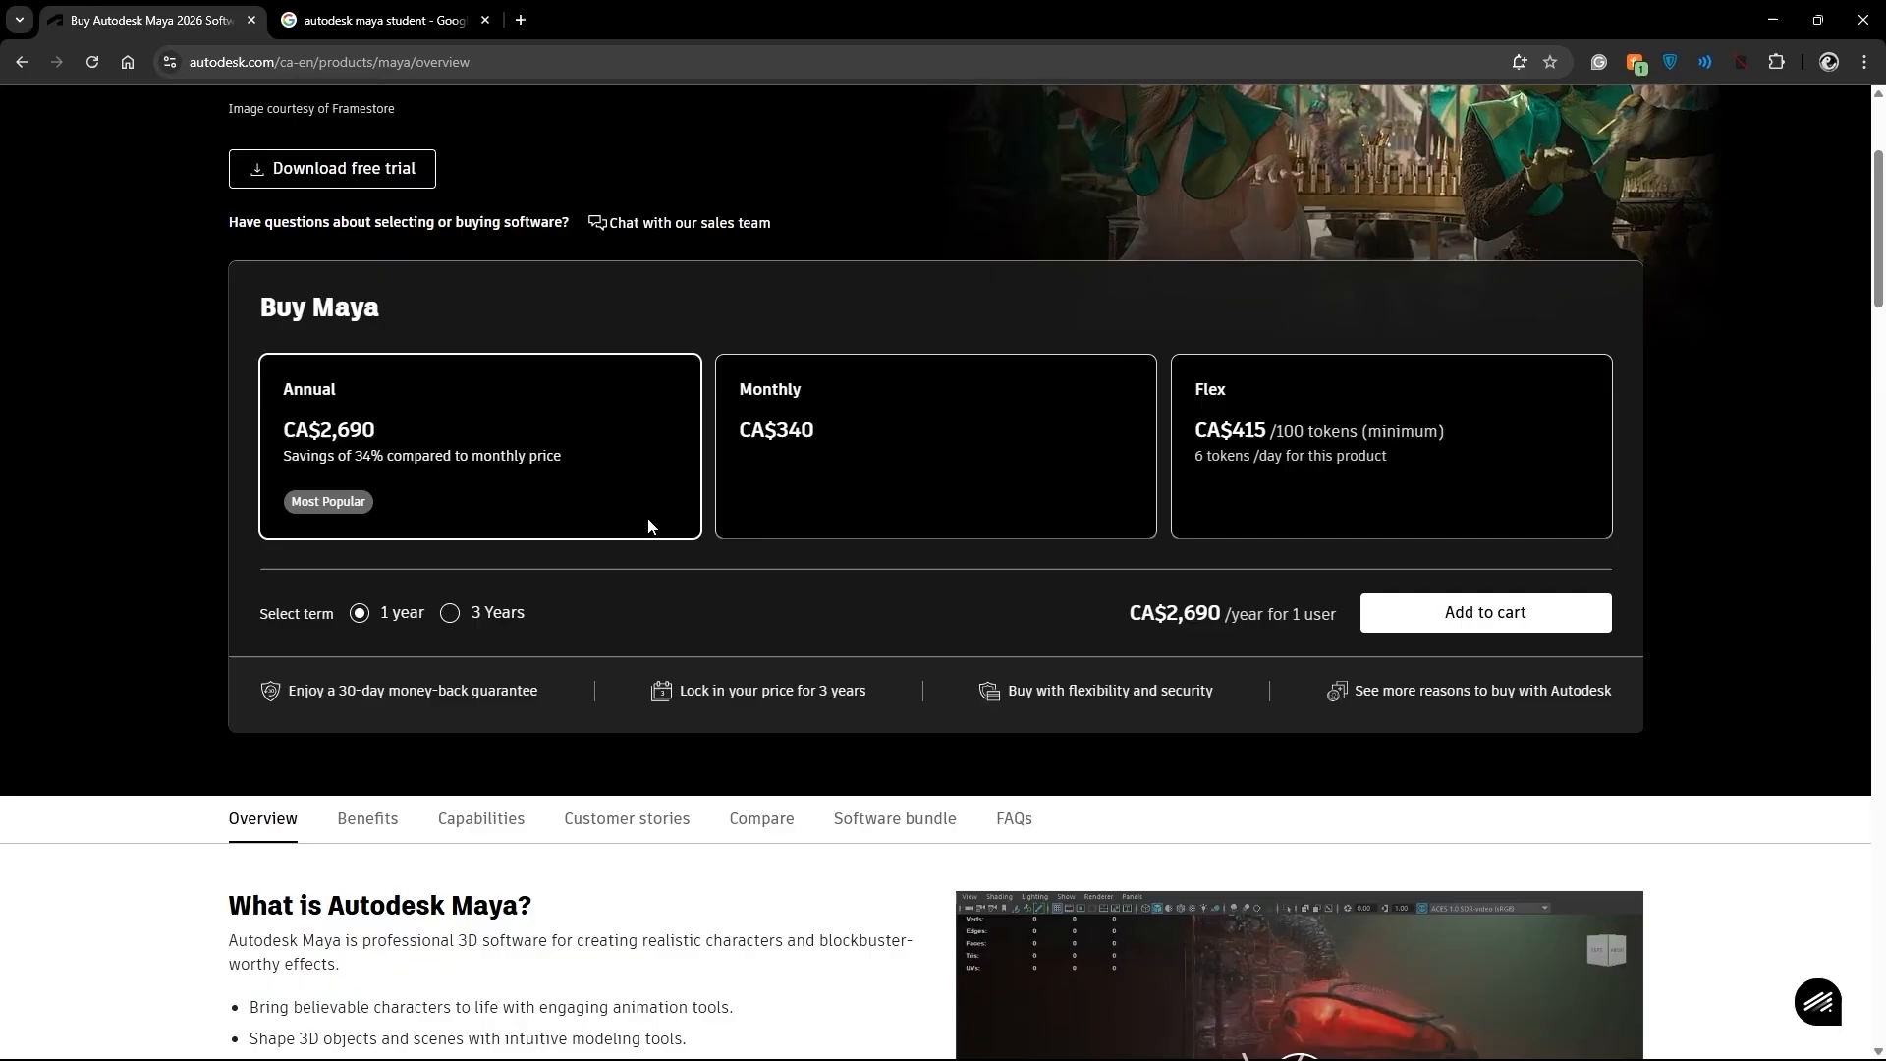
{"action": "scroll", "coordinate": [648, 525], "scroll_direction": "up", "scroll_amount": 3}
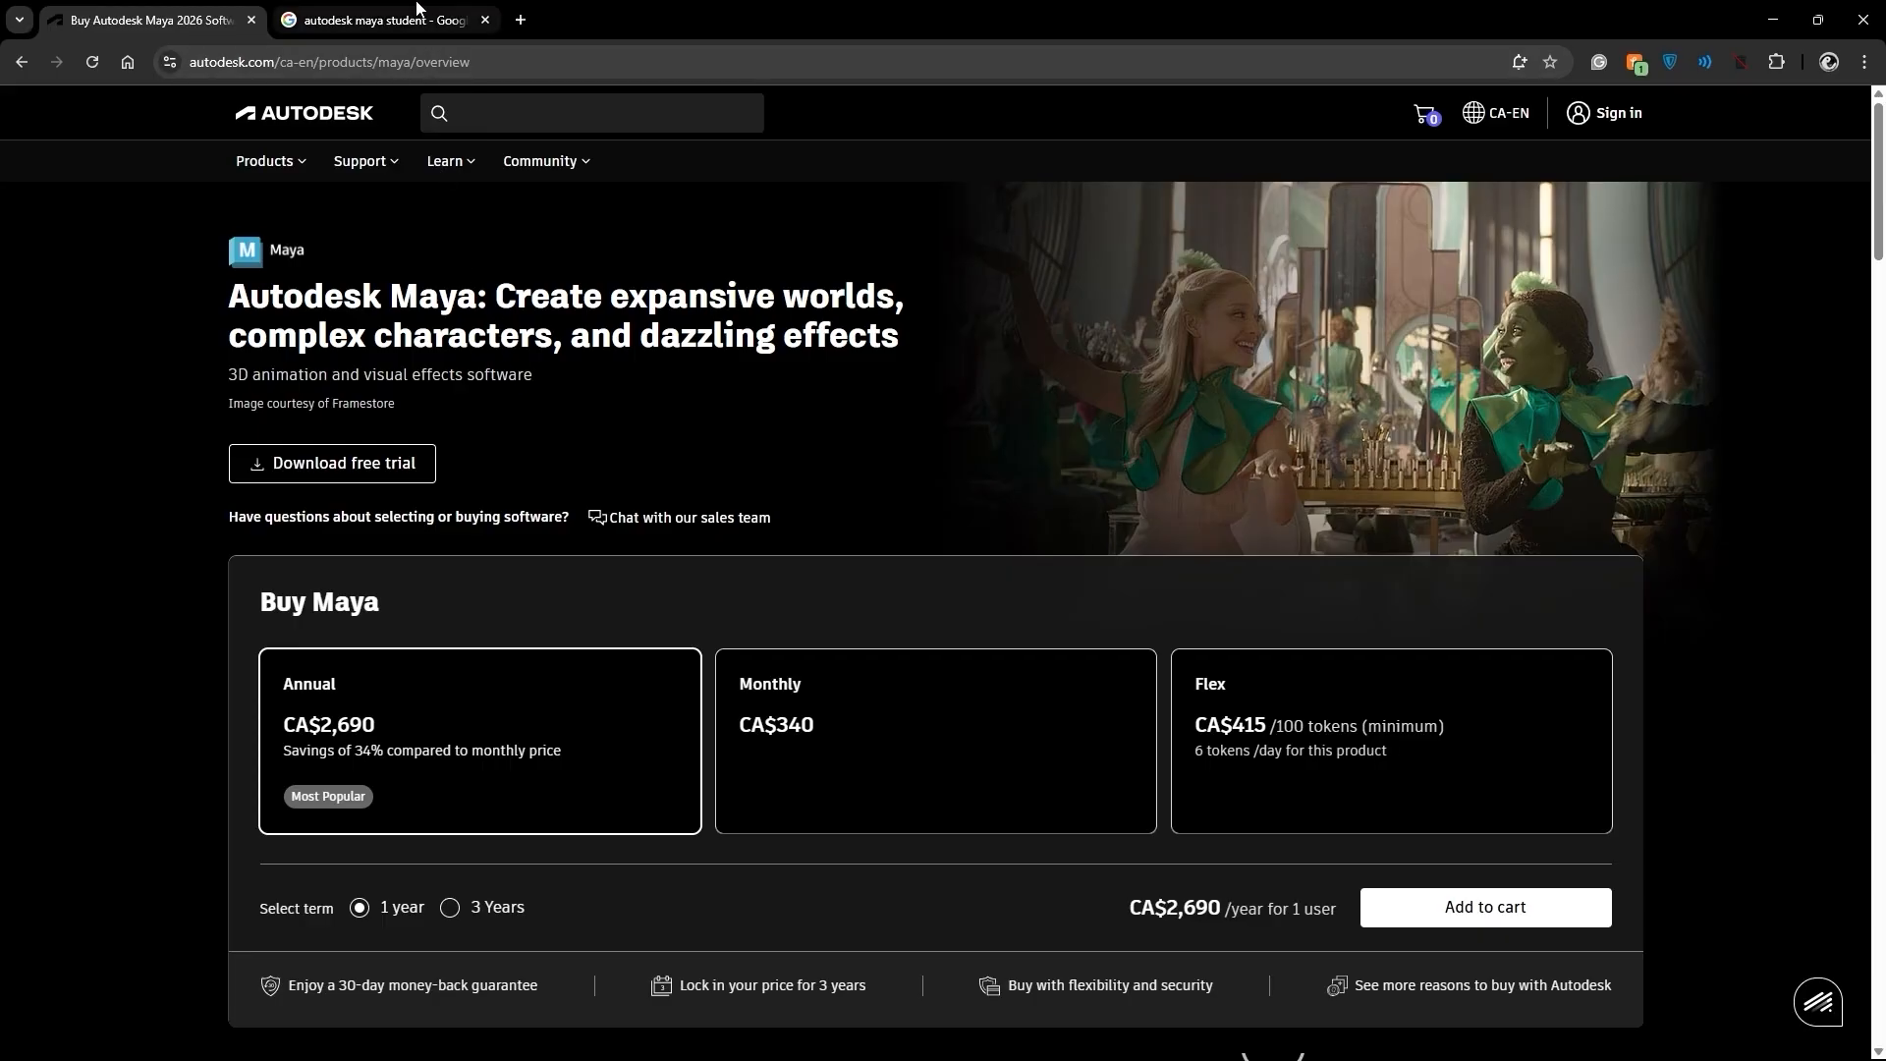
Switch to the "autodesk maya student" Google results and open Autodesk Student Access to Education Downloads
{"action": "left_click", "coordinate": [399, 27]}
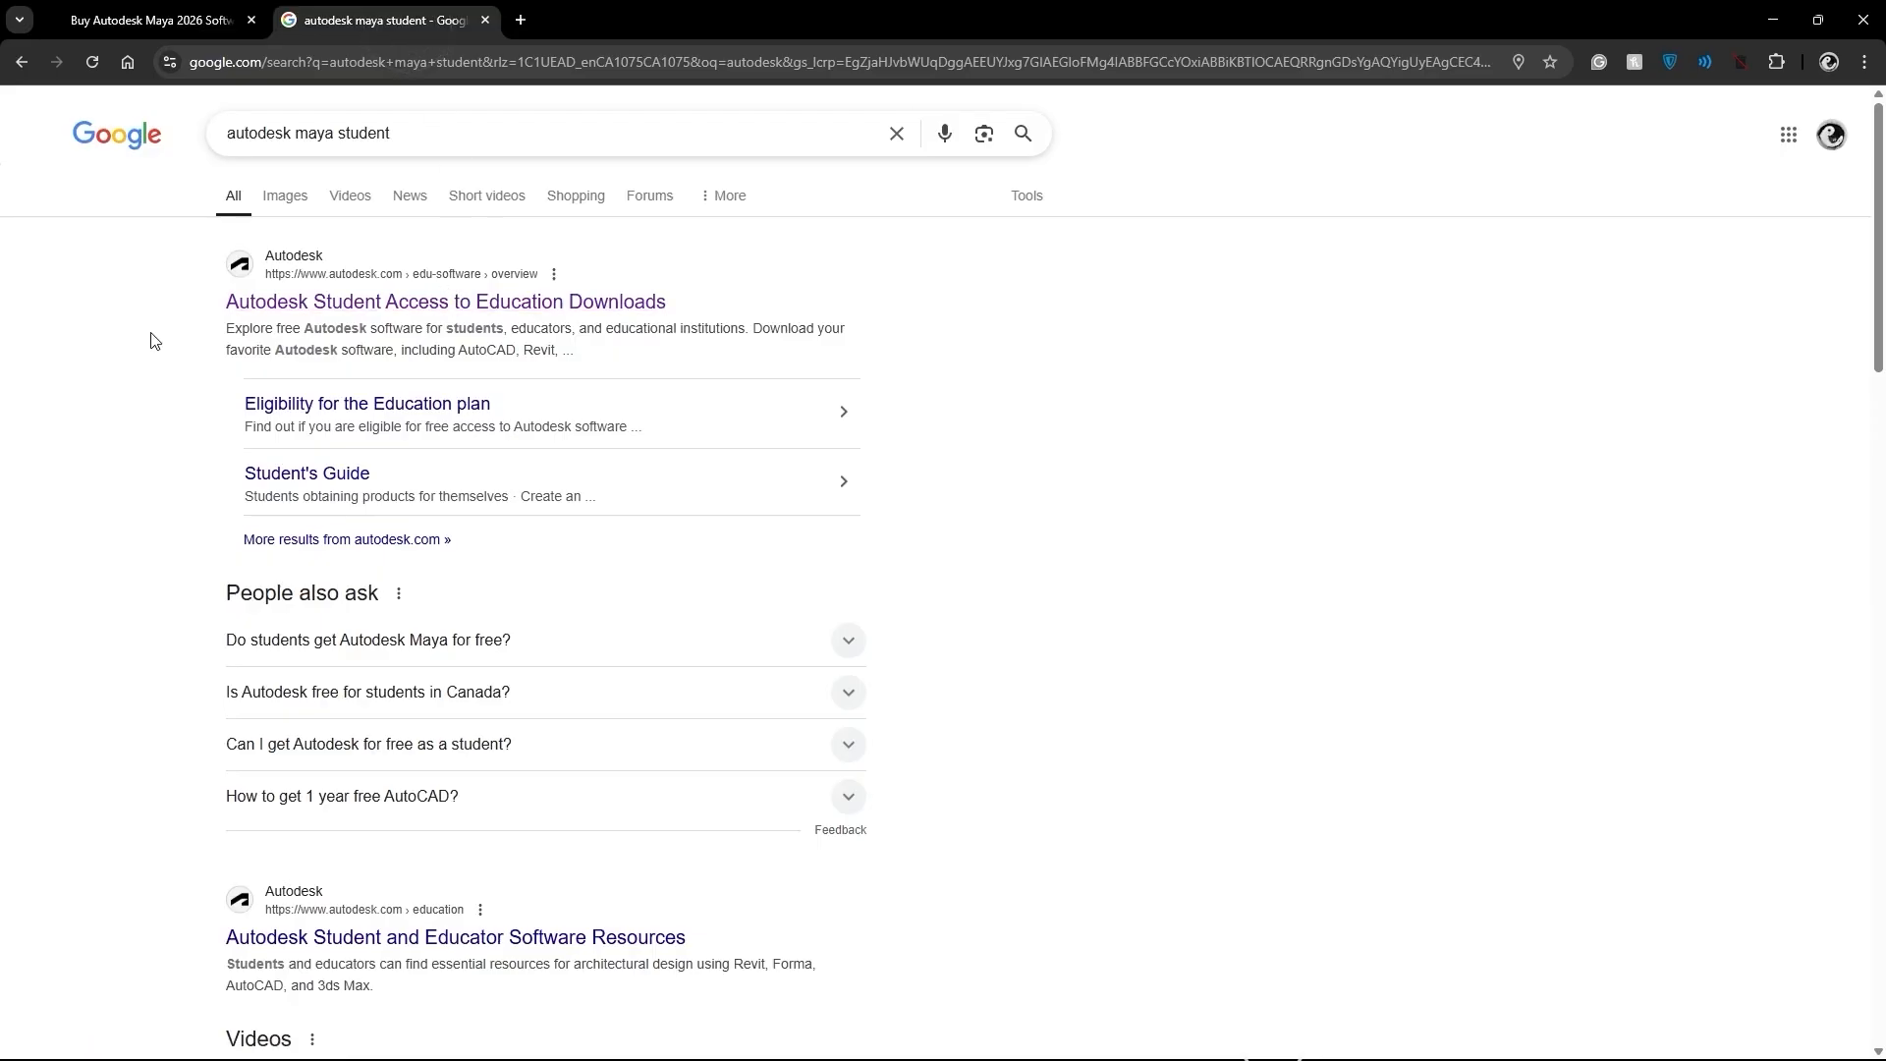
{"action": "left_click_drag", "start_coordinate": [247, 134], "coordinate": [408, 134]}
{"action": "left_click", "coordinate": [397, 125]}
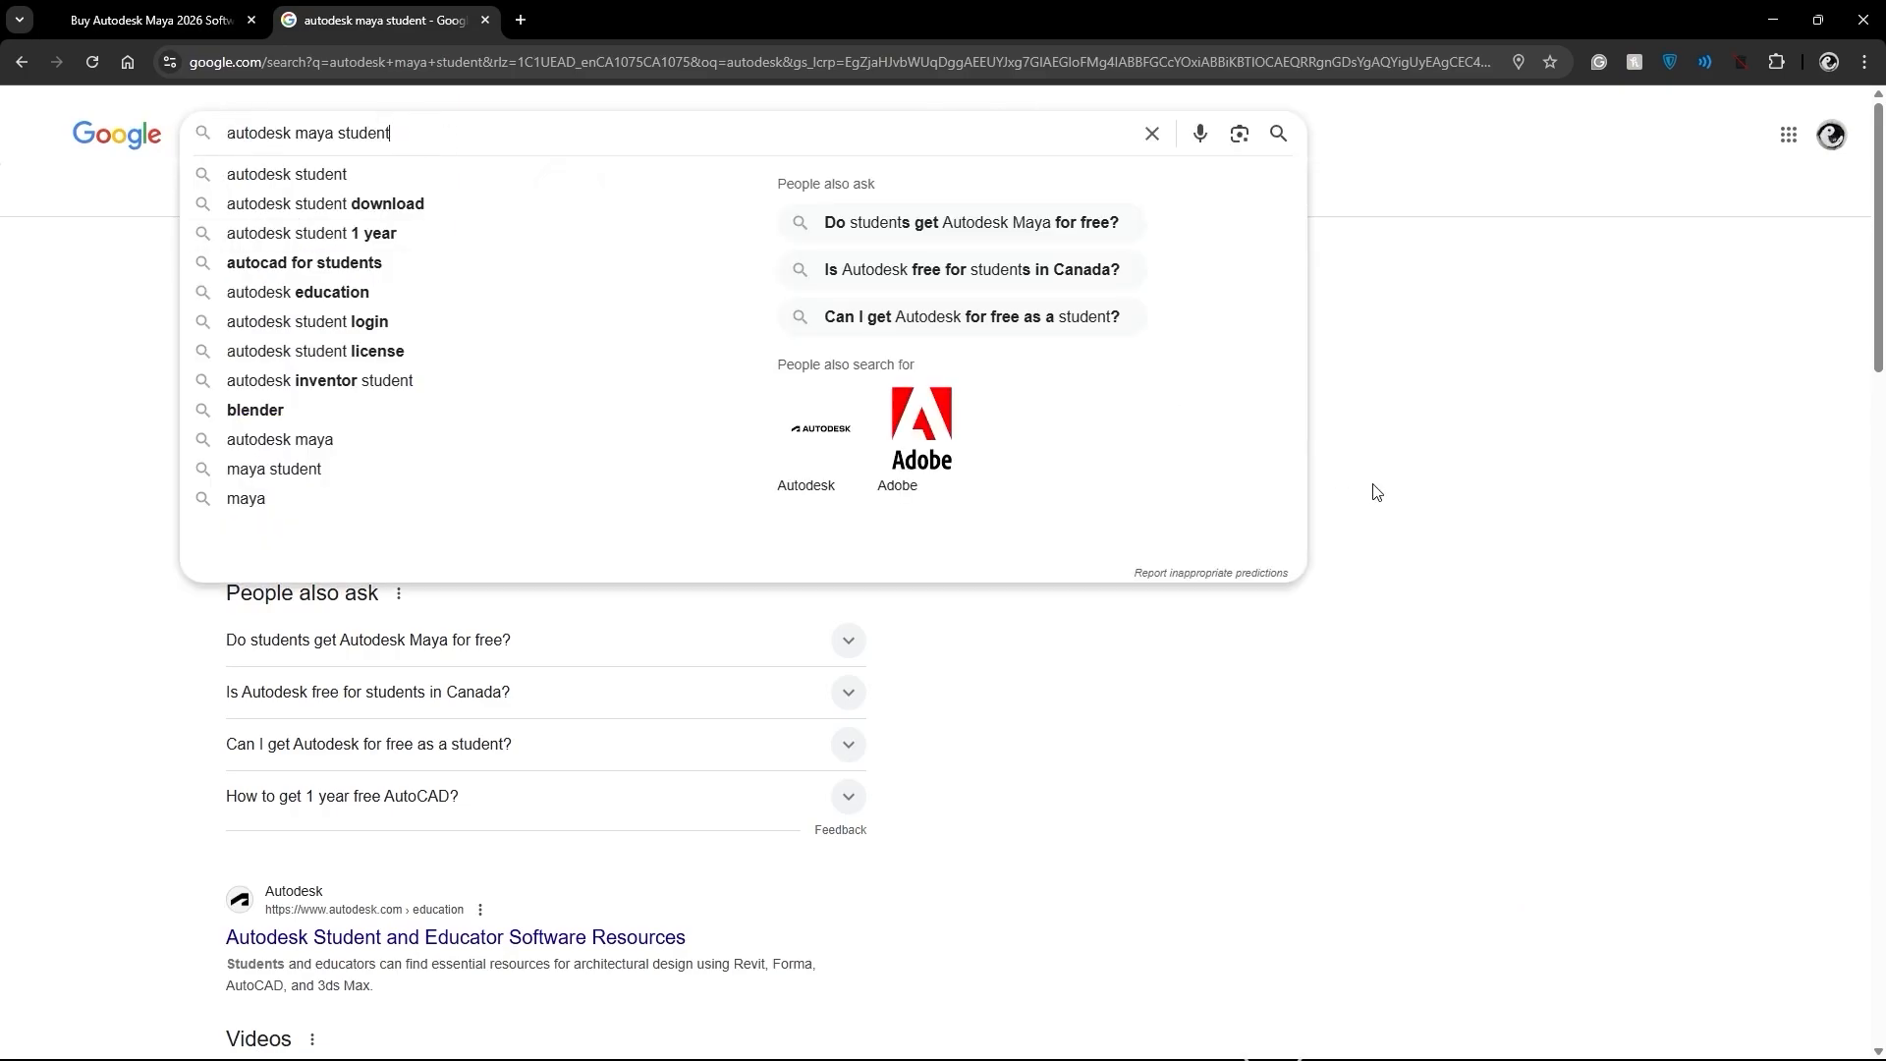
{"action": "left_click", "coordinate": [1158, 525]}
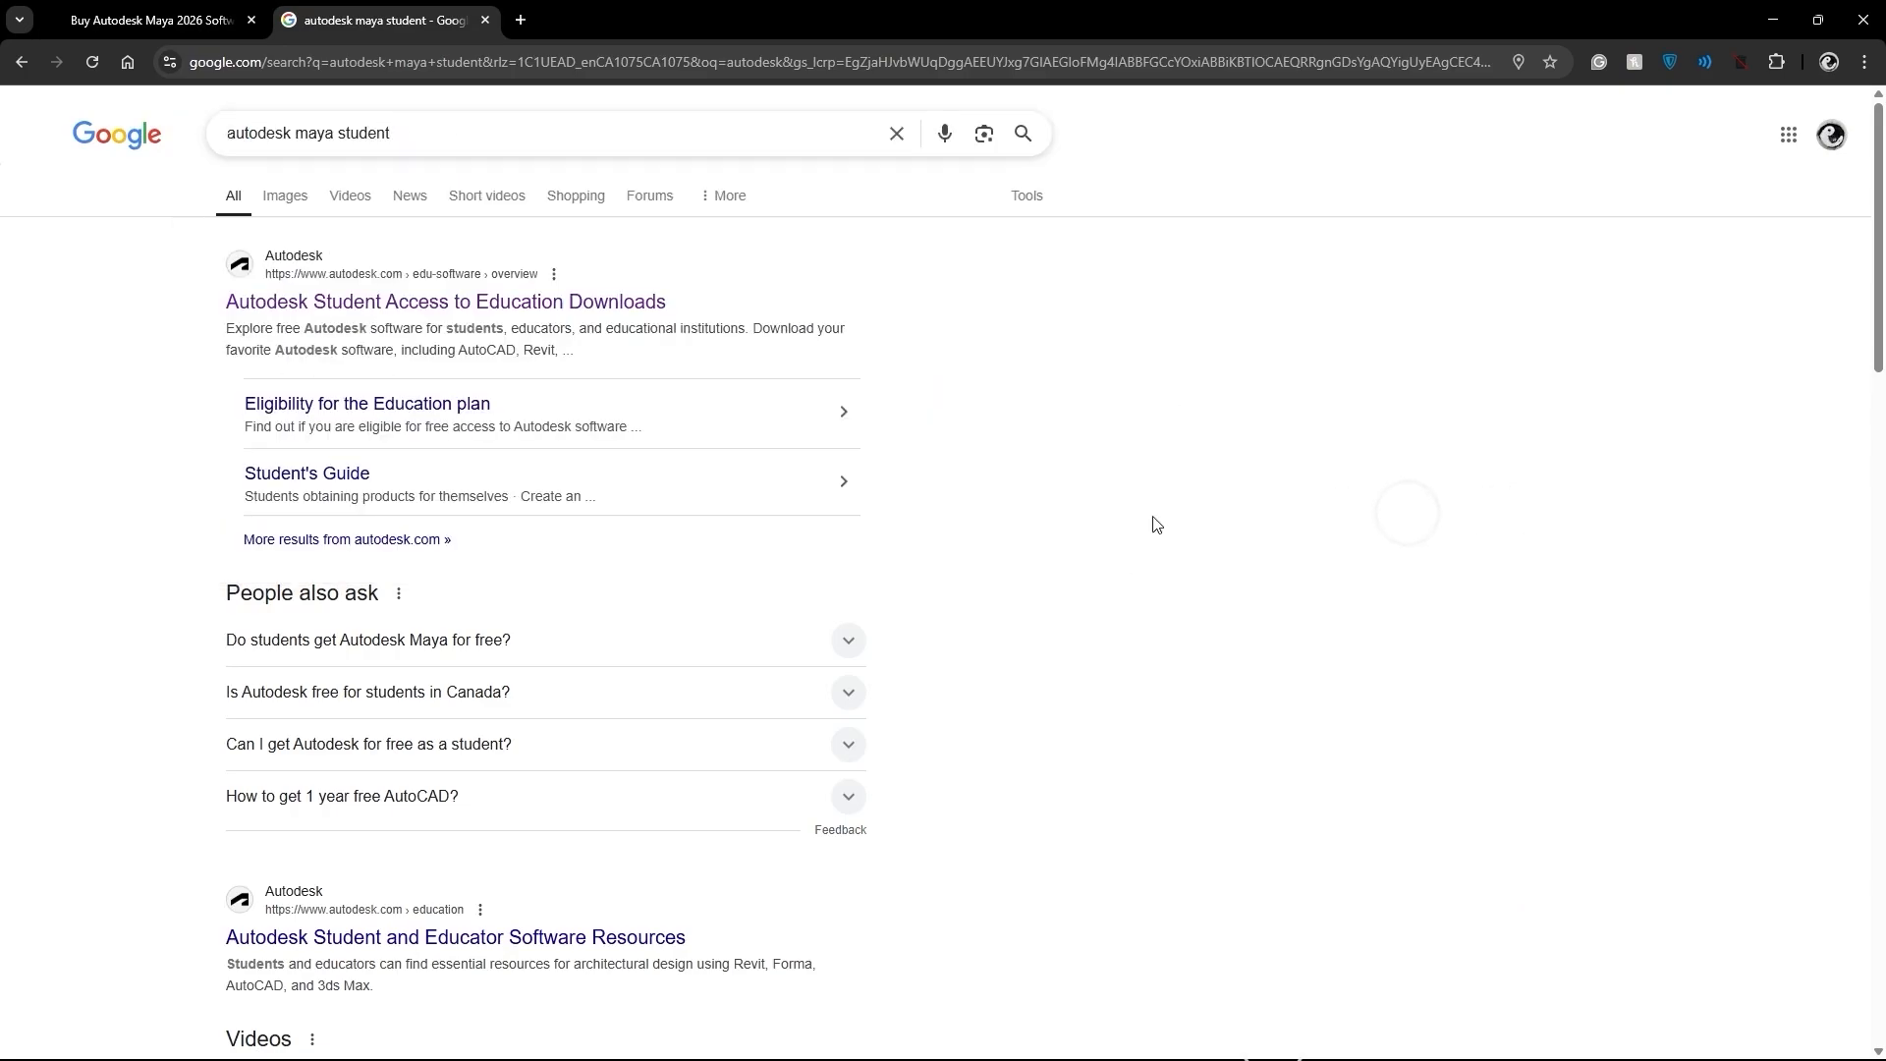
{"action": "left_click", "coordinate": [356, 306]}
Filter the education products to Media & Entertainment and select Maya
{"action": "scroll", "coordinate": [685, 344], "scroll_direction": "down", "scroll_amount": 3}
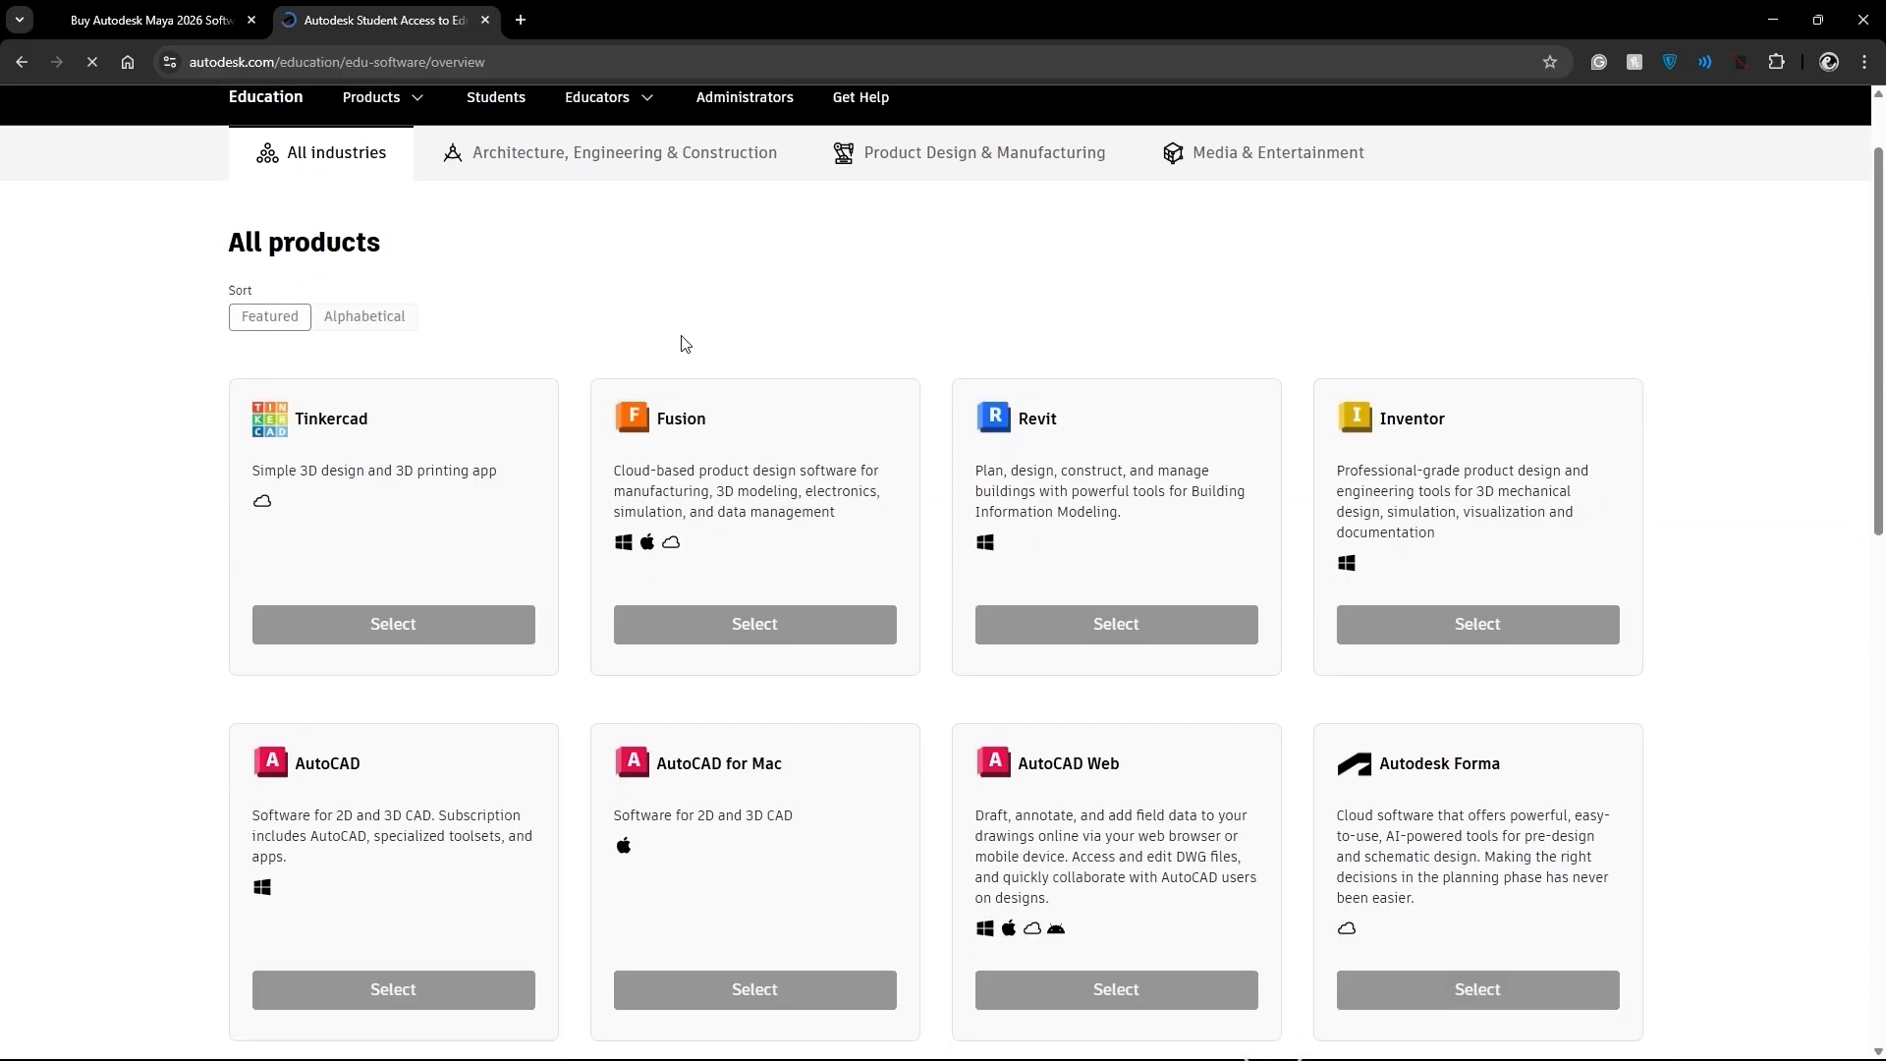
{"action": "scroll", "coordinate": [539, 464], "scroll_direction": "down", "scroll_amount": 2}
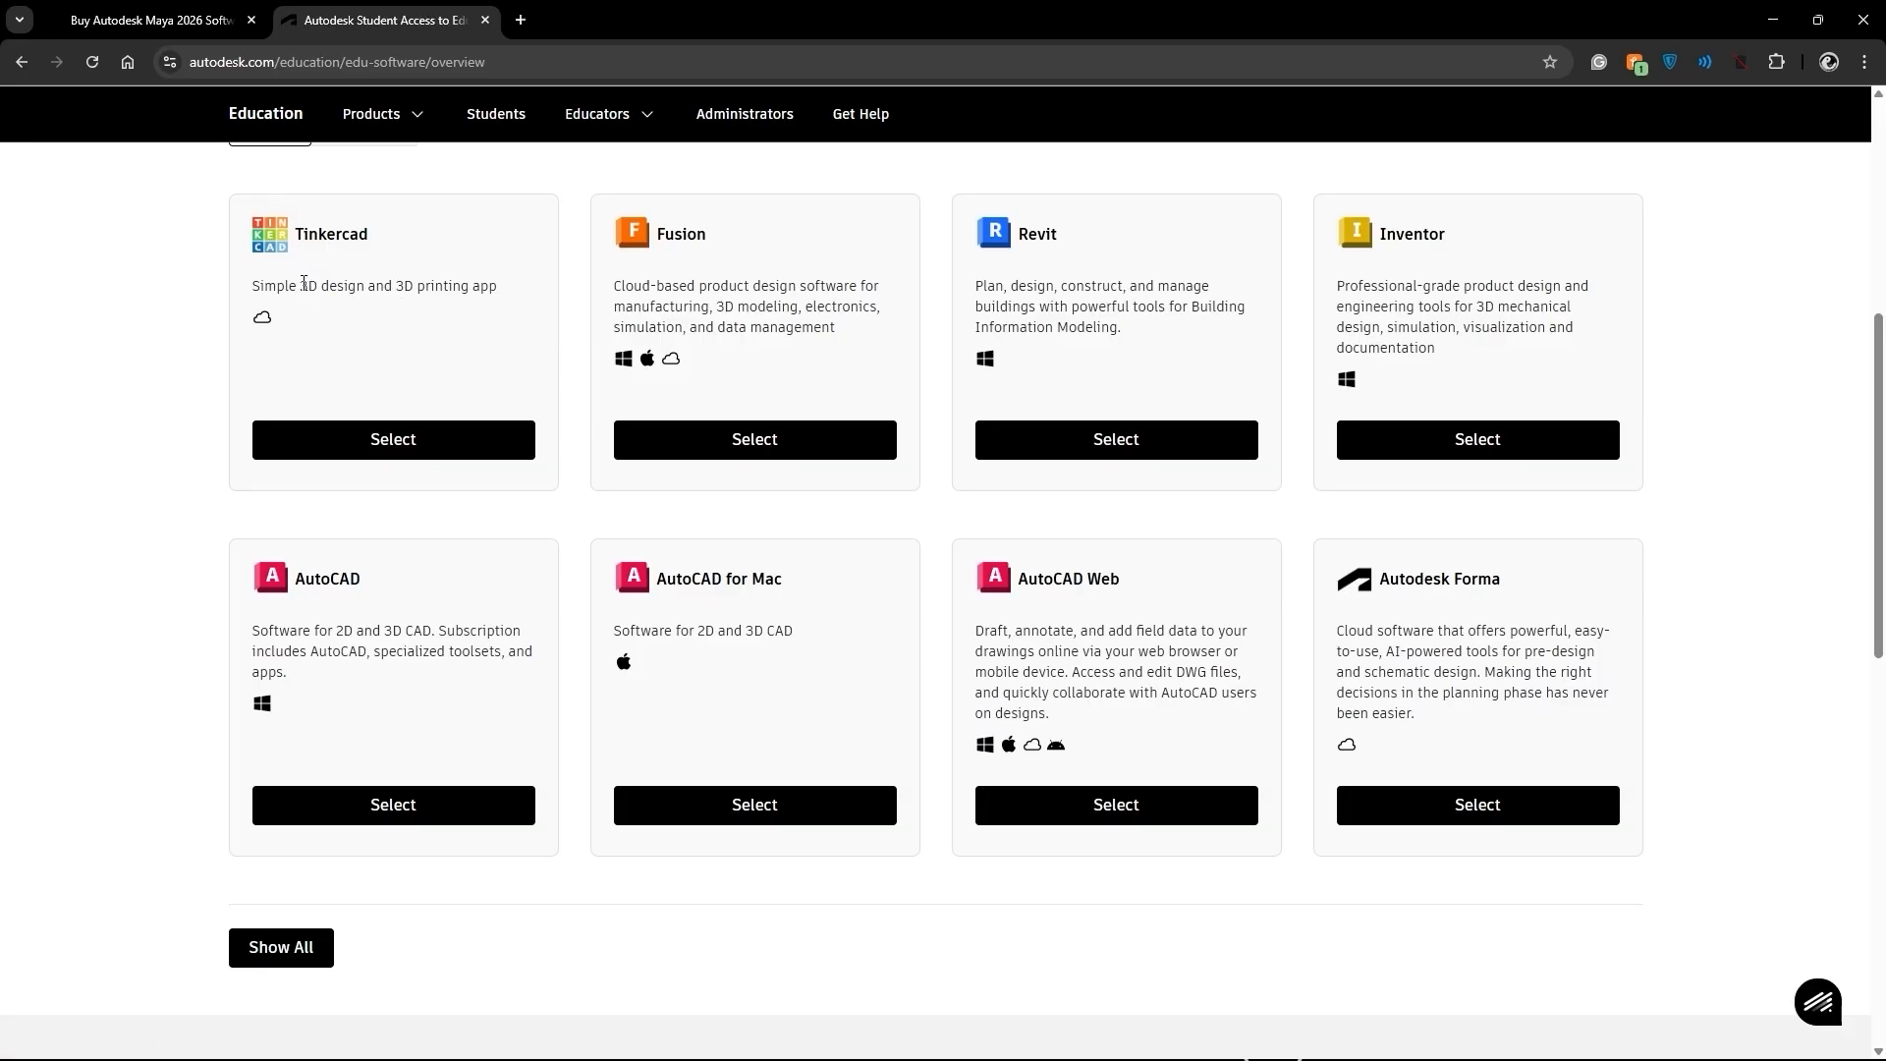
{"action": "scroll", "coordinate": [160, 413], "scroll_direction": "up", "scroll_amount": 3}
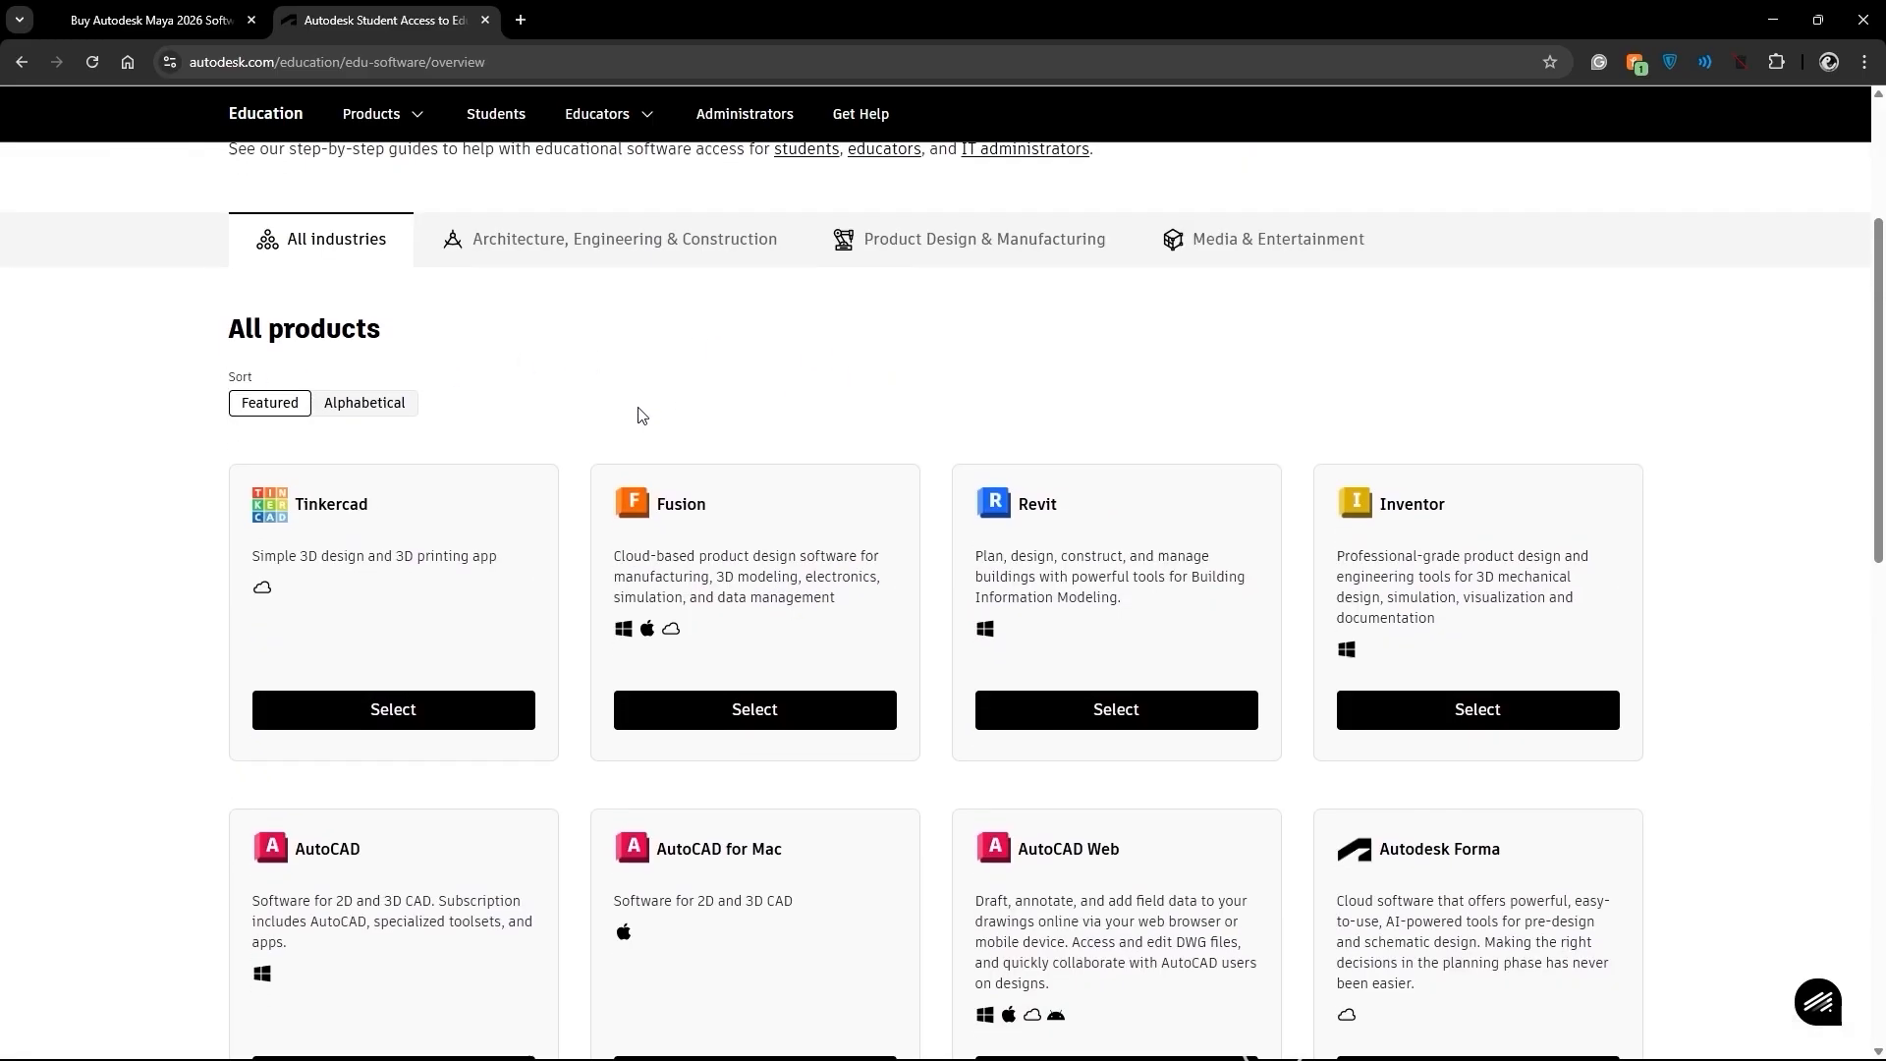
{"action": "scroll", "coordinate": [1130, 371], "scroll_direction": "up", "scroll_amount": 1}
{"action": "left_click", "coordinate": [1269, 369]}
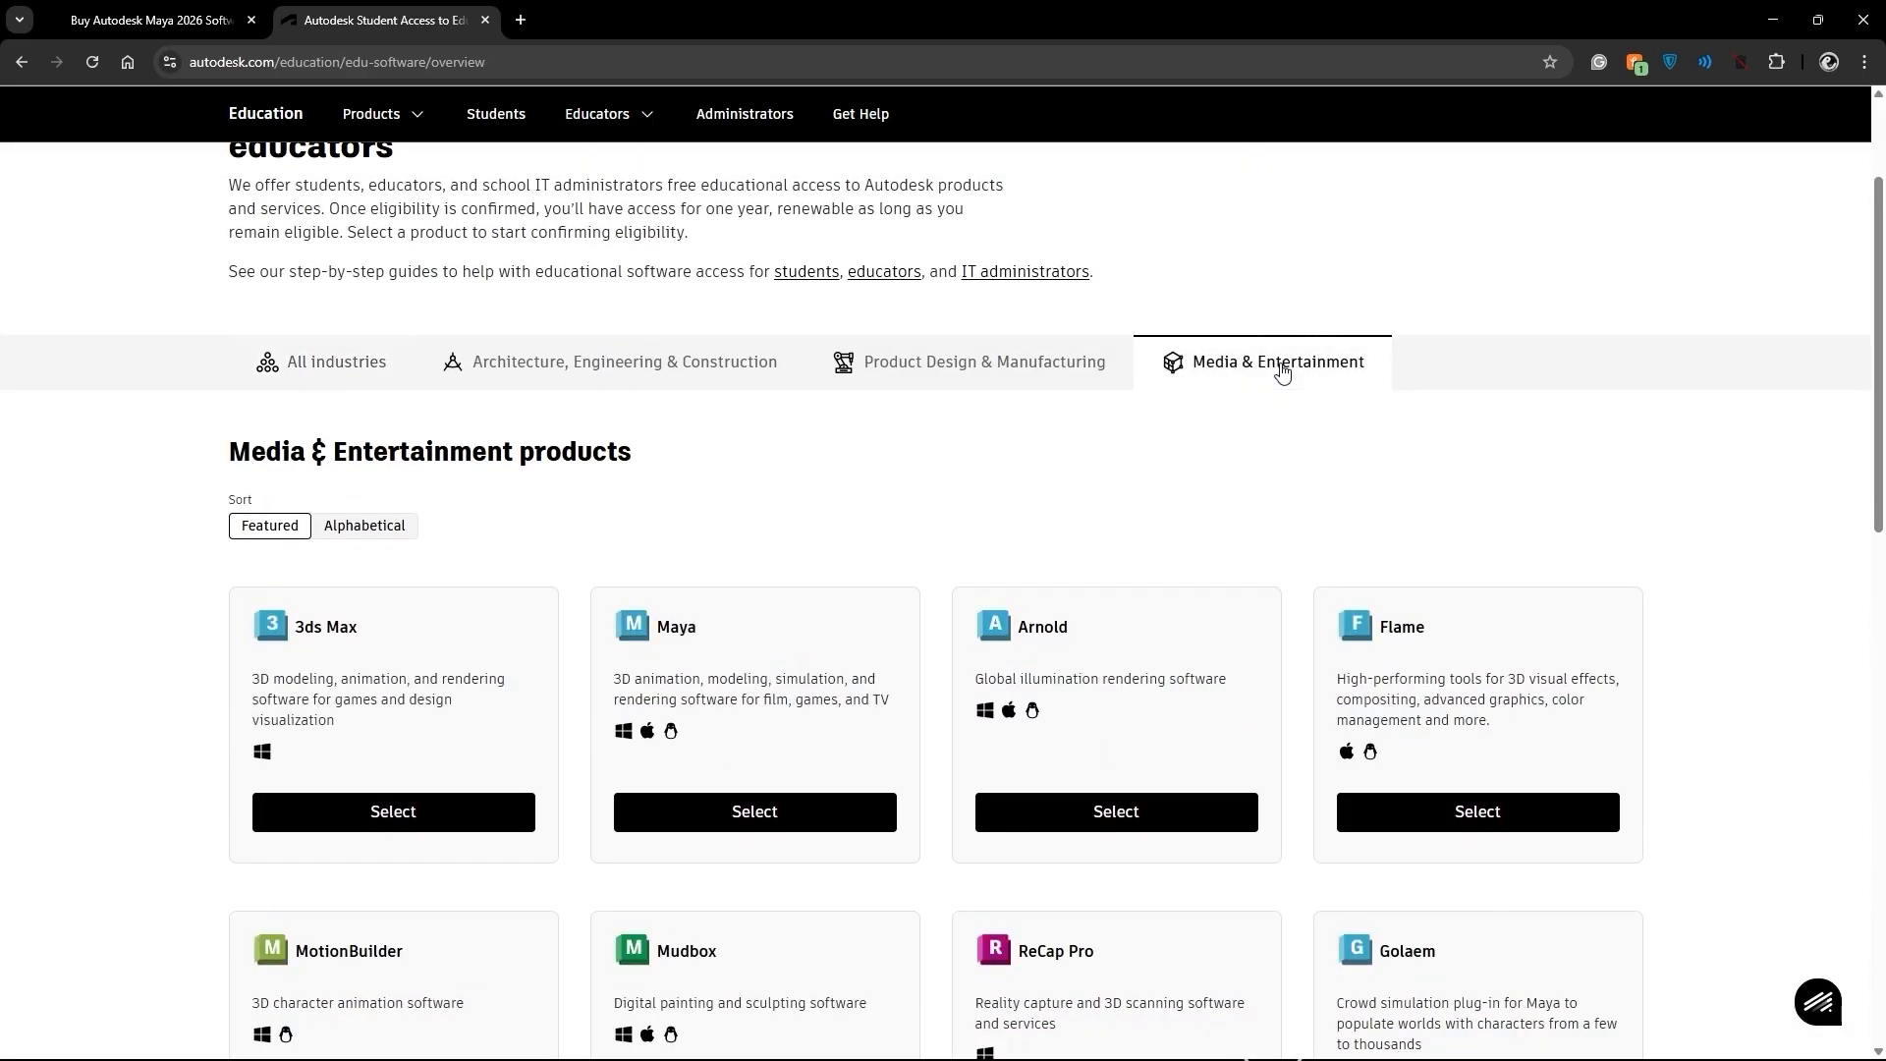
{"action": "scroll", "coordinate": [864, 413], "scroll_direction": "down", "scroll_amount": 3}
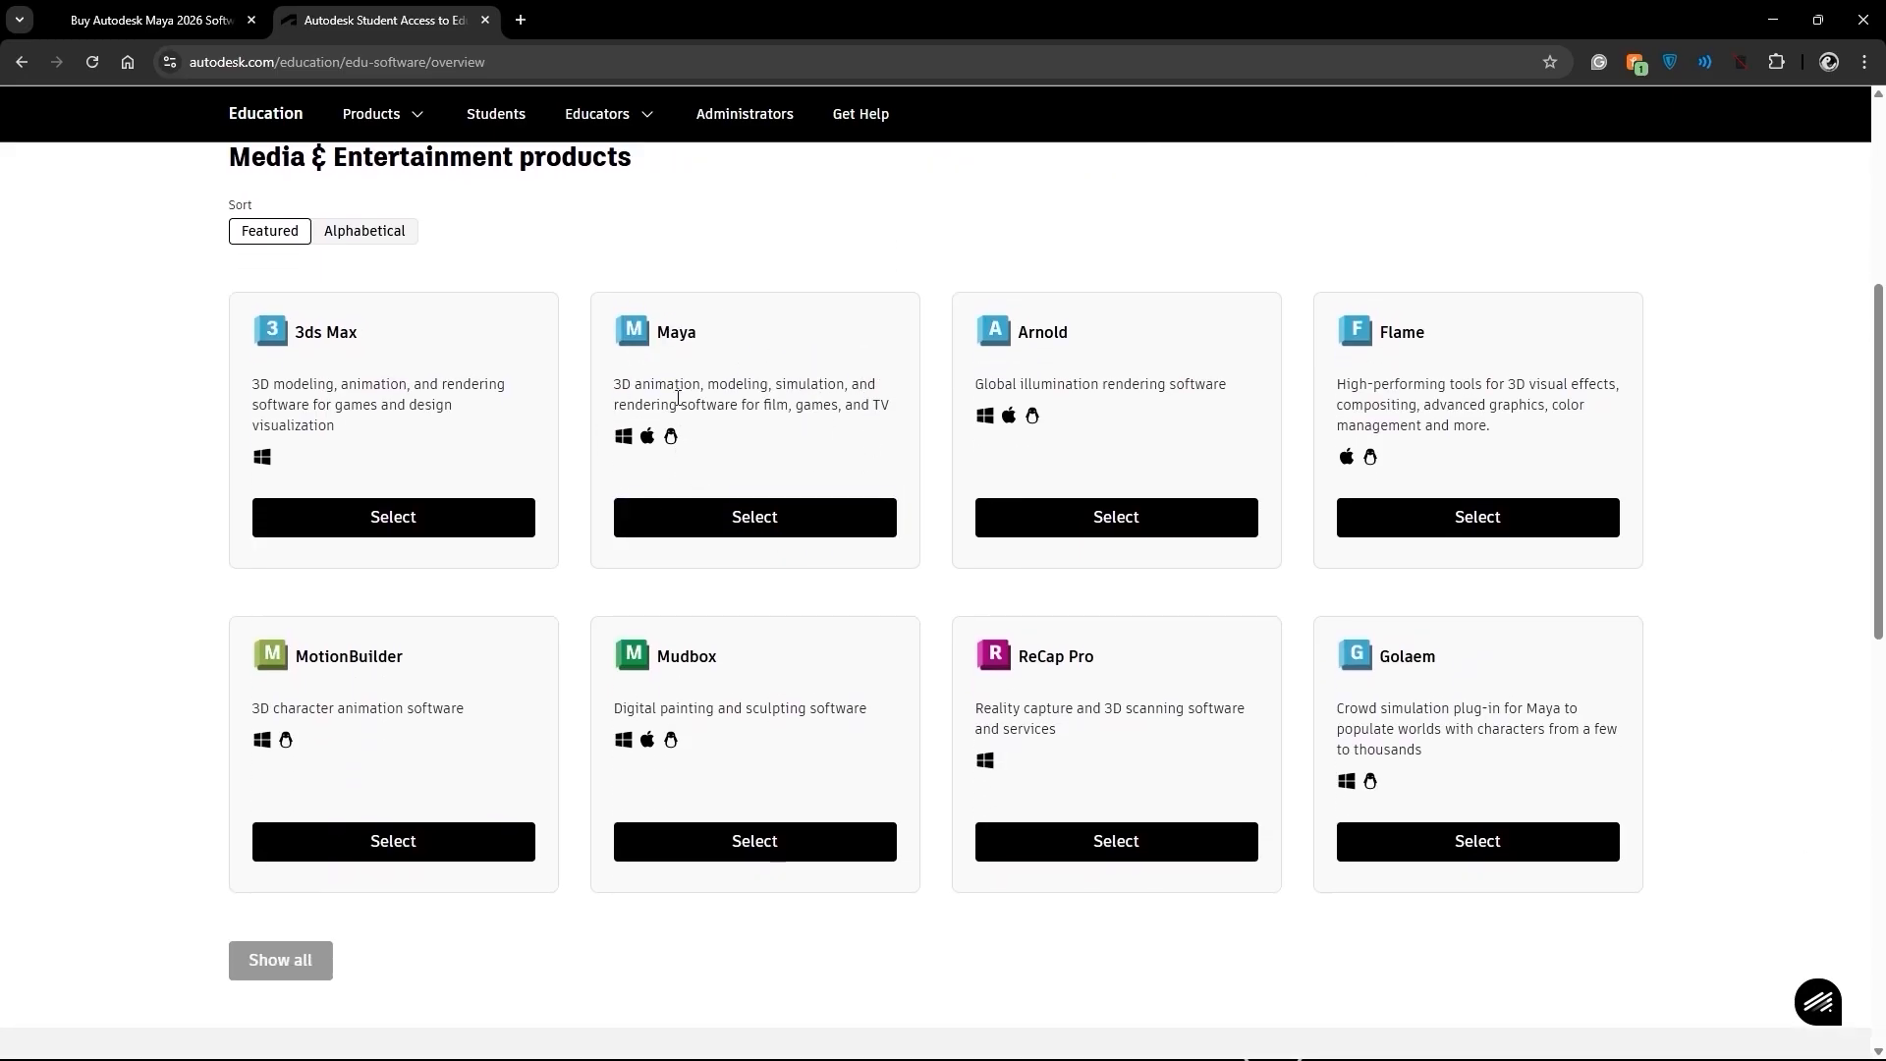
{"action": "left_click", "coordinate": [759, 519]}
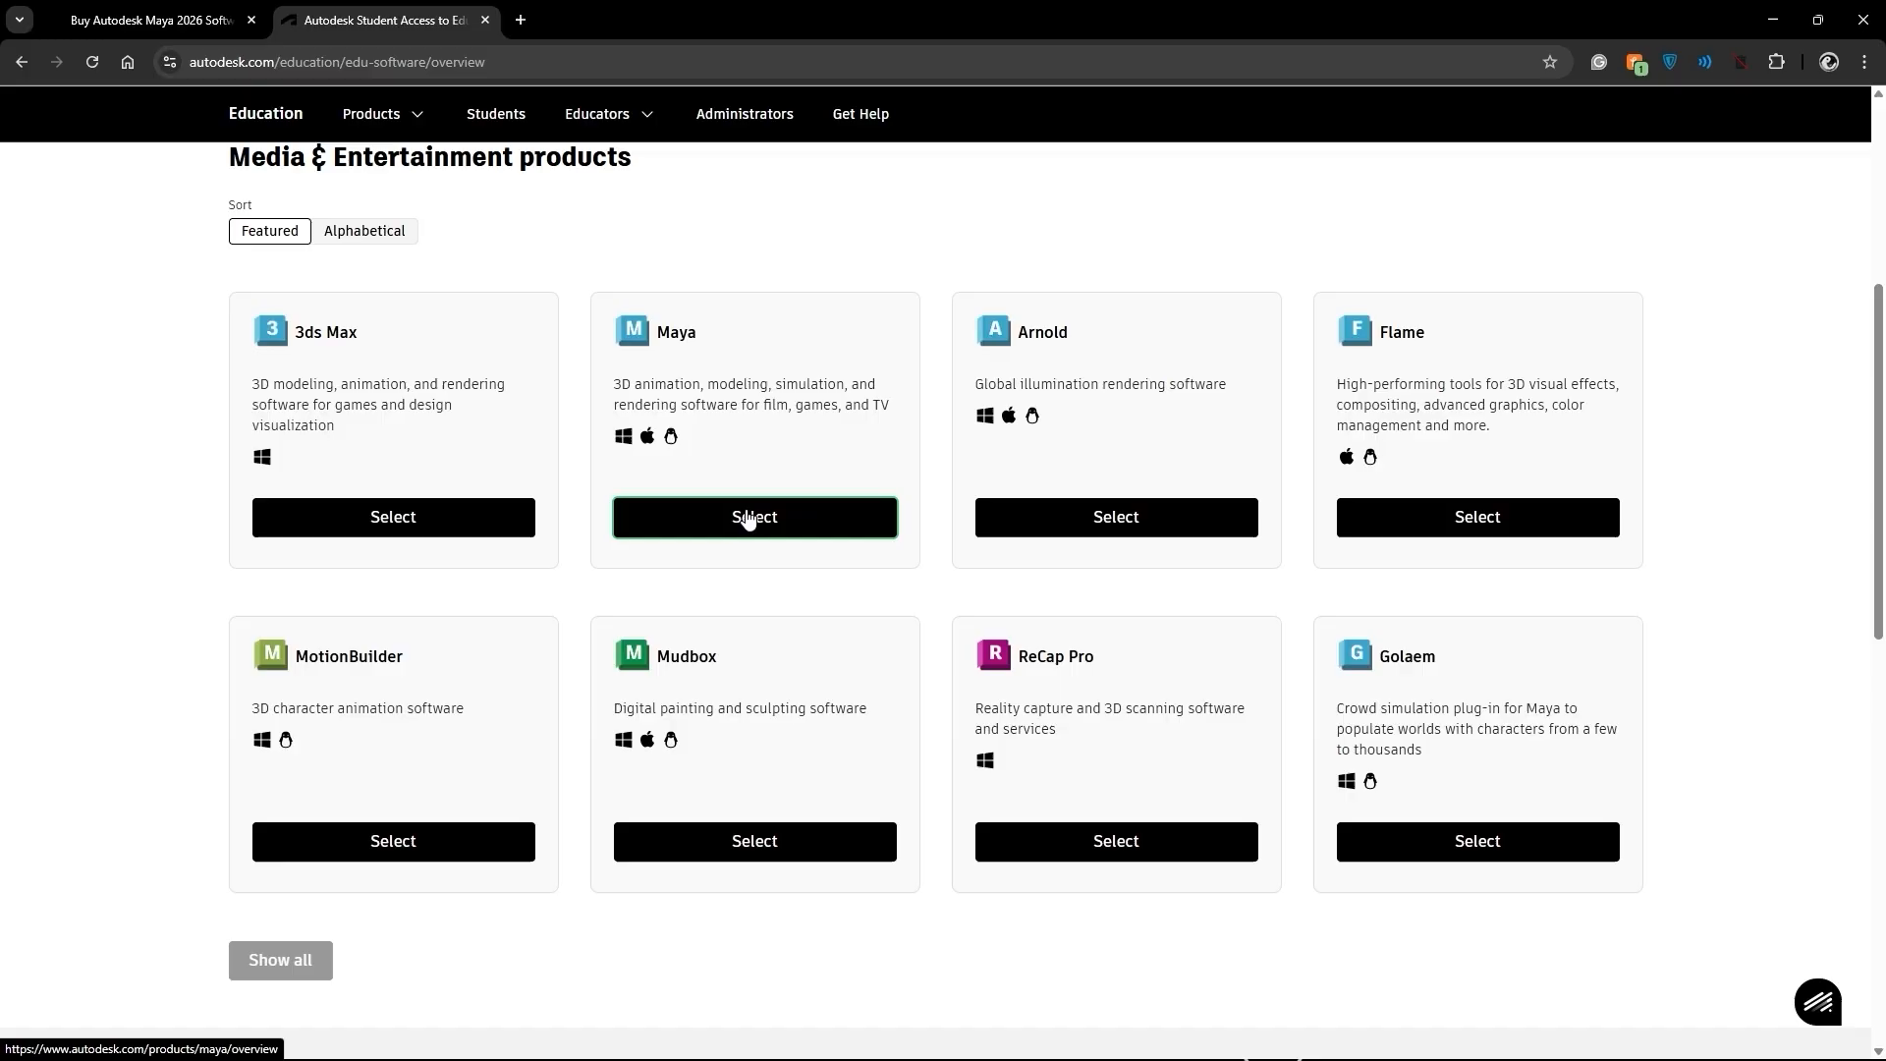
Review the Student subscription terms for Maya, select the Student plan and continue to the educational access sign-up
{"action": "scroll", "coordinate": [704, 452], "scroll_direction": "down", "scroll_amount": 2}
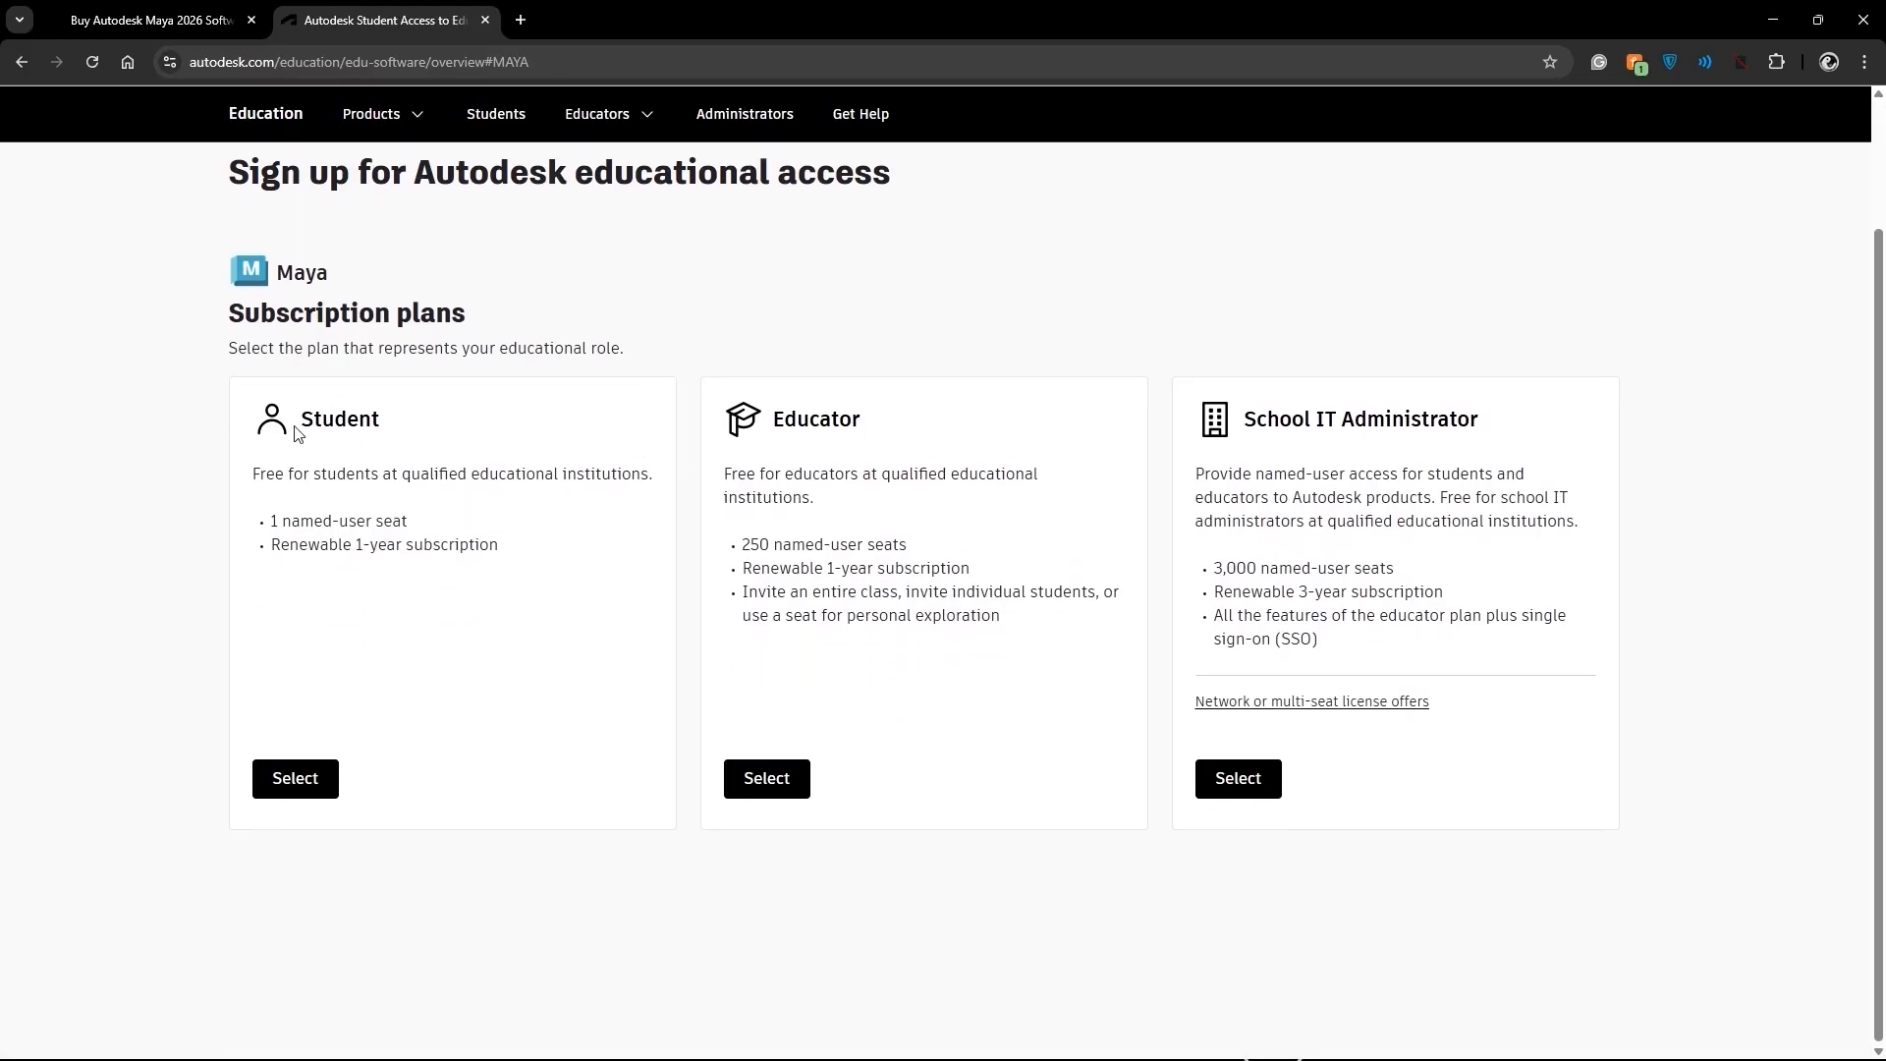
{"action": "double_click", "coordinate": [365, 418]}
{"action": "left_click", "coordinate": [407, 483]}
{"action": "left_click_drag", "start_coordinate": [280, 544], "coordinate": [504, 552]}
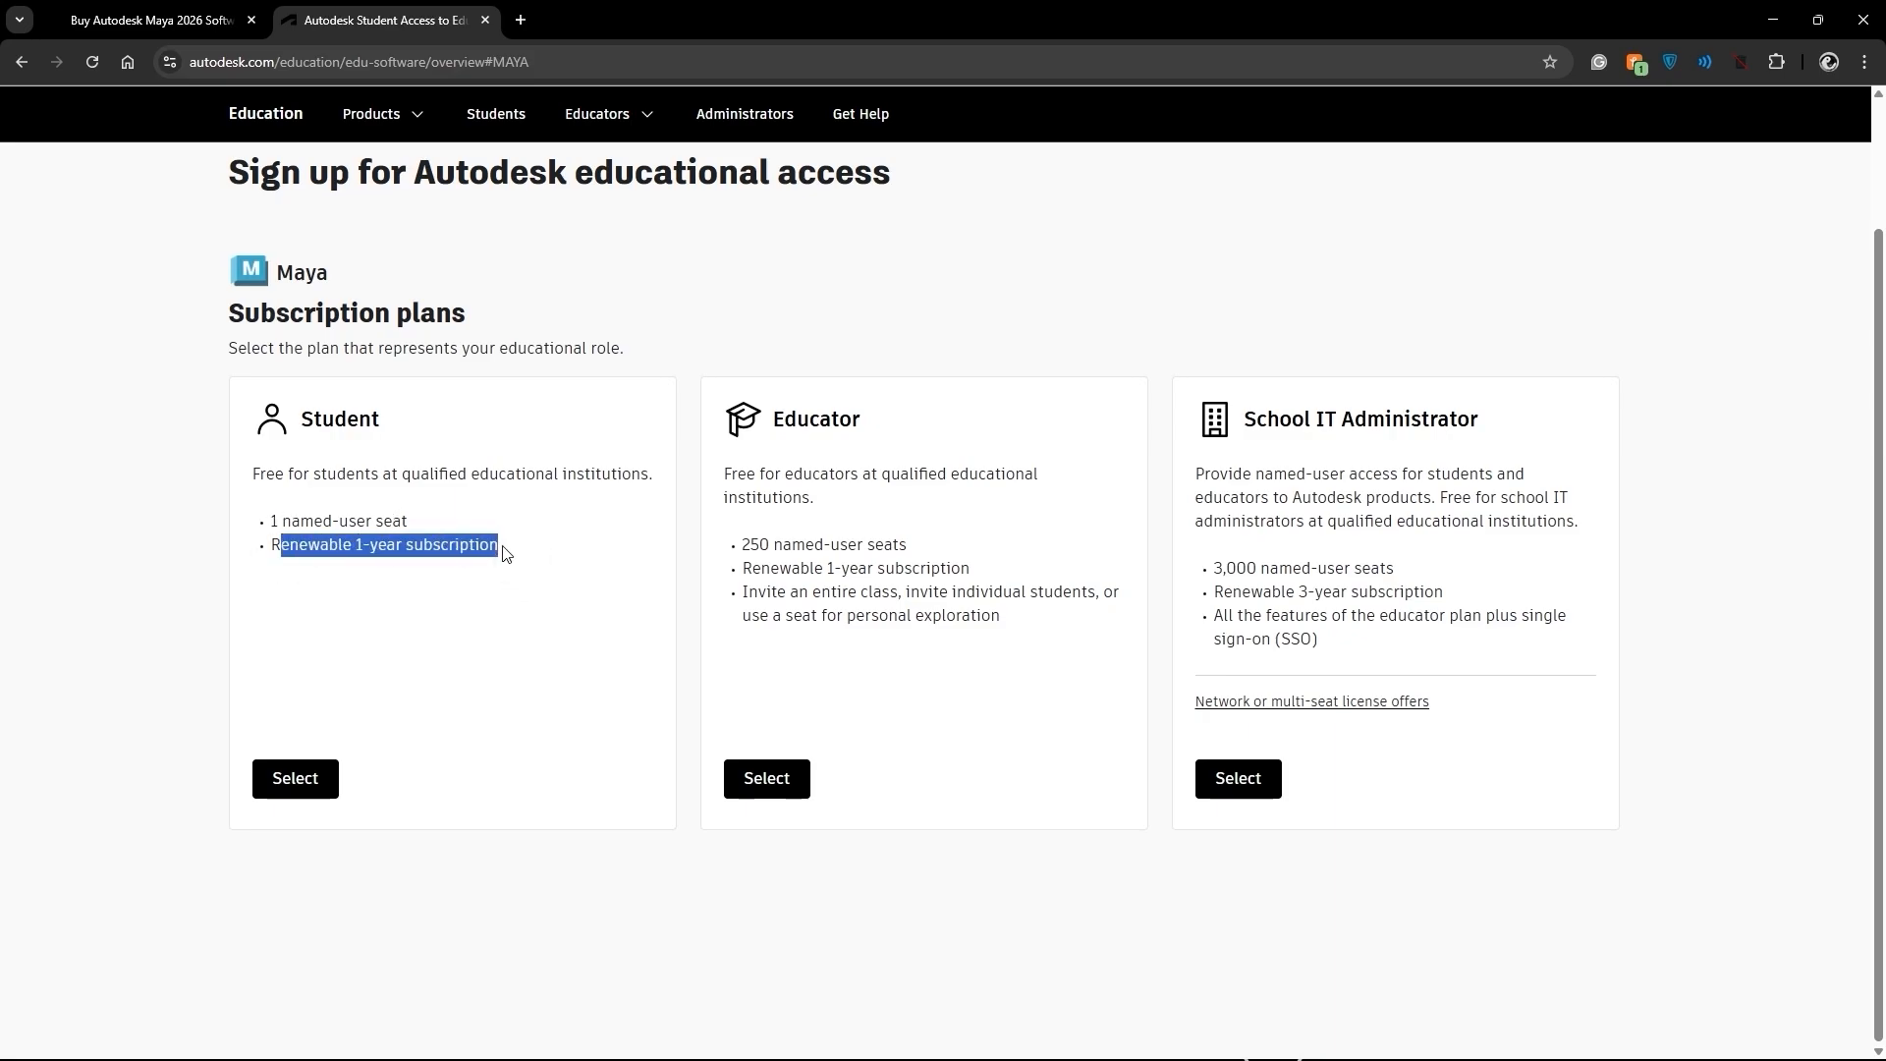
{"action": "left_click", "coordinate": [499, 546]}
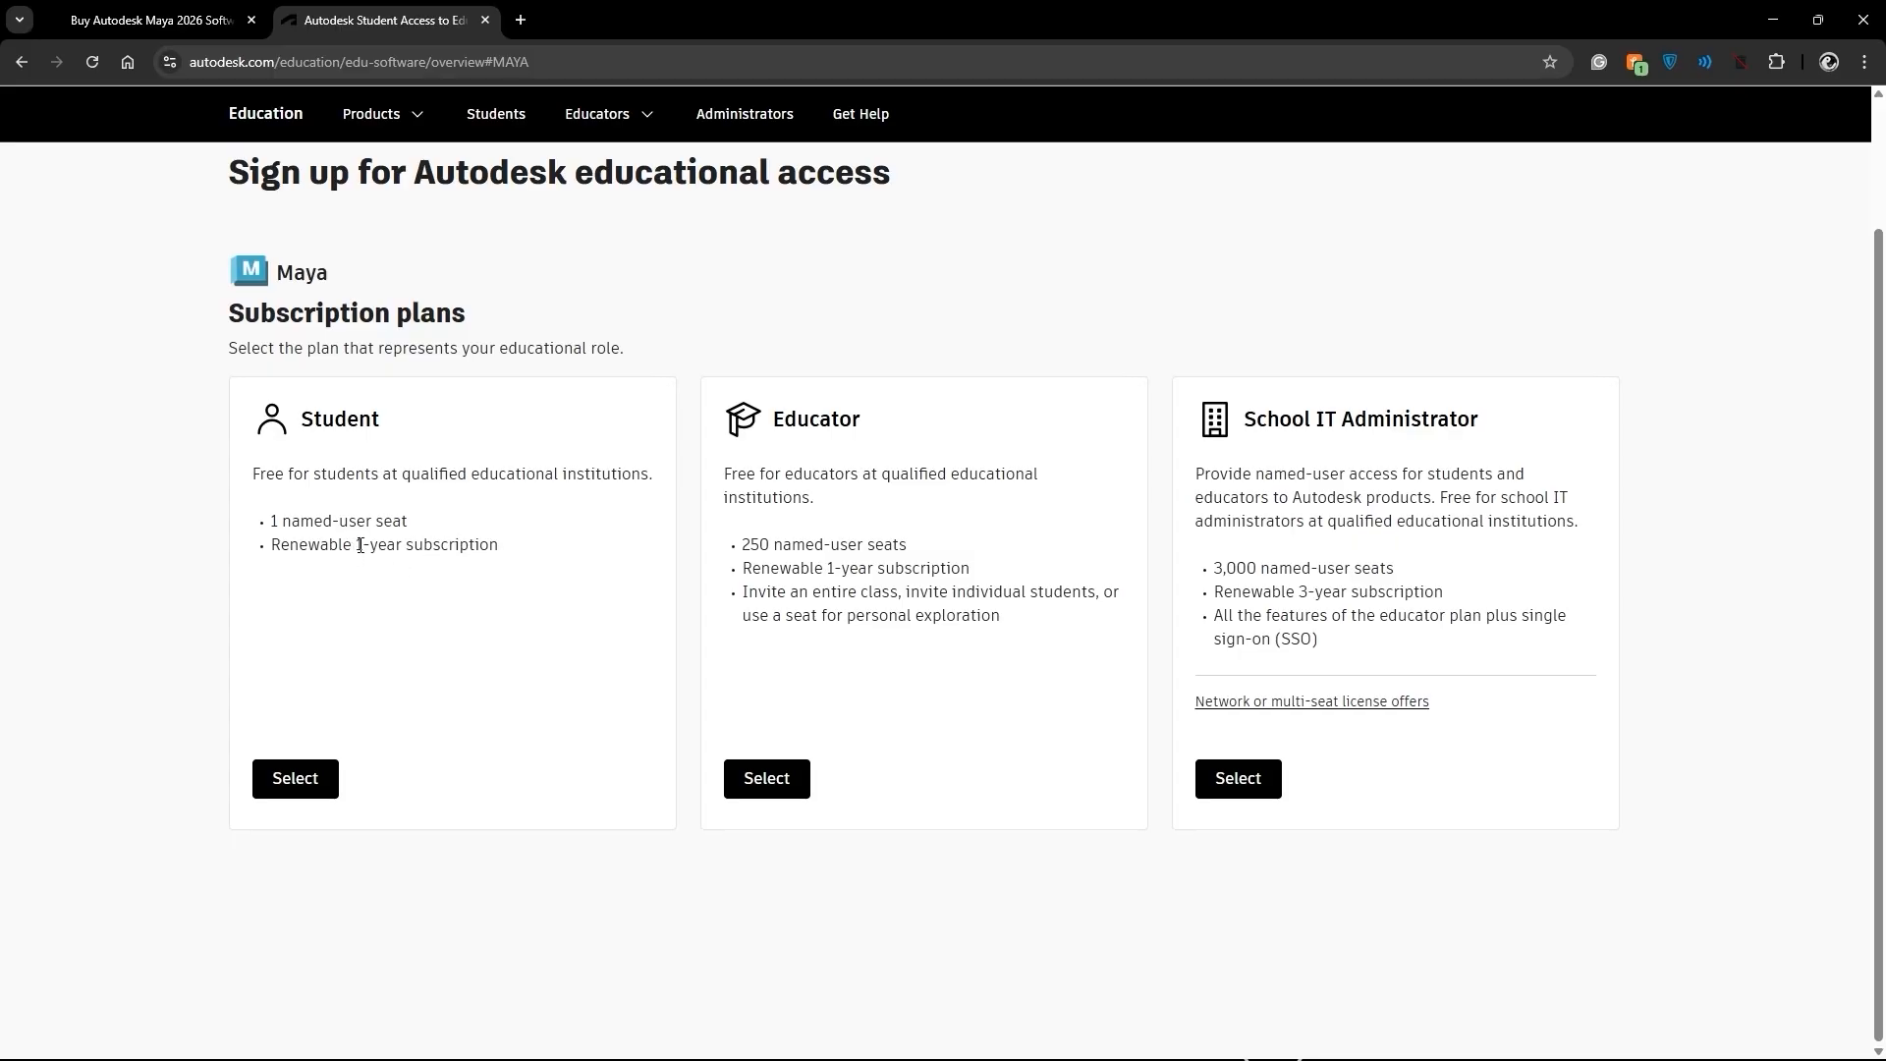
{"action": "left_click_drag", "start_coordinate": [356, 546], "coordinate": [497, 544]}
{"action": "left_click", "coordinate": [495, 548]}
{"action": "left_click", "coordinate": [316, 782]}
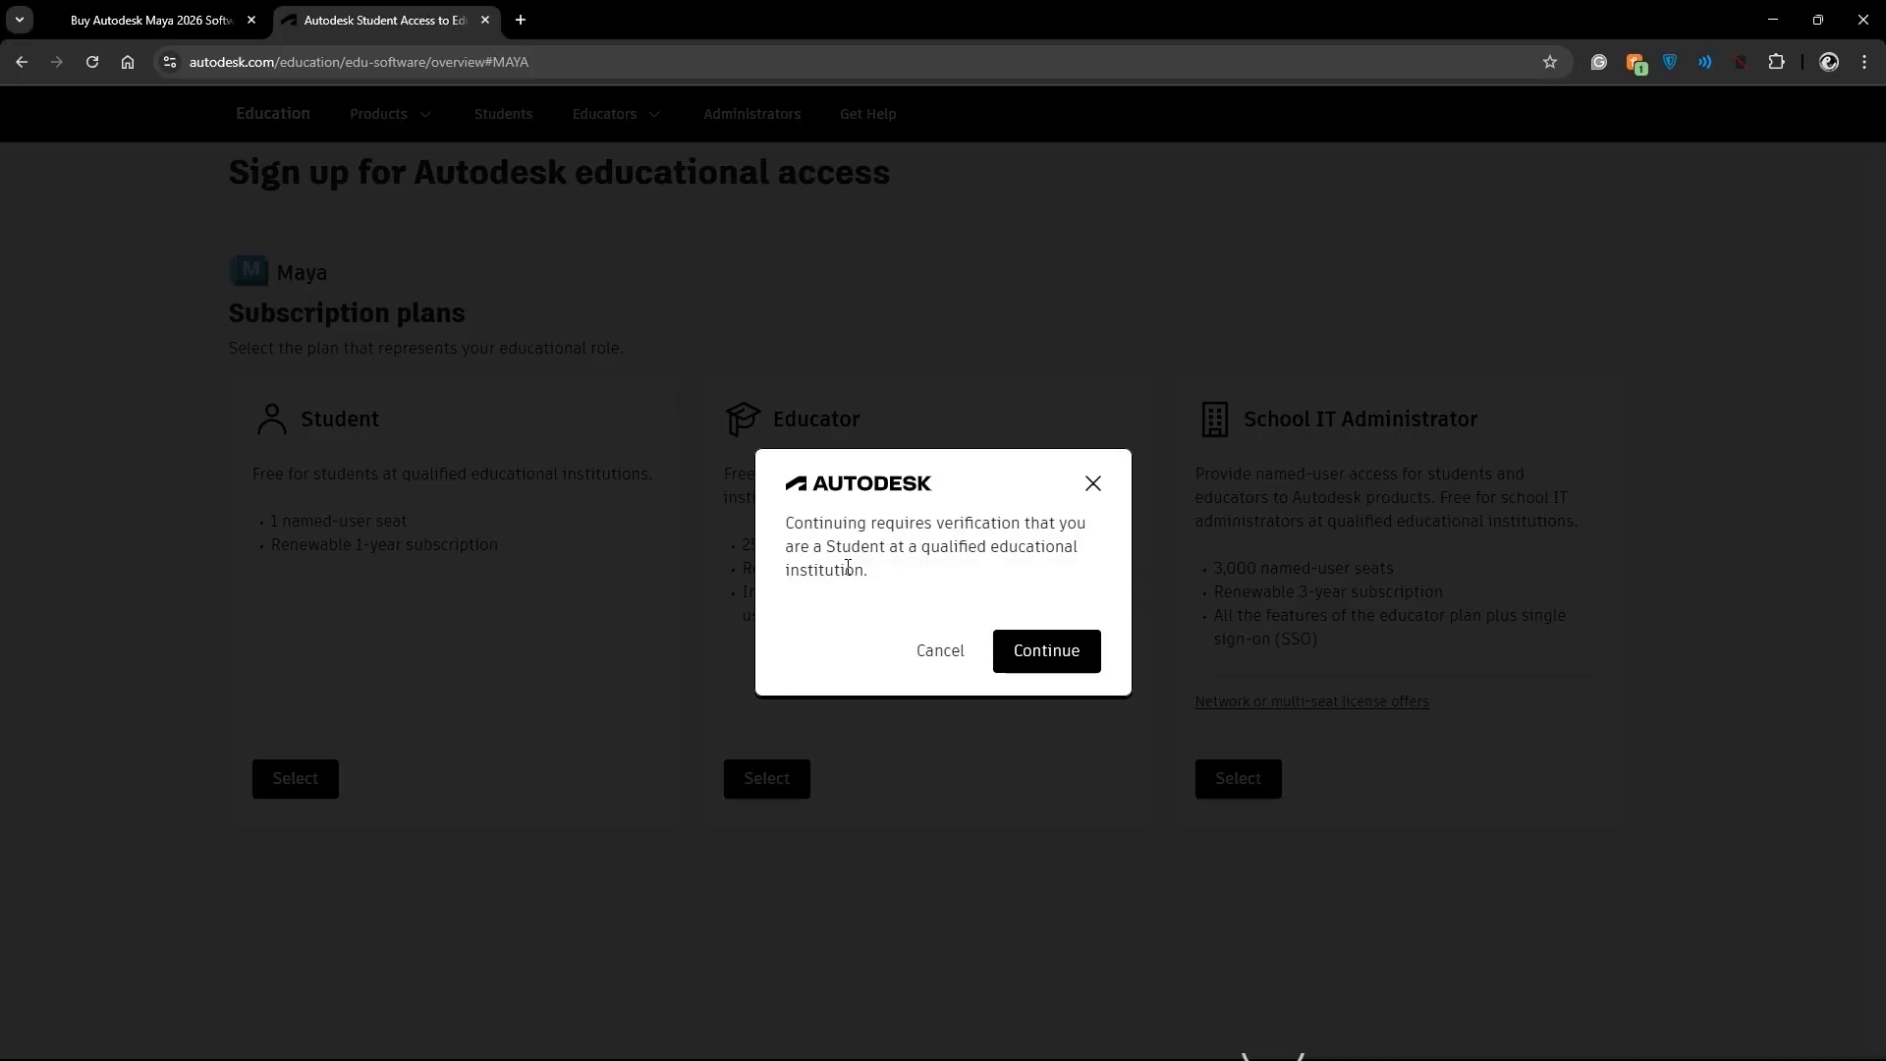
{"action": "left_click", "coordinate": [1023, 652]}
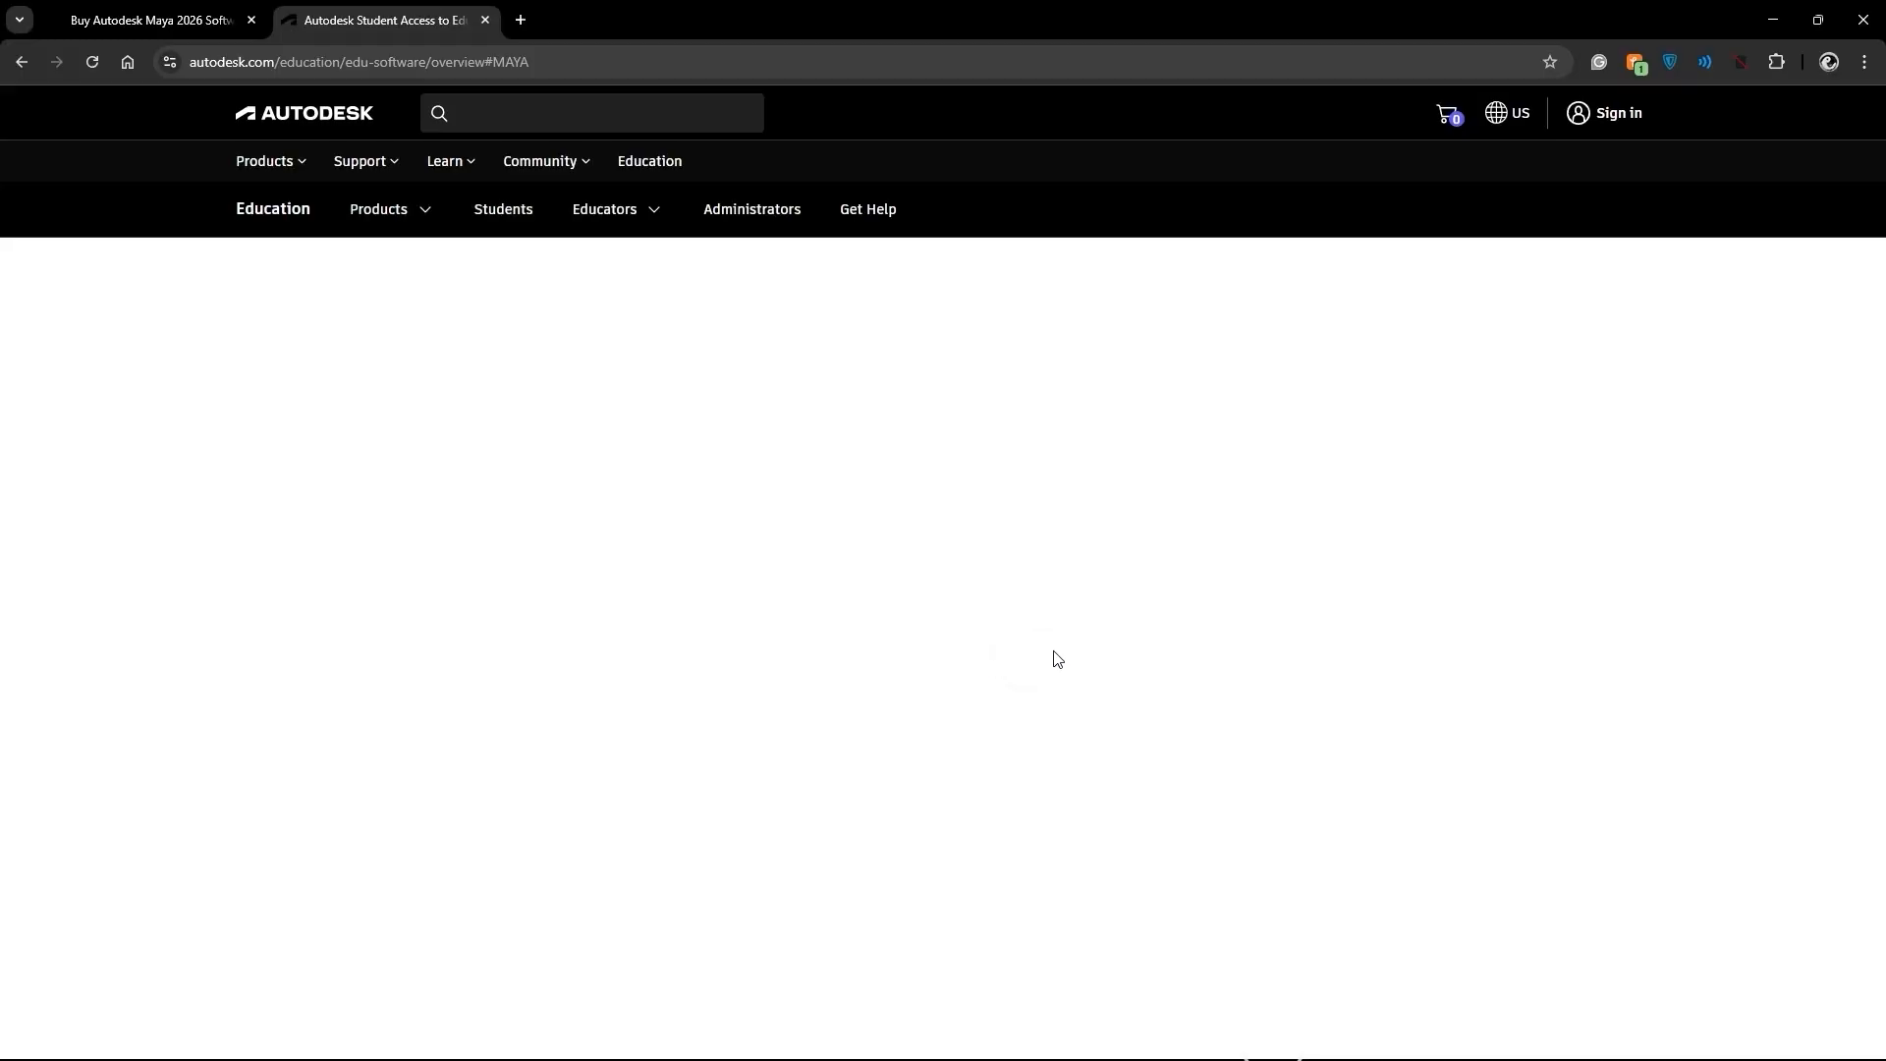
Look over the product and customer details in the sign-up form and agree to the Autodesk privacy statement
{"action": "scroll", "coordinate": [640, 488], "scroll_direction": "down", "scroll_amount": 1}
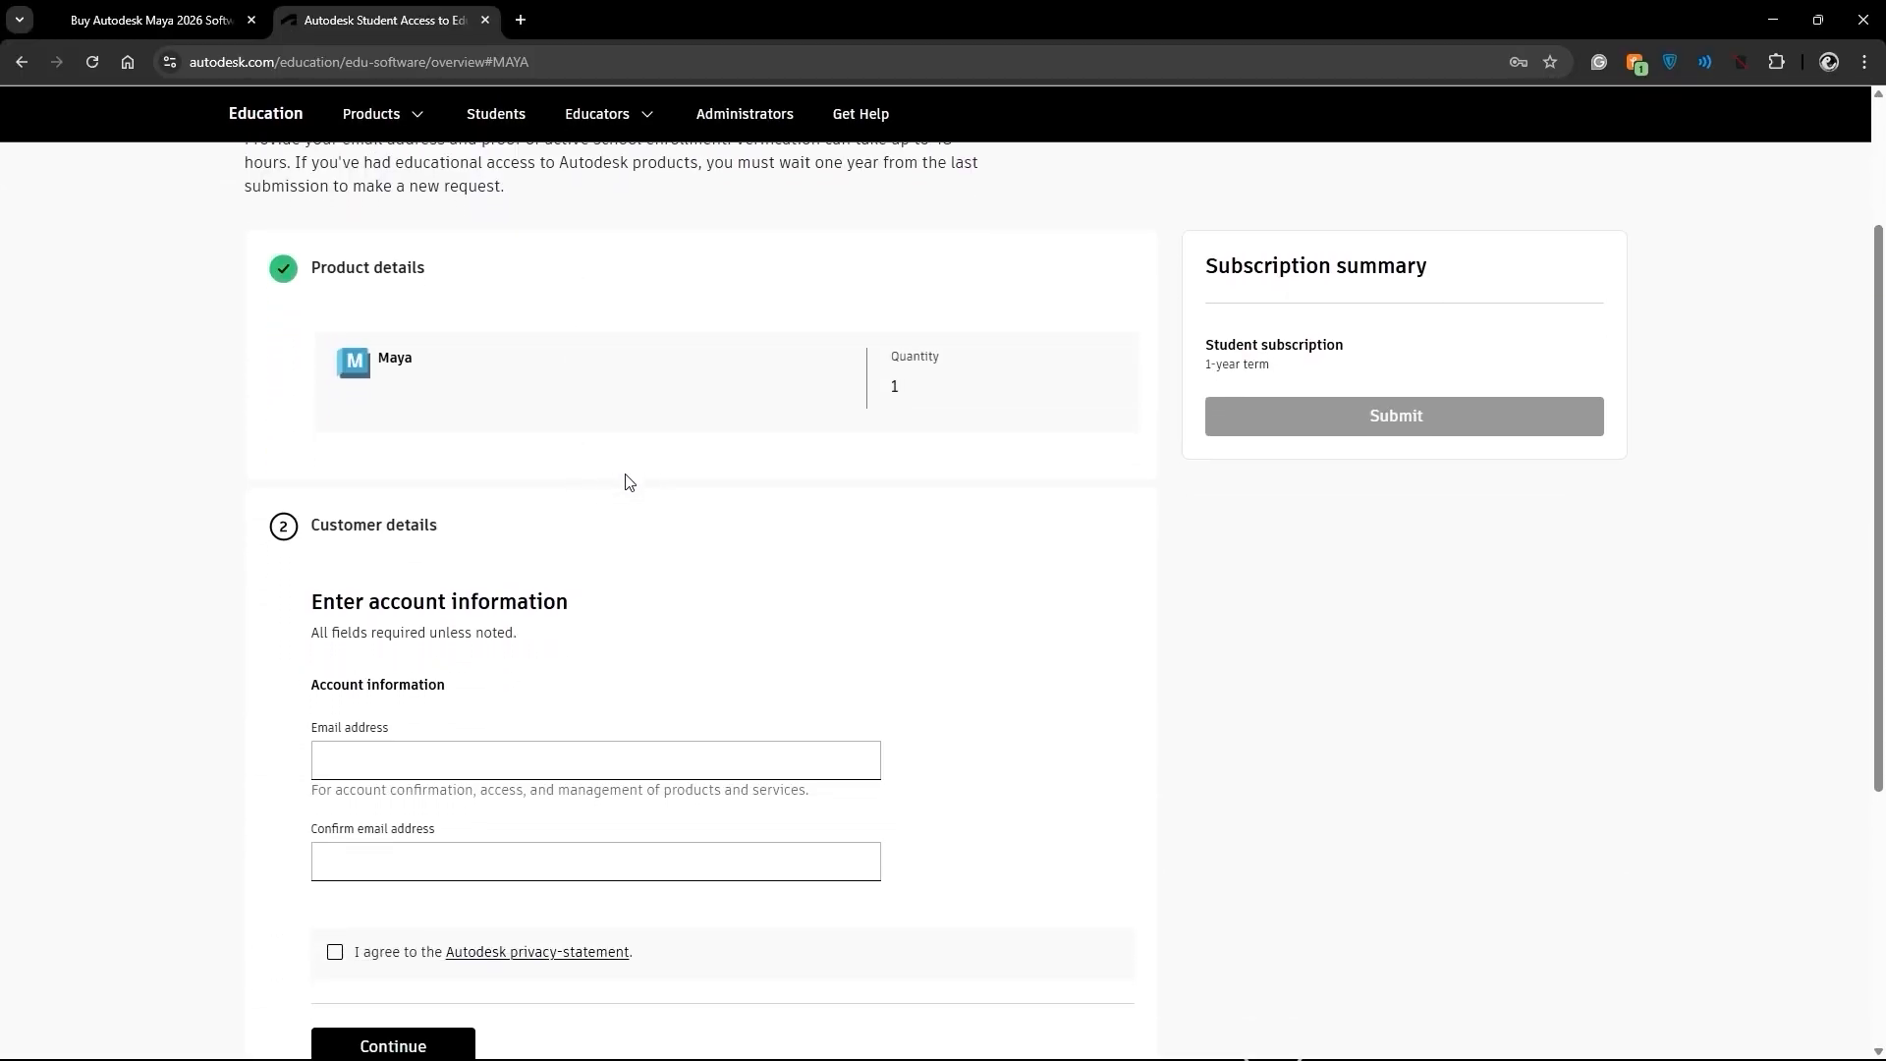
{"action": "scroll", "coordinate": [623, 471], "scroll_direction": "up", "scroll_amount": 1}
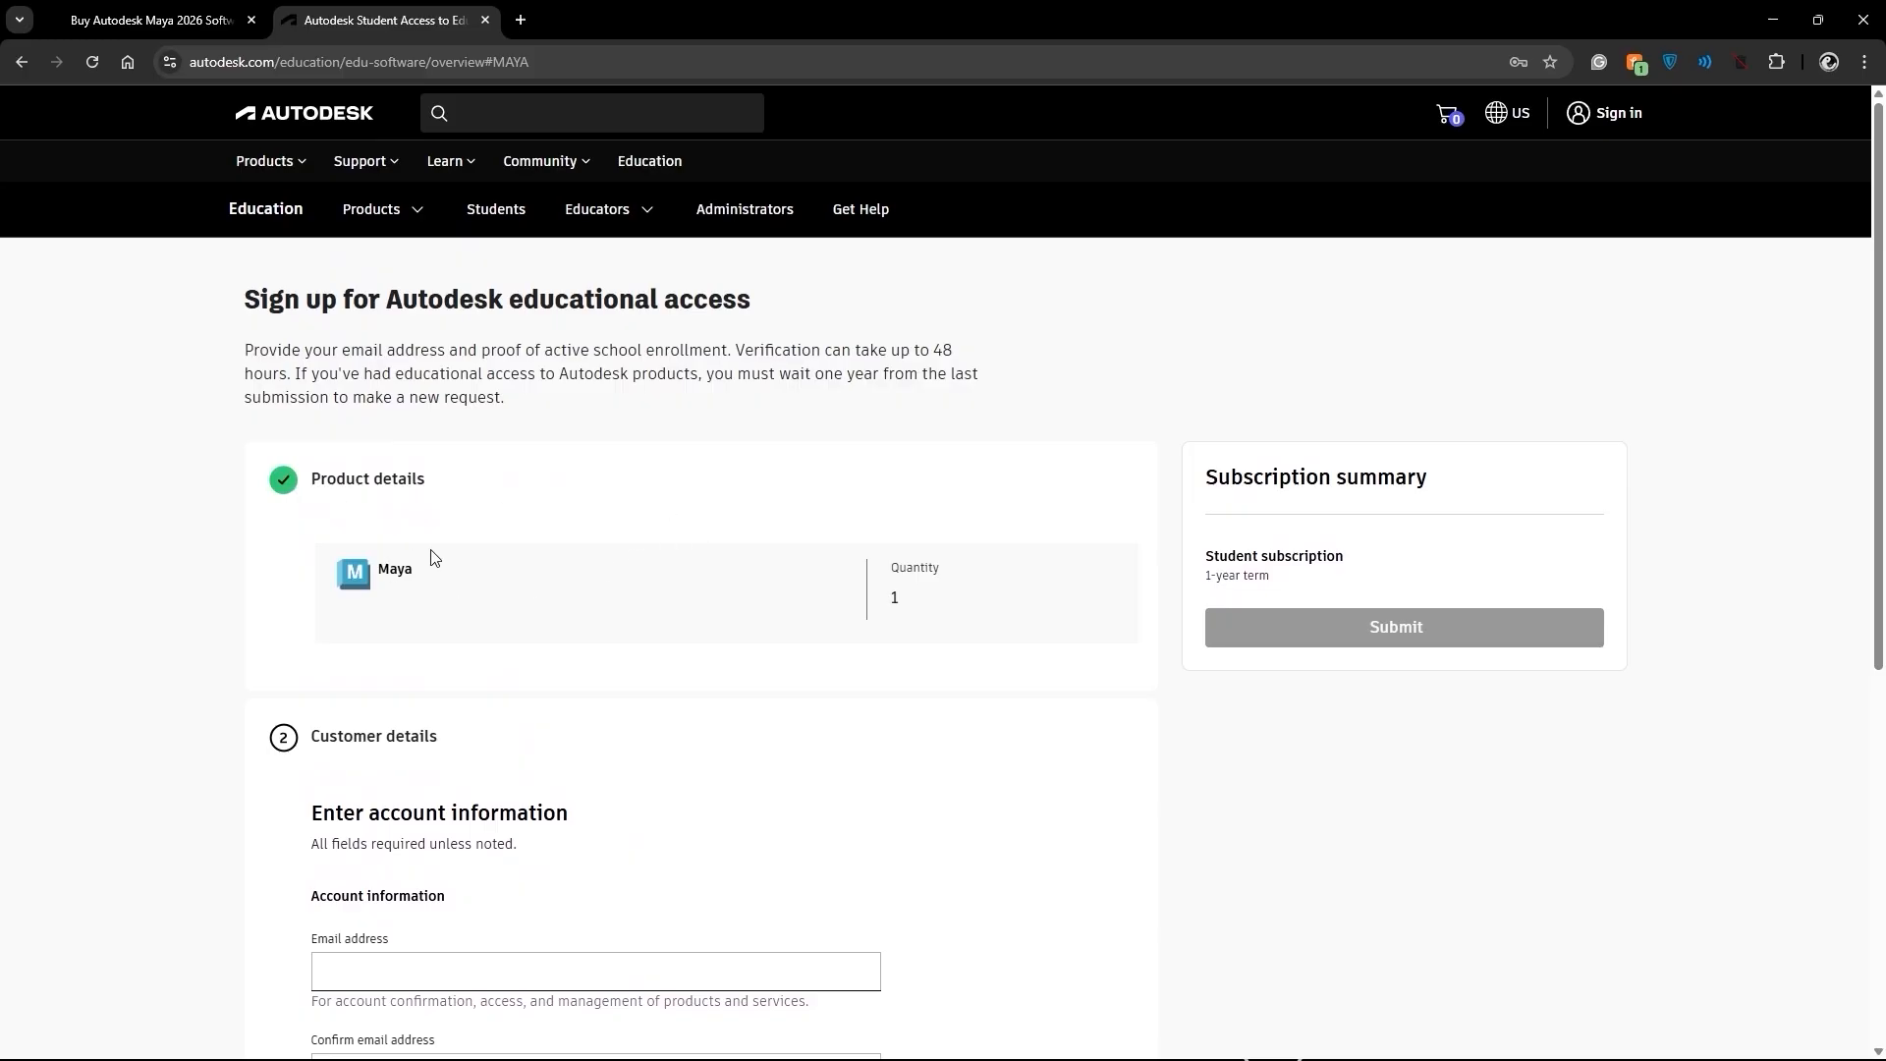
{"action": "scroll", "coordinate": [619, 539], "scroll_direction": "down", "scroll_amount": 4}
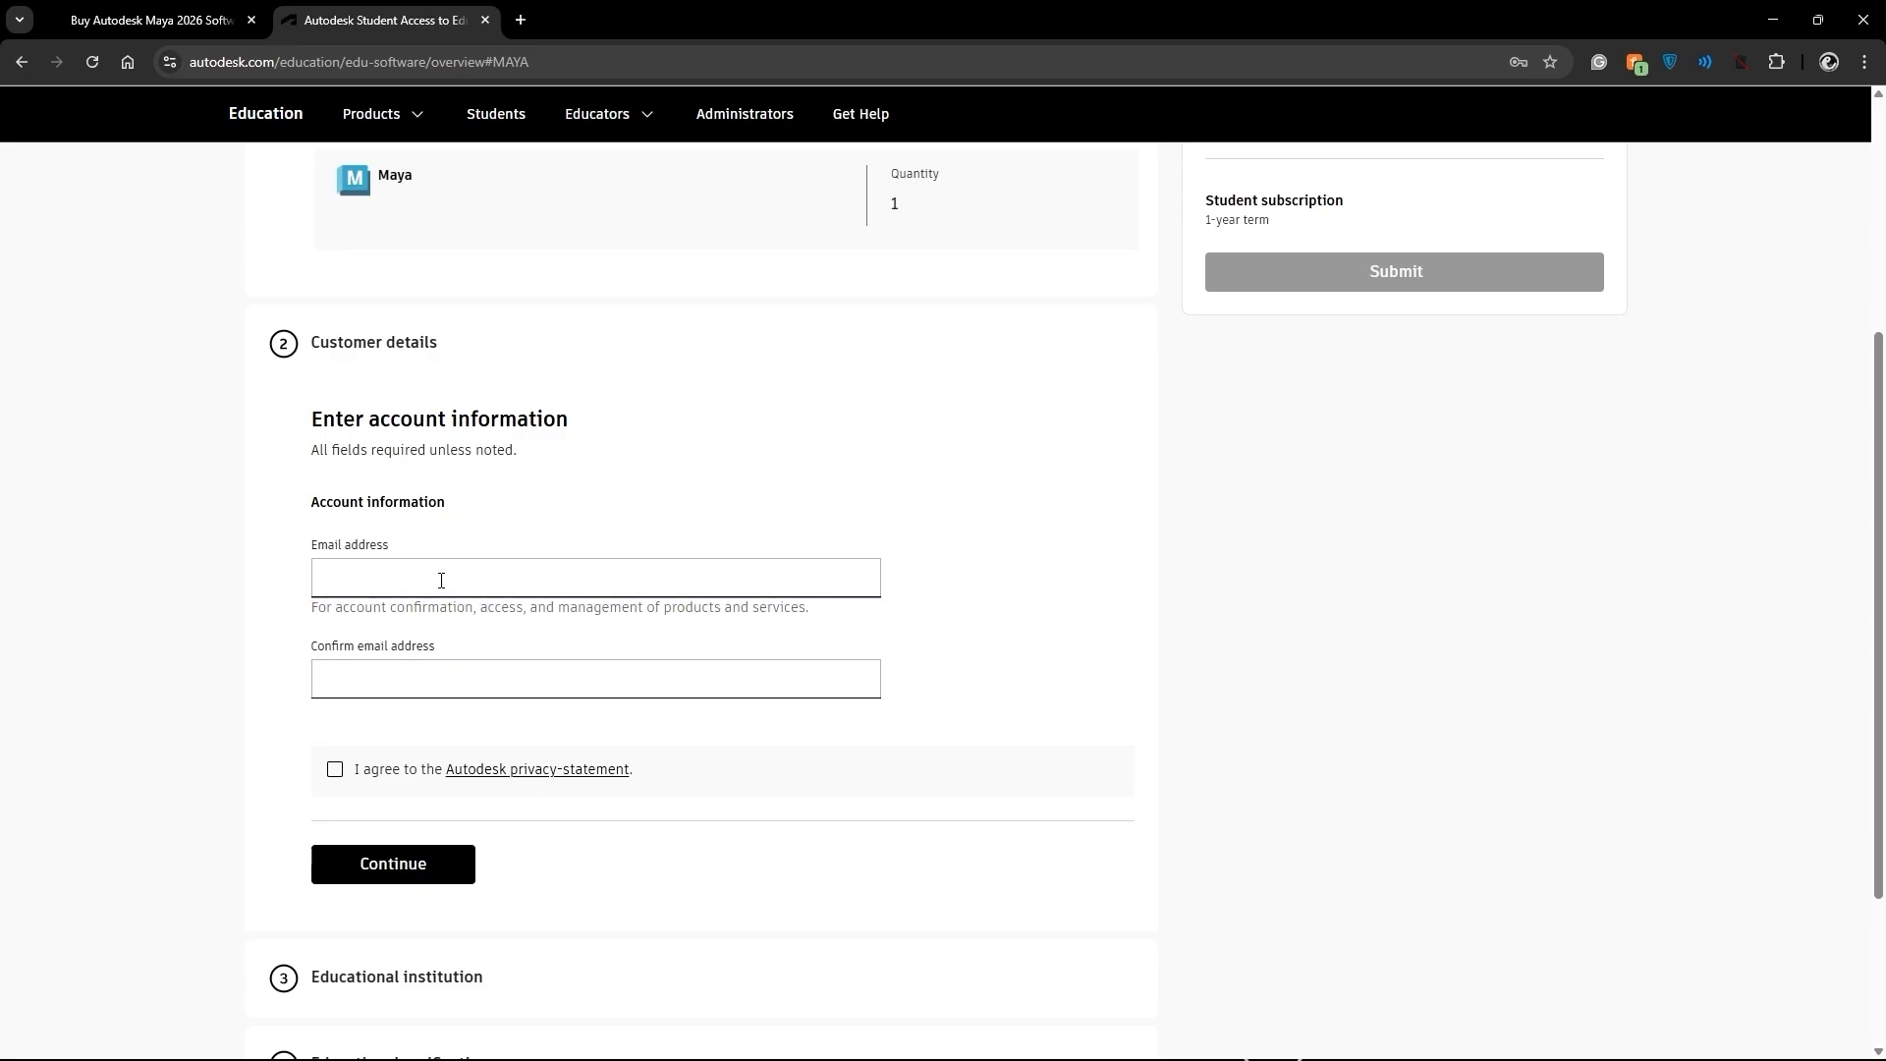
{"action": "scroll", "coordinate": [613, 569], "scroll_direction": "down", "scroll_amount": 2}
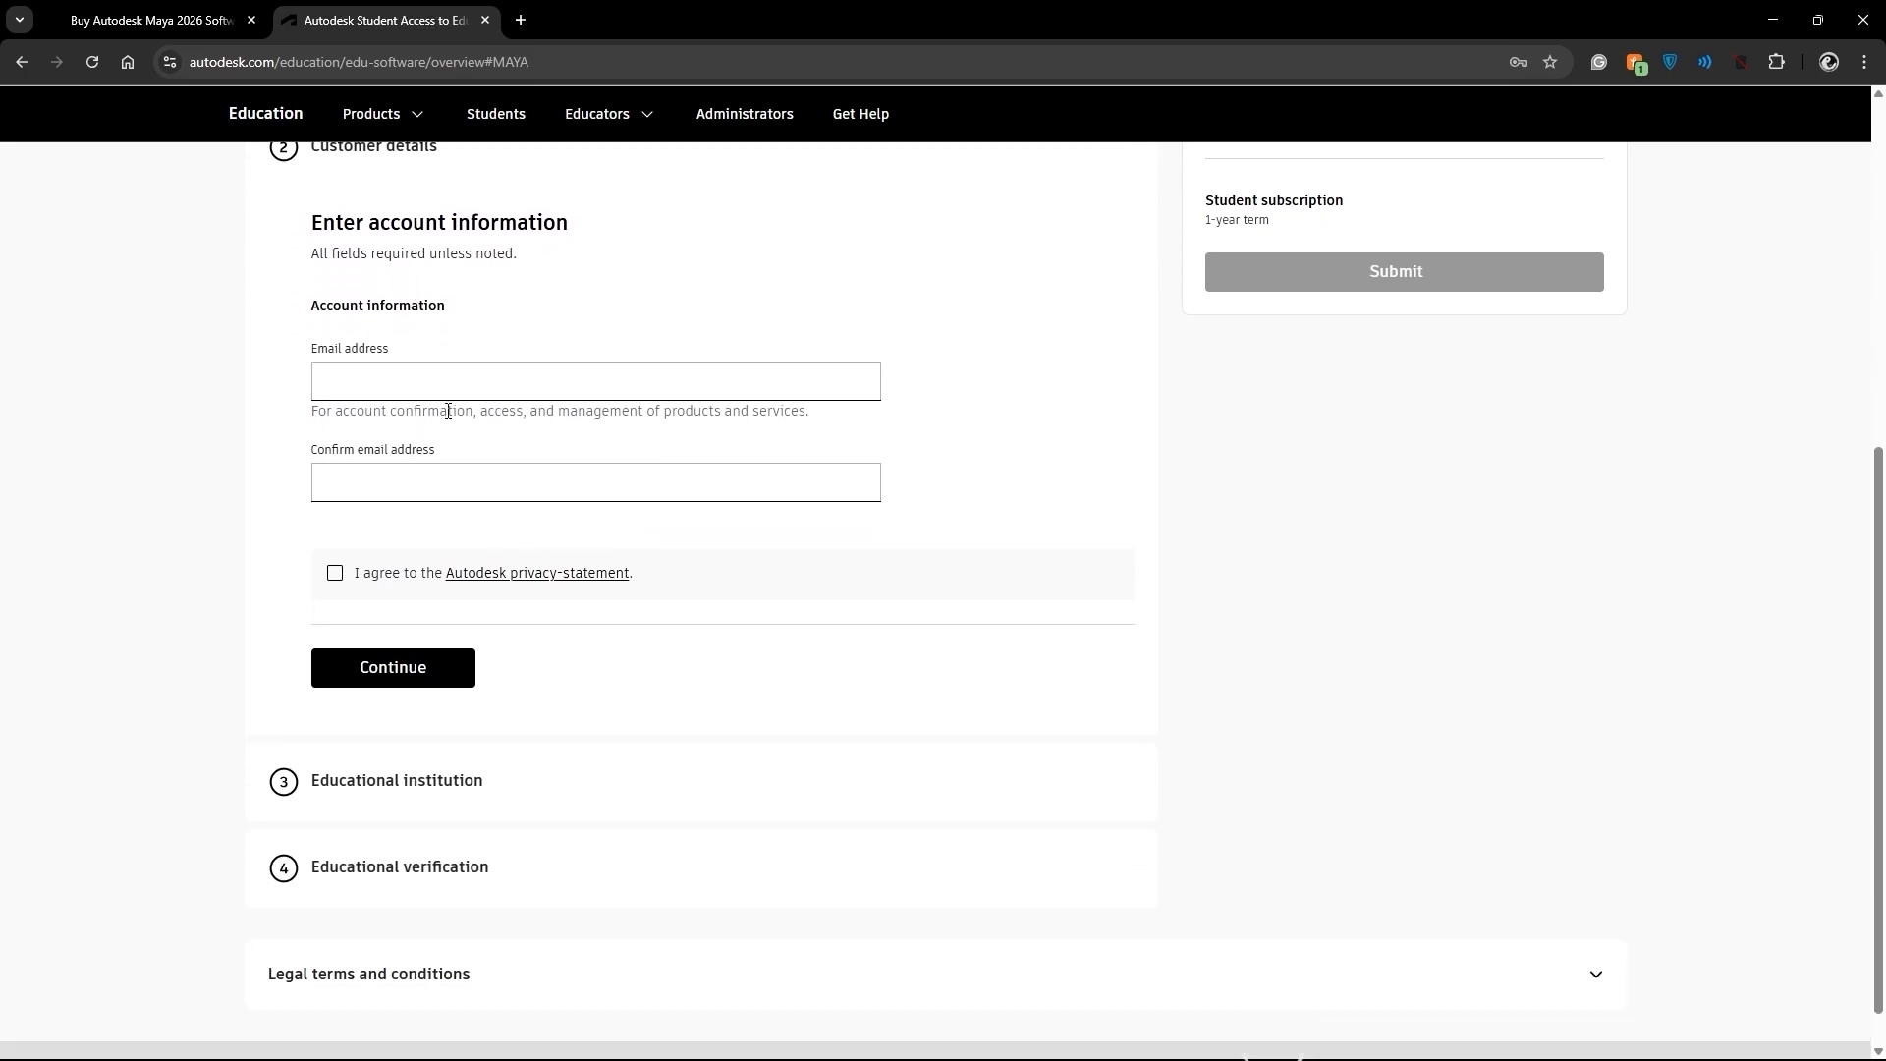
{"action": "left_click", "coordinate": [342, 579]}
Check the remaining sign-up sections and read the note on how long verification can take
{"action": "scroll", "coordinate": [547, 606], "scroll_direction": "down", "scroll_amount": 1}
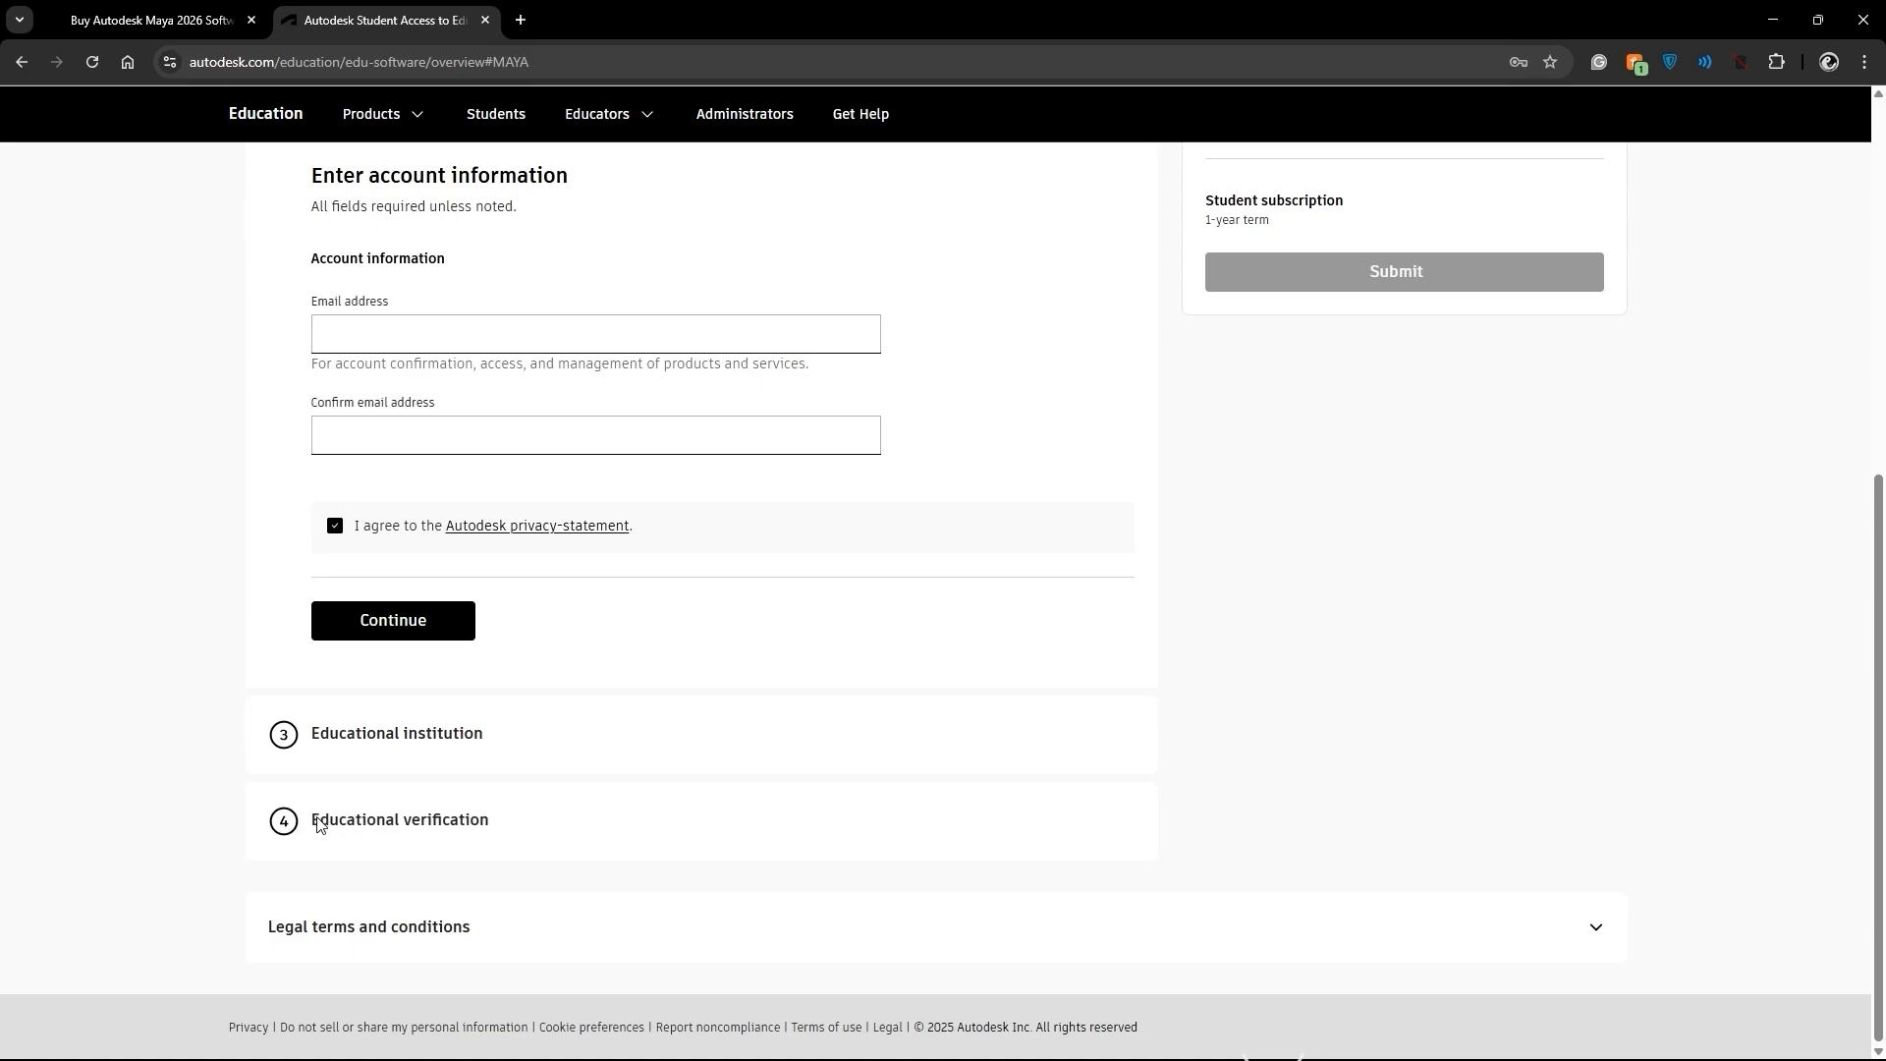
{"action": "scroll", "coordinate": [716, 763], "scroll_direction": "up", "scroll_amount": 6}
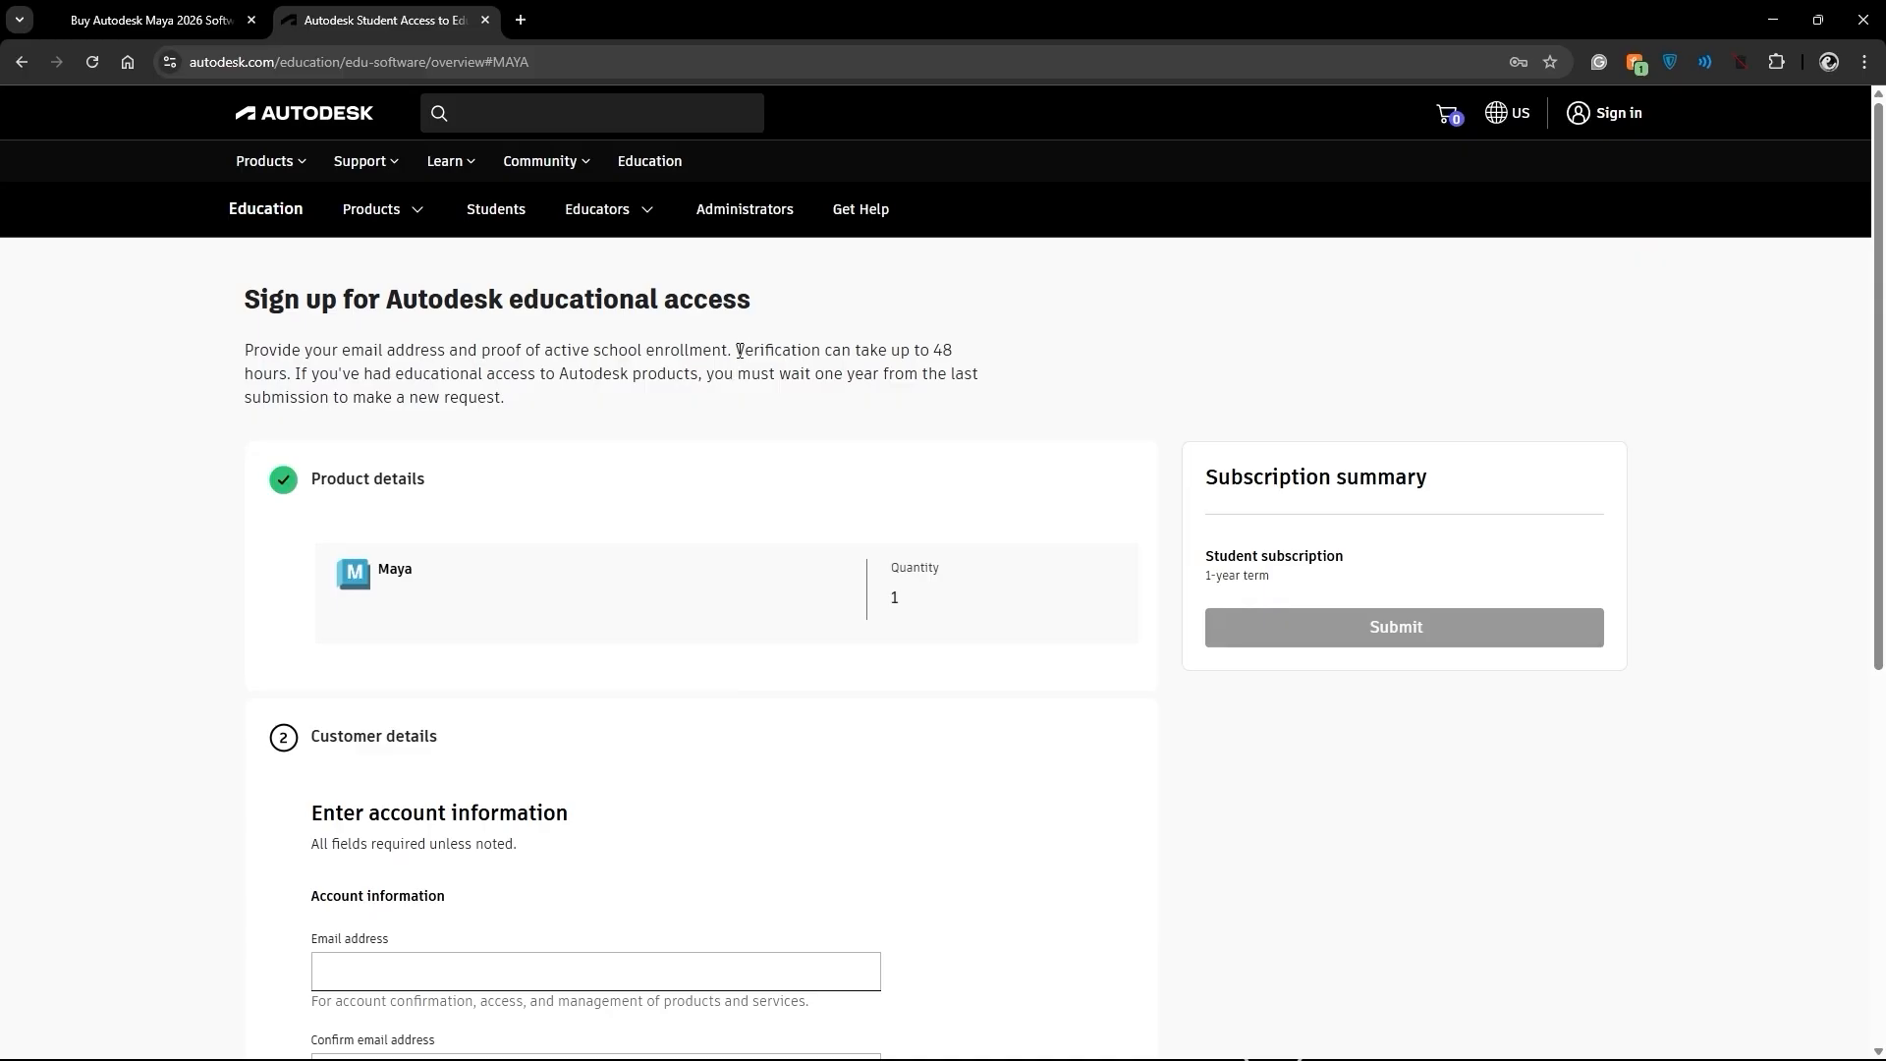
{"action": "left_click_drag", "start_coordinate": [740, 351], "coordinate": [958, 356]}
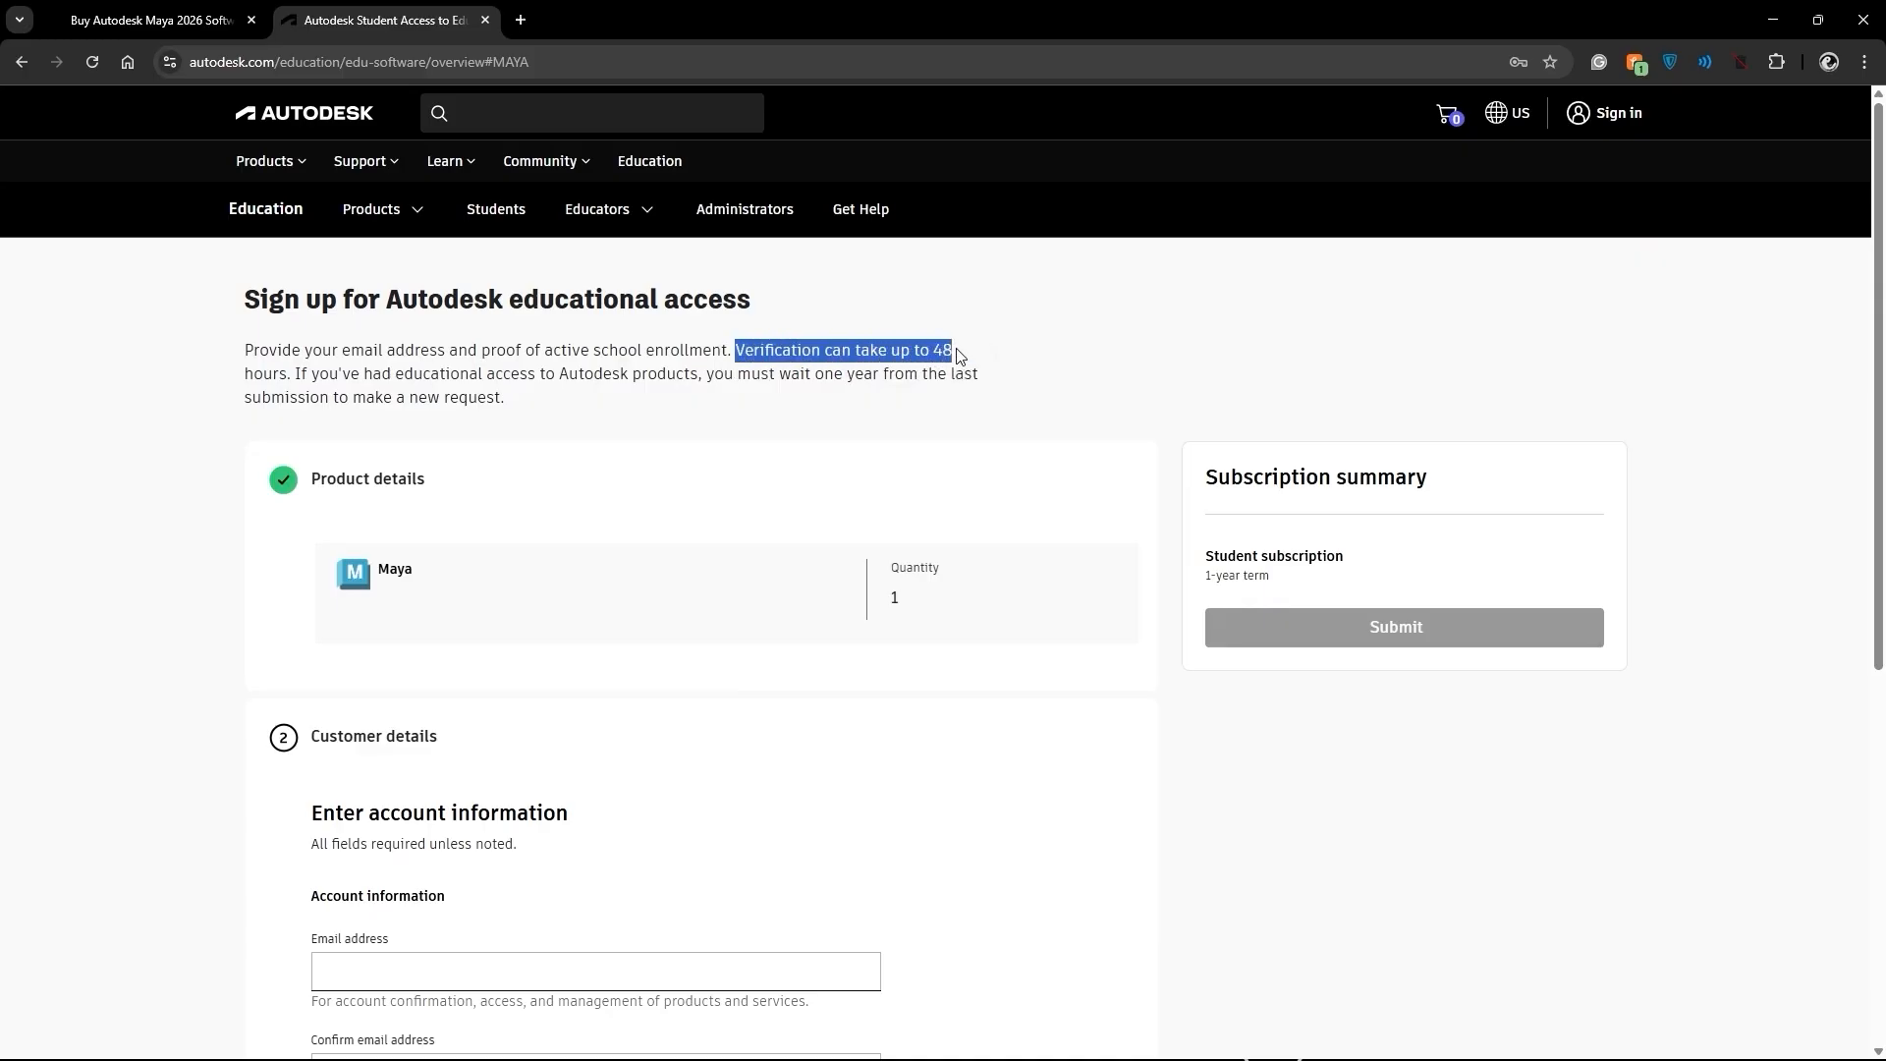
{"action": "left_click", "coordinate": [958, 355]}
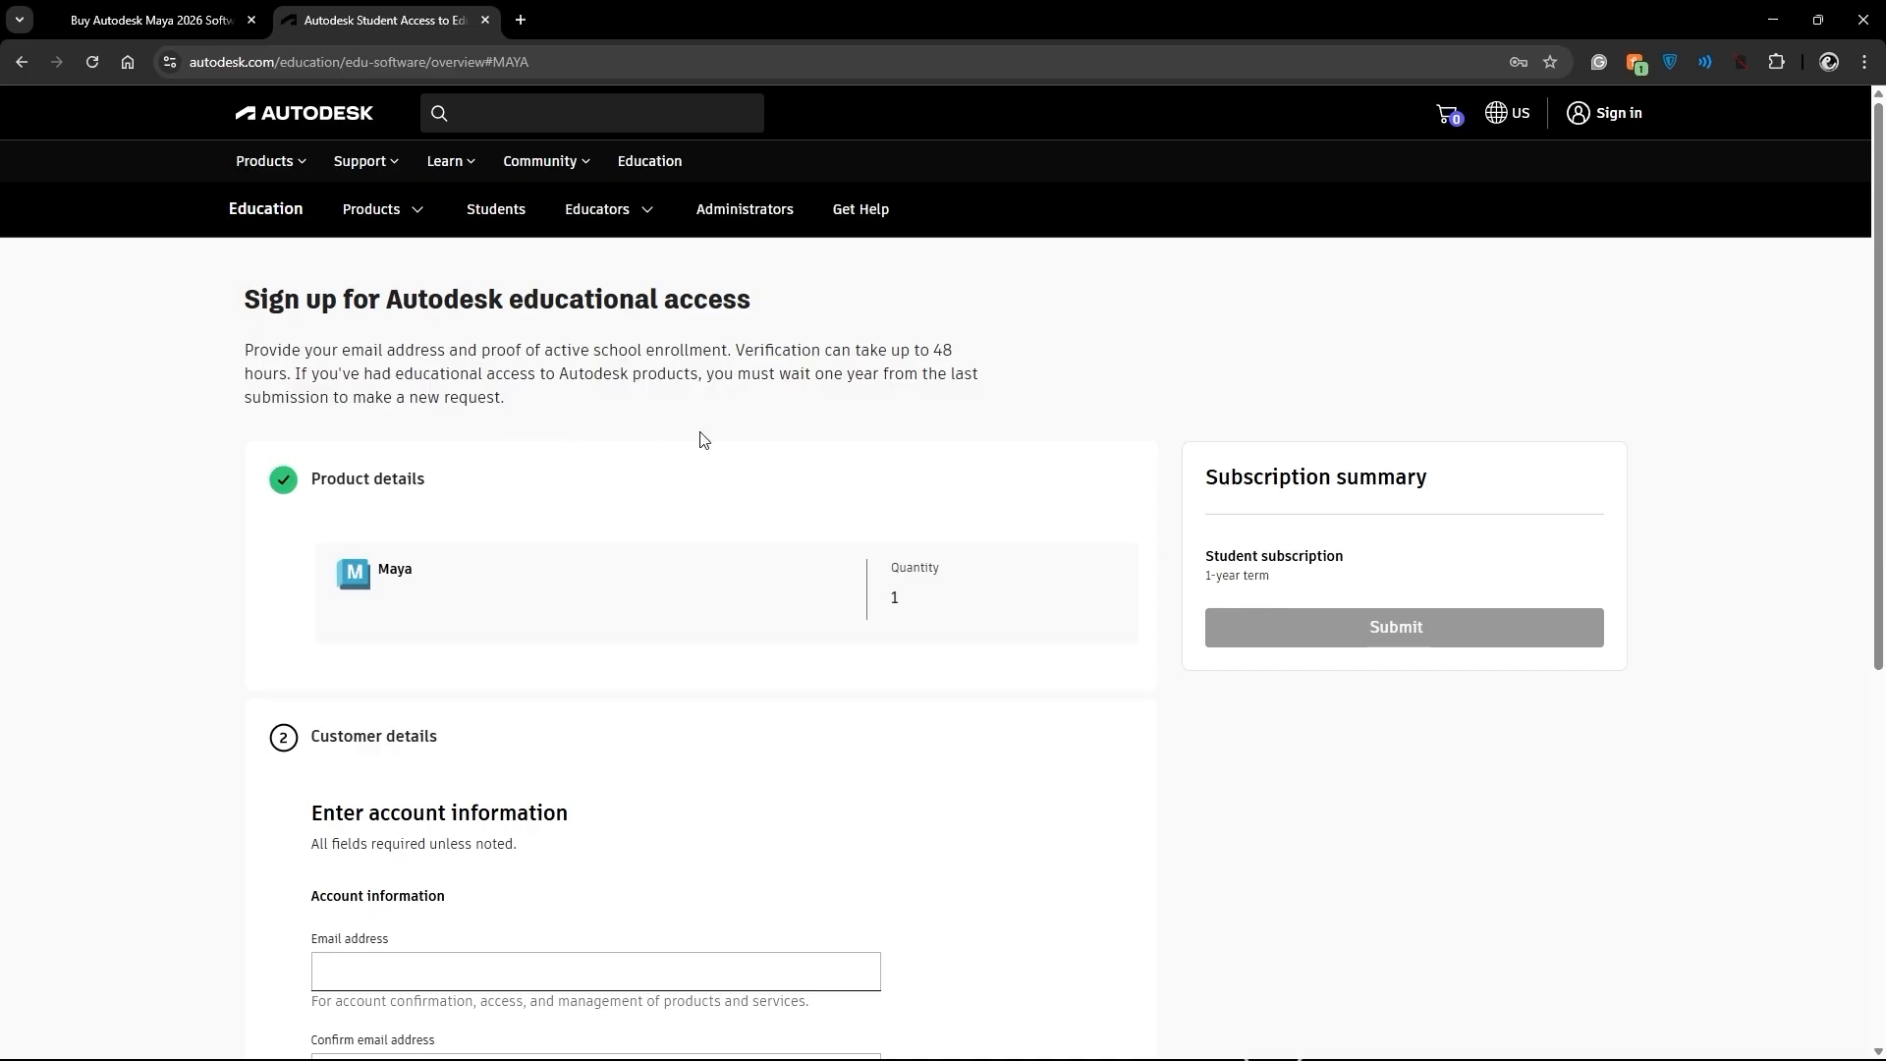
Launch Maya 2026 and start a new scene in the General workspace
{"action": "key", "text": "super"}
{"action": "type", "text": "Maya 2026"}
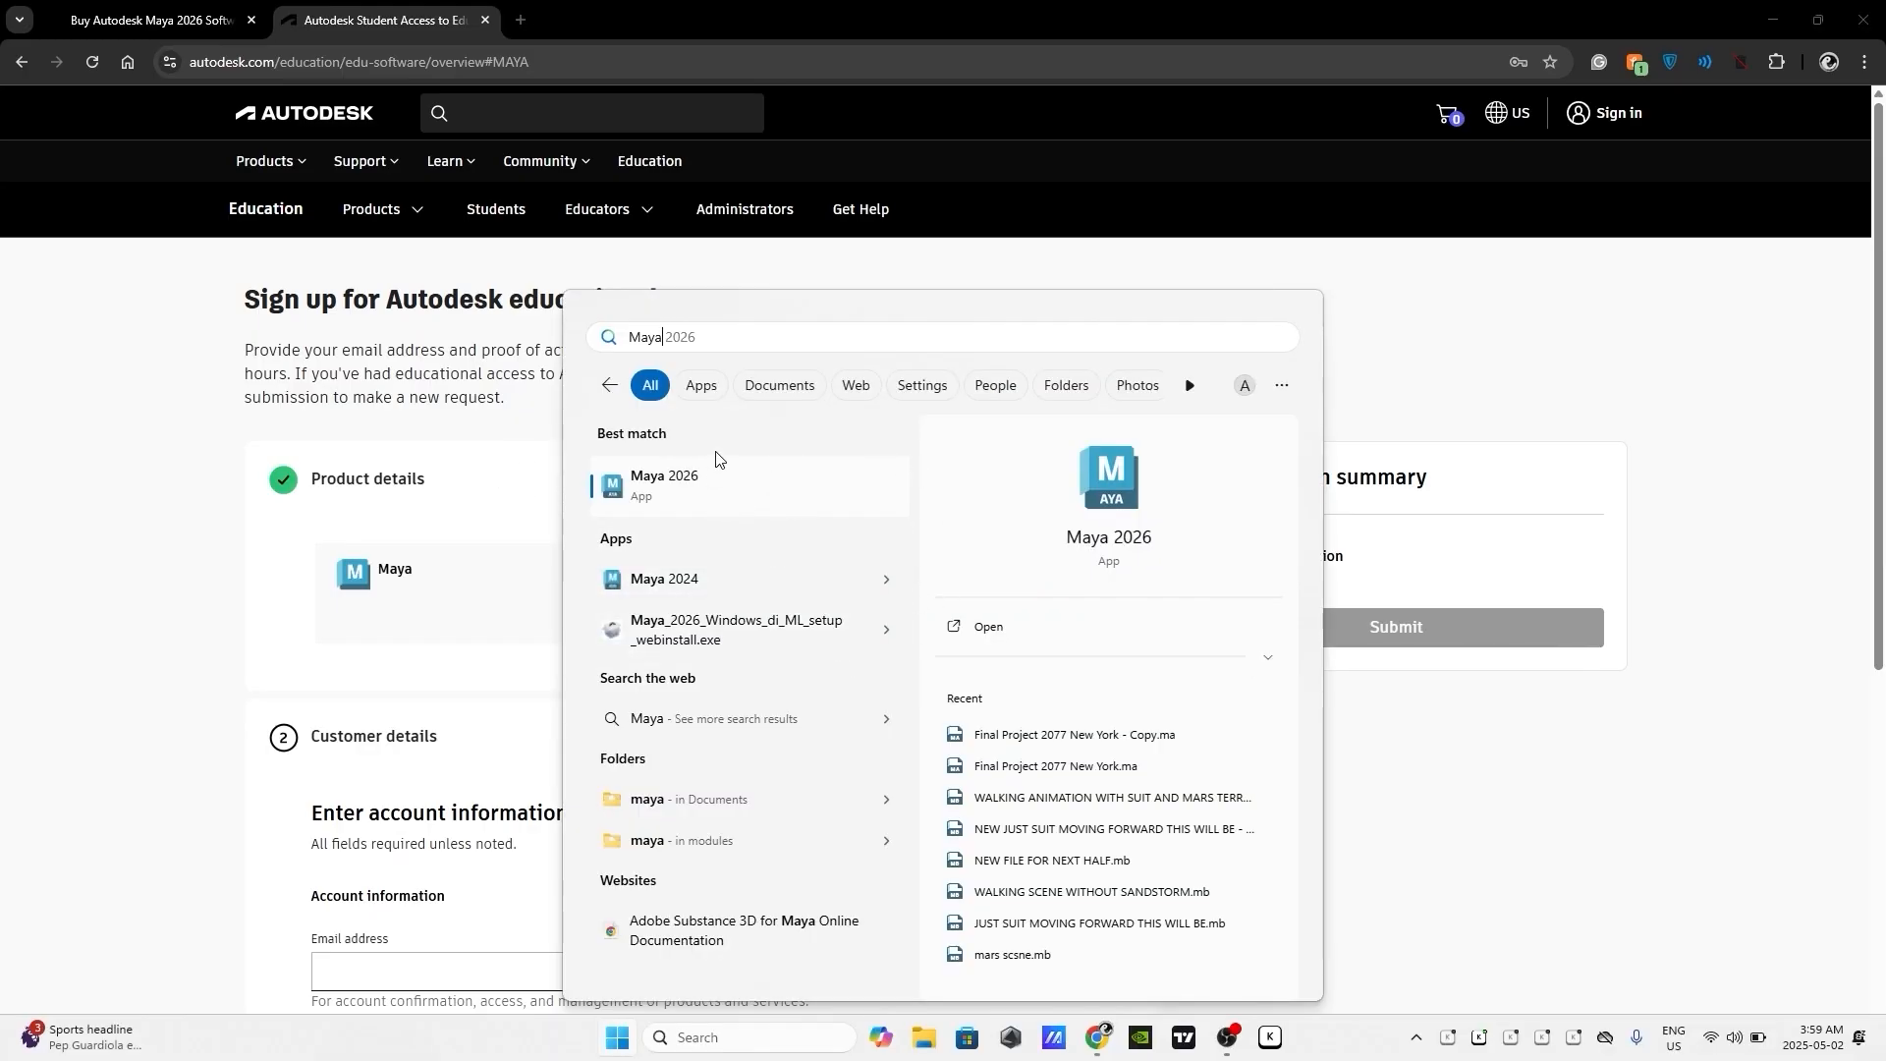
{"action": "left_click", "coordinate": [706, 492]}
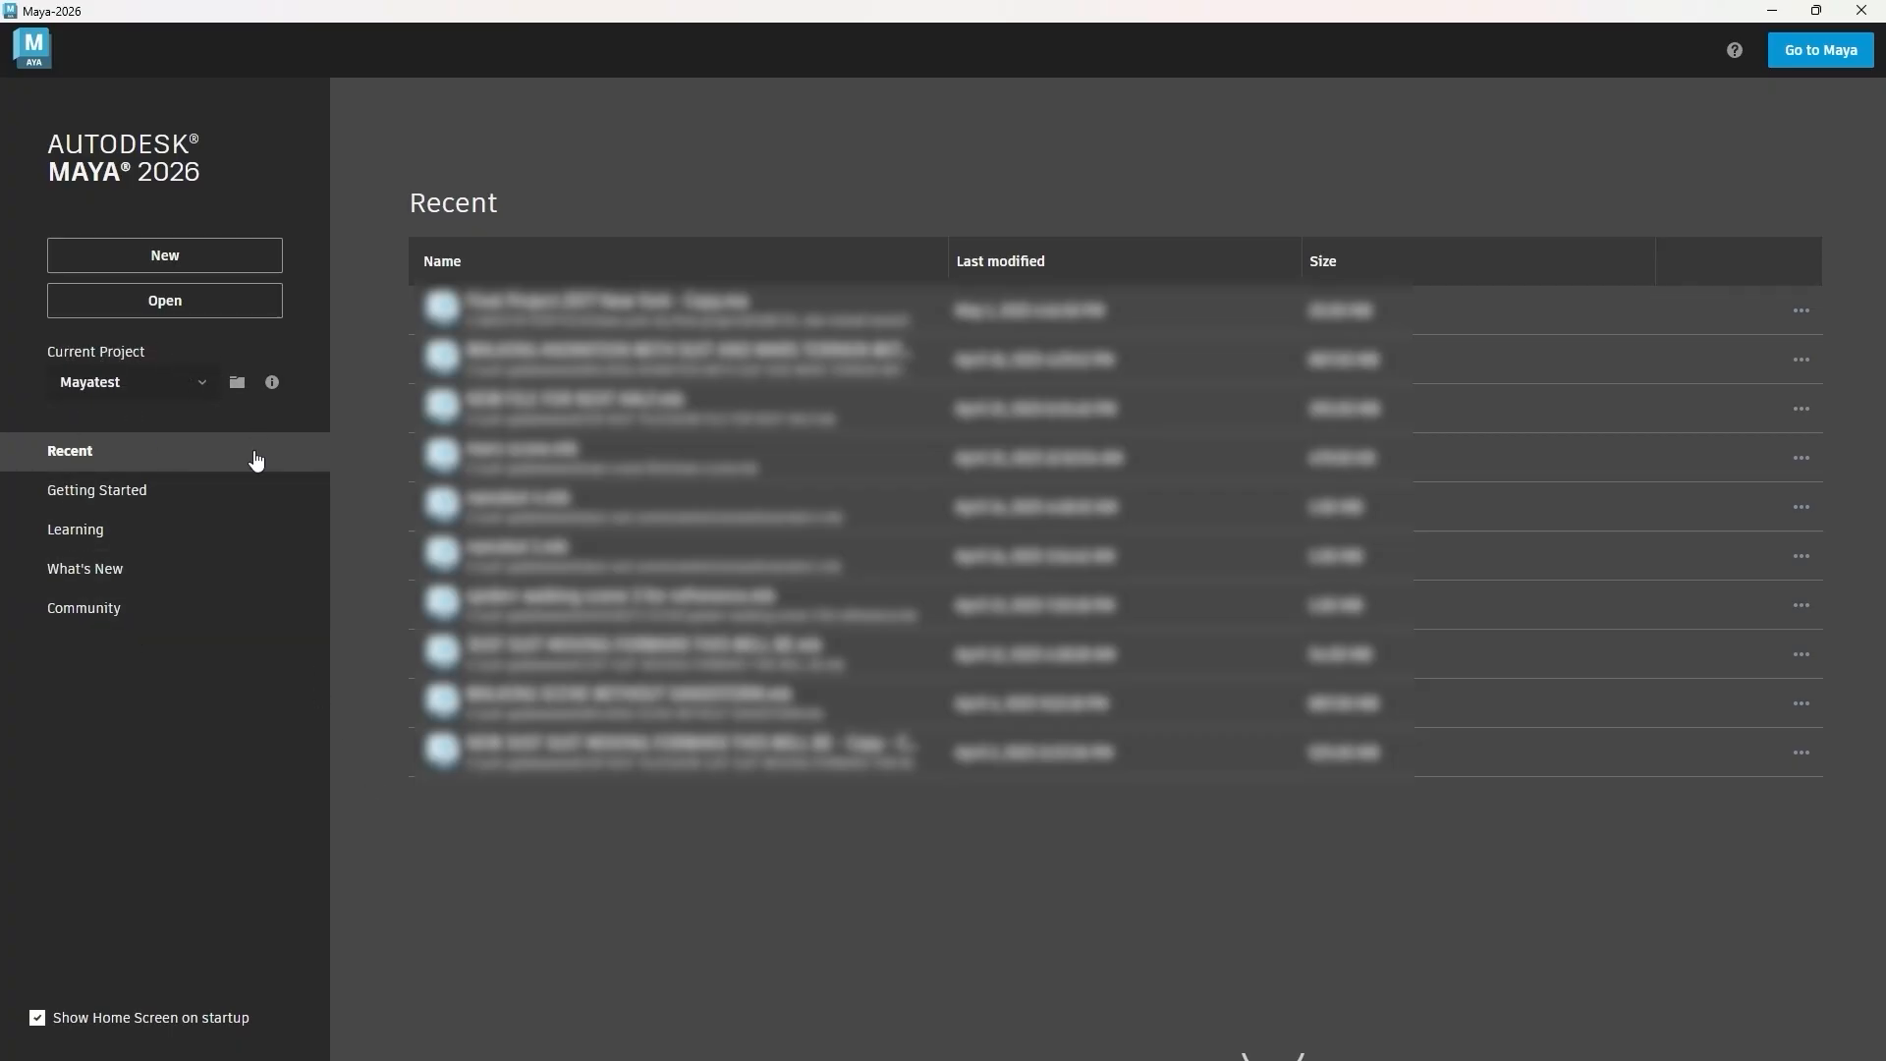
{"action": "left_click", "coordinate": [210, 257]}
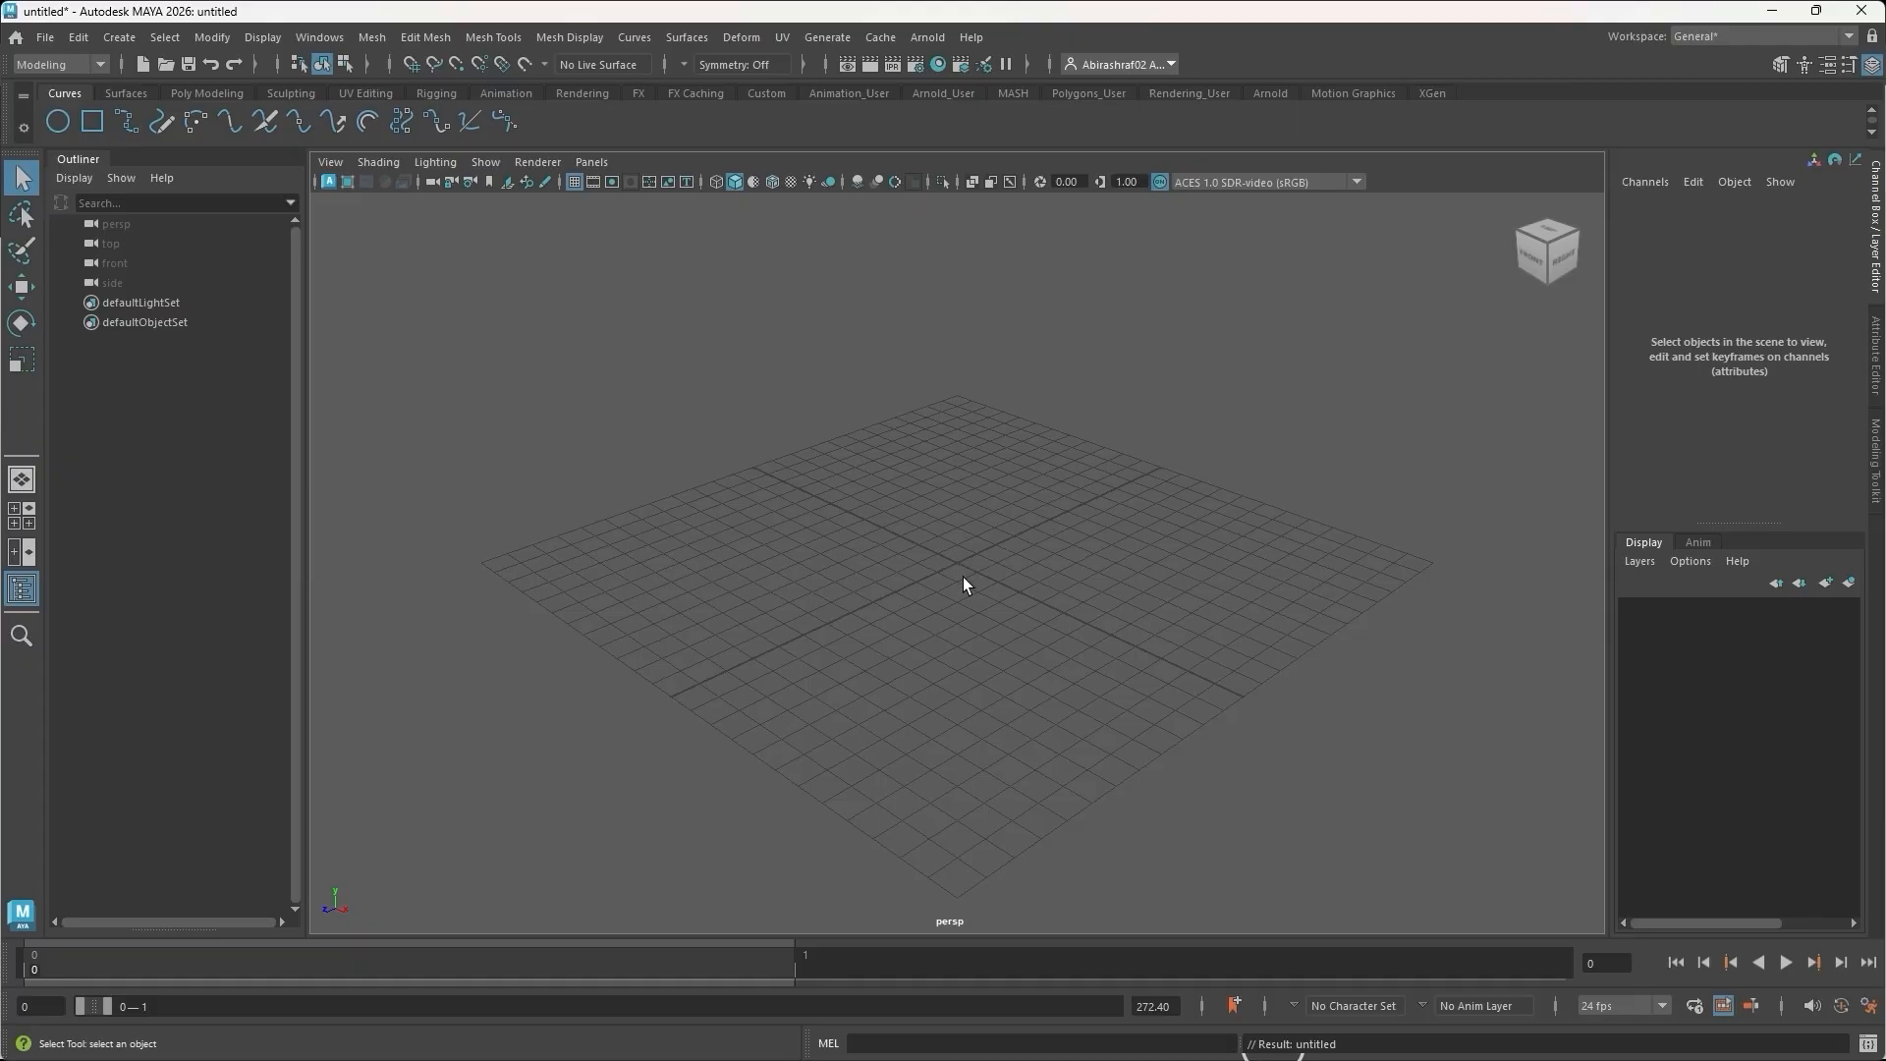
{"action": "left_click", "coordinate": [1711, 43]}
{"action": "left_click", "coordinate": [1719, 61]}
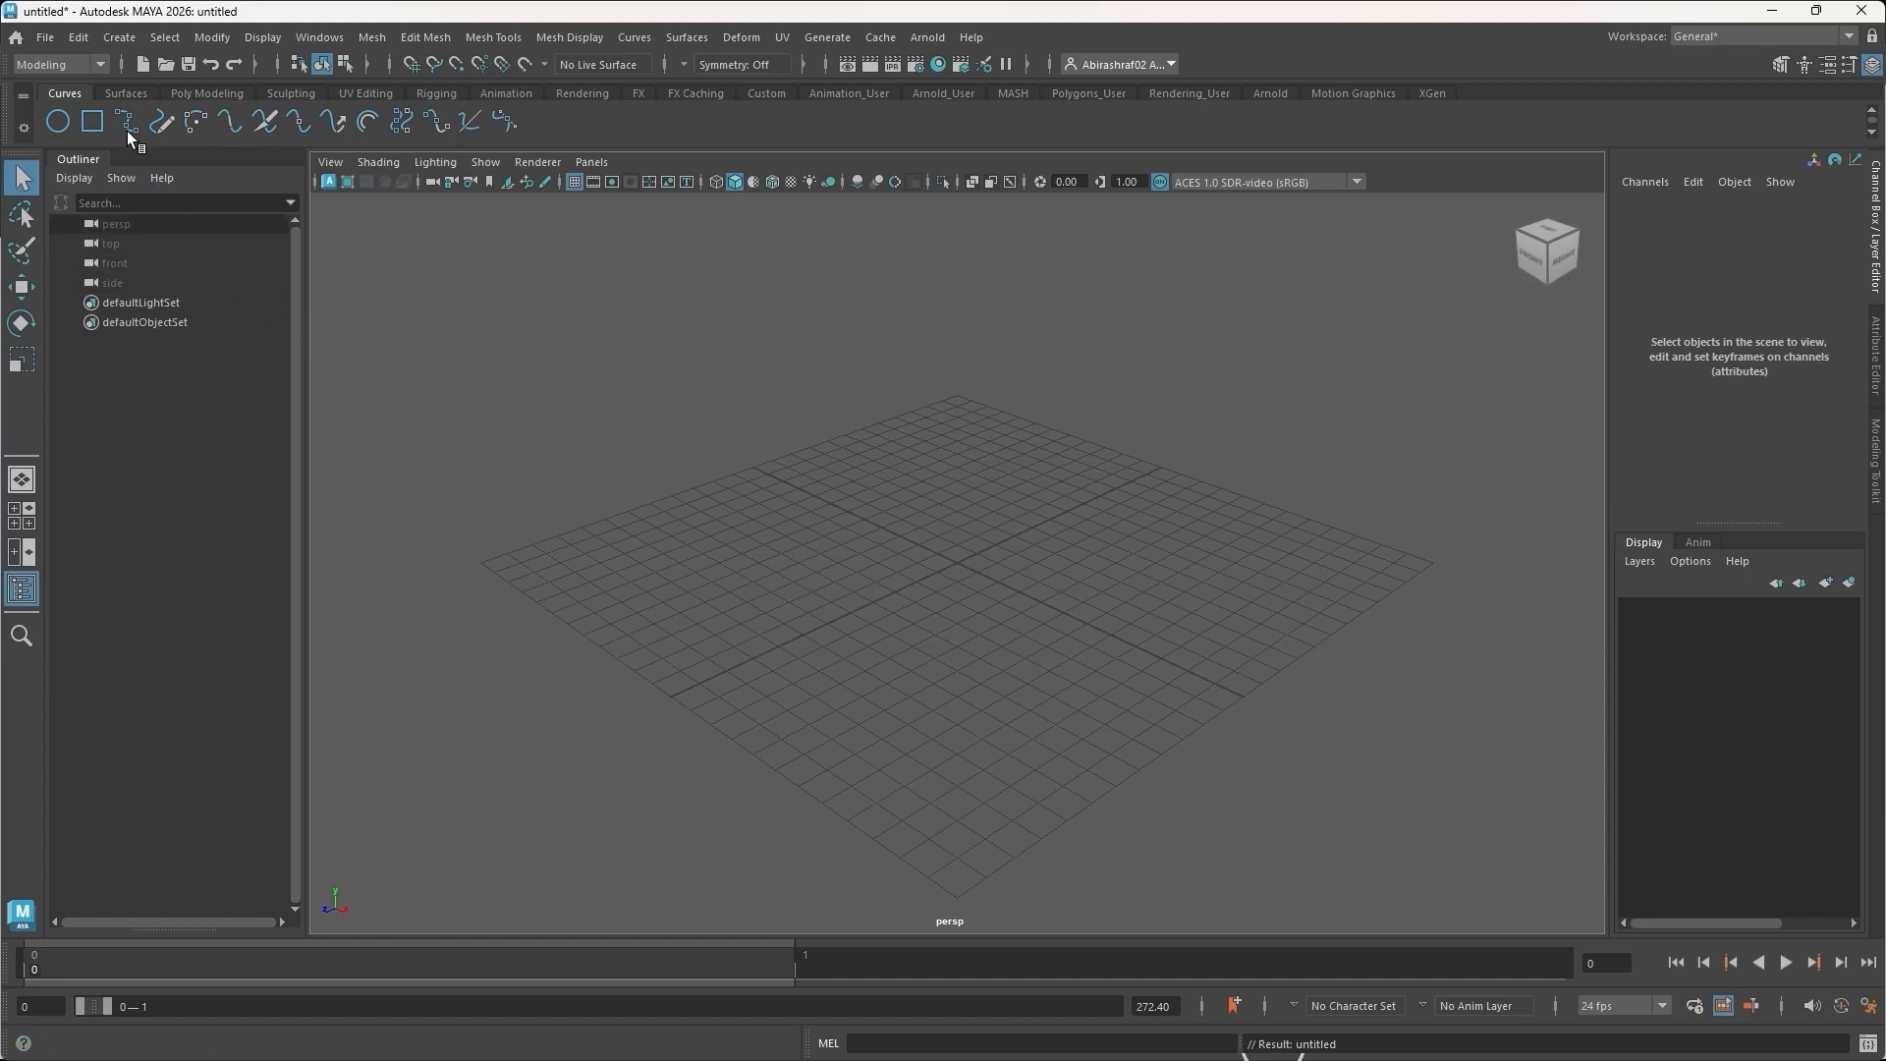
Start a new project in the Project Window and name it MayaTest
{"action": "left_click", "coordinate": [45, 38]}
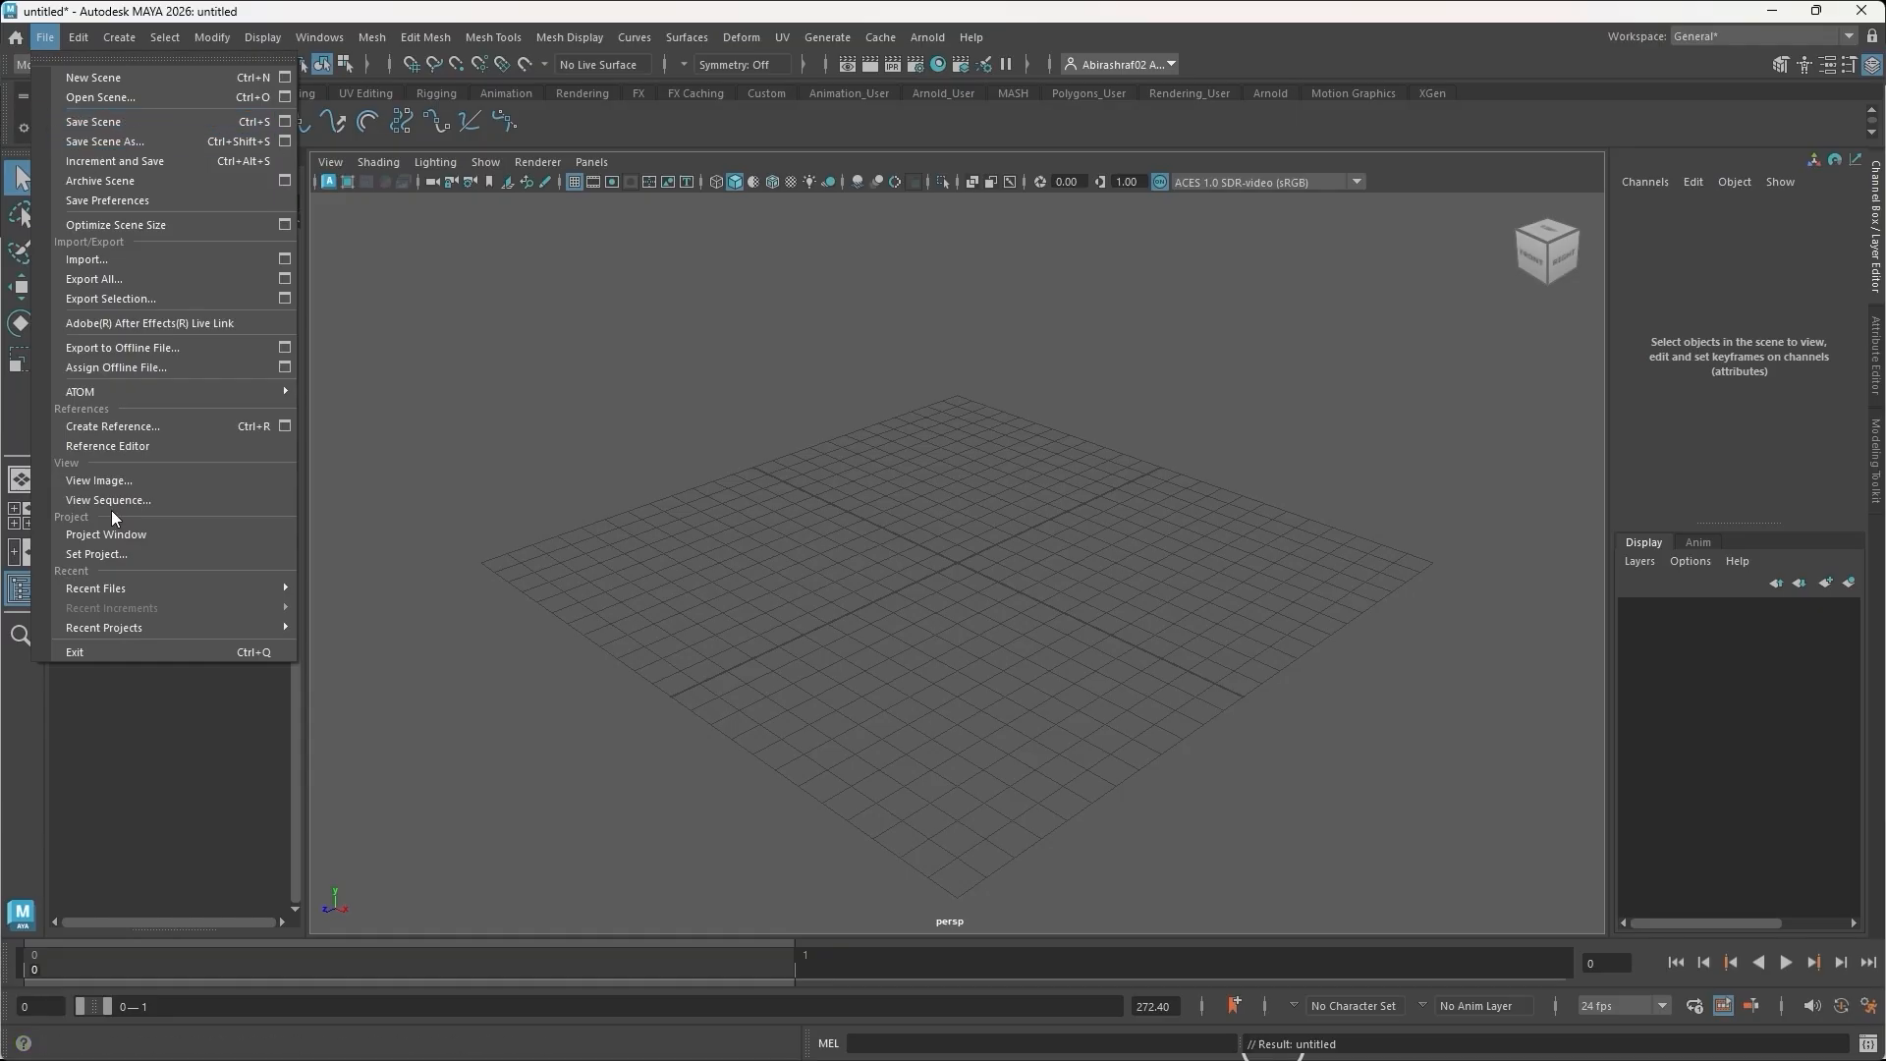
{"action": "left_click", "coordinate": [168, 534]}
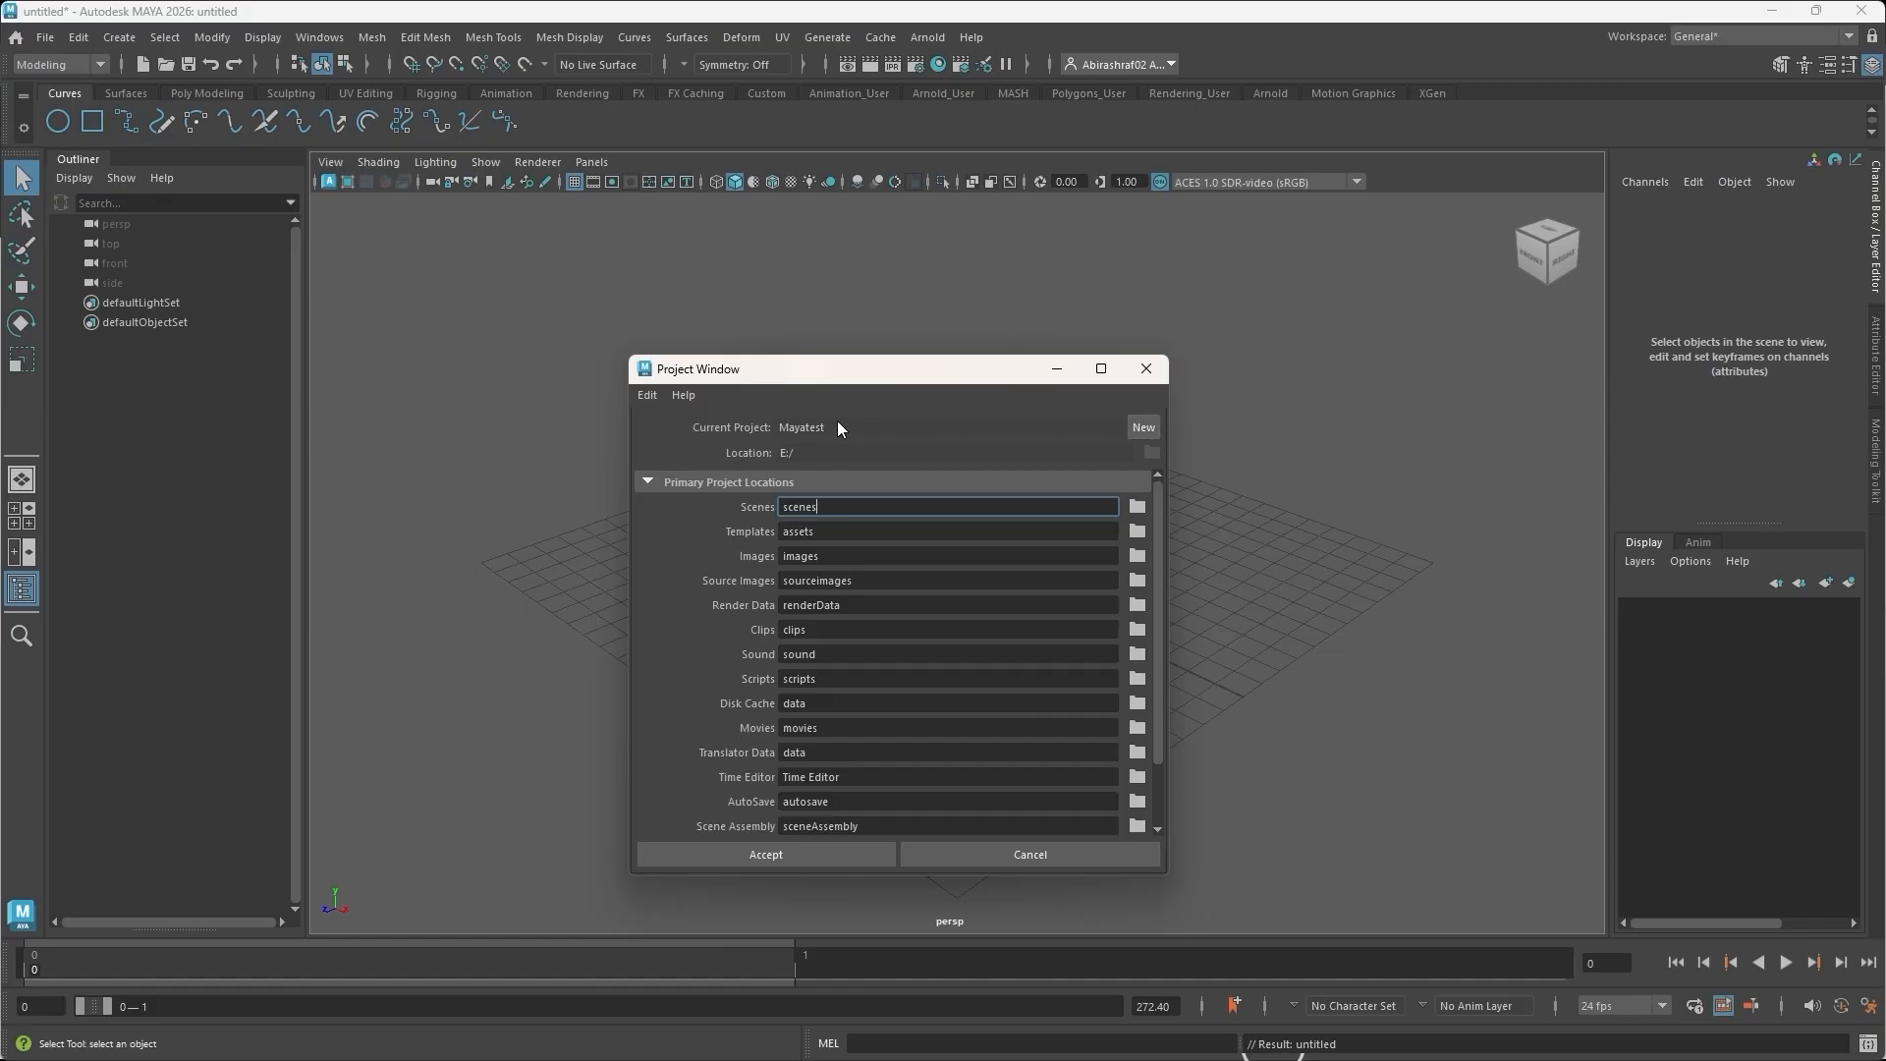
{"action": "left_click", "coordinate": [1143, 428]}
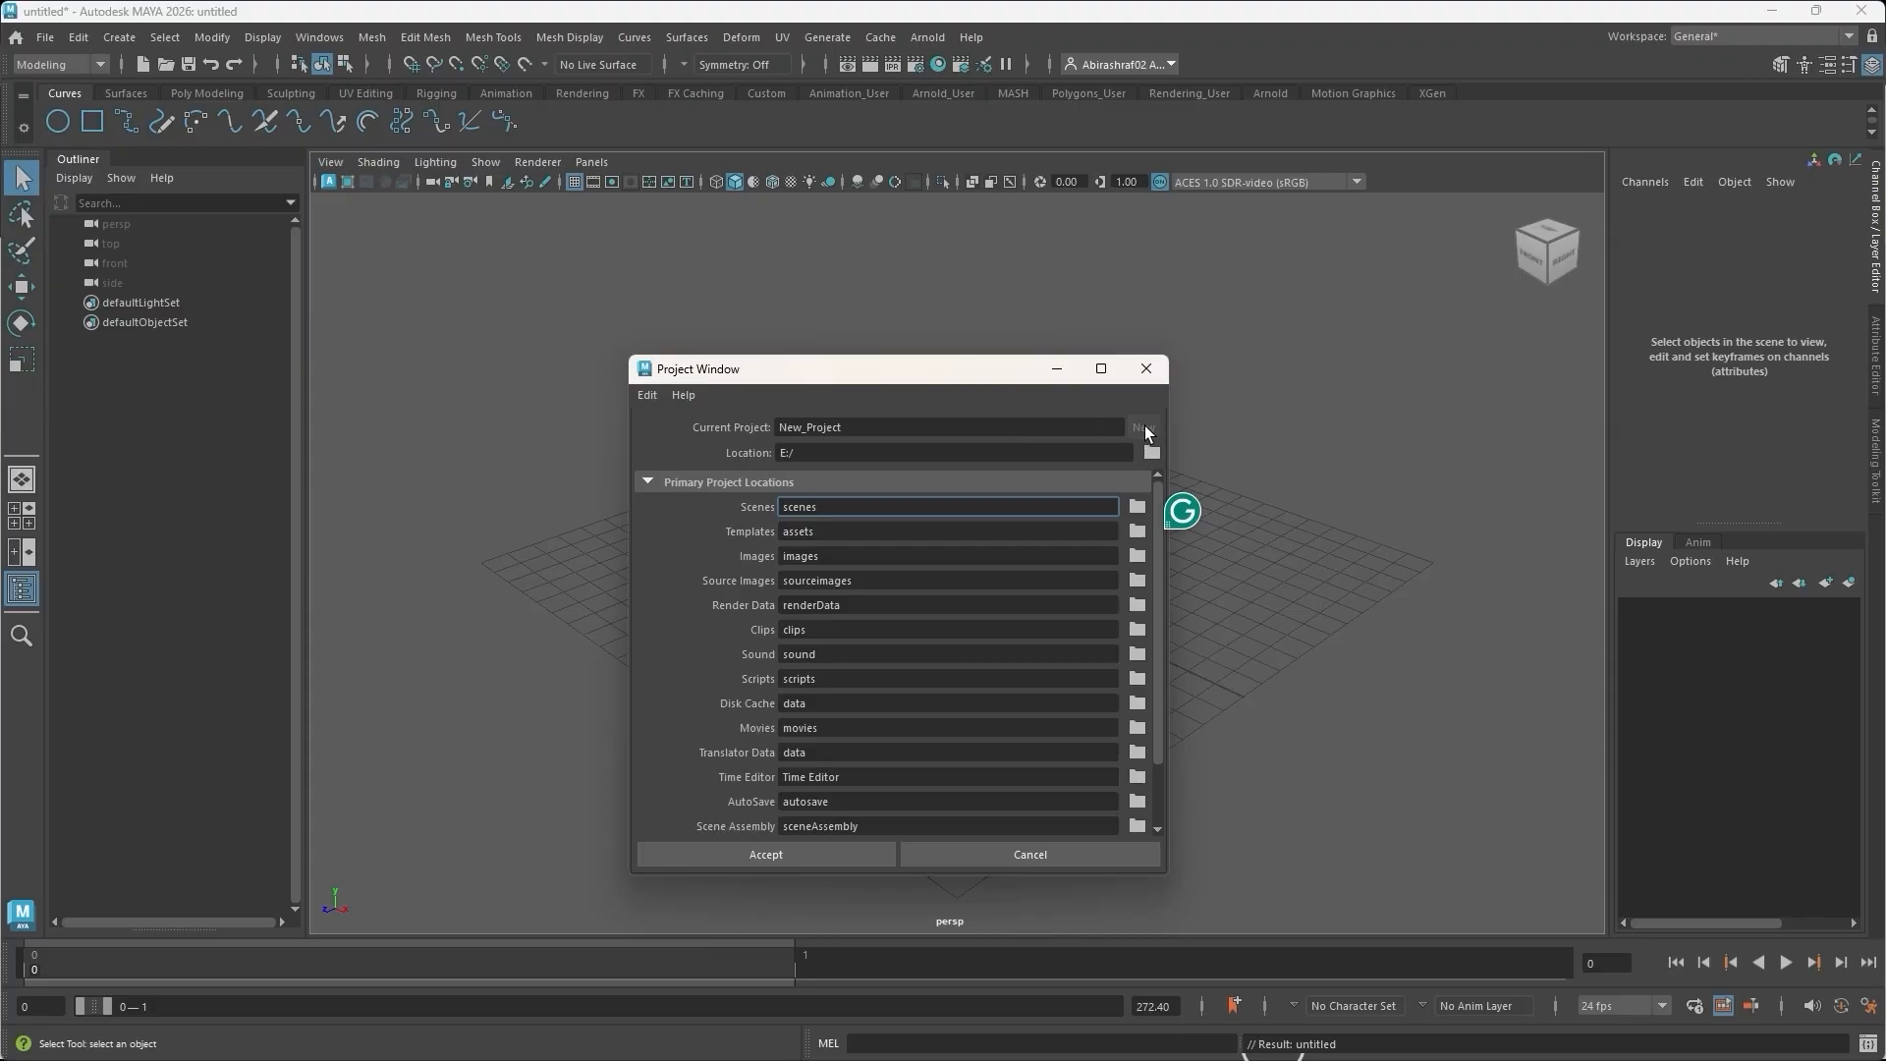
{"action": "double_click", "coordinate": [885, 422]}
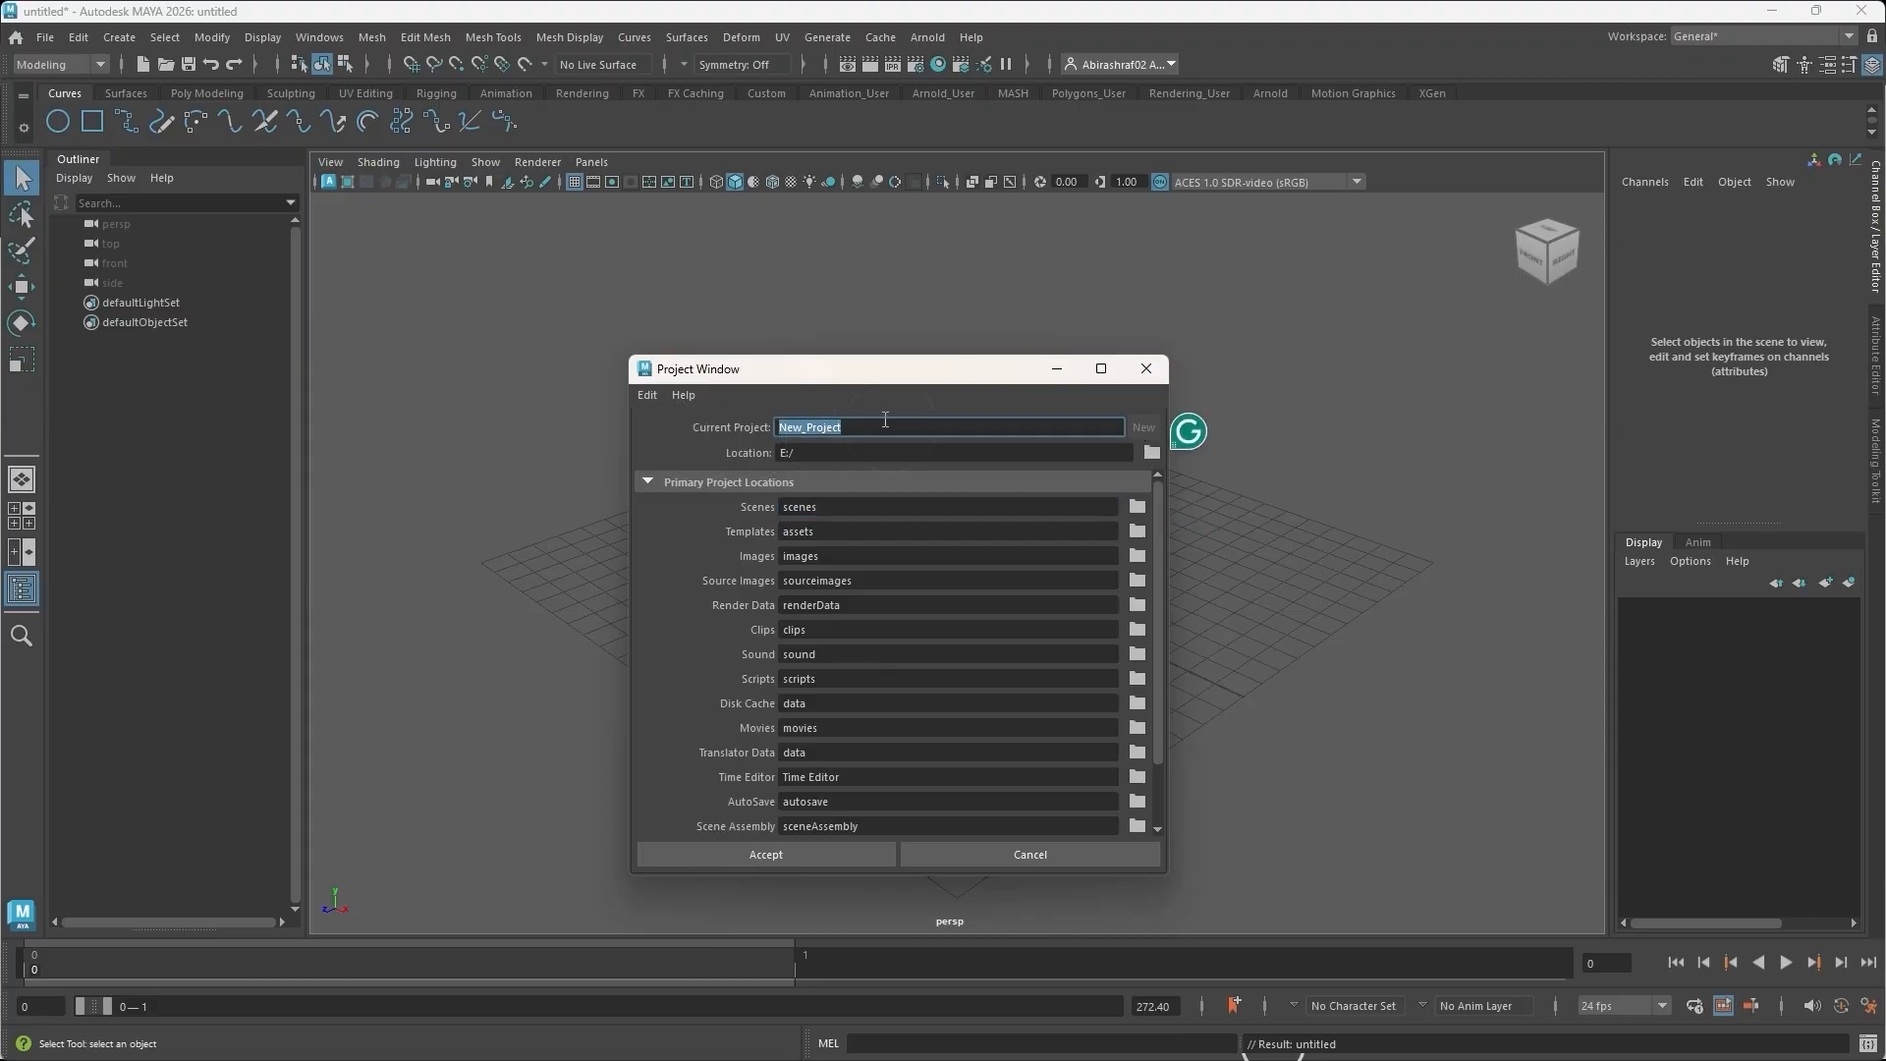
{"action": "type", "text": "Maya"}
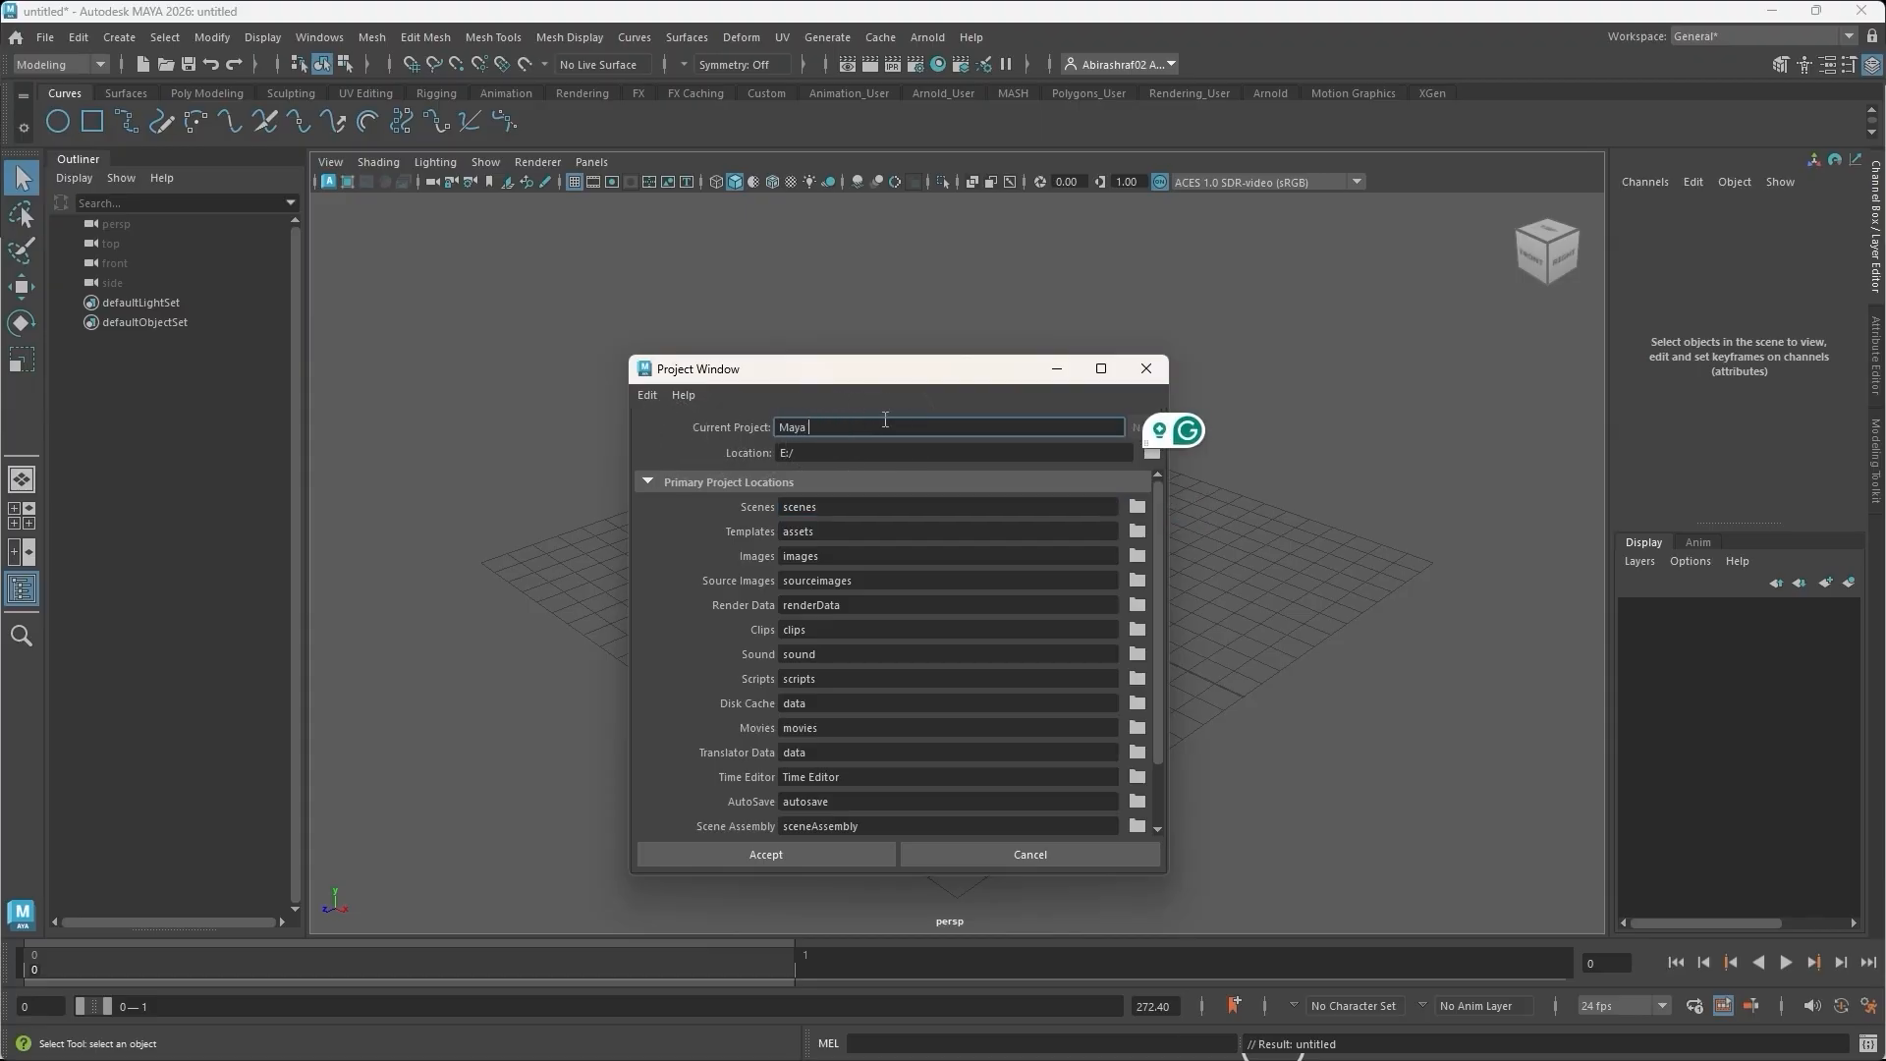
{"action": "type", "text": "Test"}
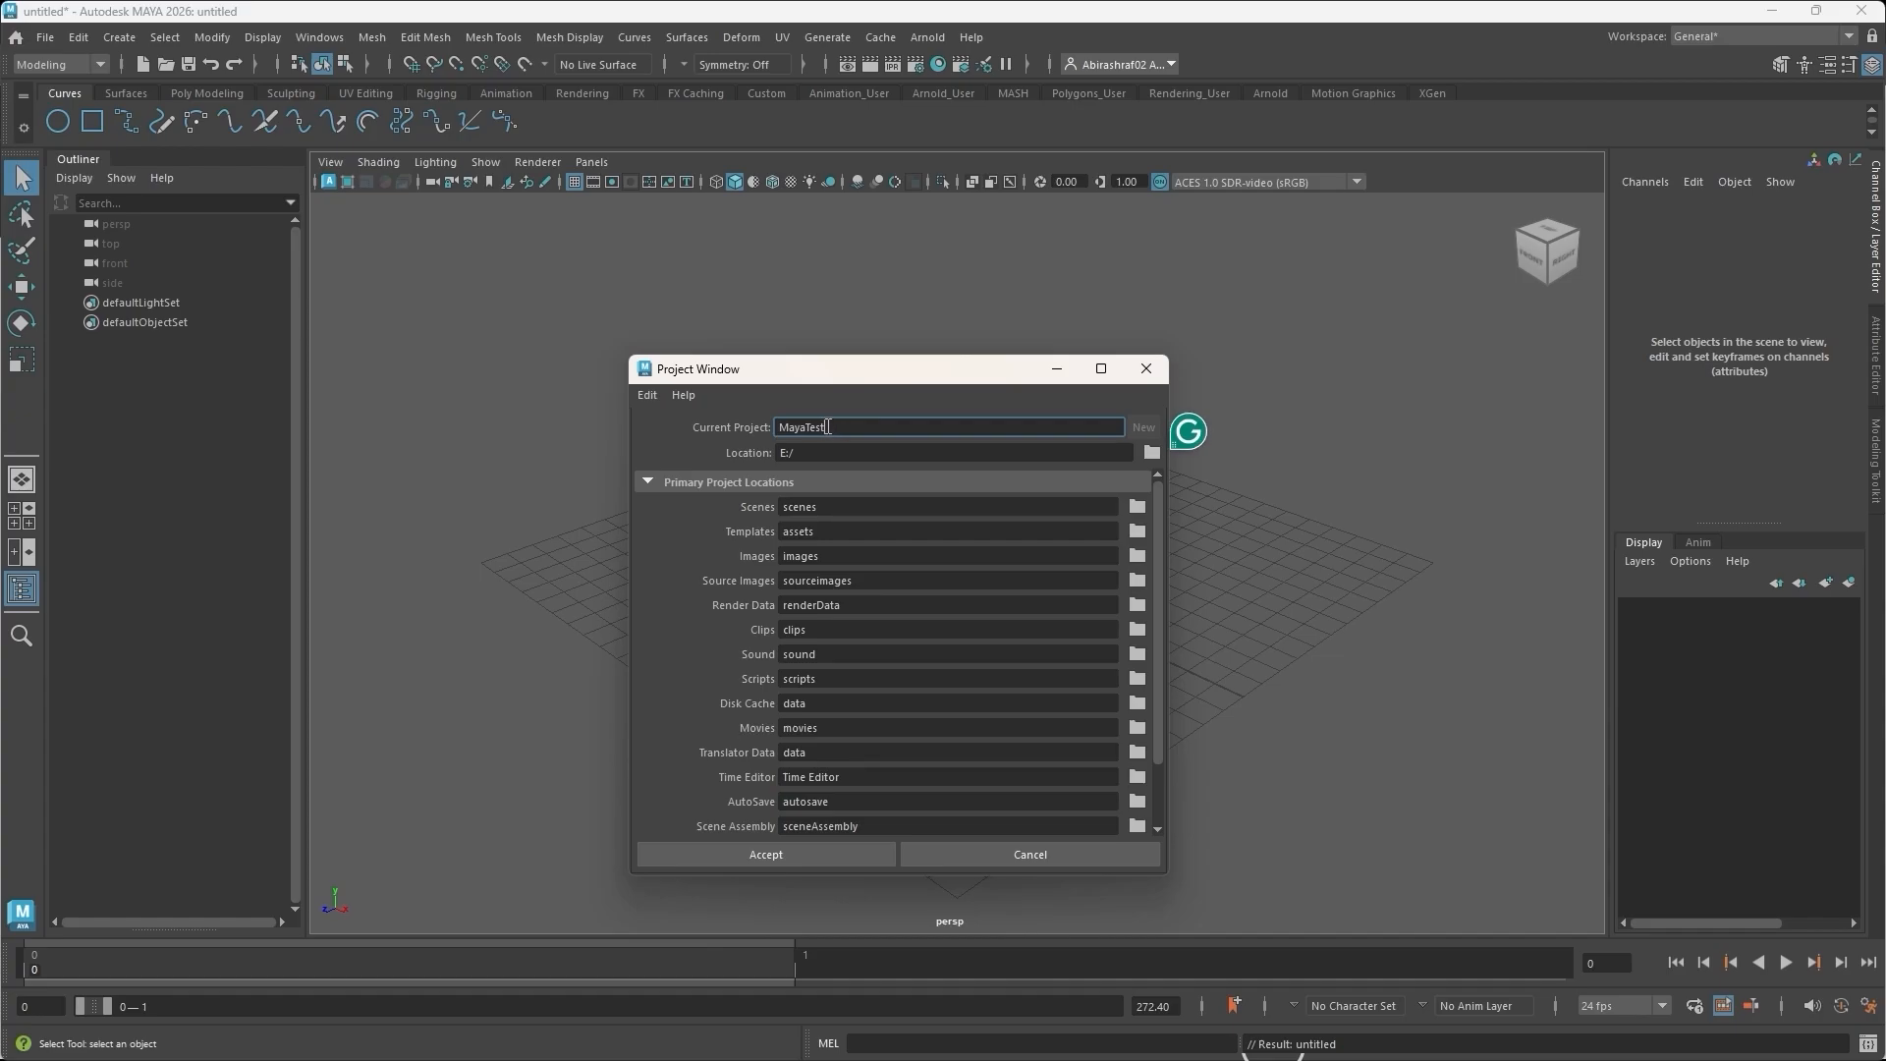
{"action": "left_click", "coordinate": [807, 428]}
{"action": "double_click", "coordinate": [842, 428]}
{"action": "left_click", "coordinate": [851, 428]}
Set the new project's location to the One Touch (E:) drive
{"action": "left_click", "coordinate": [1151, 452]}
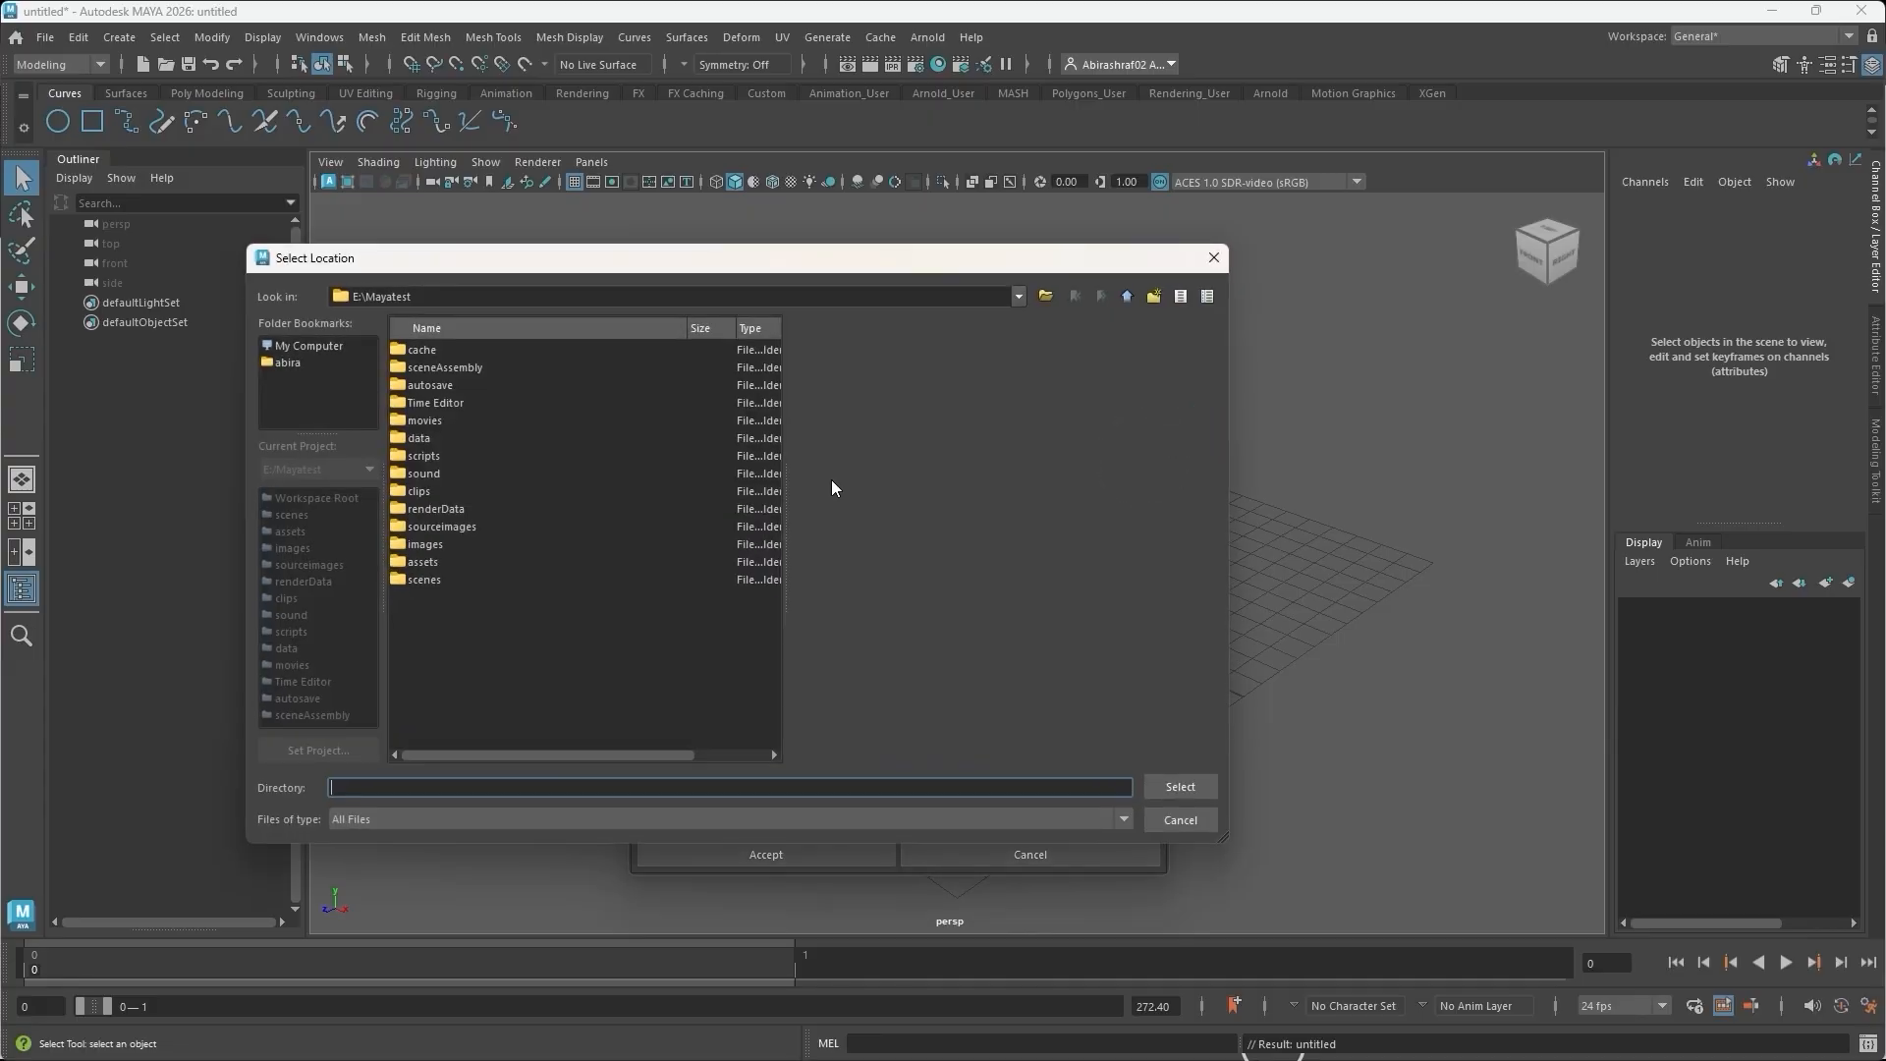
{"action": "left_click", "coordinate": [350, 345]}
{"action": "double_click", "coordinate": [528, 368]}
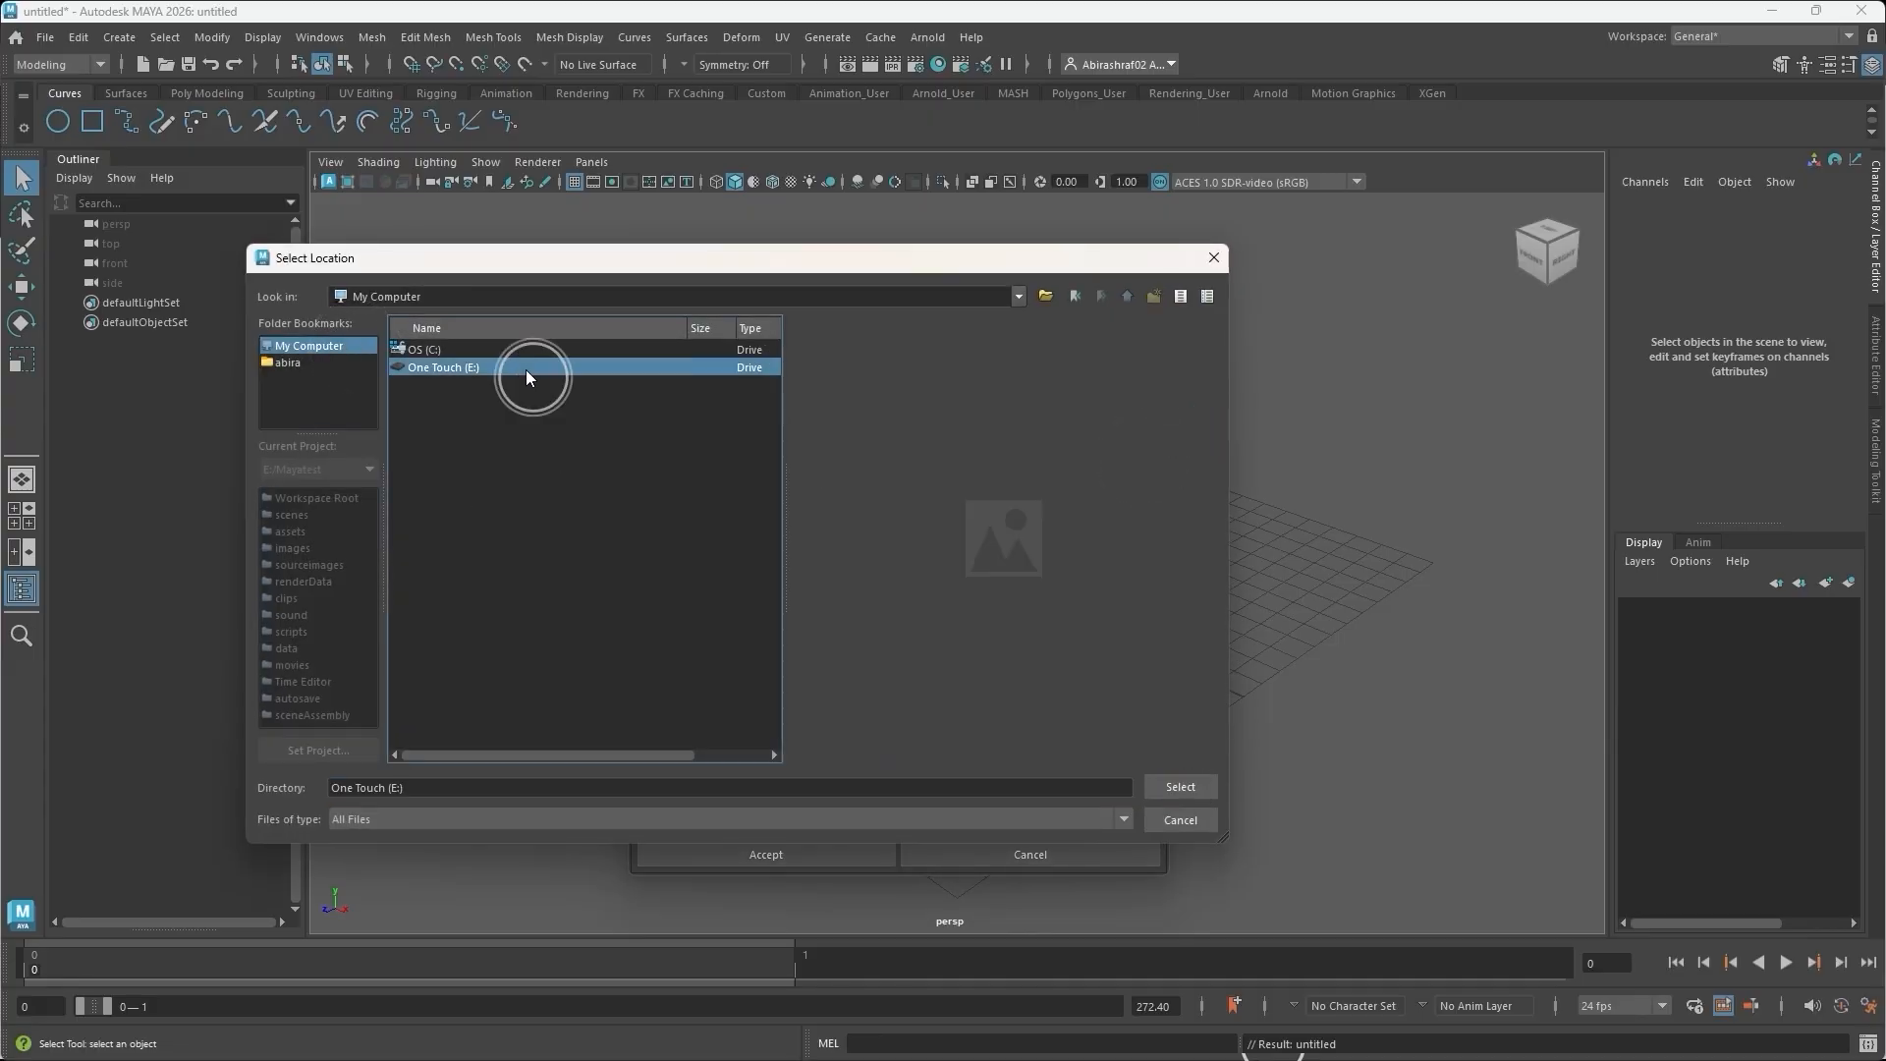
{"action": "left_click", "coordinate": [1180, 787]}
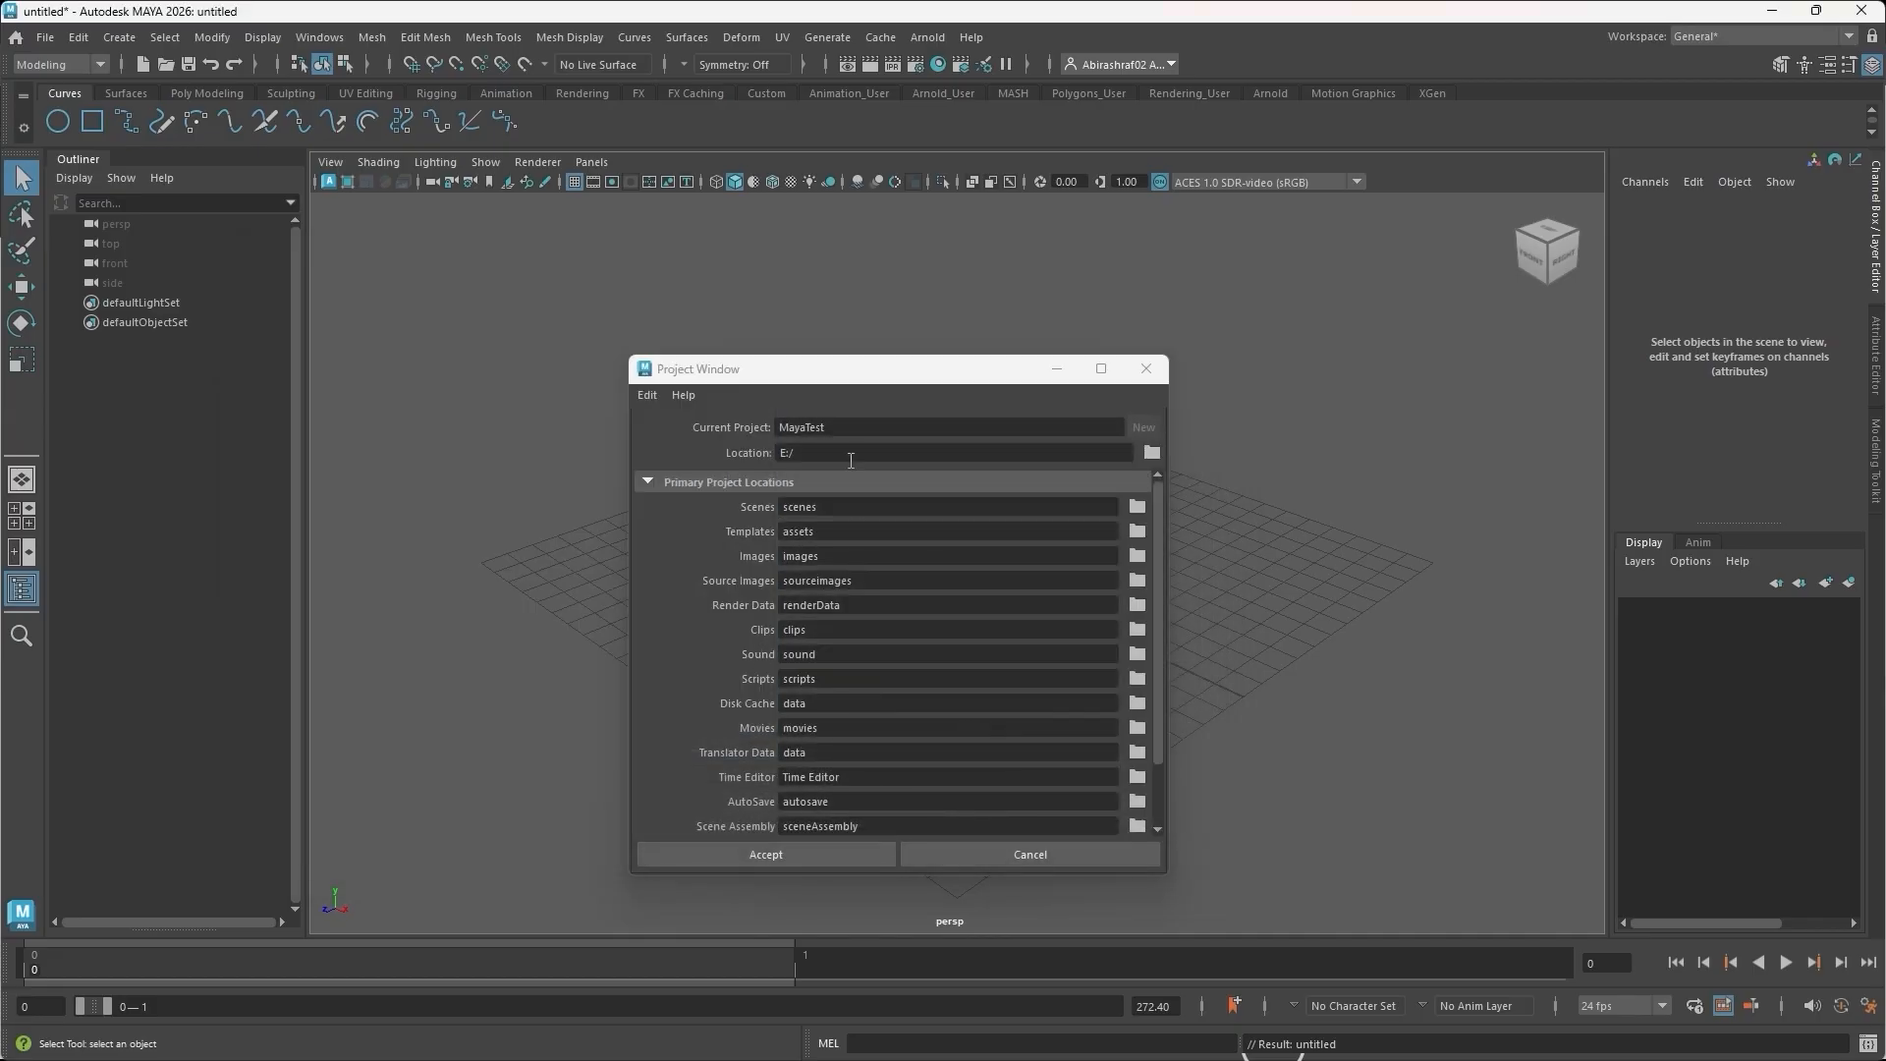
Try to create the project as MayaTest, dismiss the notice, rename it MayaTest1 and accept the default folder locations
{"action": "left_click", "coordinate": [756, 855]}
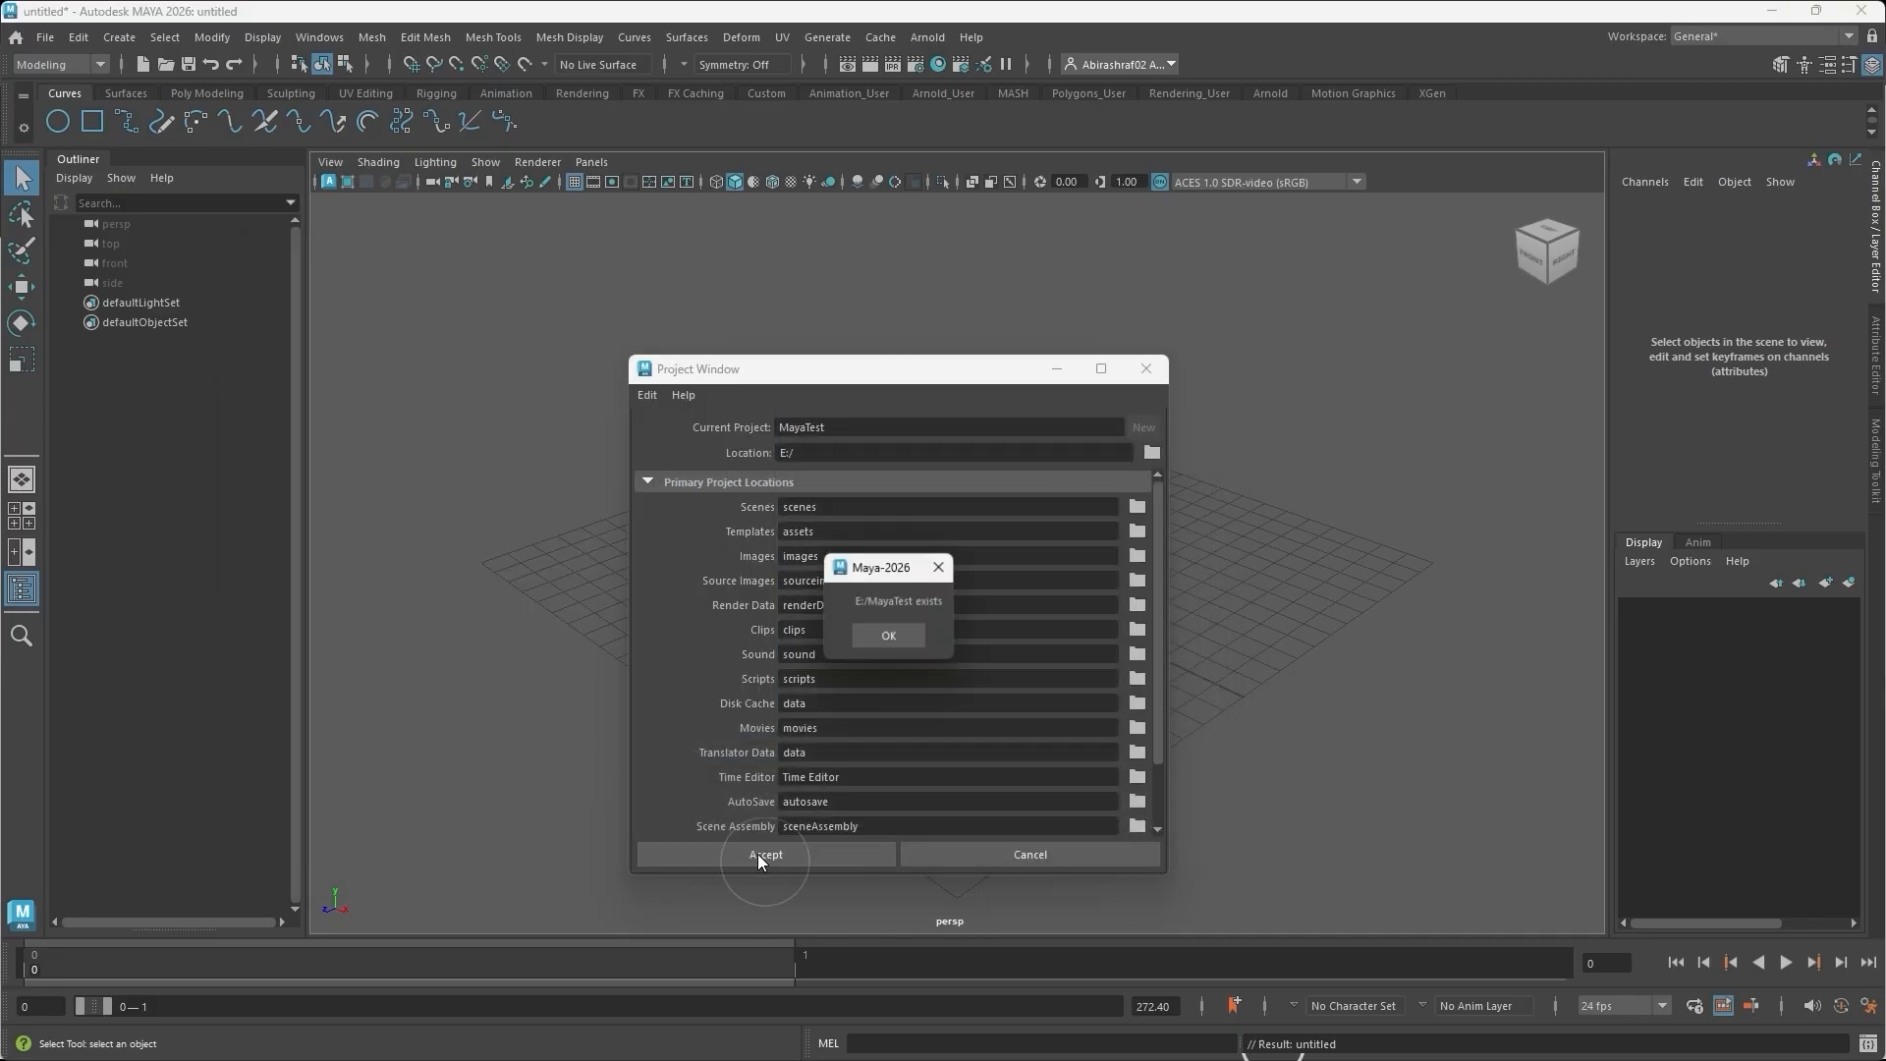
{"action": "left_click", "coordinate": [891, 637]}
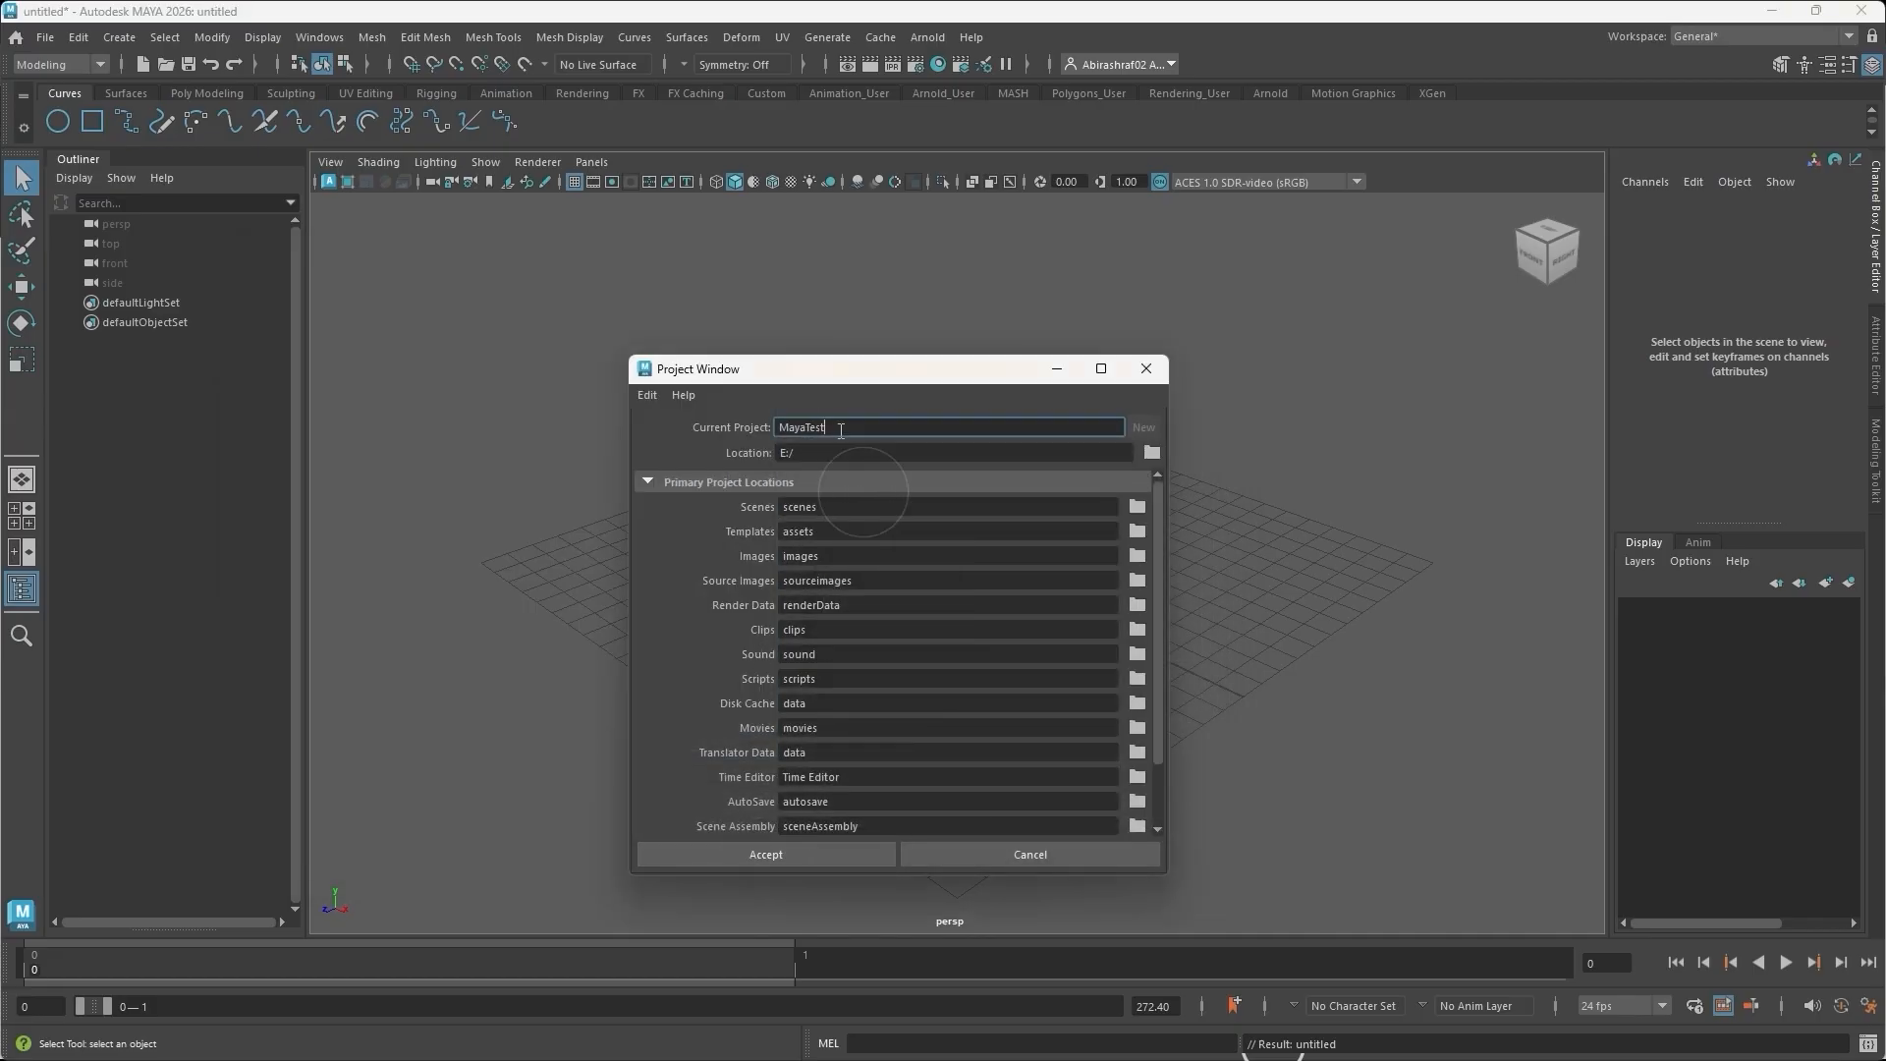
{"action": "left_click", "coordinate": [840, 427]}
{"action": "left_click", "coordinate": [762, 857]}
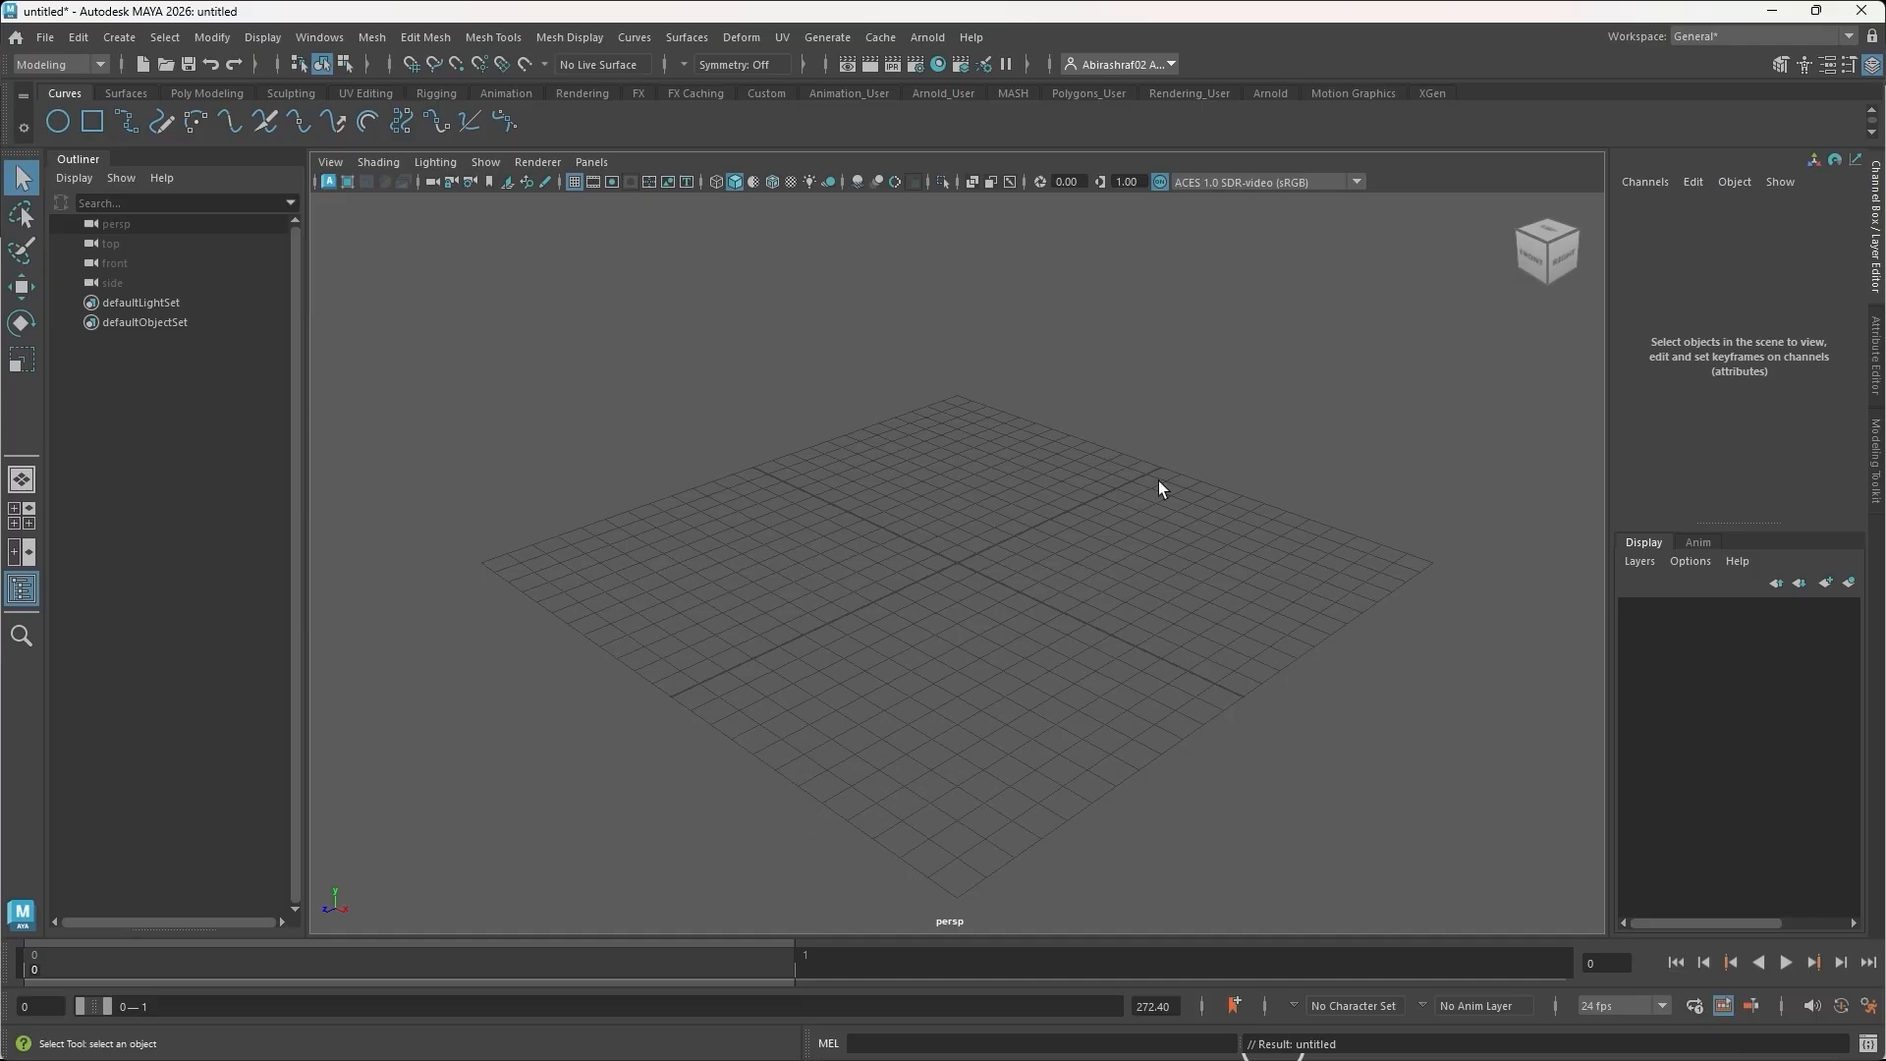
Save the scene as a Maya Binary file named "Maya testmodel" in the project's scenes folder
{"action": "left_click", "coordinate": [45, 37]}
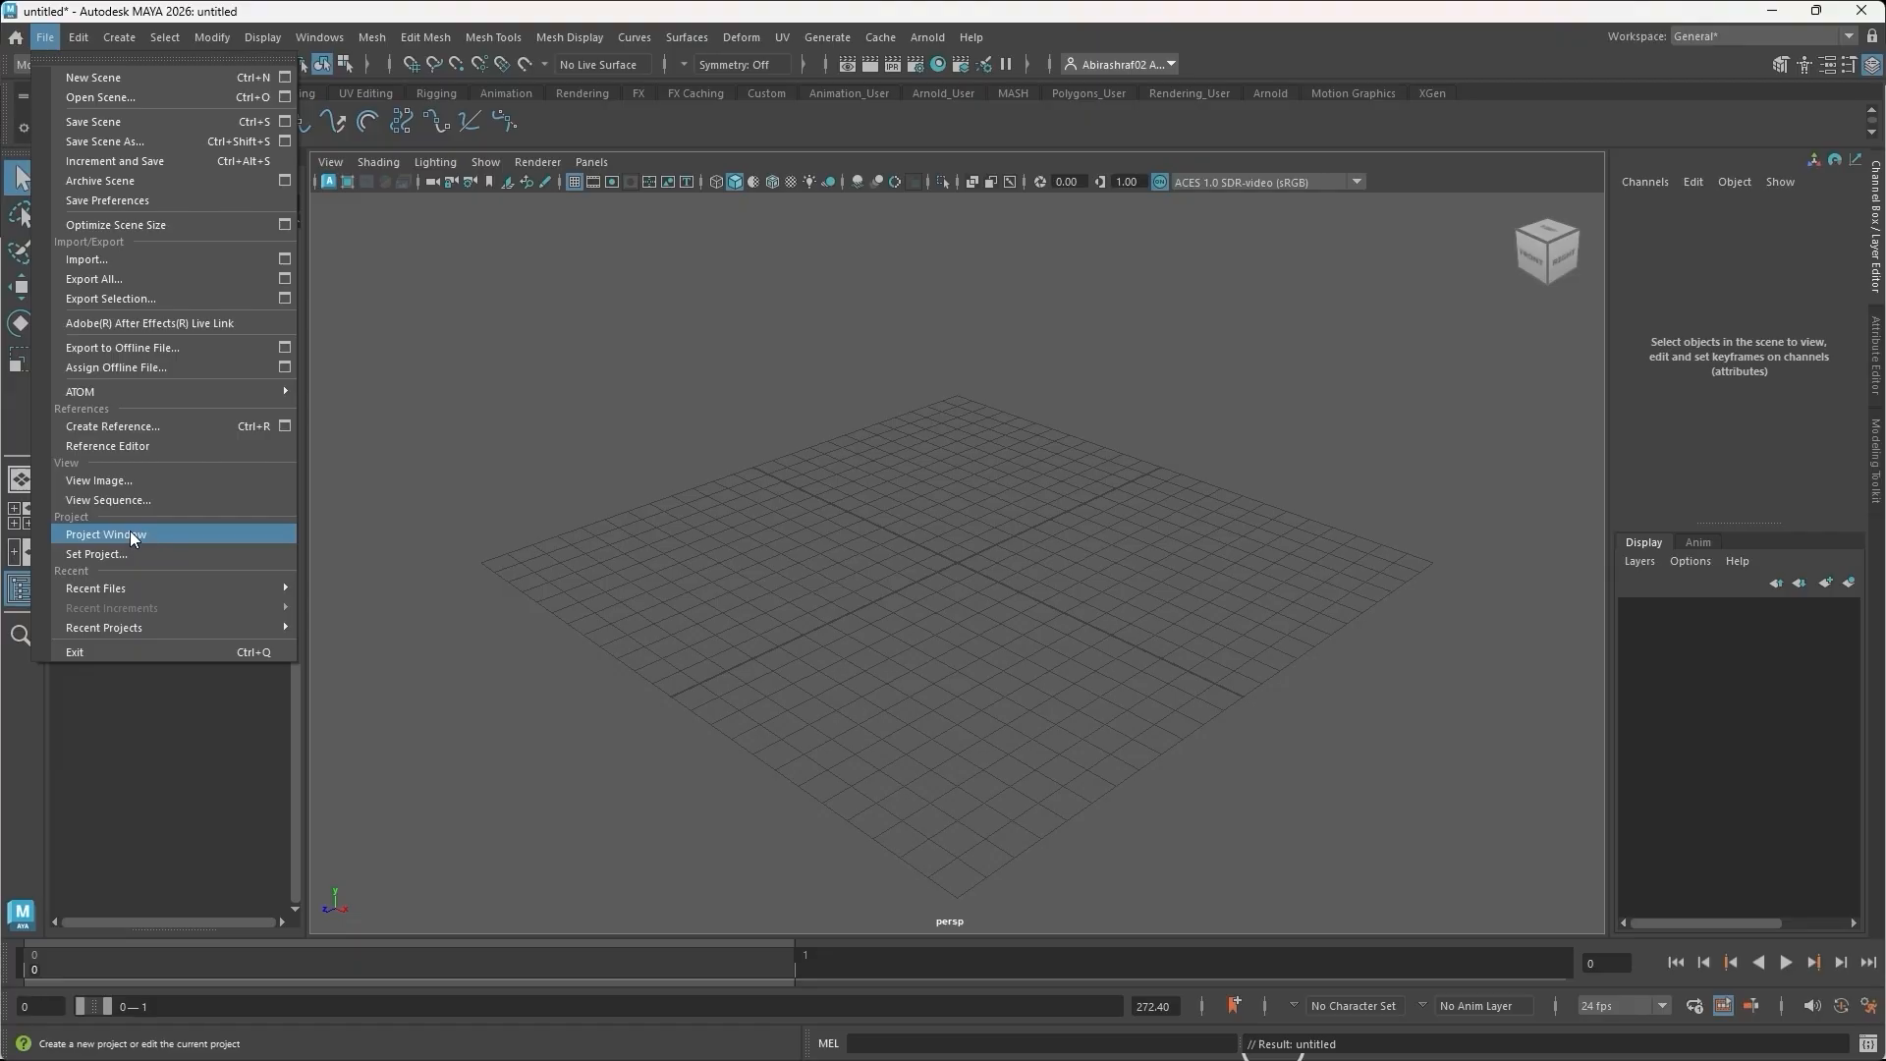
{"action": "left_click", "coordinate": [131, 123]}
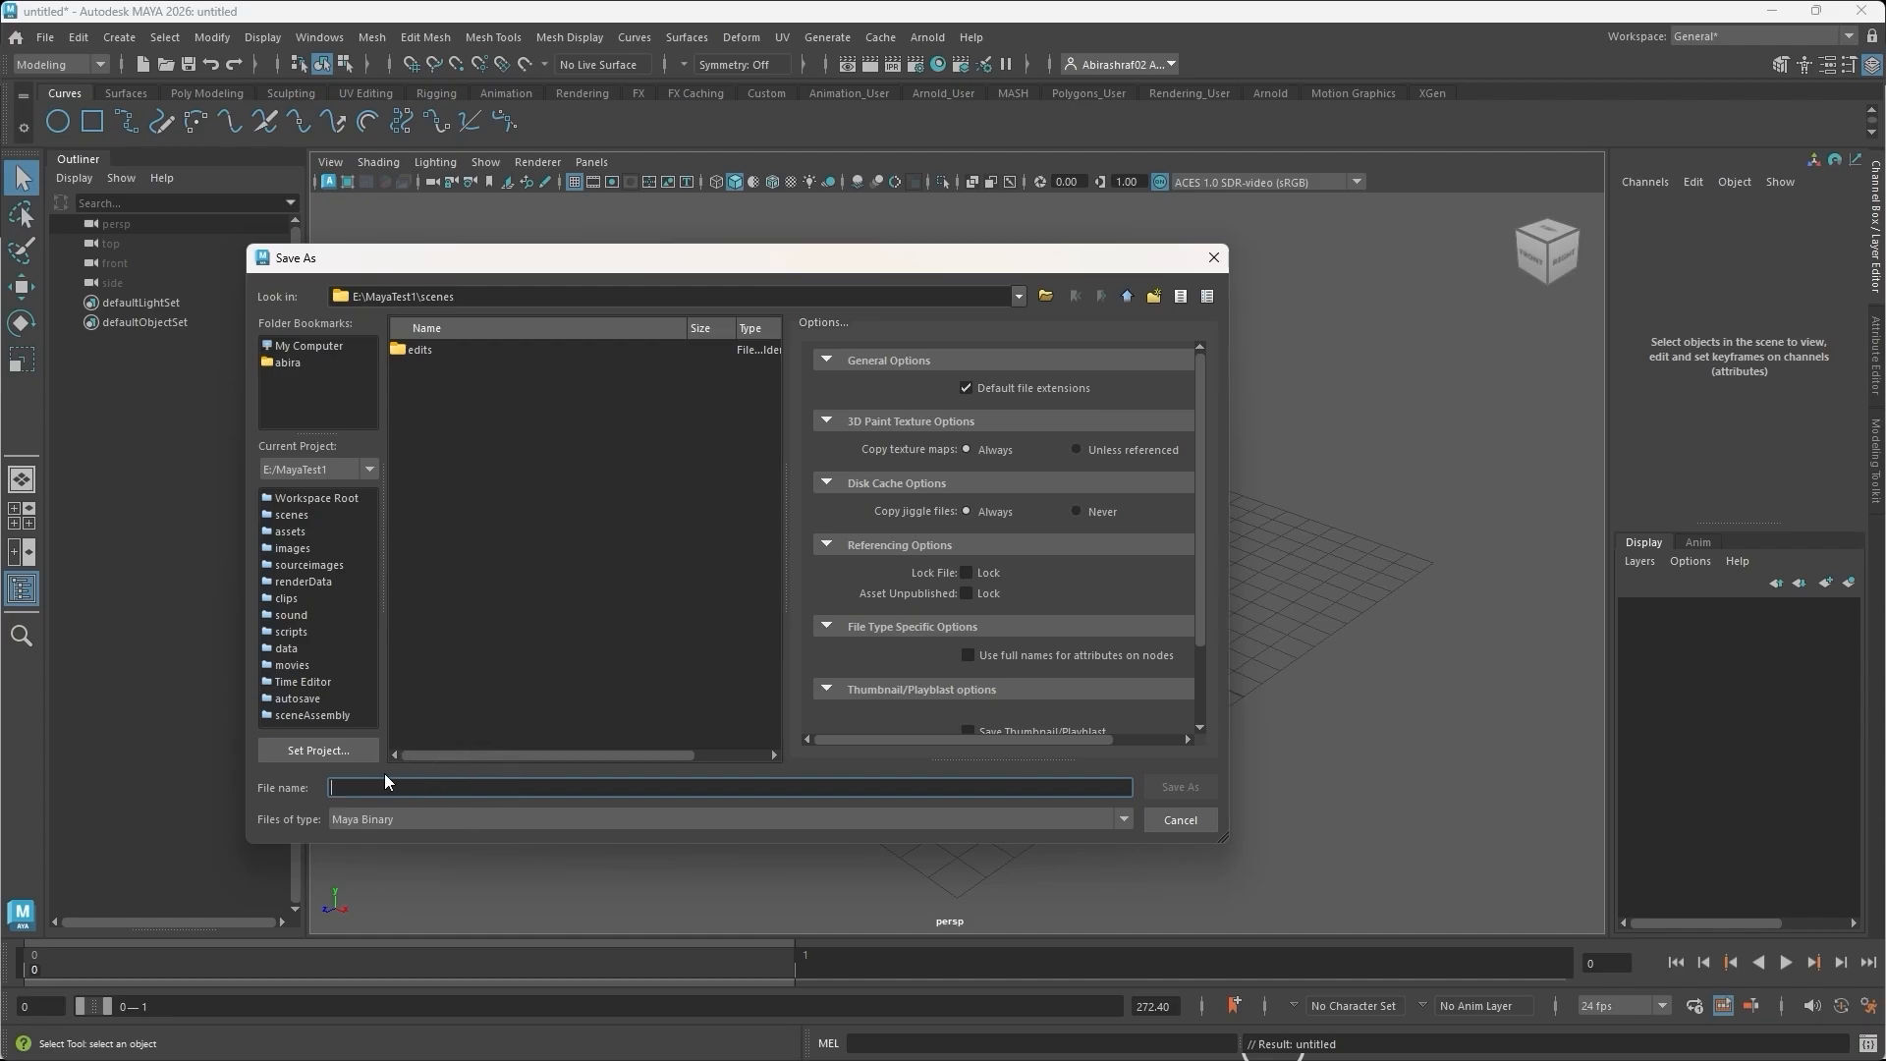
{"action": "type", "text": "Maya testmodel"}
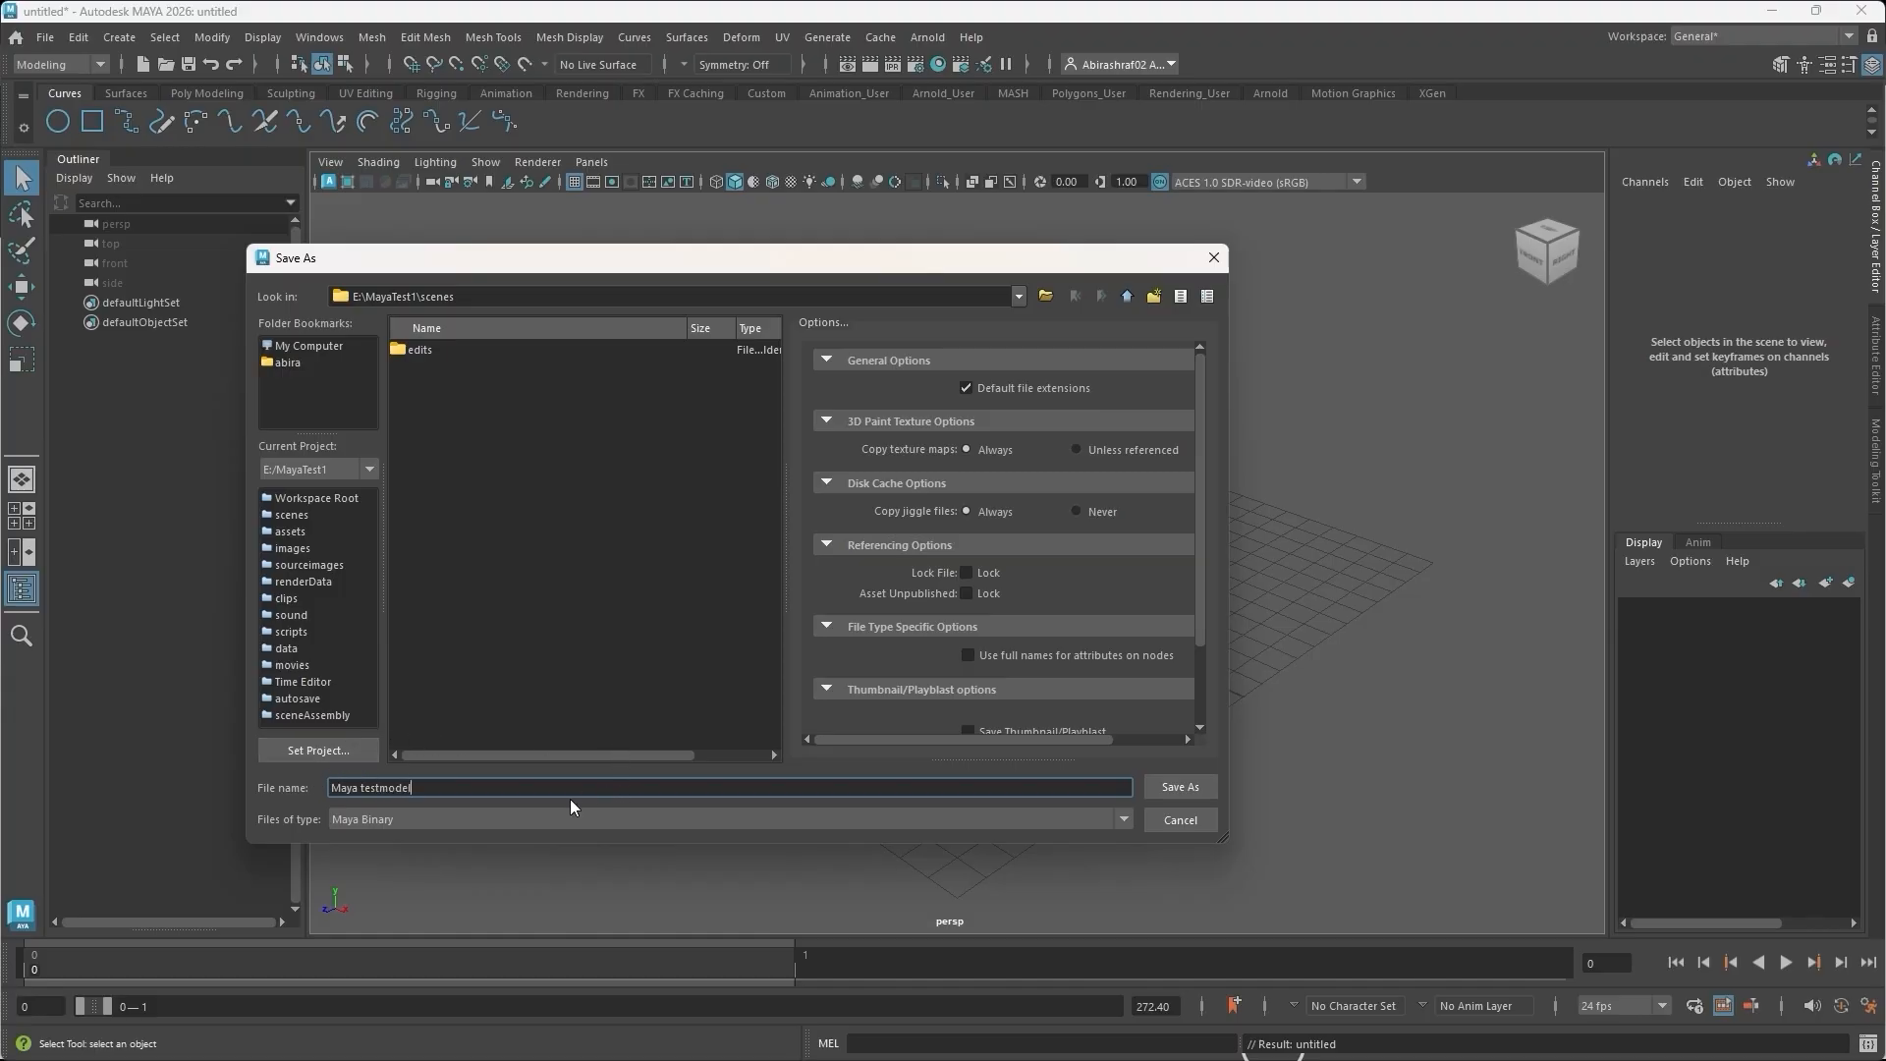
{"action": "left_click", "coordinate": [1173, 788]}
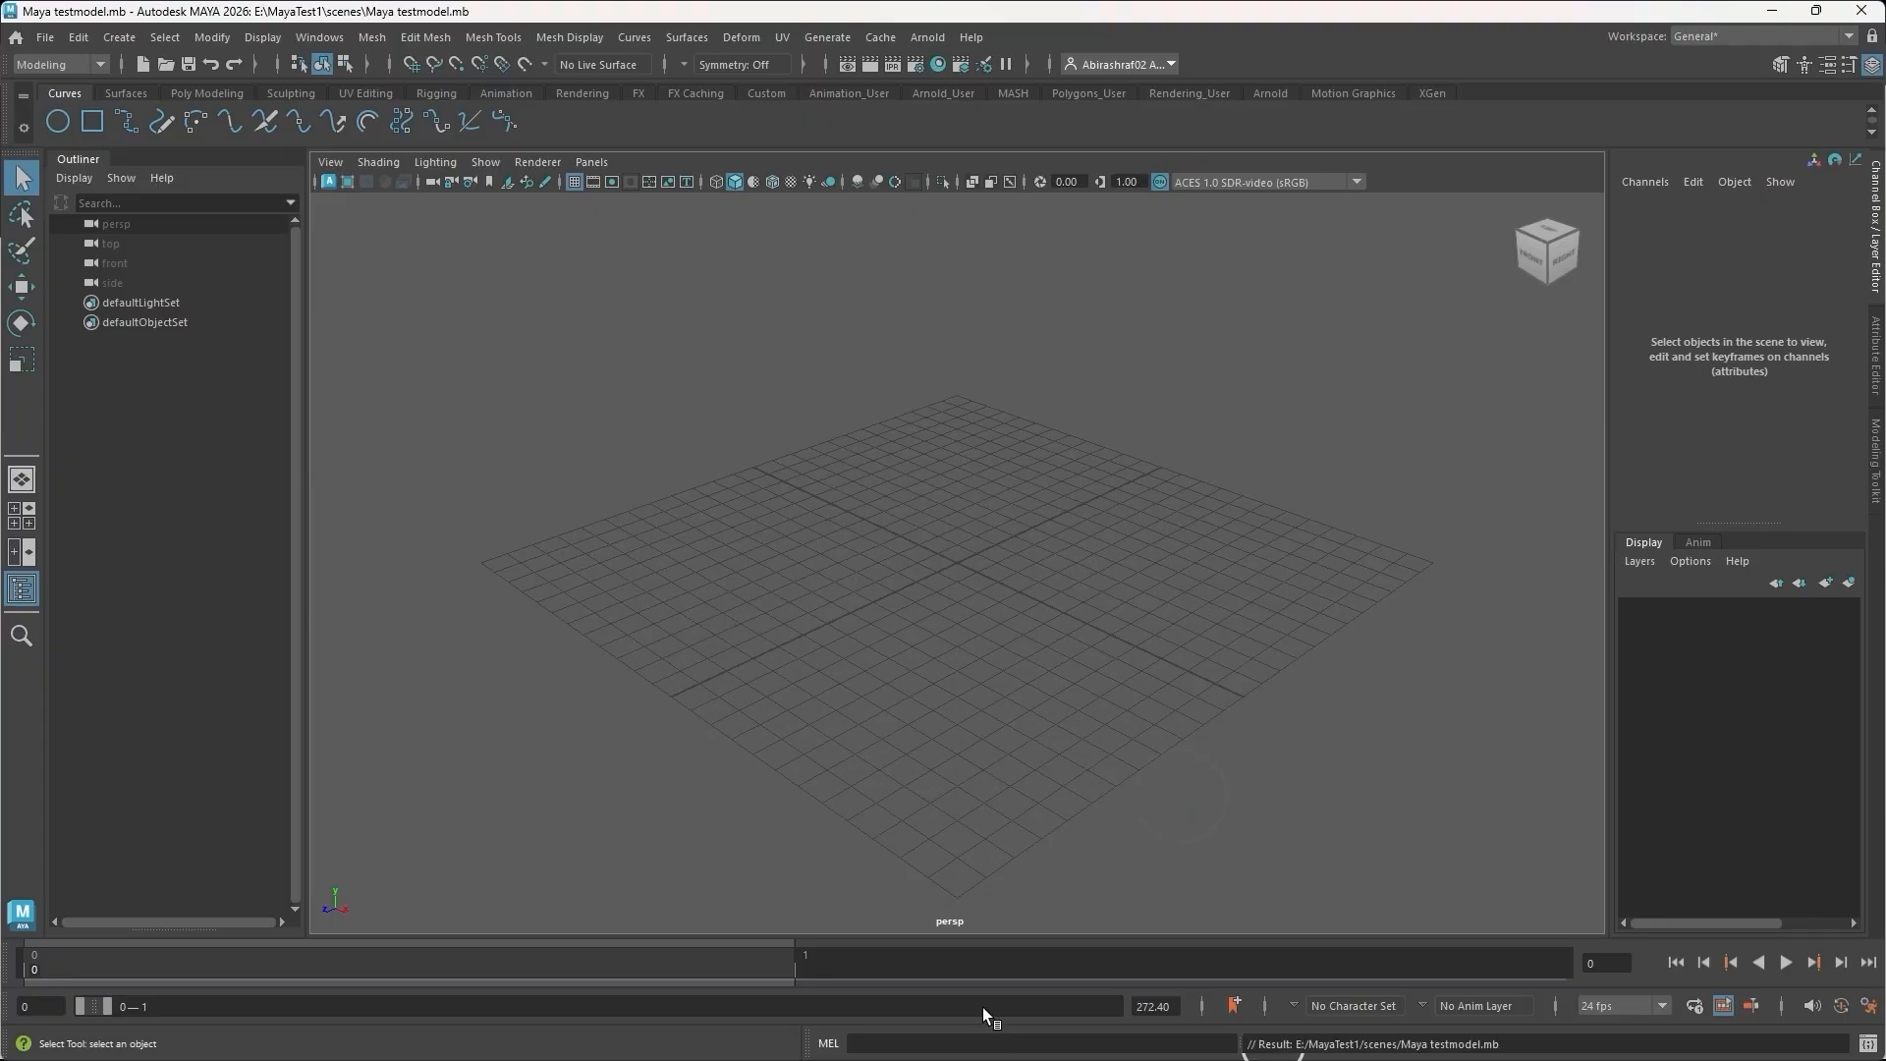
Switch to File Explorer, check the saved scene in MayaTest1's scenes folder on the One Touch (E:) drive, and return to Maya
{"action": "key", "text": "super"}
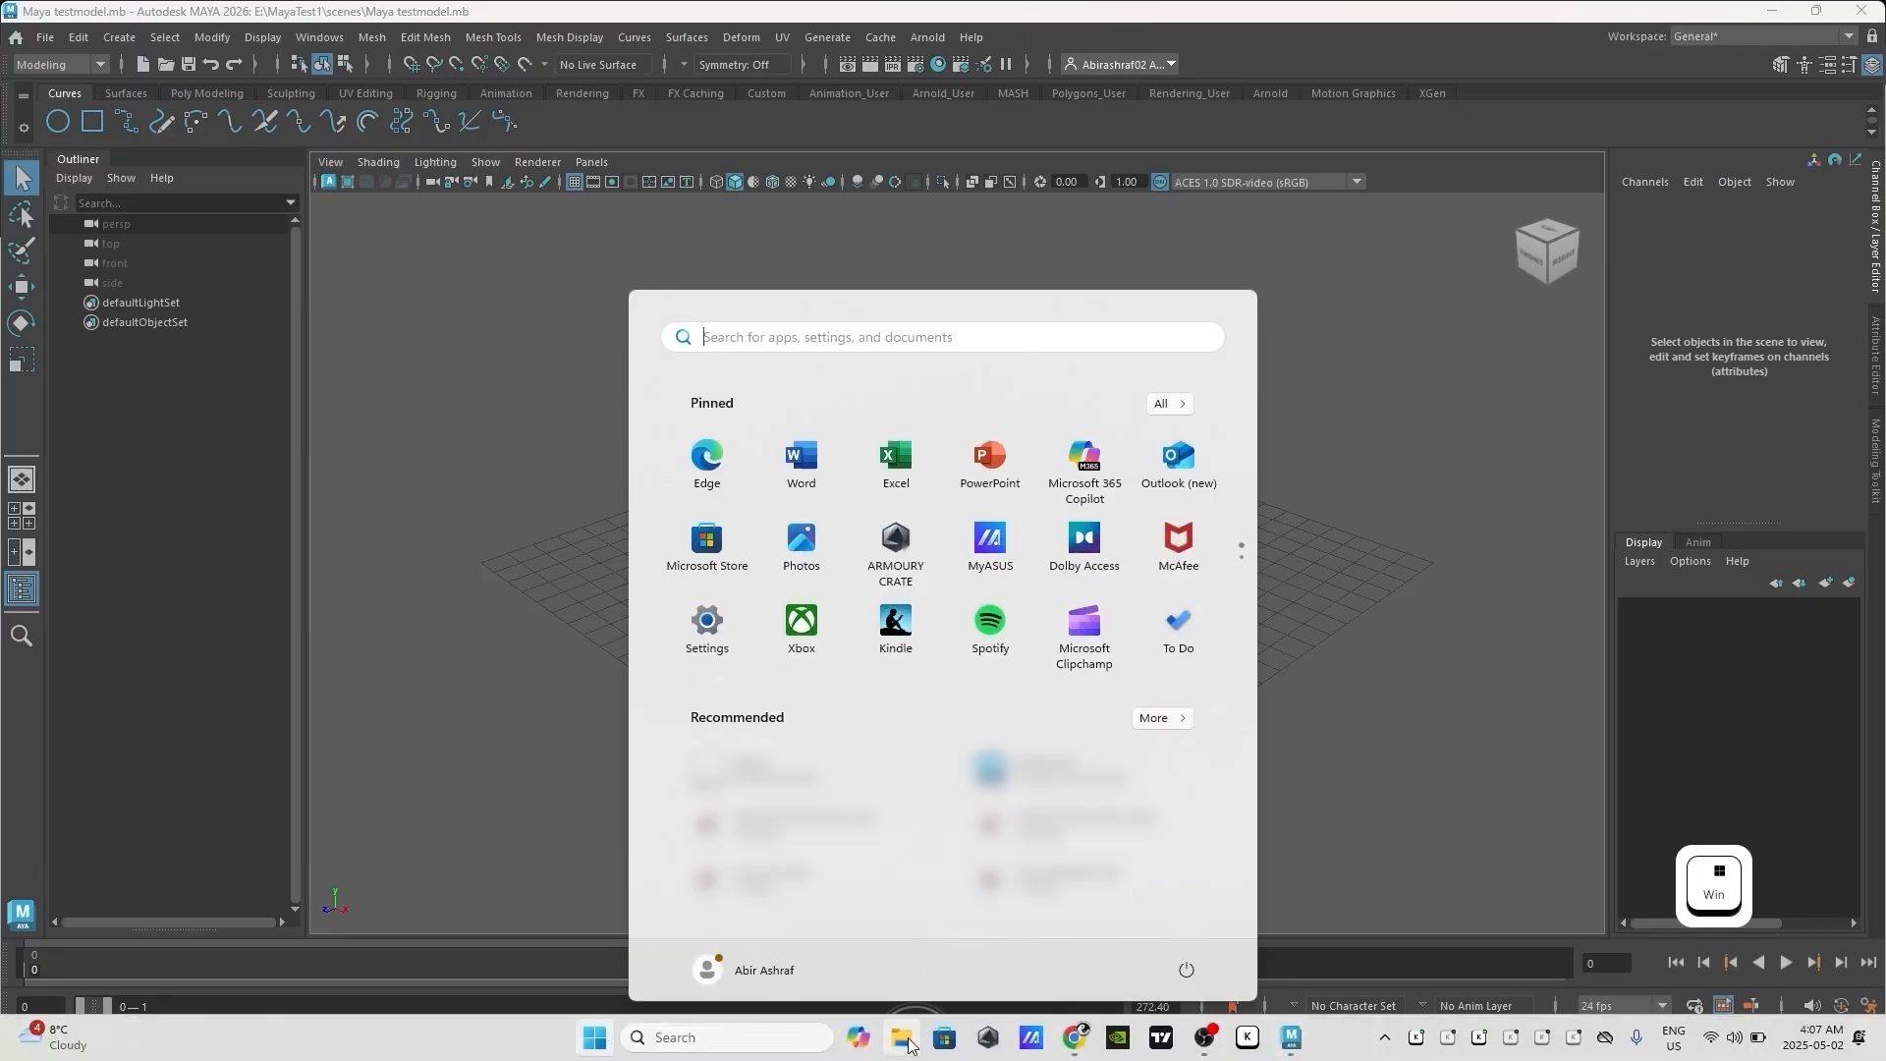
{"action": "left_click", "coordinate": [902, 1037]}
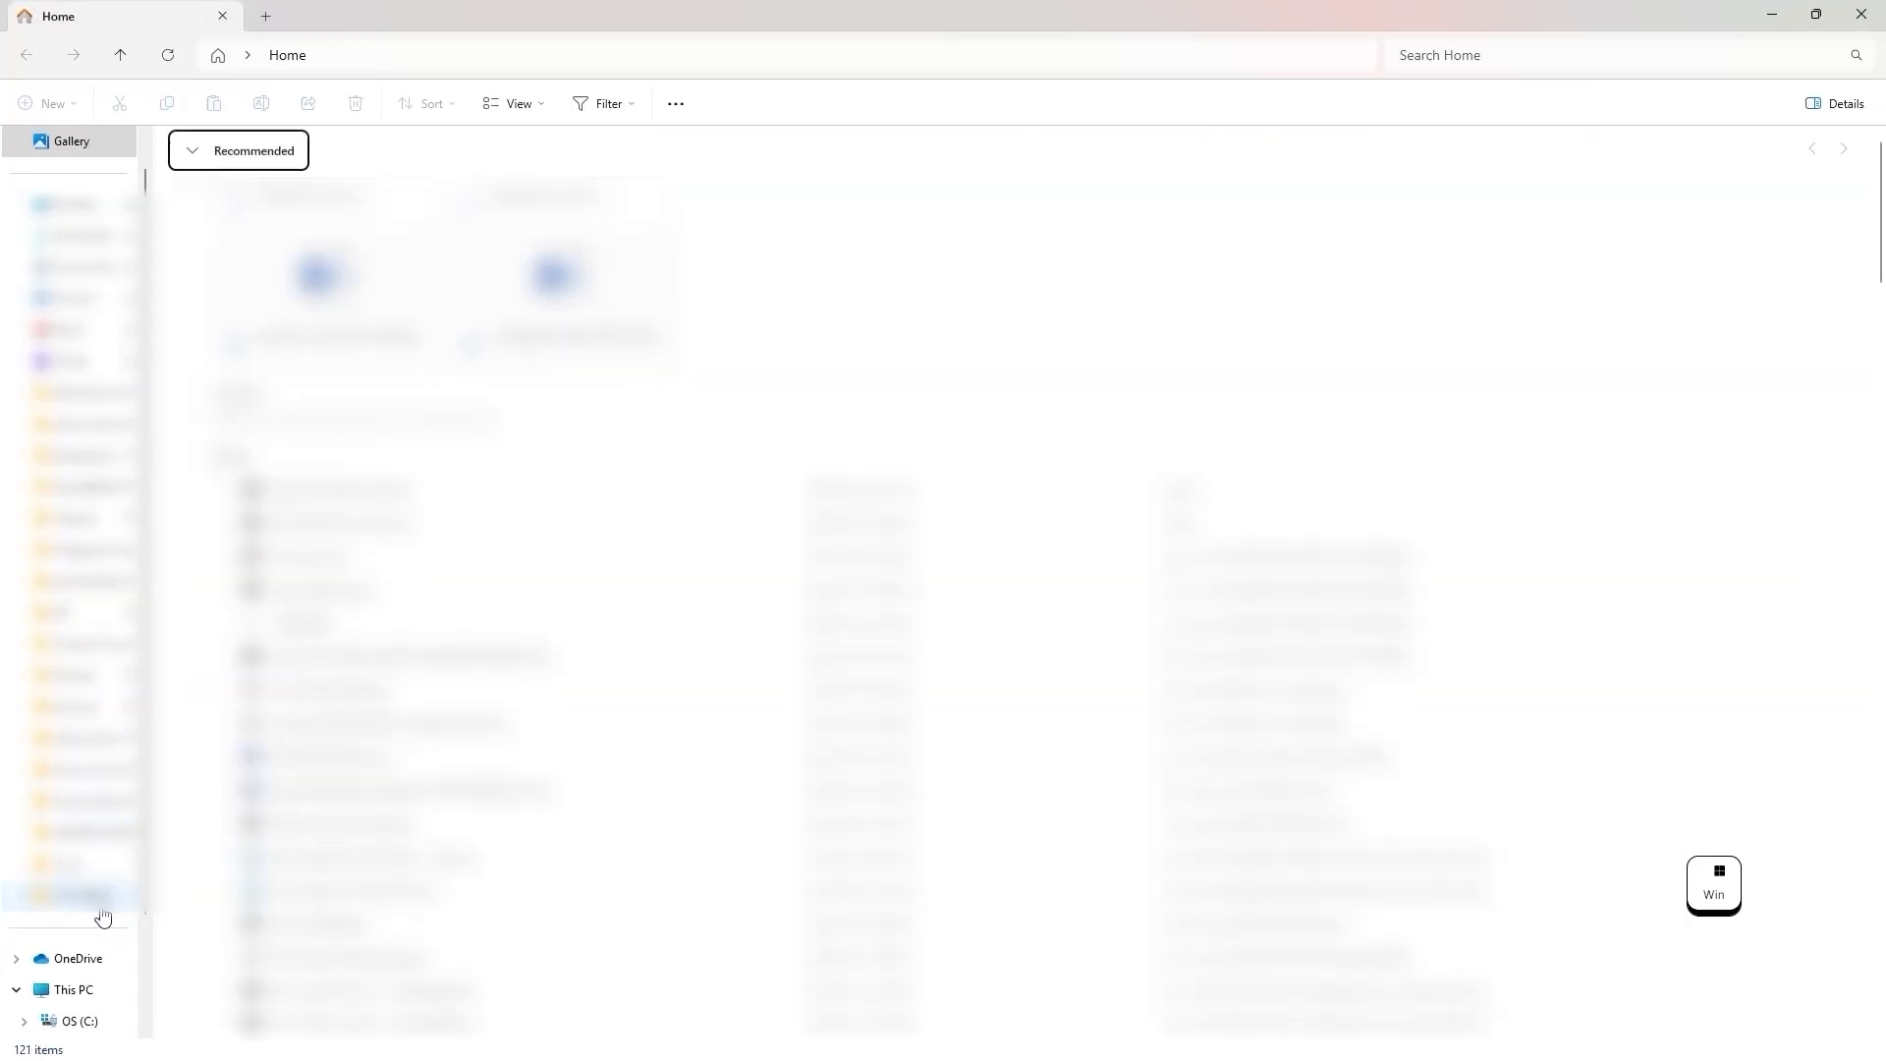
{"action": "scroll", "coordinate": [70, 917], "scroll_direction": "down", "scroll_amount": 5}
{"action": "left_click", "coordinate": [73, 921]}
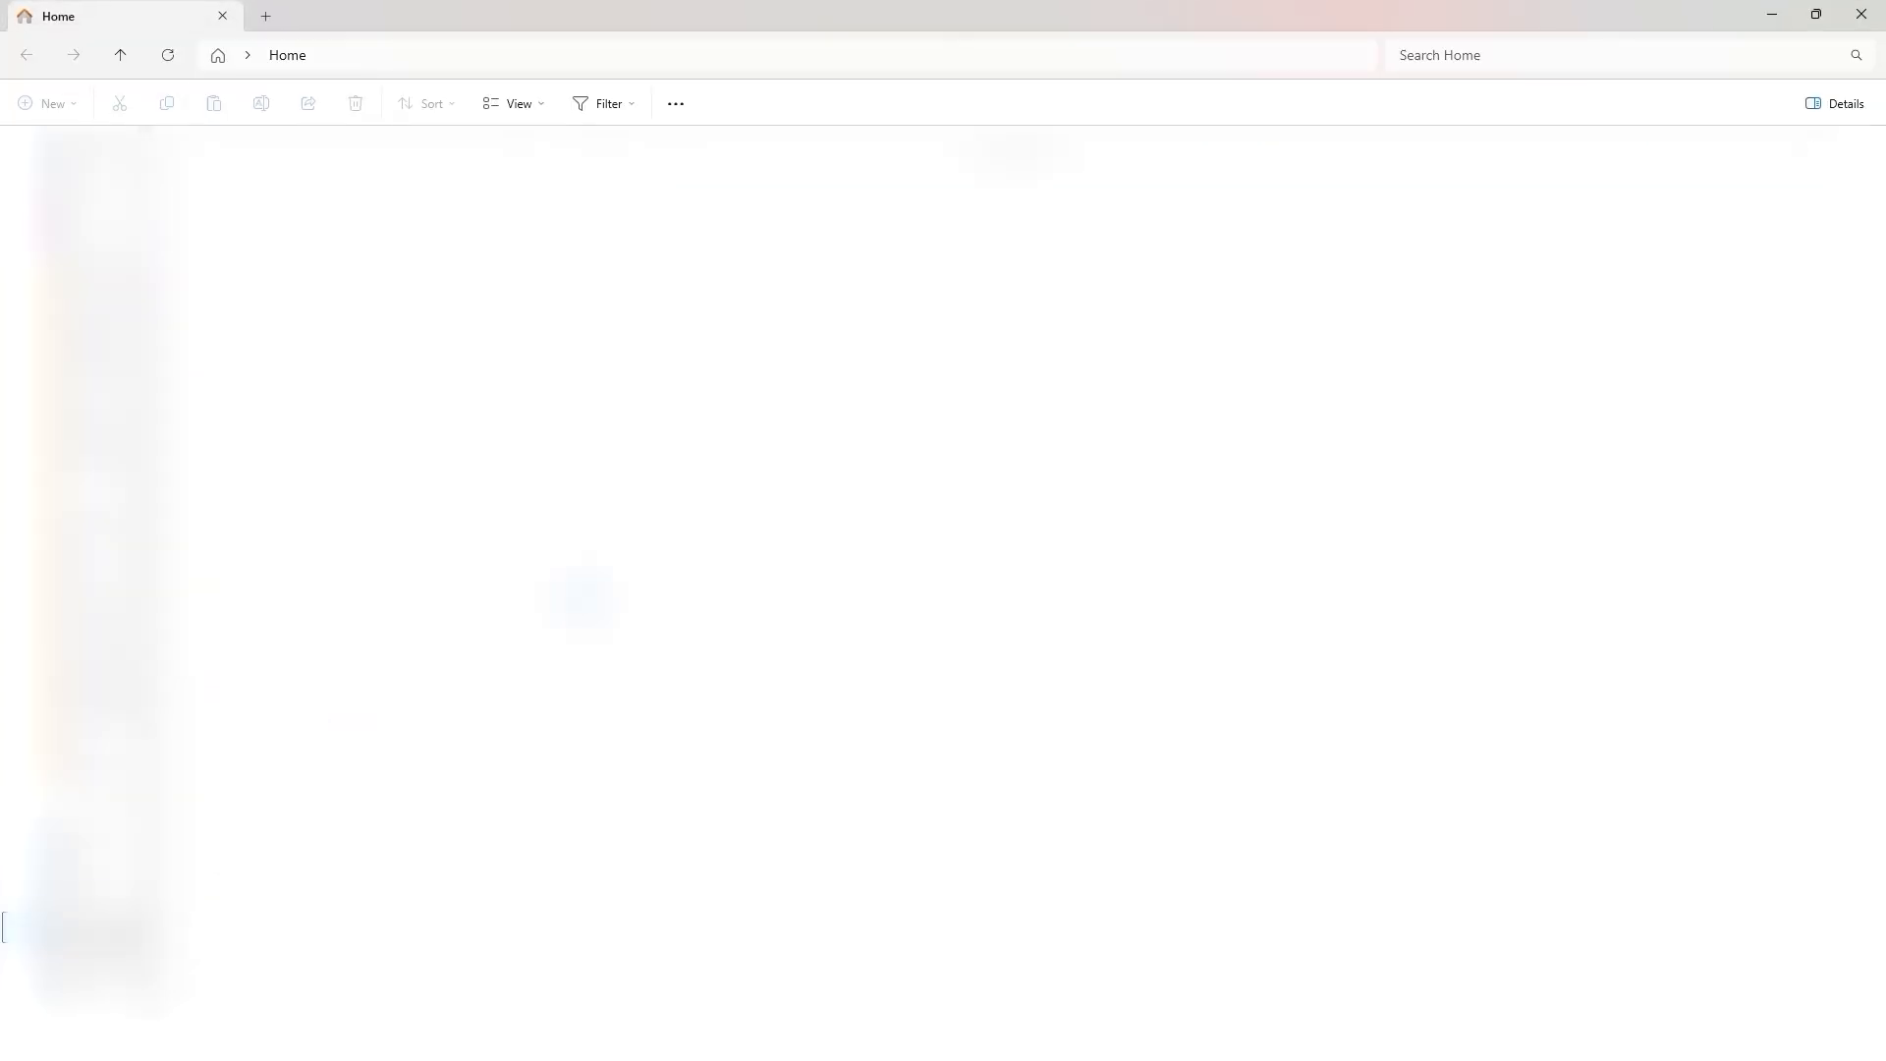
{"action": "scroll", "coordinate": [1011, 589], "scroll_direction": "down", "scroll_amount": 10}
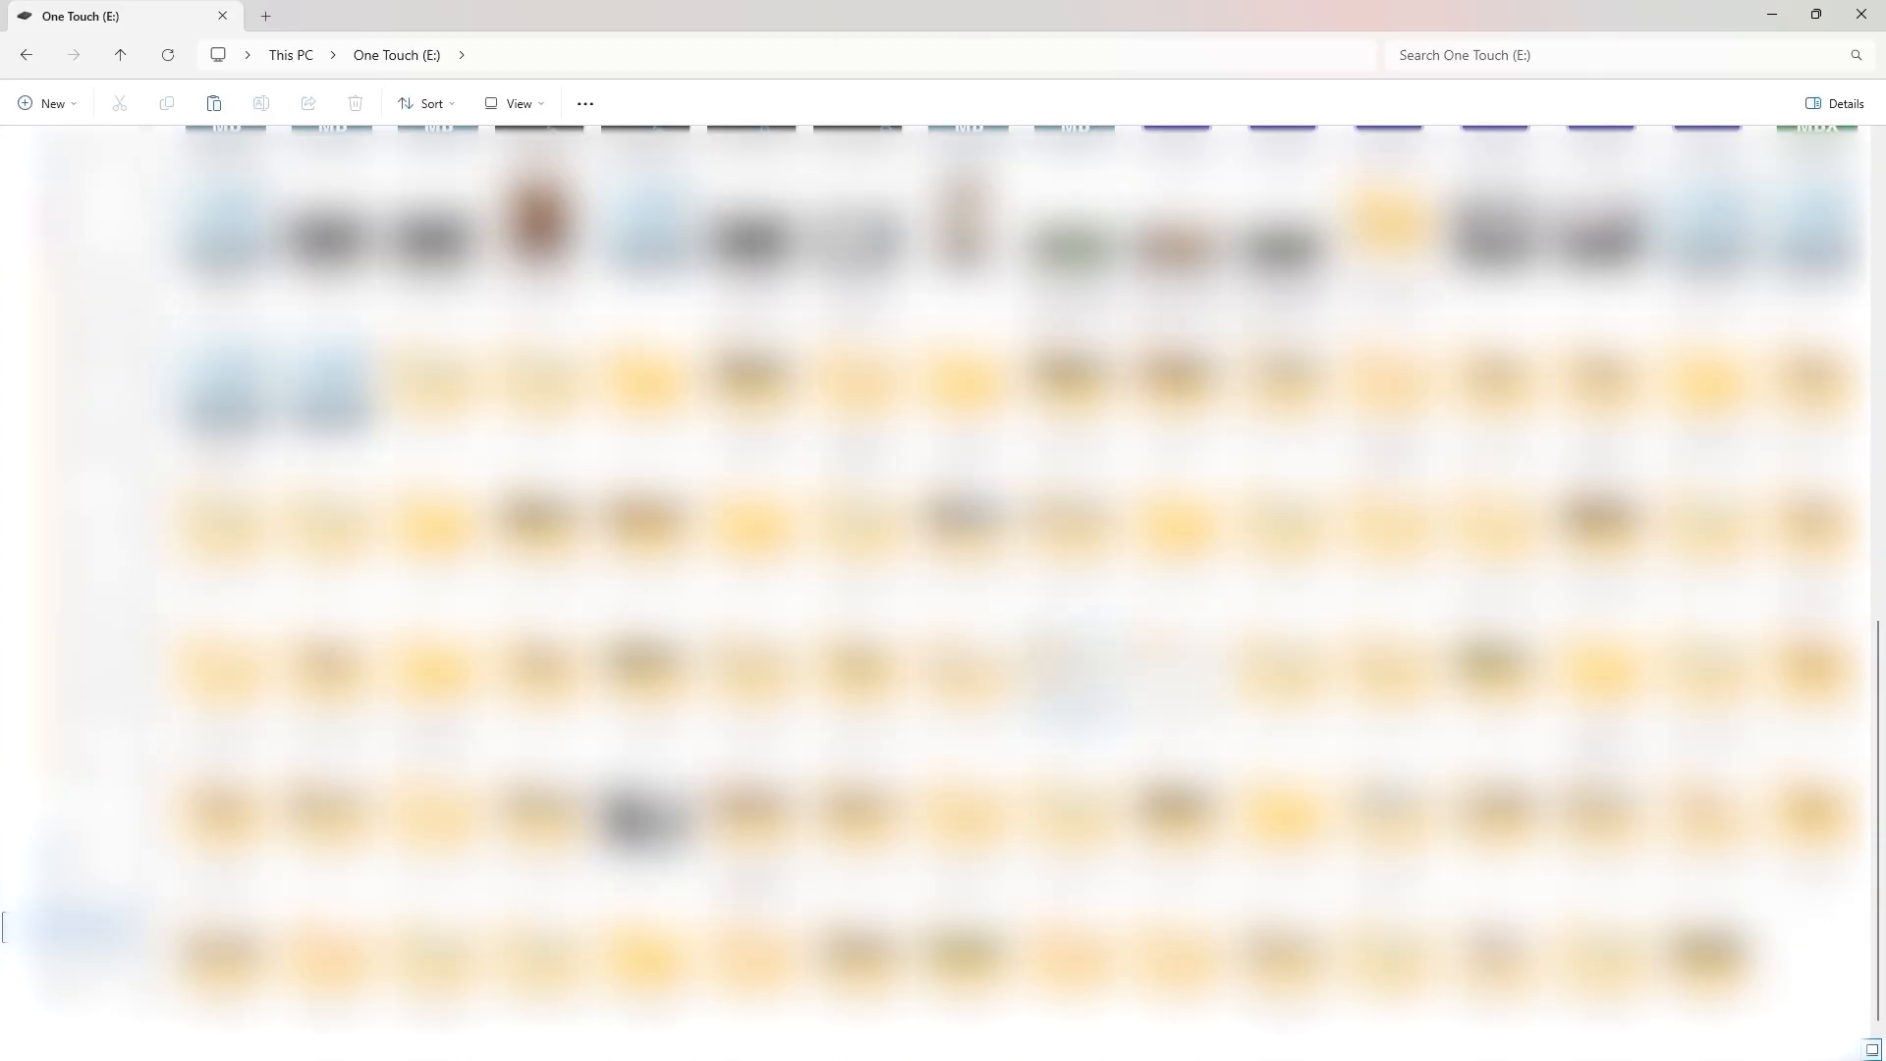
{"action": "double_click", "coordinate": [432, 378]}
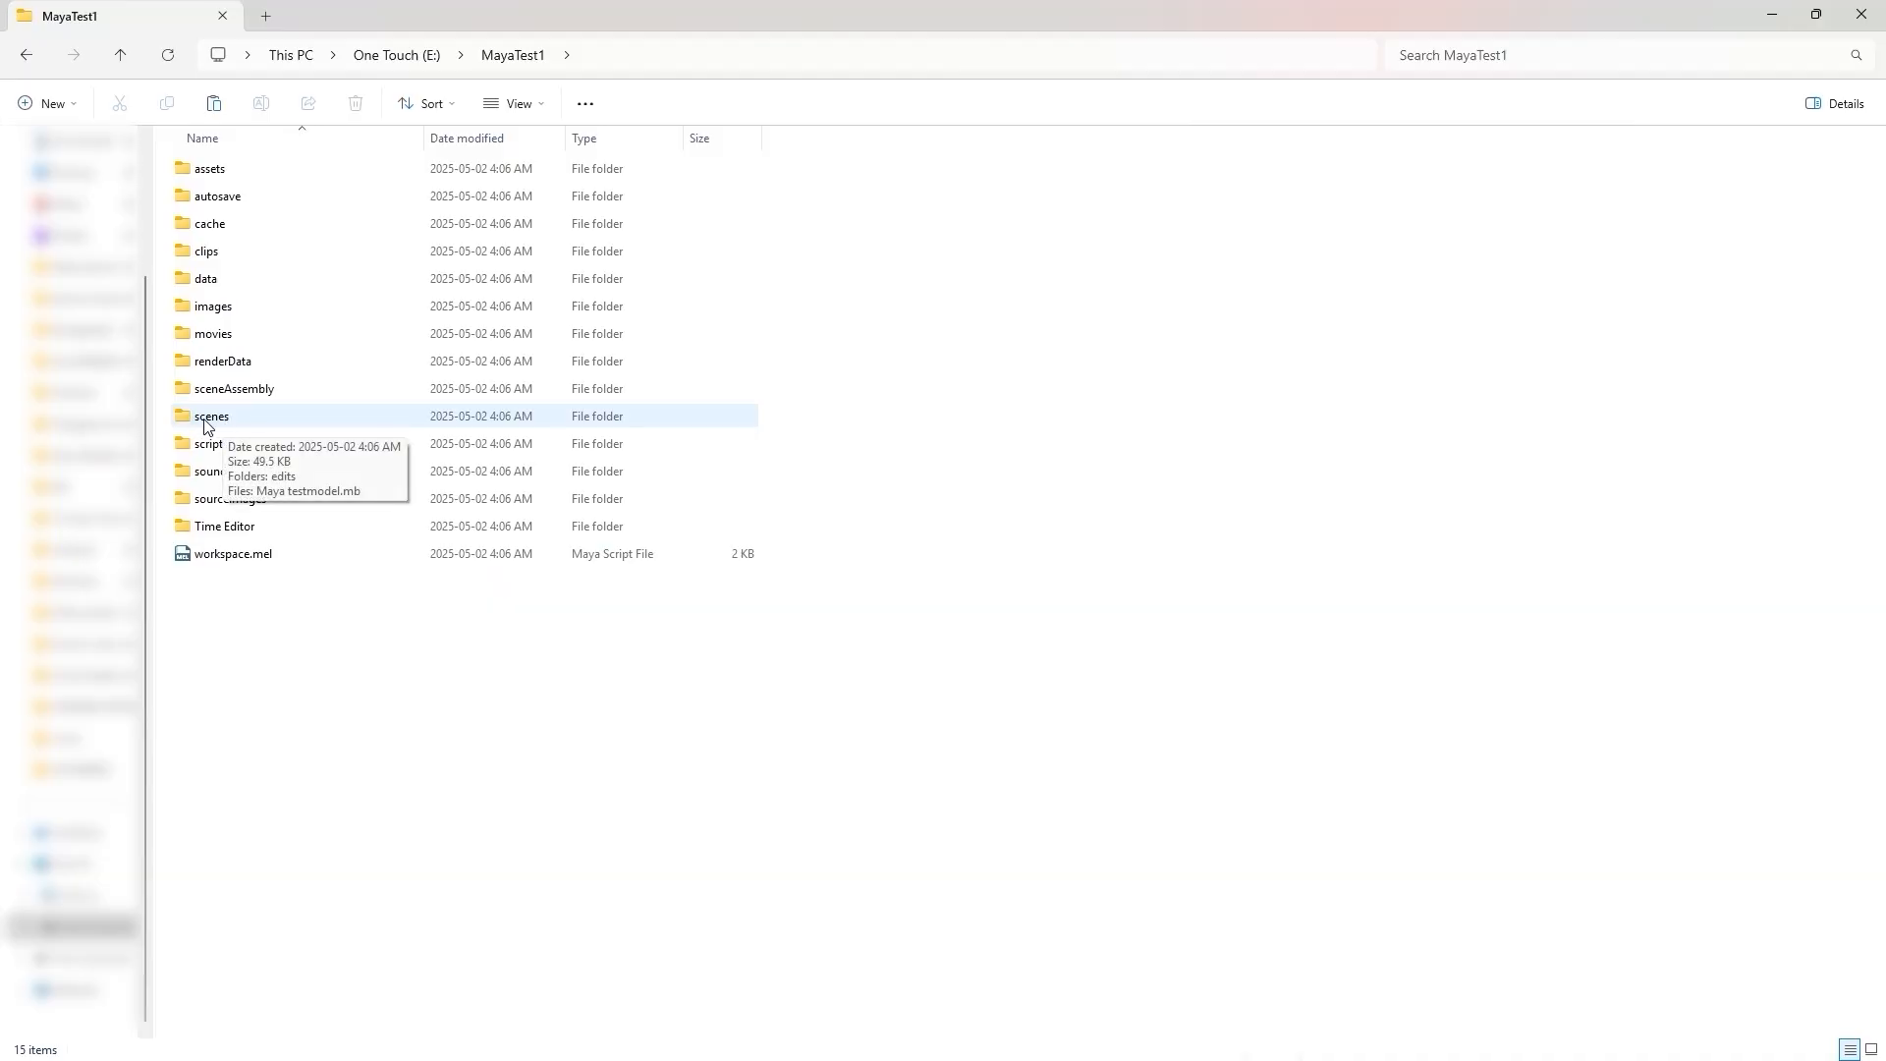
{"action": "double_click", "coordinate": [262, 424]}
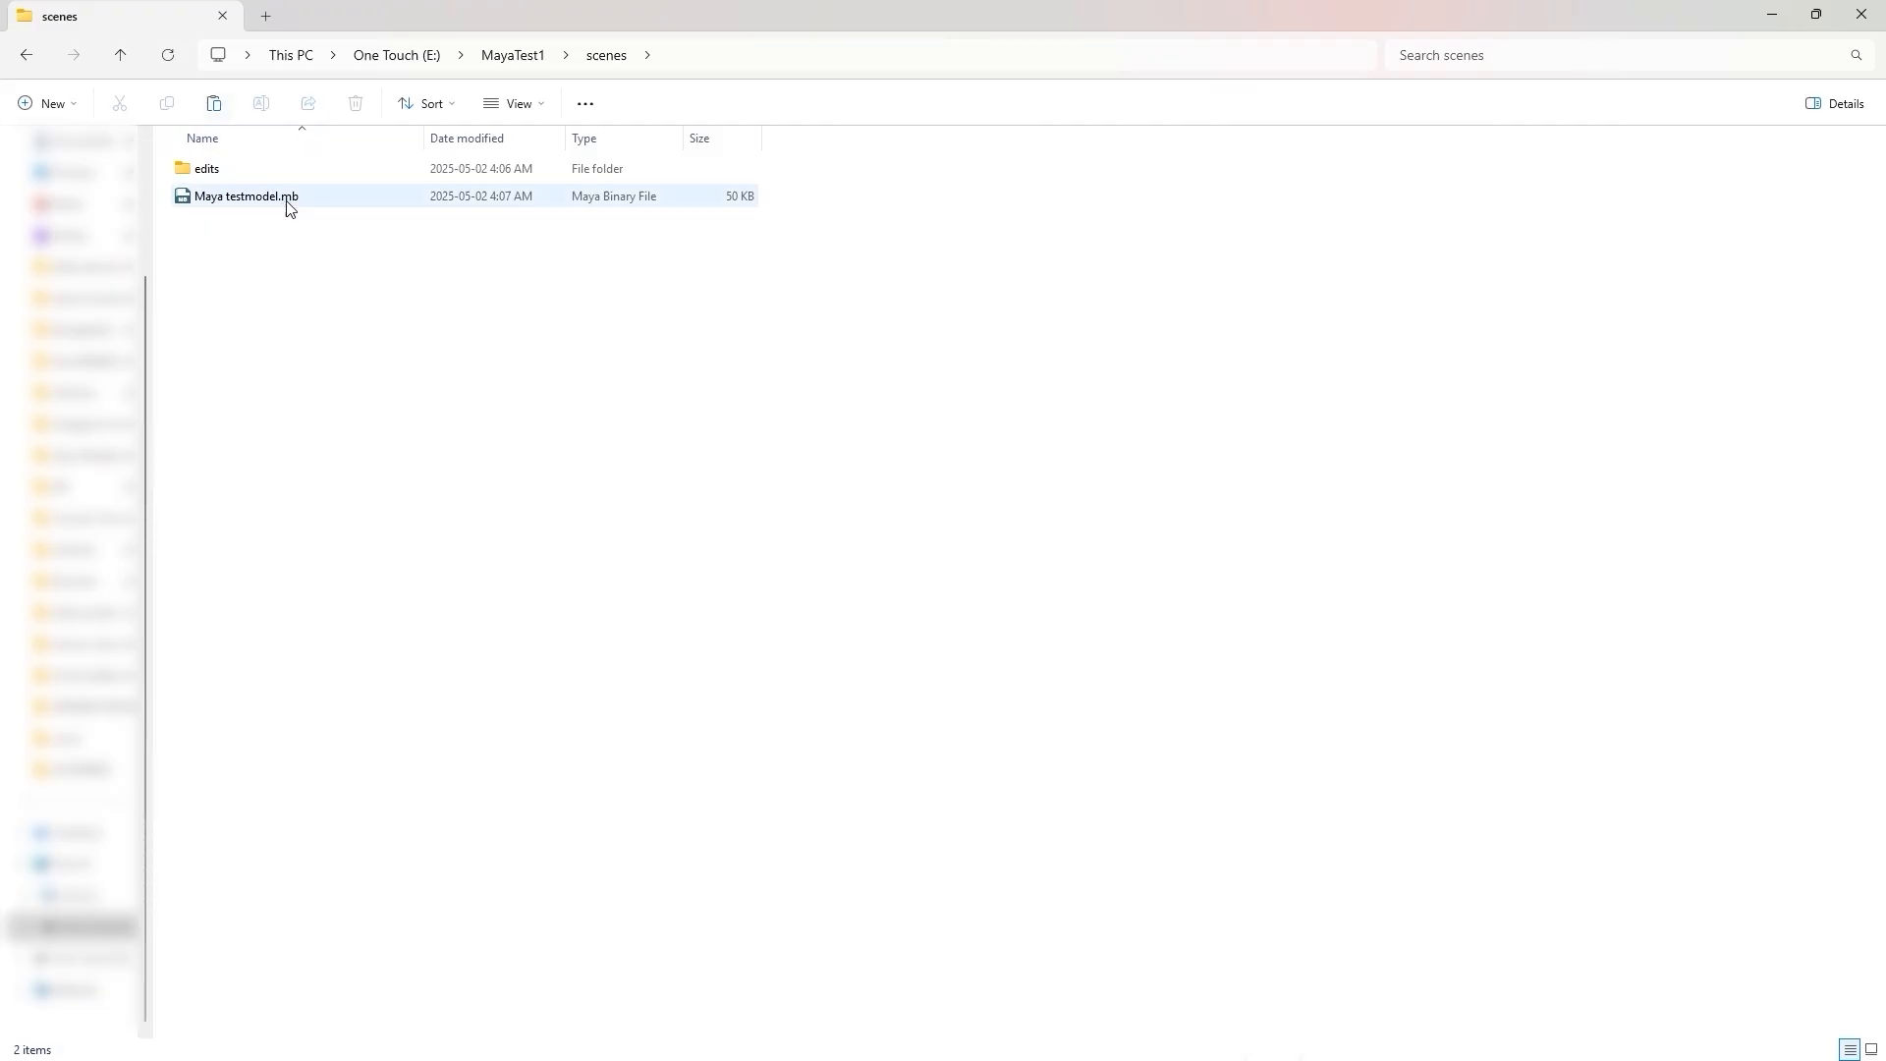
{"action": "key", "text": "super"}
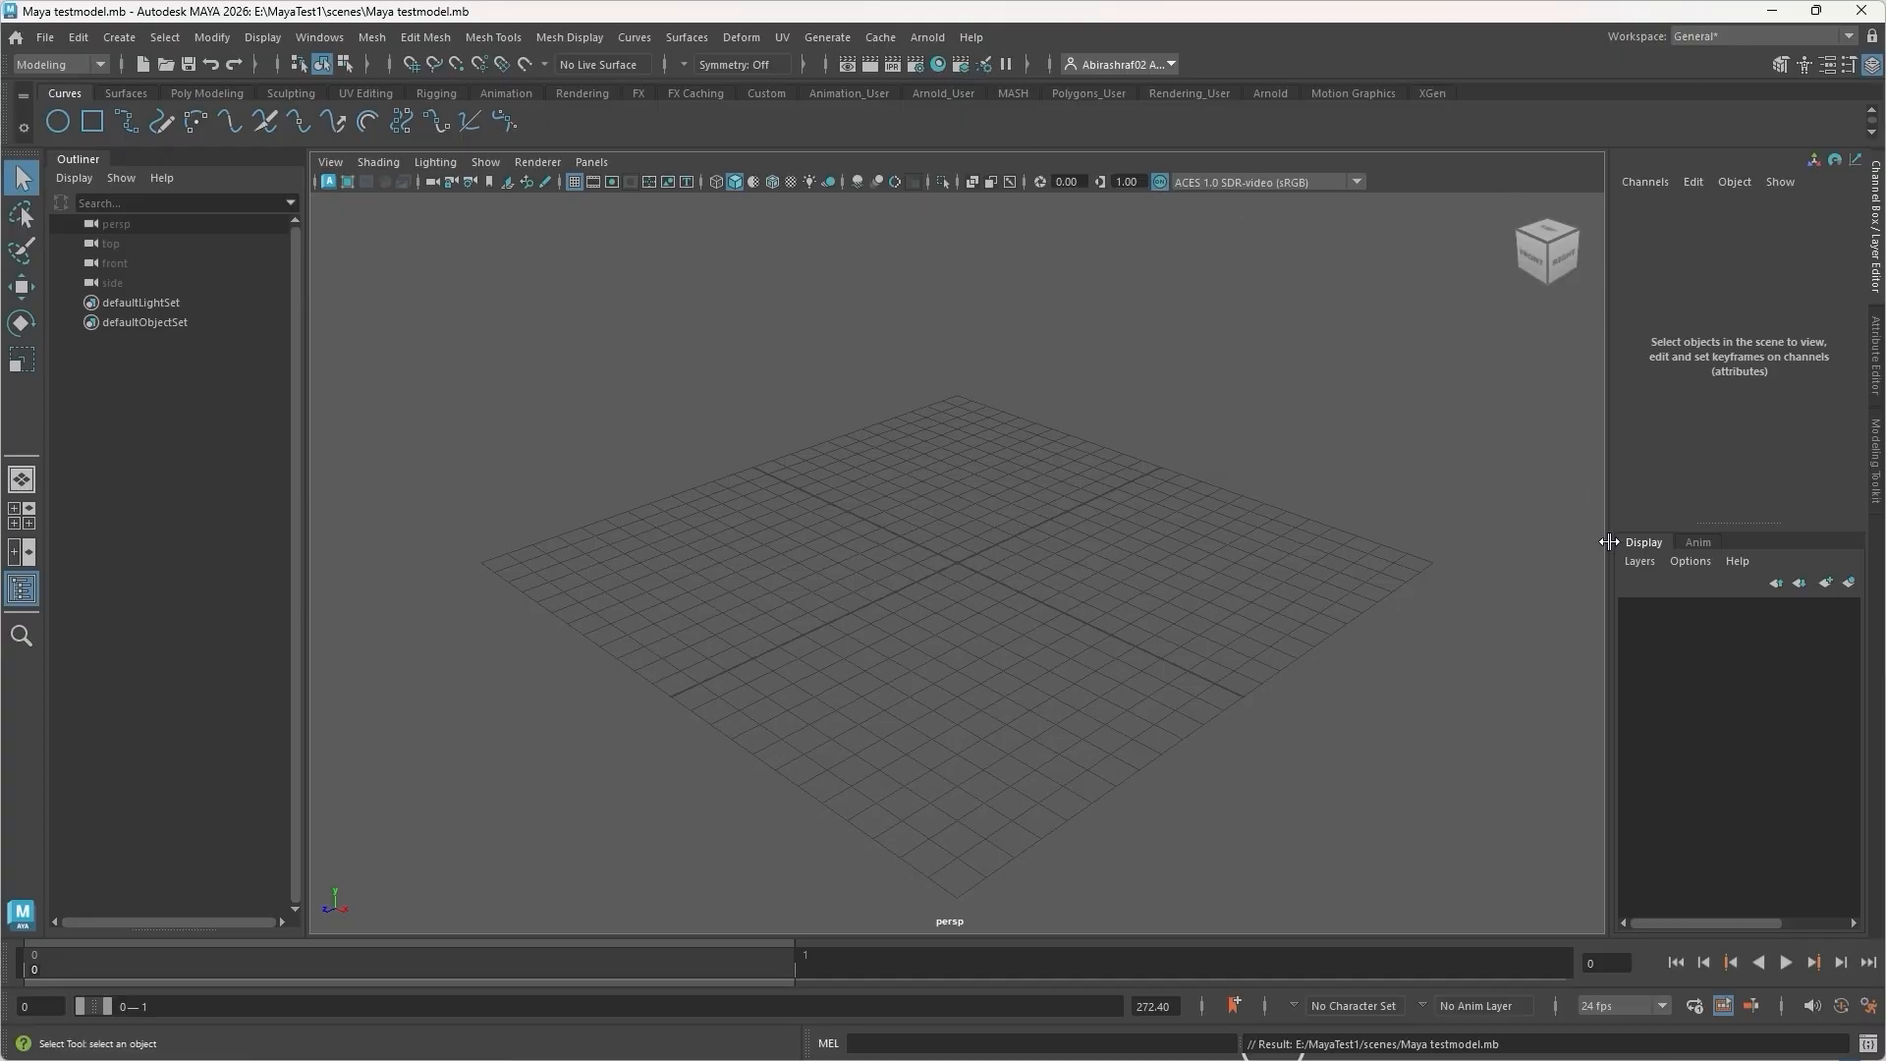
Look through the Modeling - Standard, Rigging and Animation workspaces and return to the General workspace
{"action": "left_click", "coordinate": [1714, 39]}
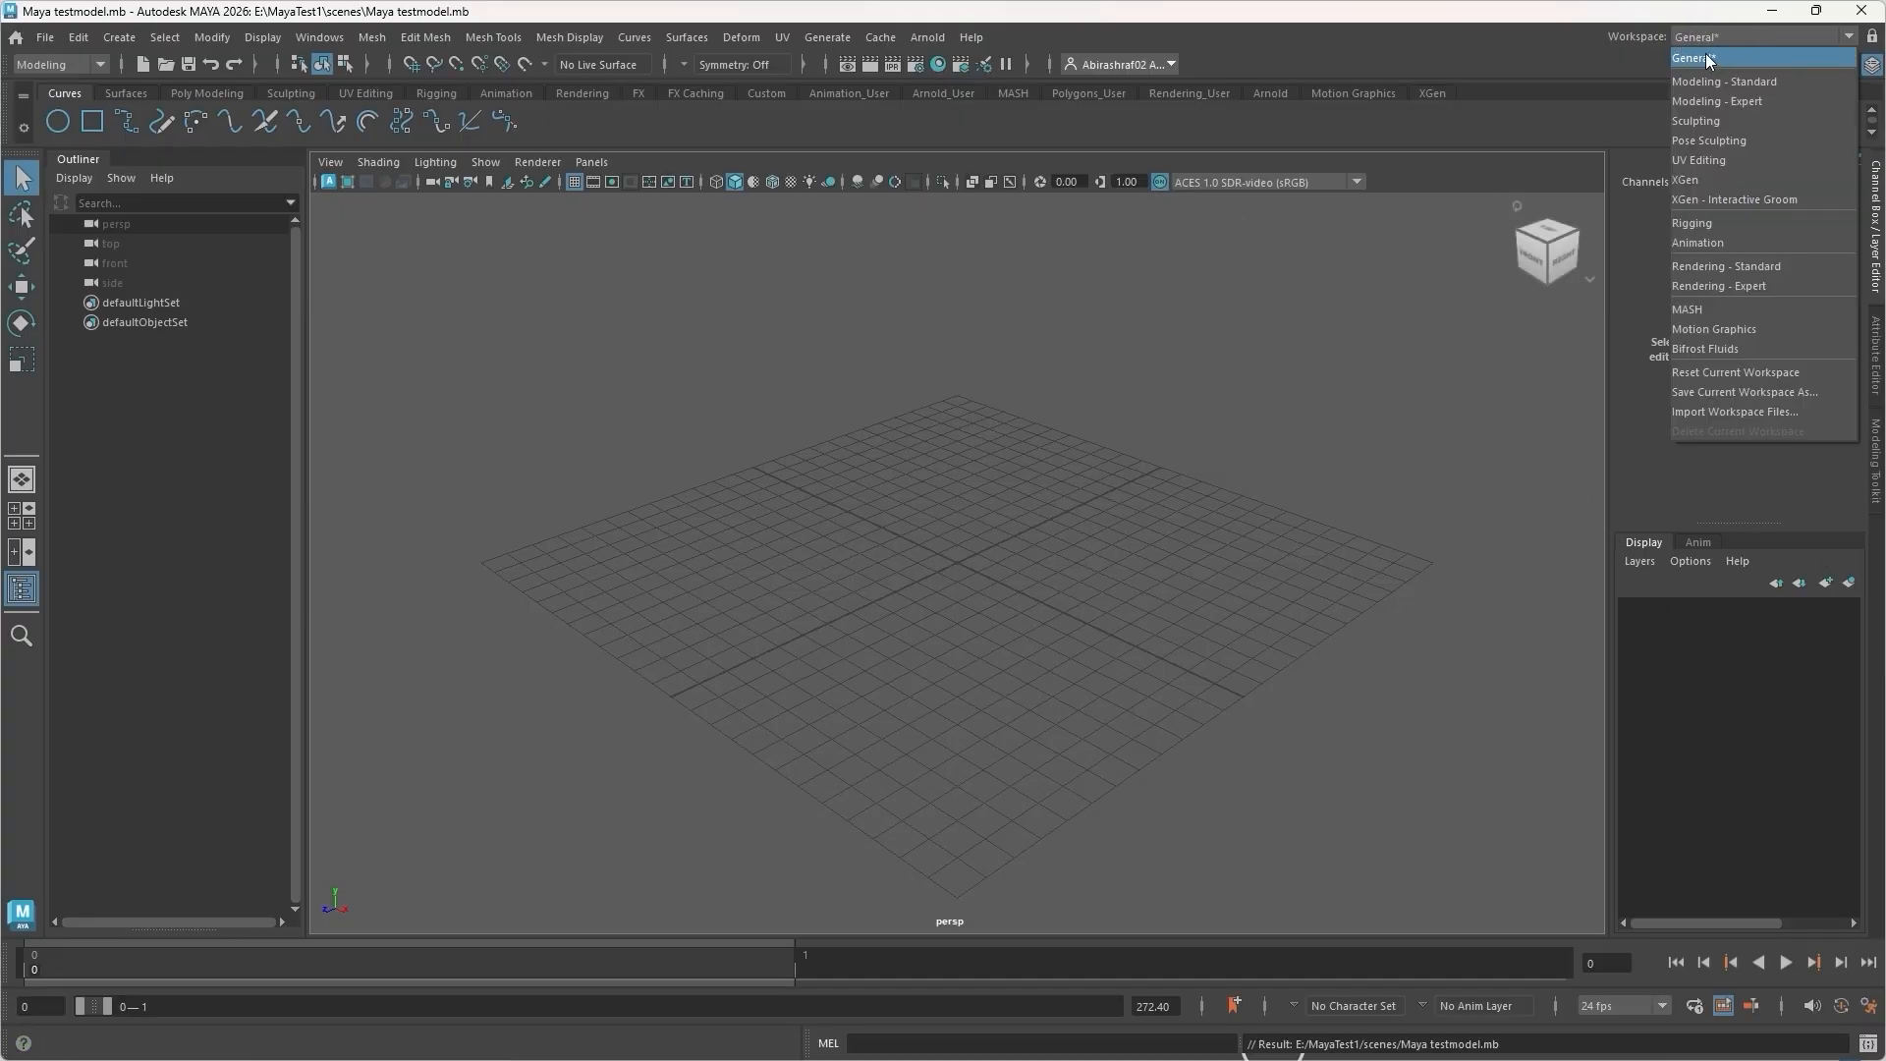
{"action": "left_click", "coordinate": [1723, 56]}
{"action": "left_click", "coordinate": [1714, 37]}
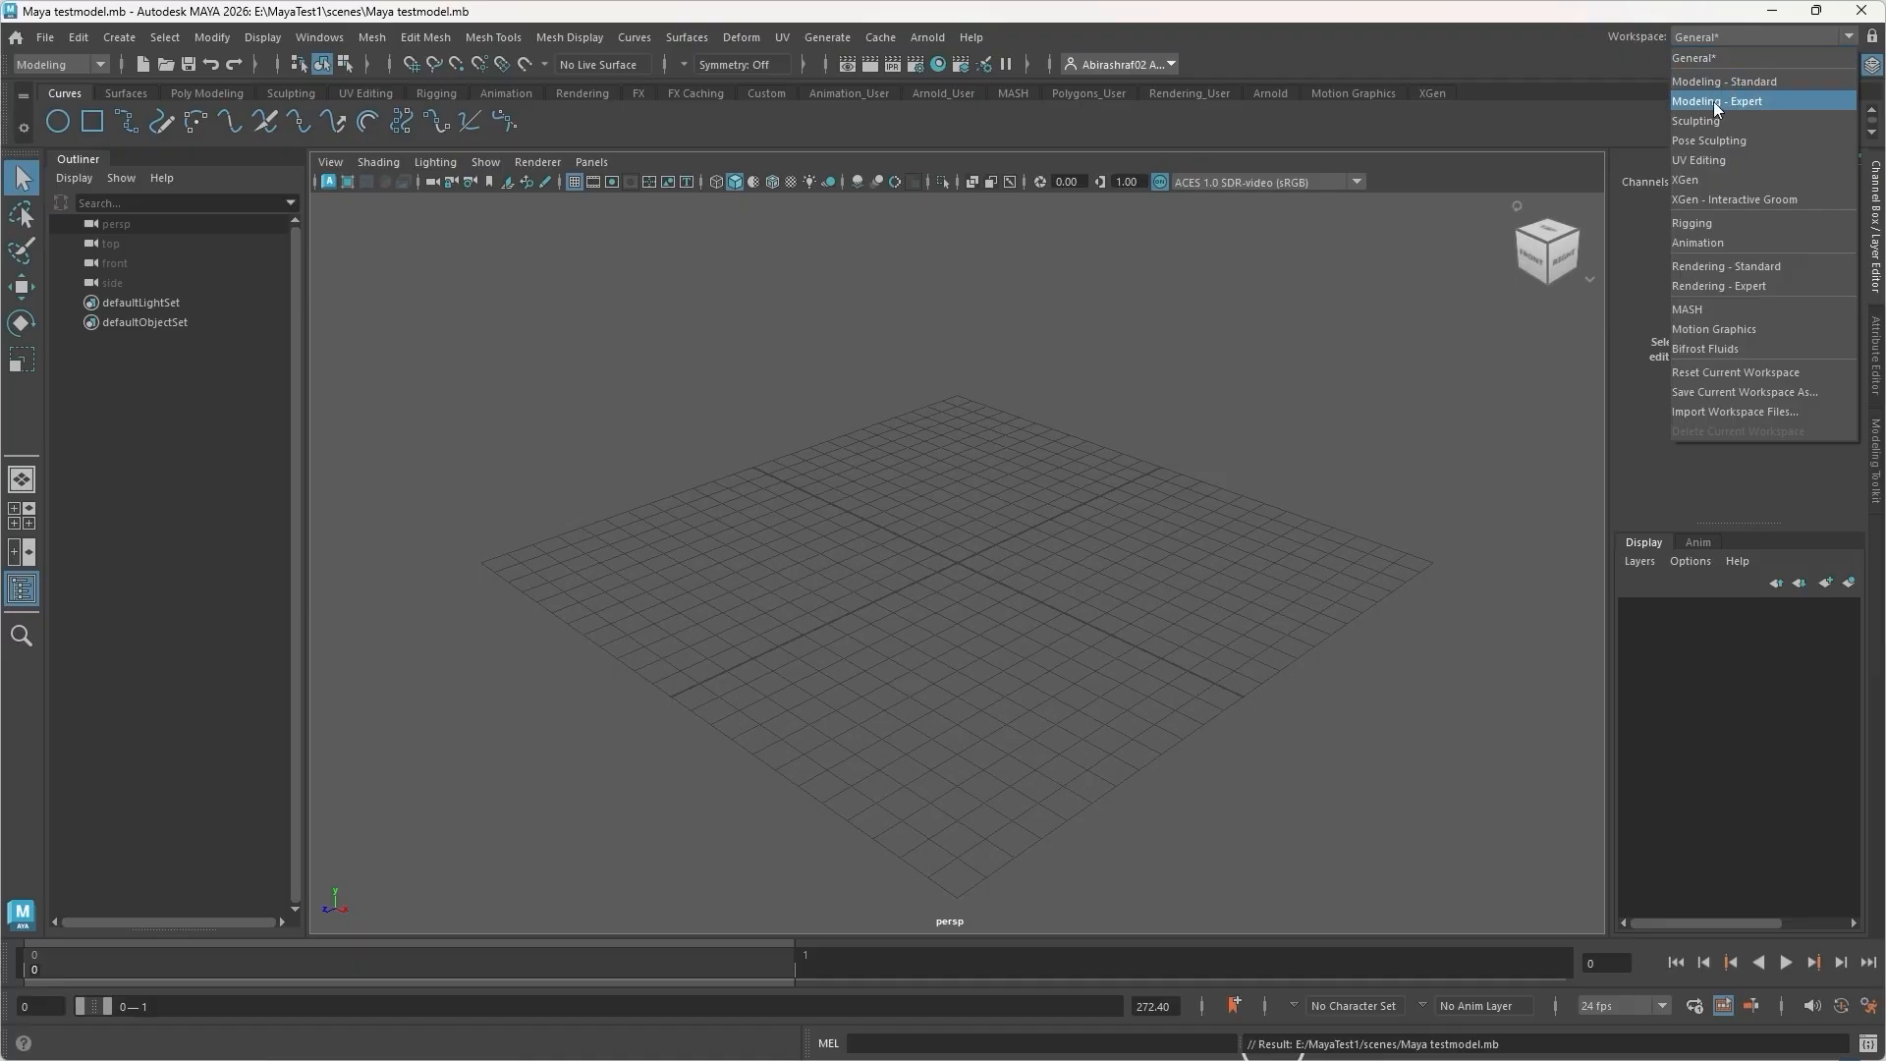
{"action": "left_click", "coordinate": [1741, 81]}
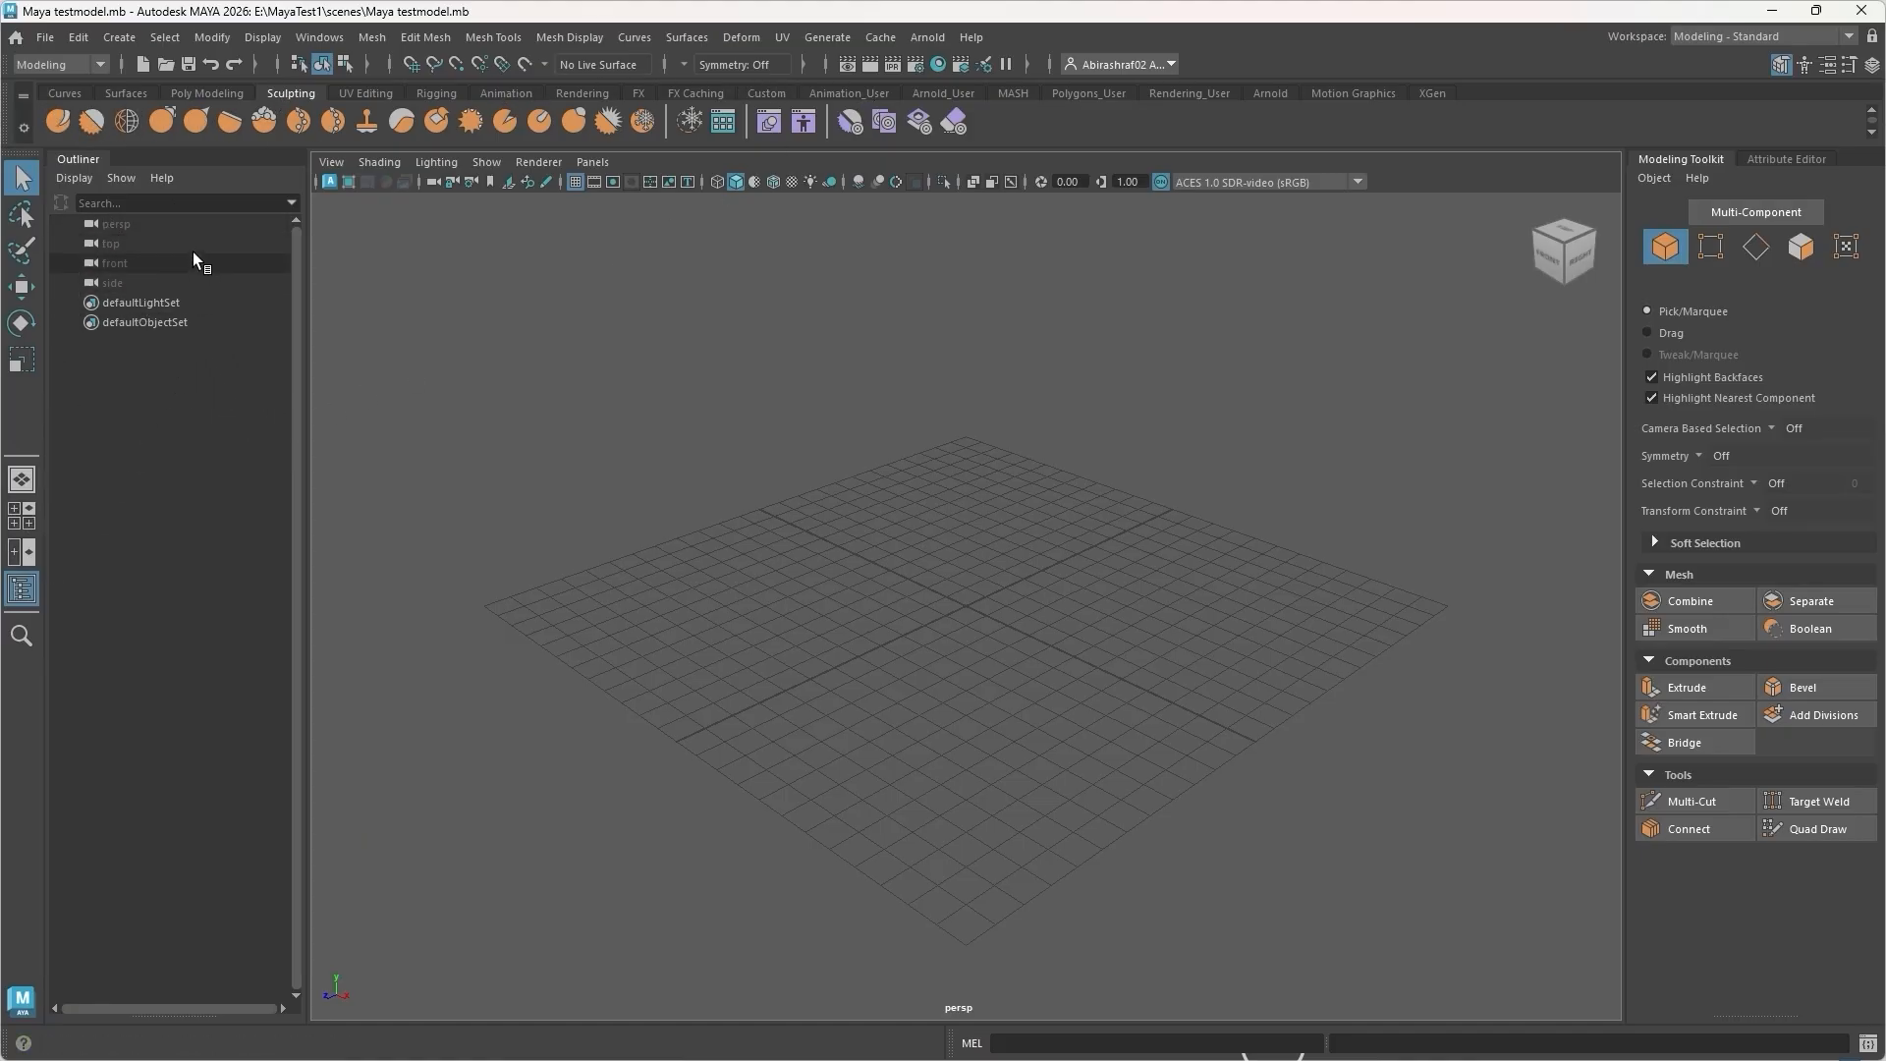
{"action": "left_click", "coordinate": [1741, 39]}
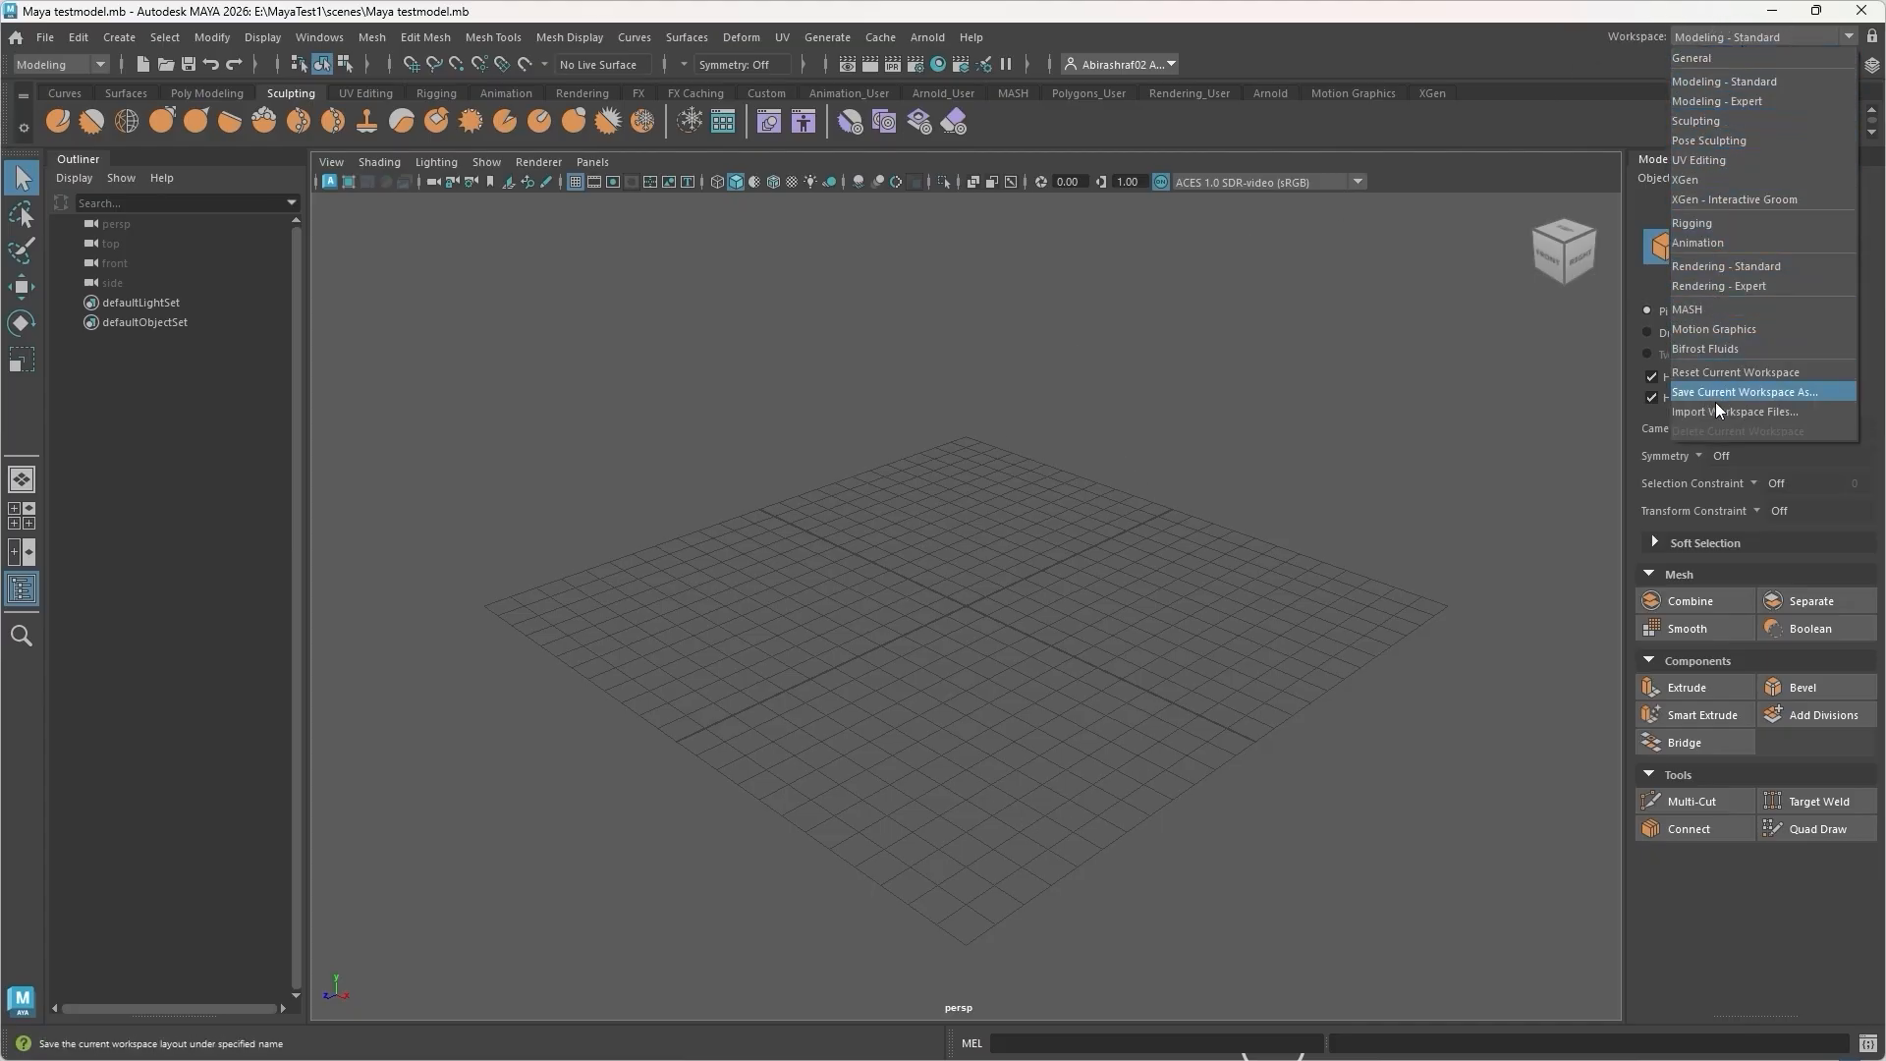
{"action": "left_click", "coordinate": [1719, 224]}
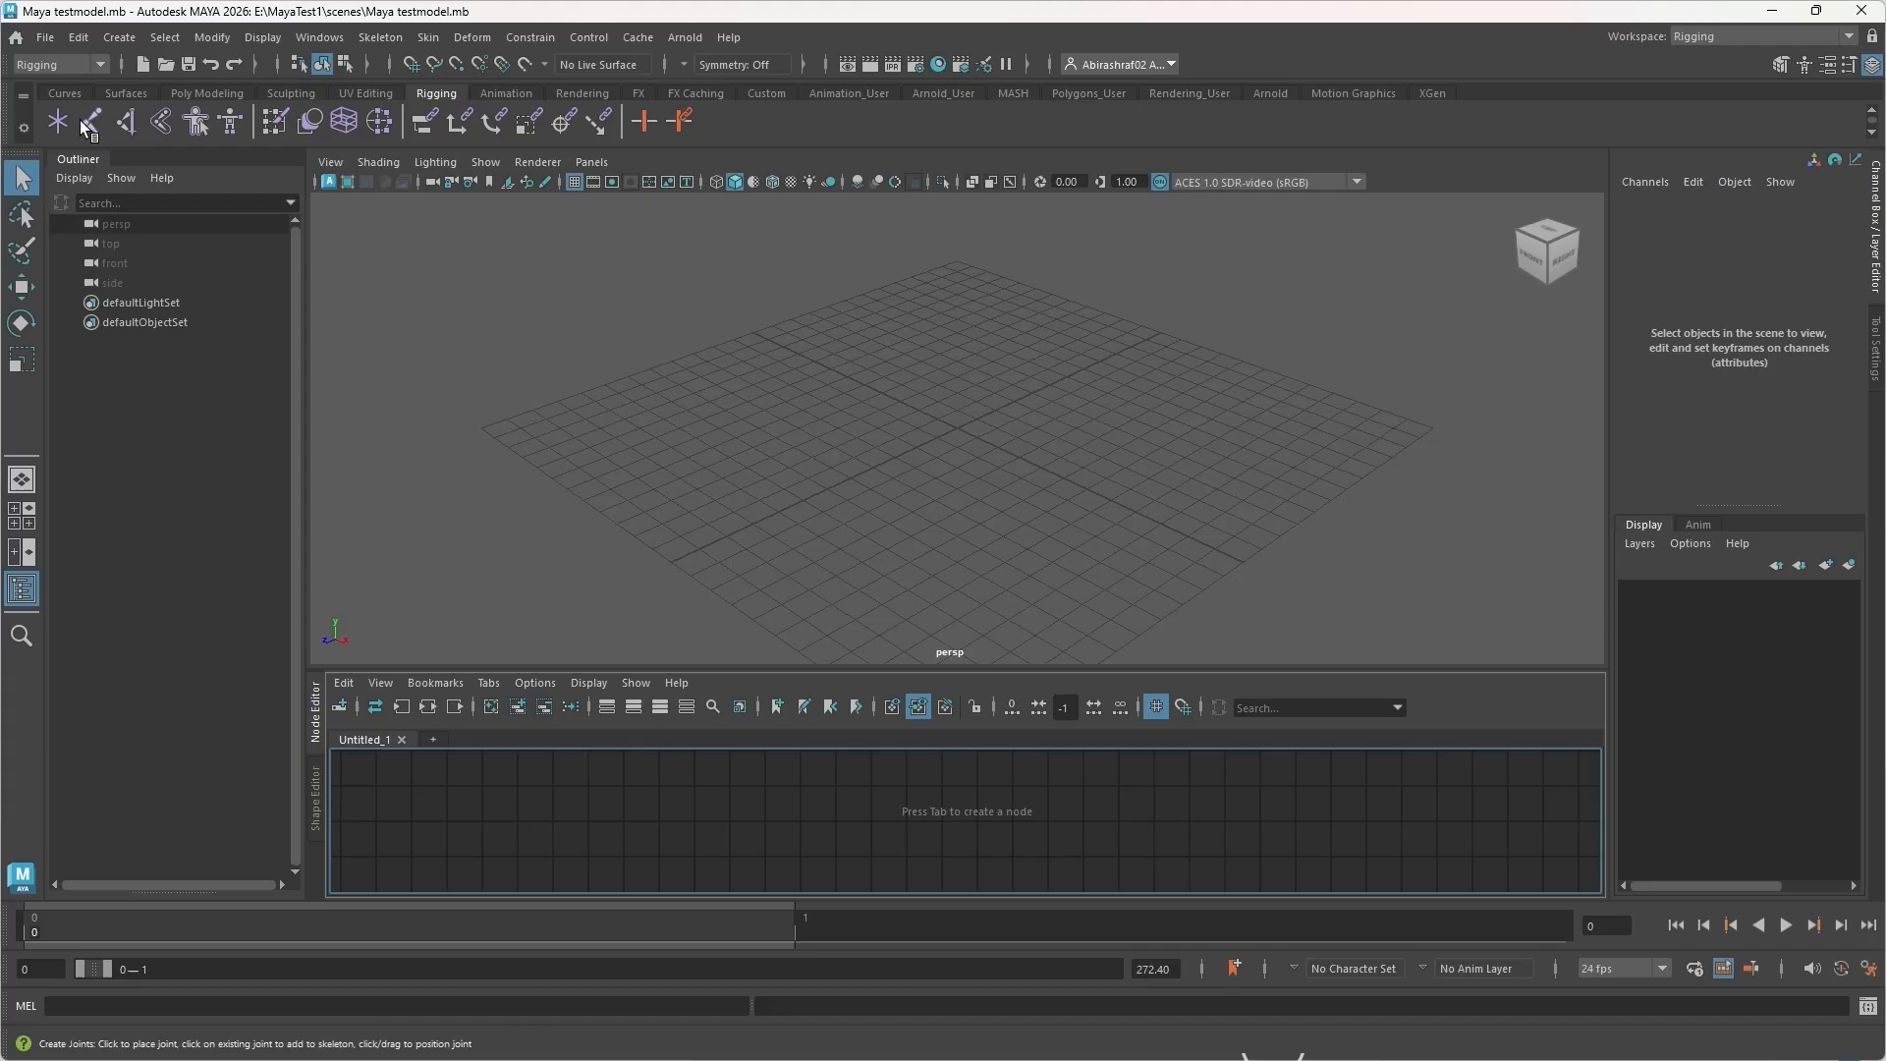
{"action": "left_click", "coordinate": [1676, 39]}
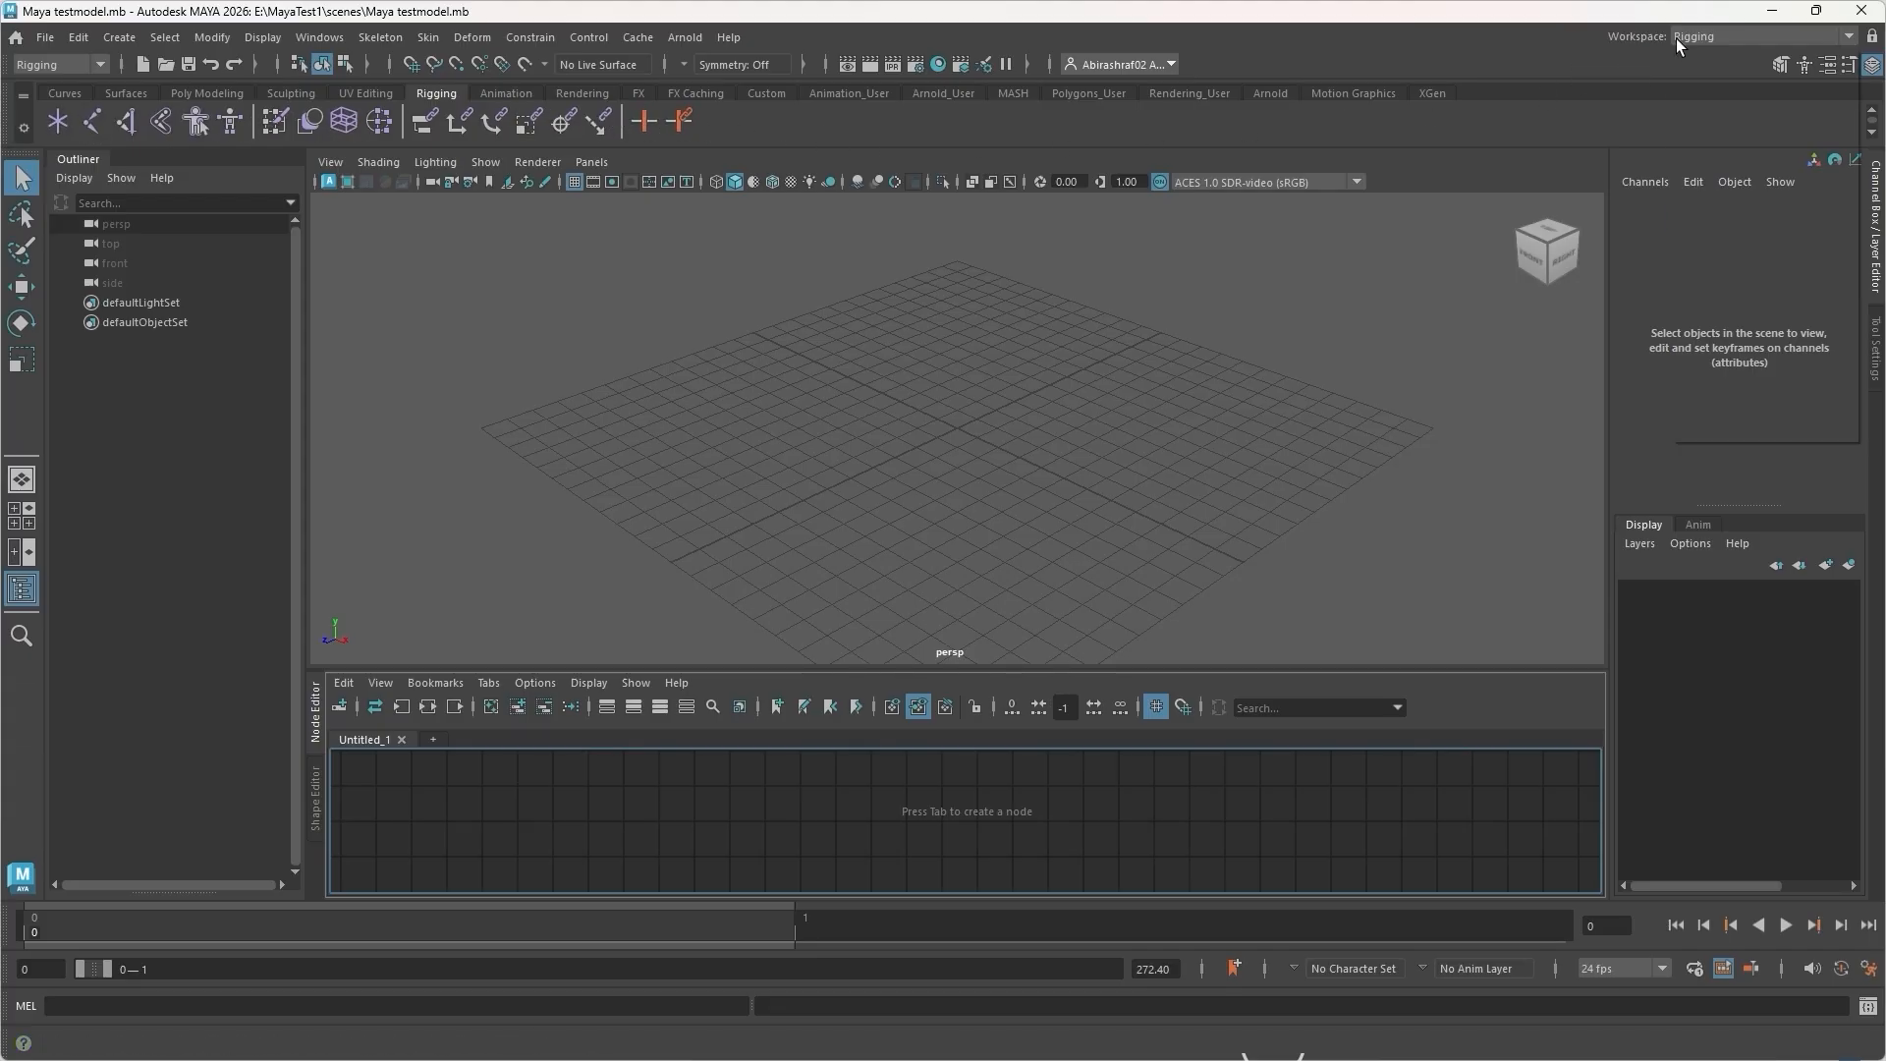
{"action": "left_click", "coordinate": [1718, 259]}
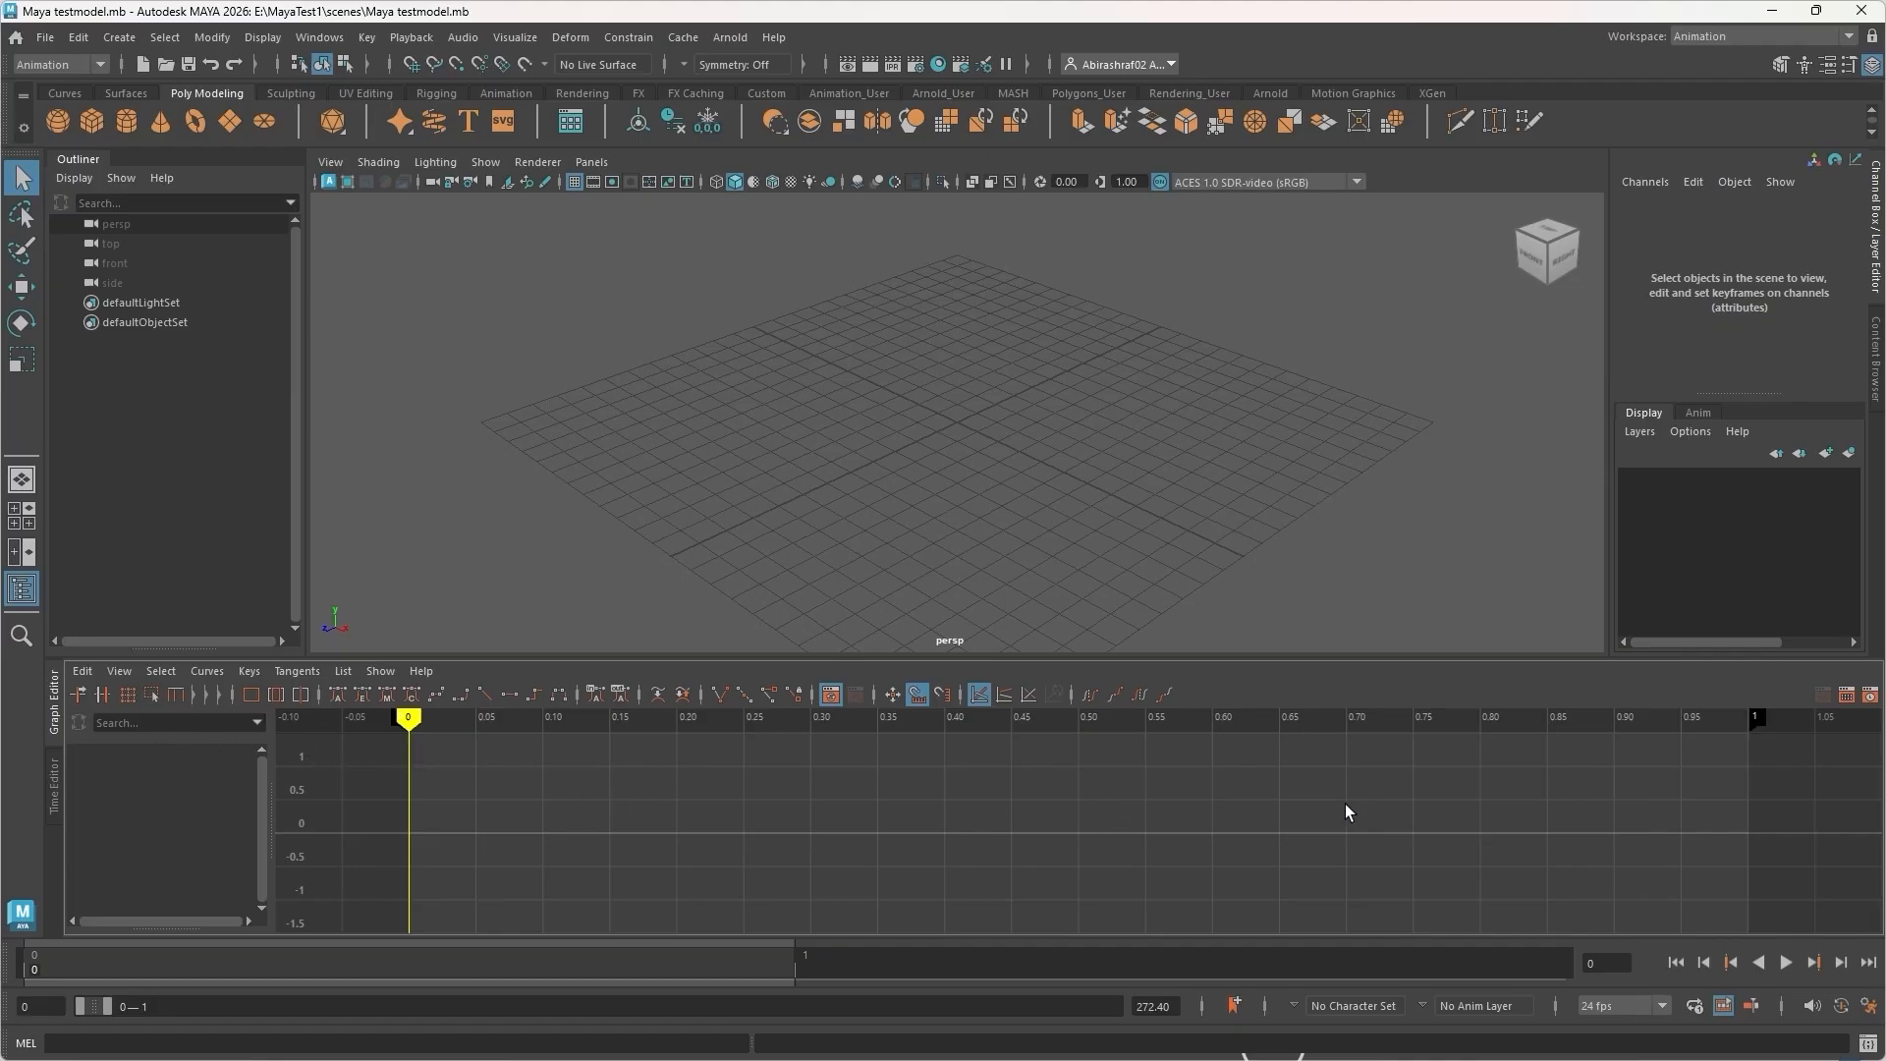
{"action": "left_click", "coordinate": [1741, 38]}
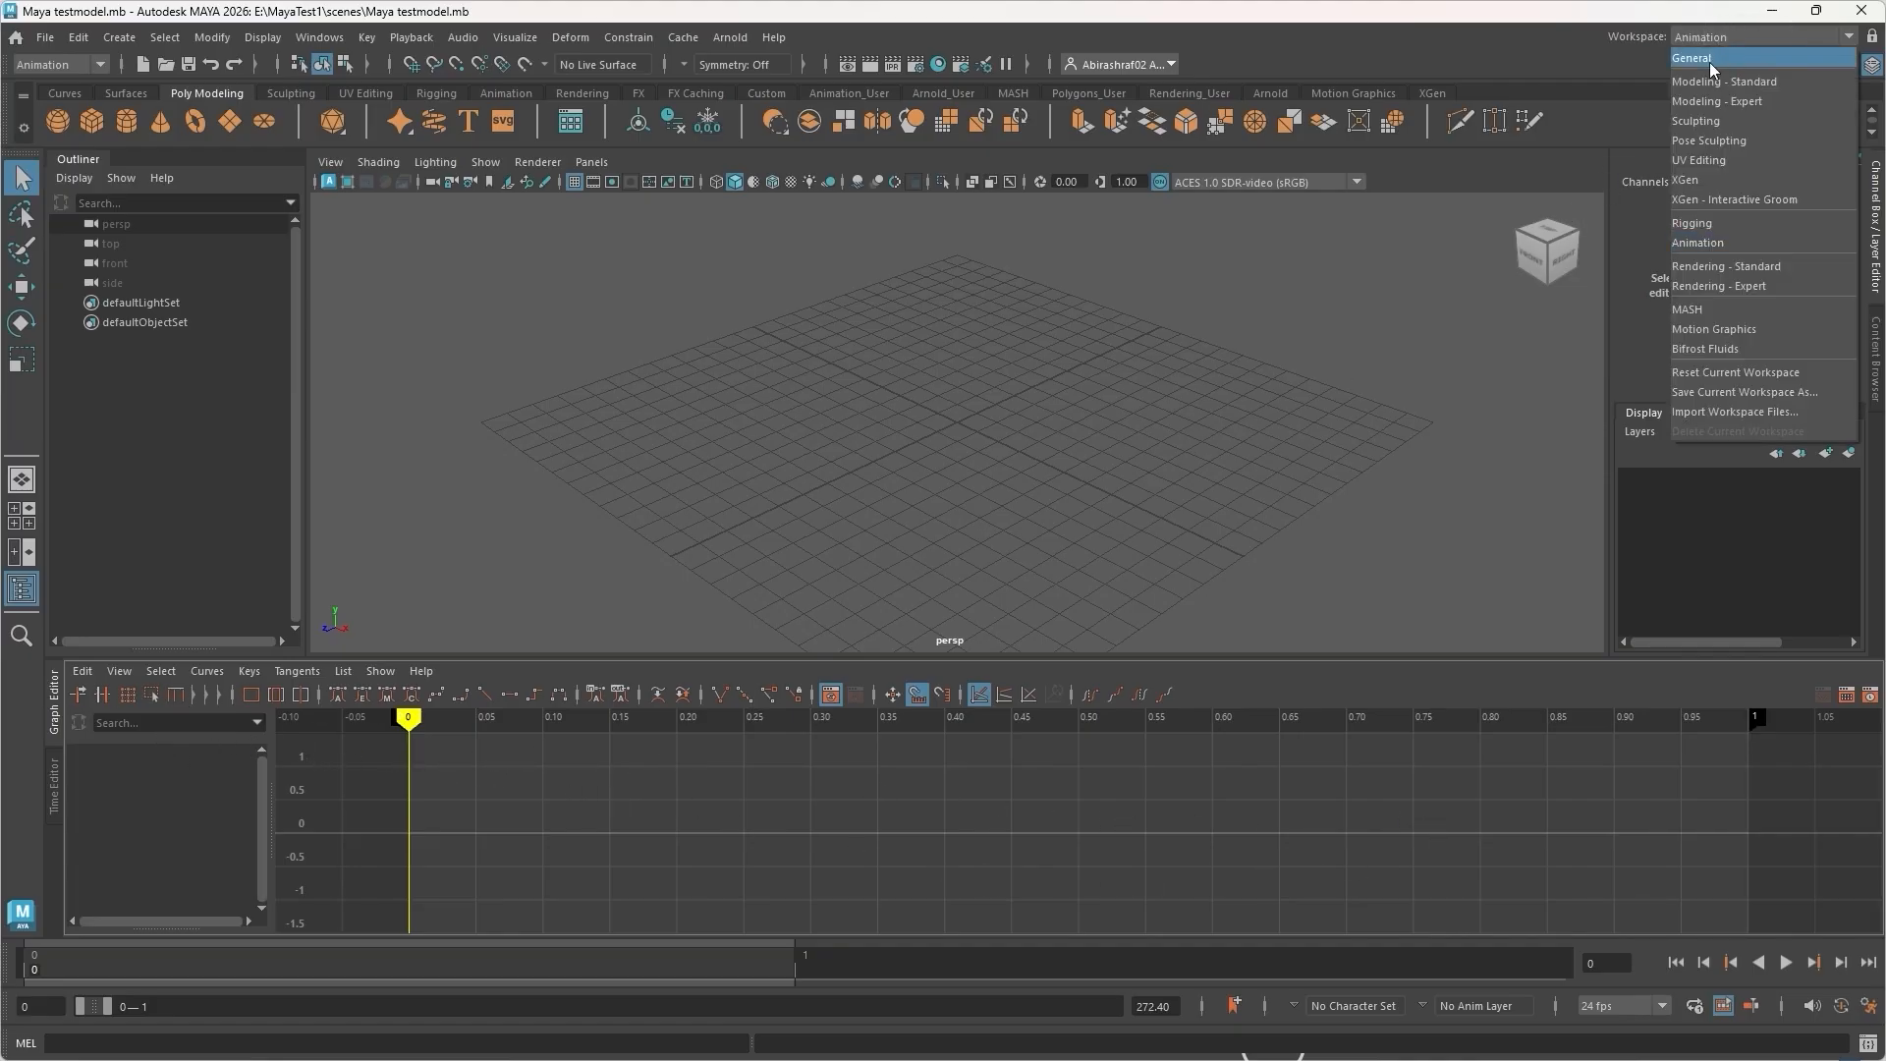
{"action": "left_click", "coordinate": [1707, 61]}
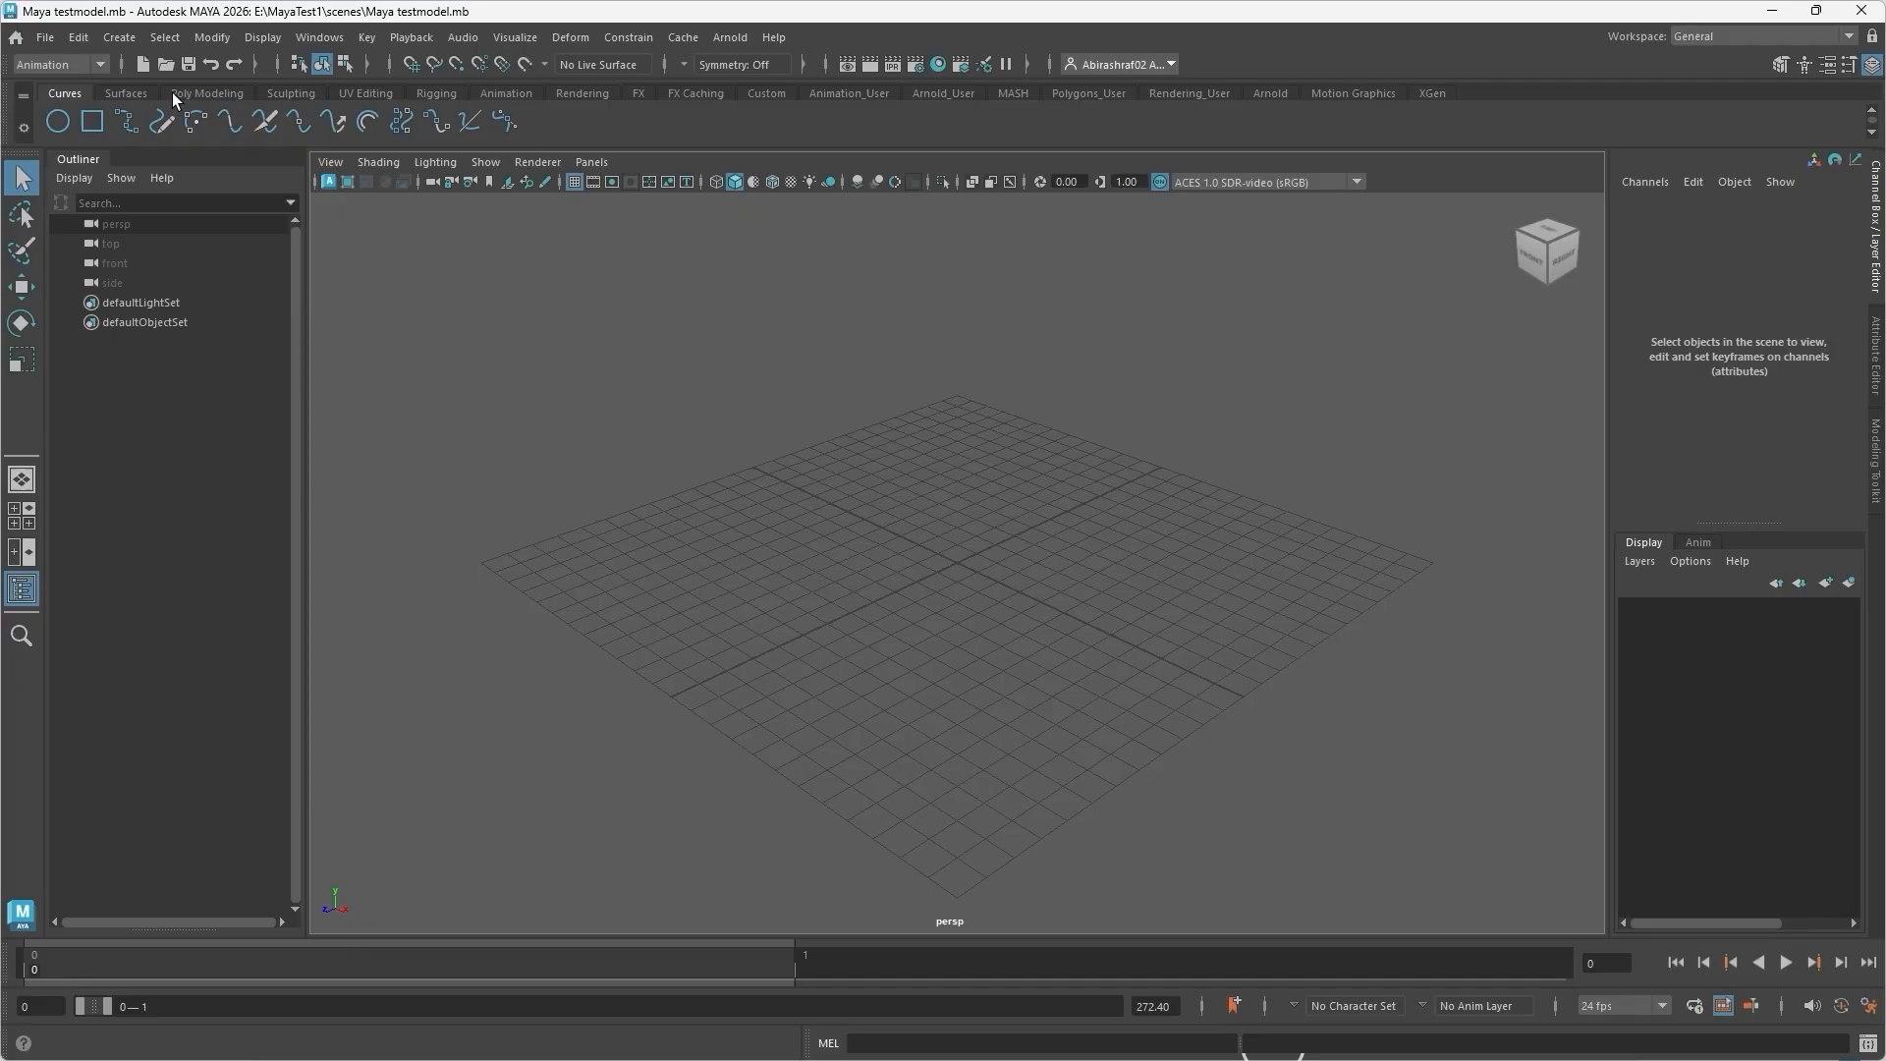
Look through the Poly Modeling, Sculpting, UV Editing, Rigging and Animation shelves
{"action": "left_click", "coordinate": [206, 94]}
{"action": "left_click", "coordinate": [279, 96]}
{"action": "left_click", "coordinate": [356, 92]}
{"action": "left_click", "coordinate": [440, 94]}
{"action": "left_click", "coordinate": [503, 94]}
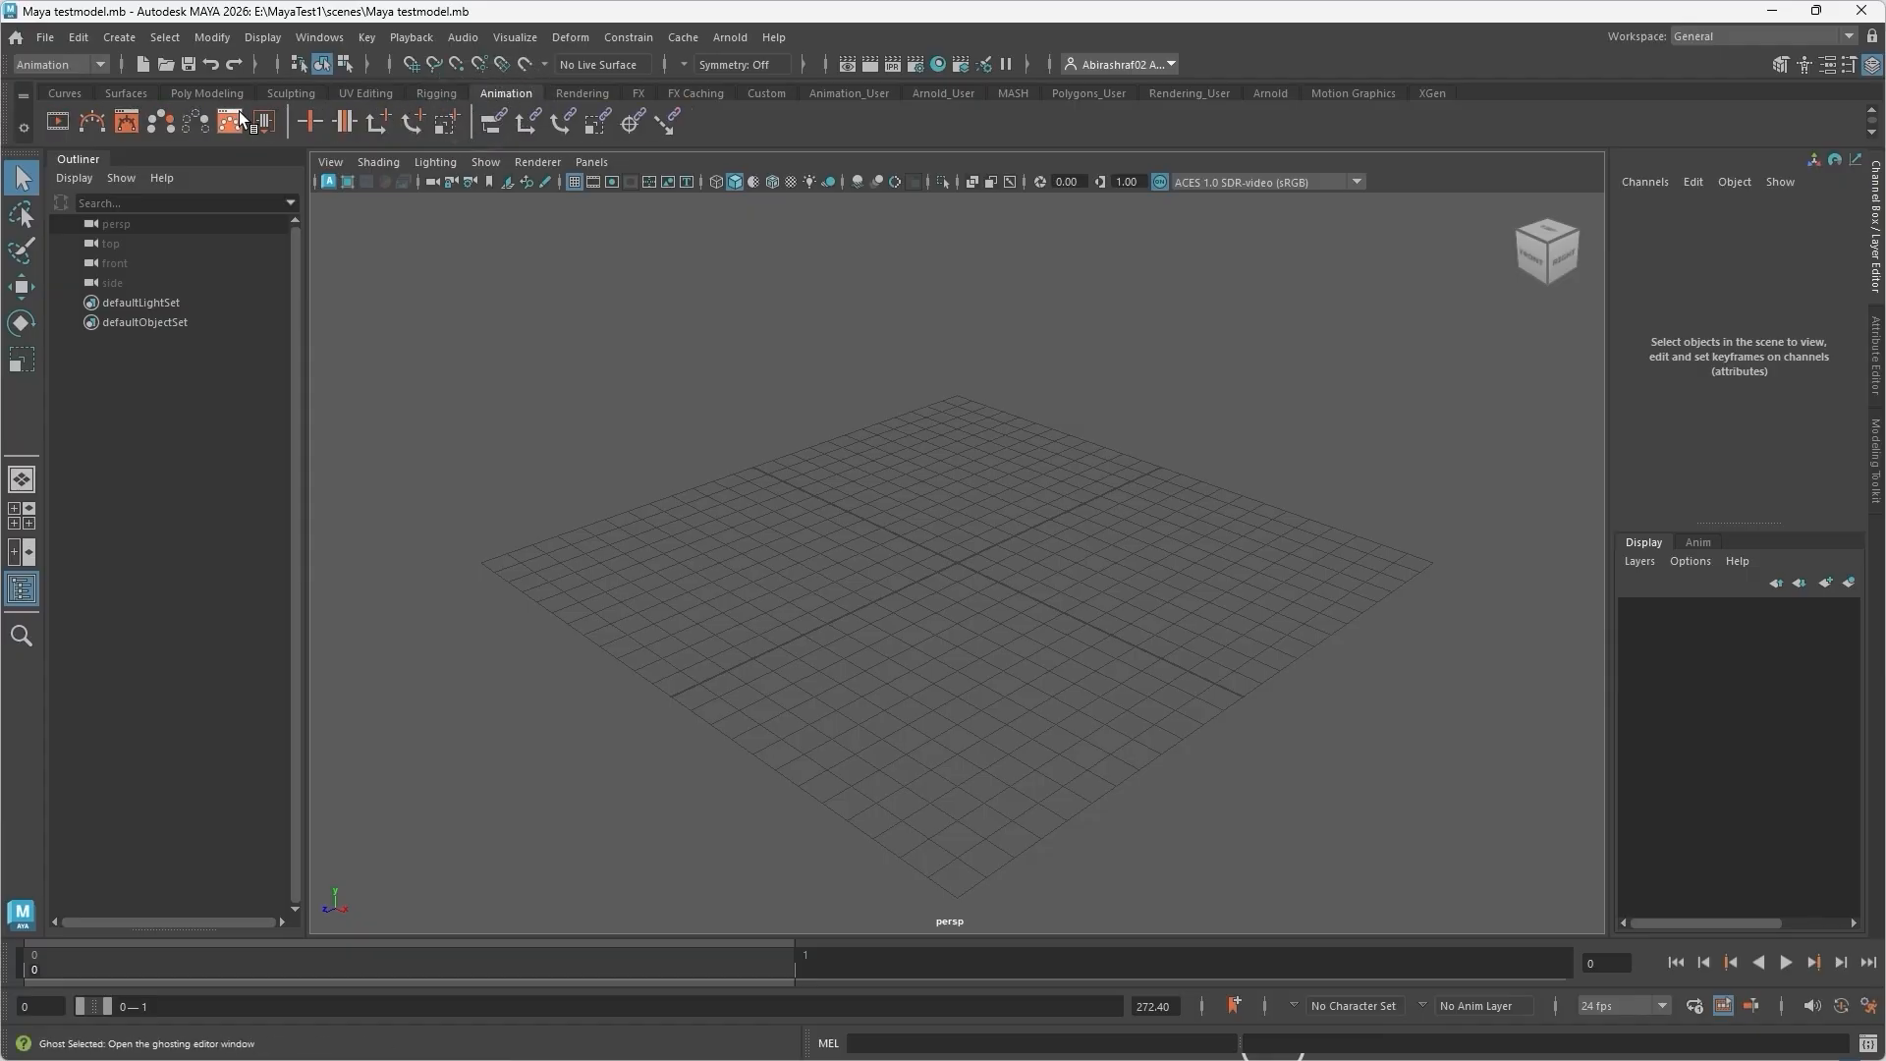
Create a polygon cube at the centre of the grid using the Poly Modeling tools
{"action": "left_click", "coordinate": [226, 93]}
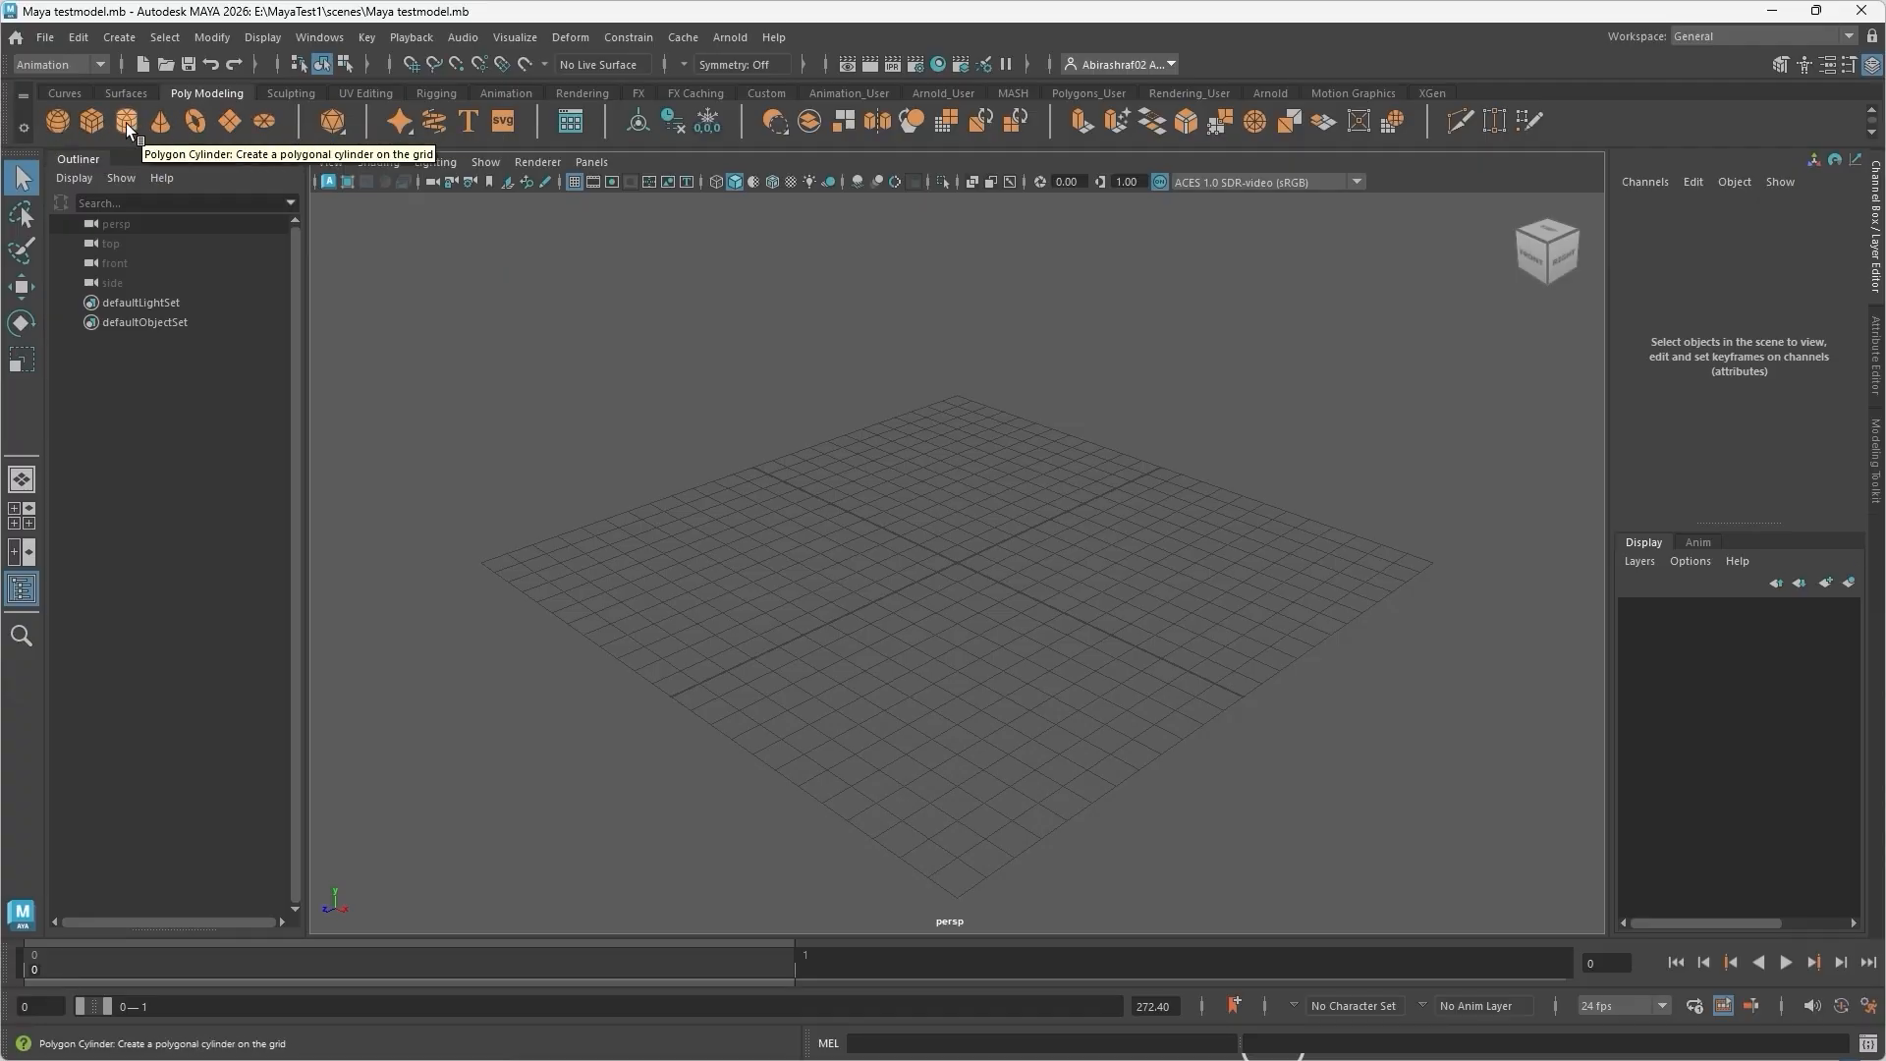
{"action": "left_click", "coordinate": [91, 120]}
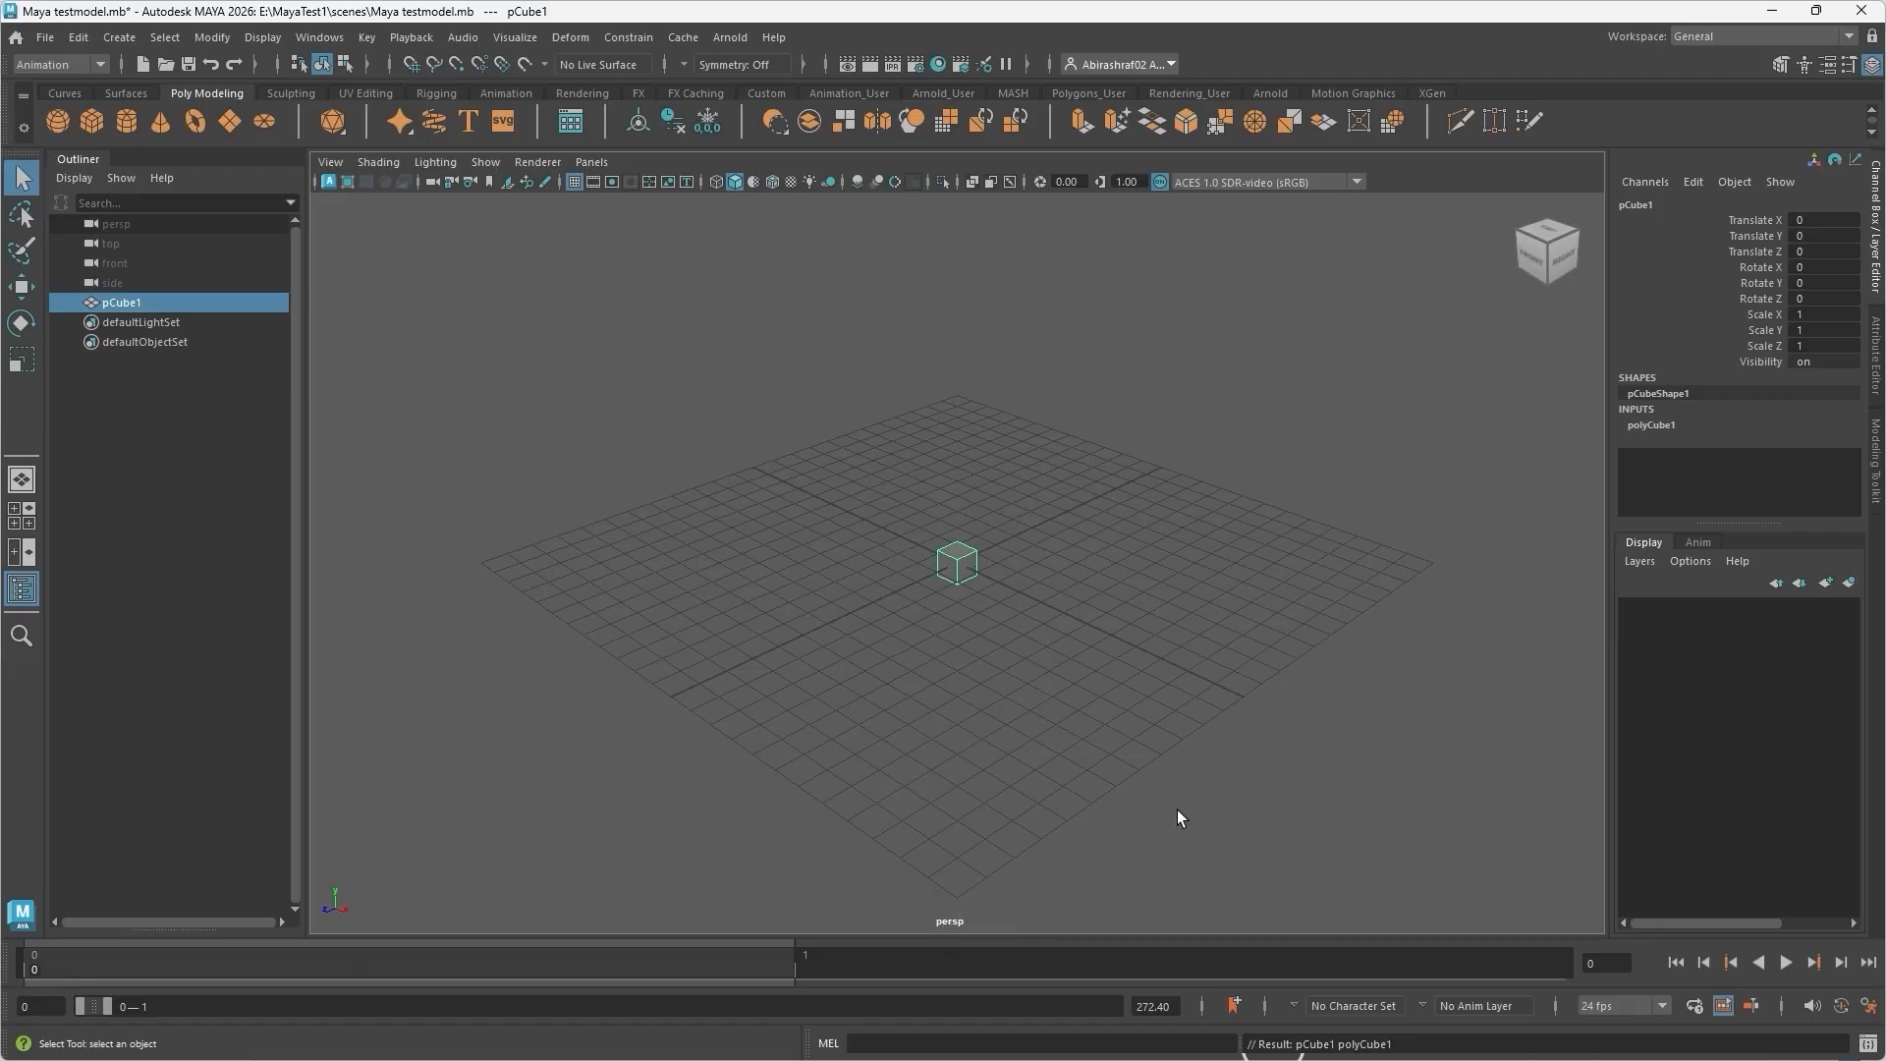
View the cube from the front, the upper front edge and the top, and return to an angled corner view
{"action": "left_click", "coordinate": [1532, 265]}
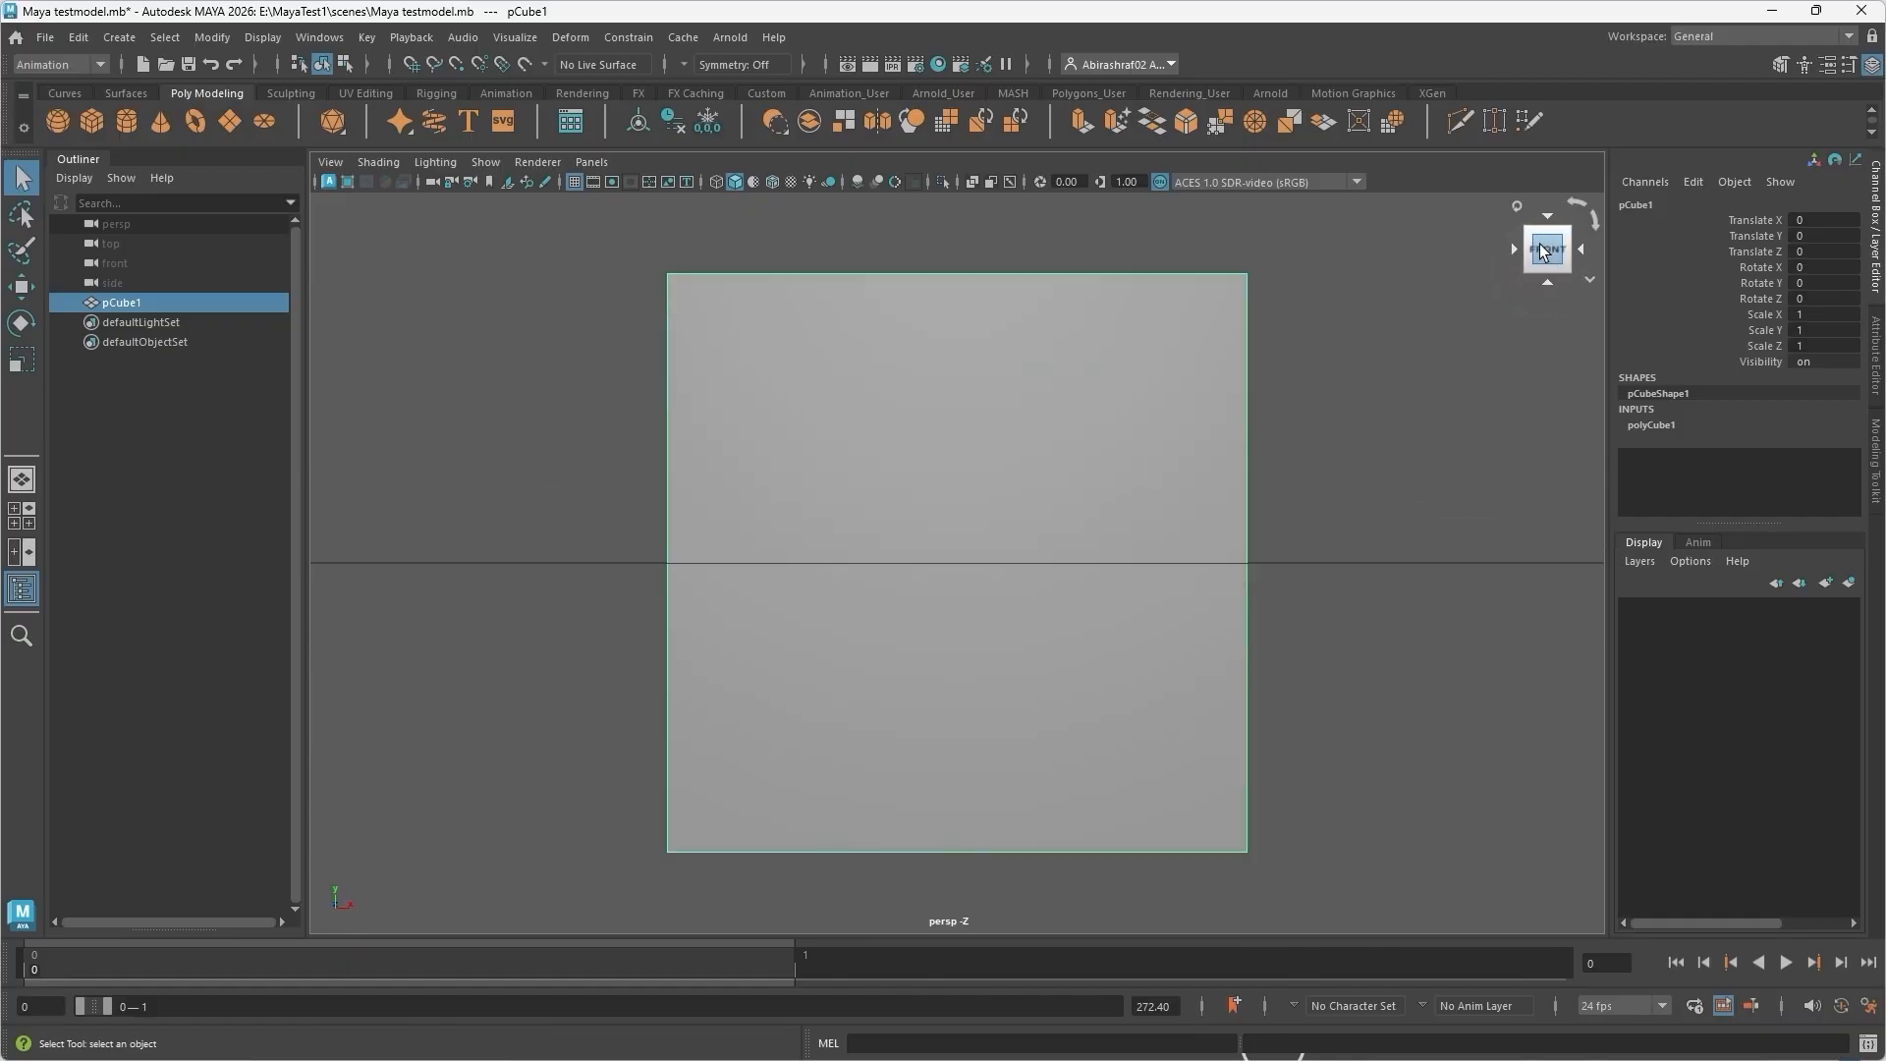
{"action": "left_click", "coordinate": [1549, 229]}
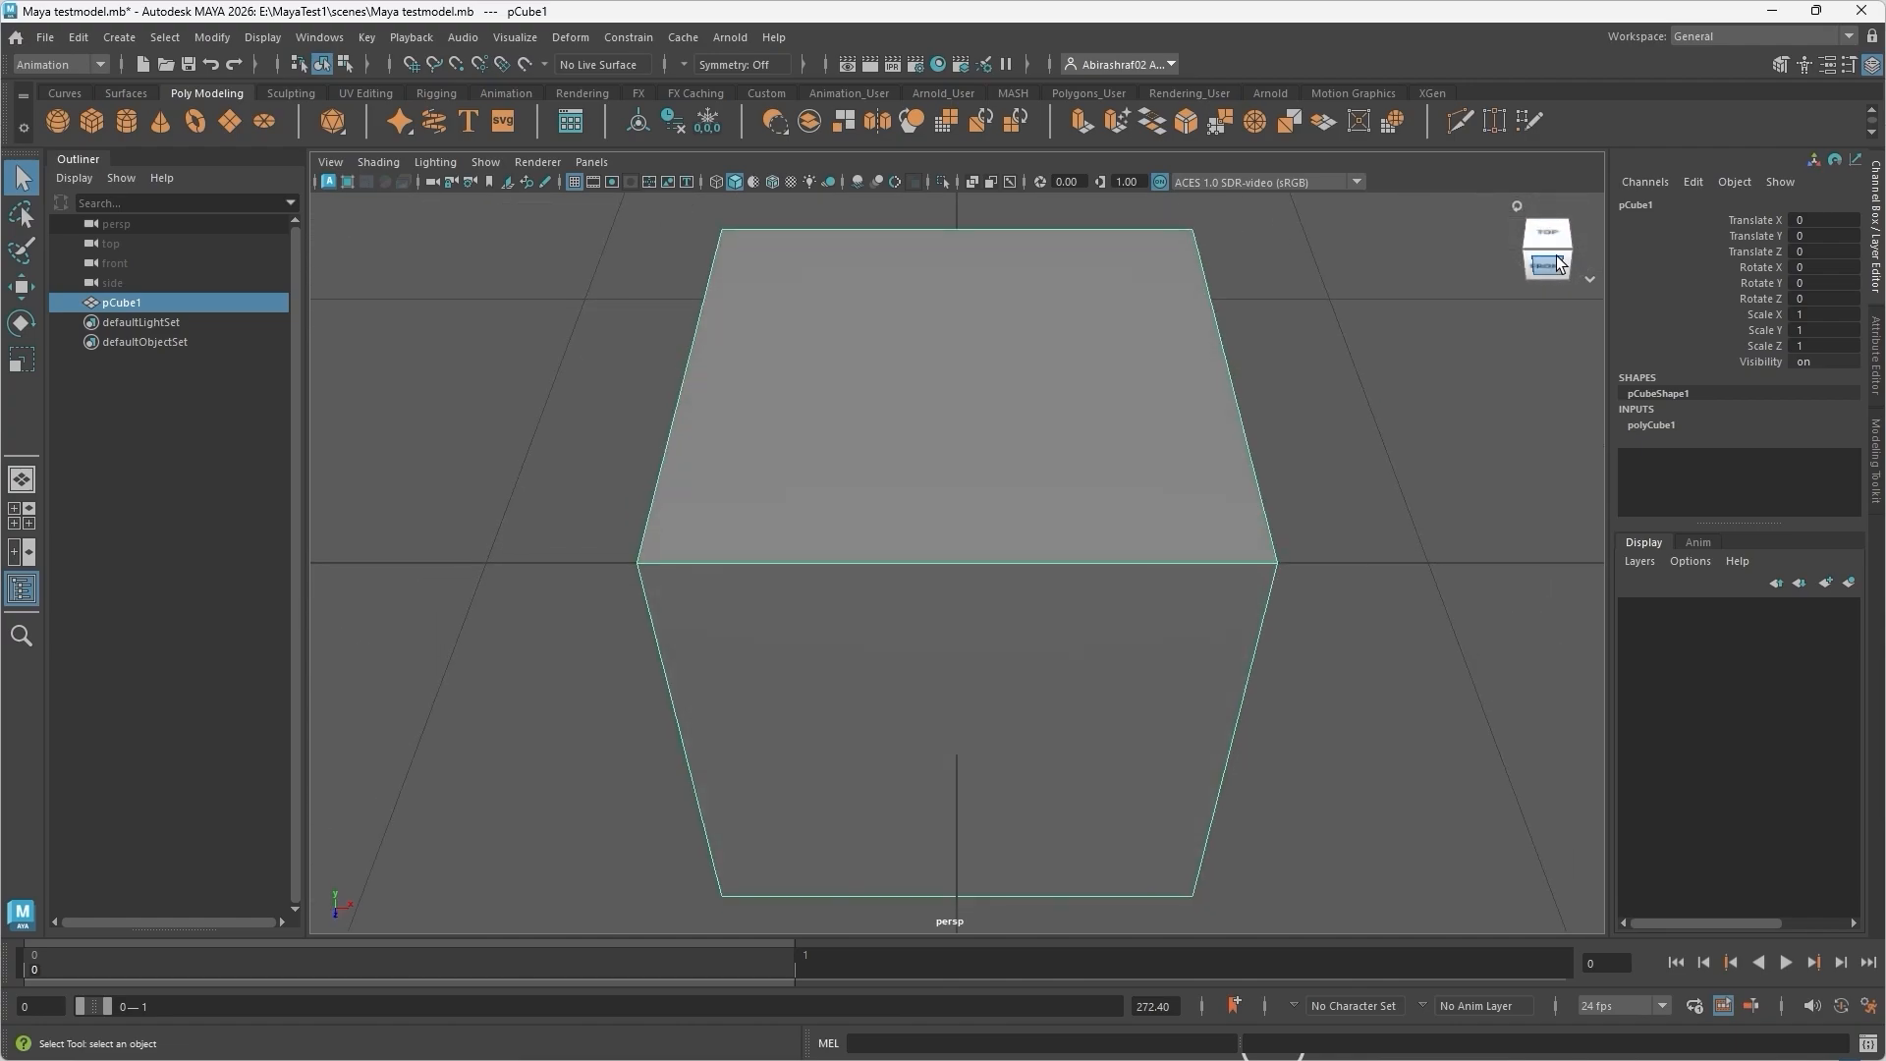
{"action": "left_click", "coordinate": [1549, 236]}
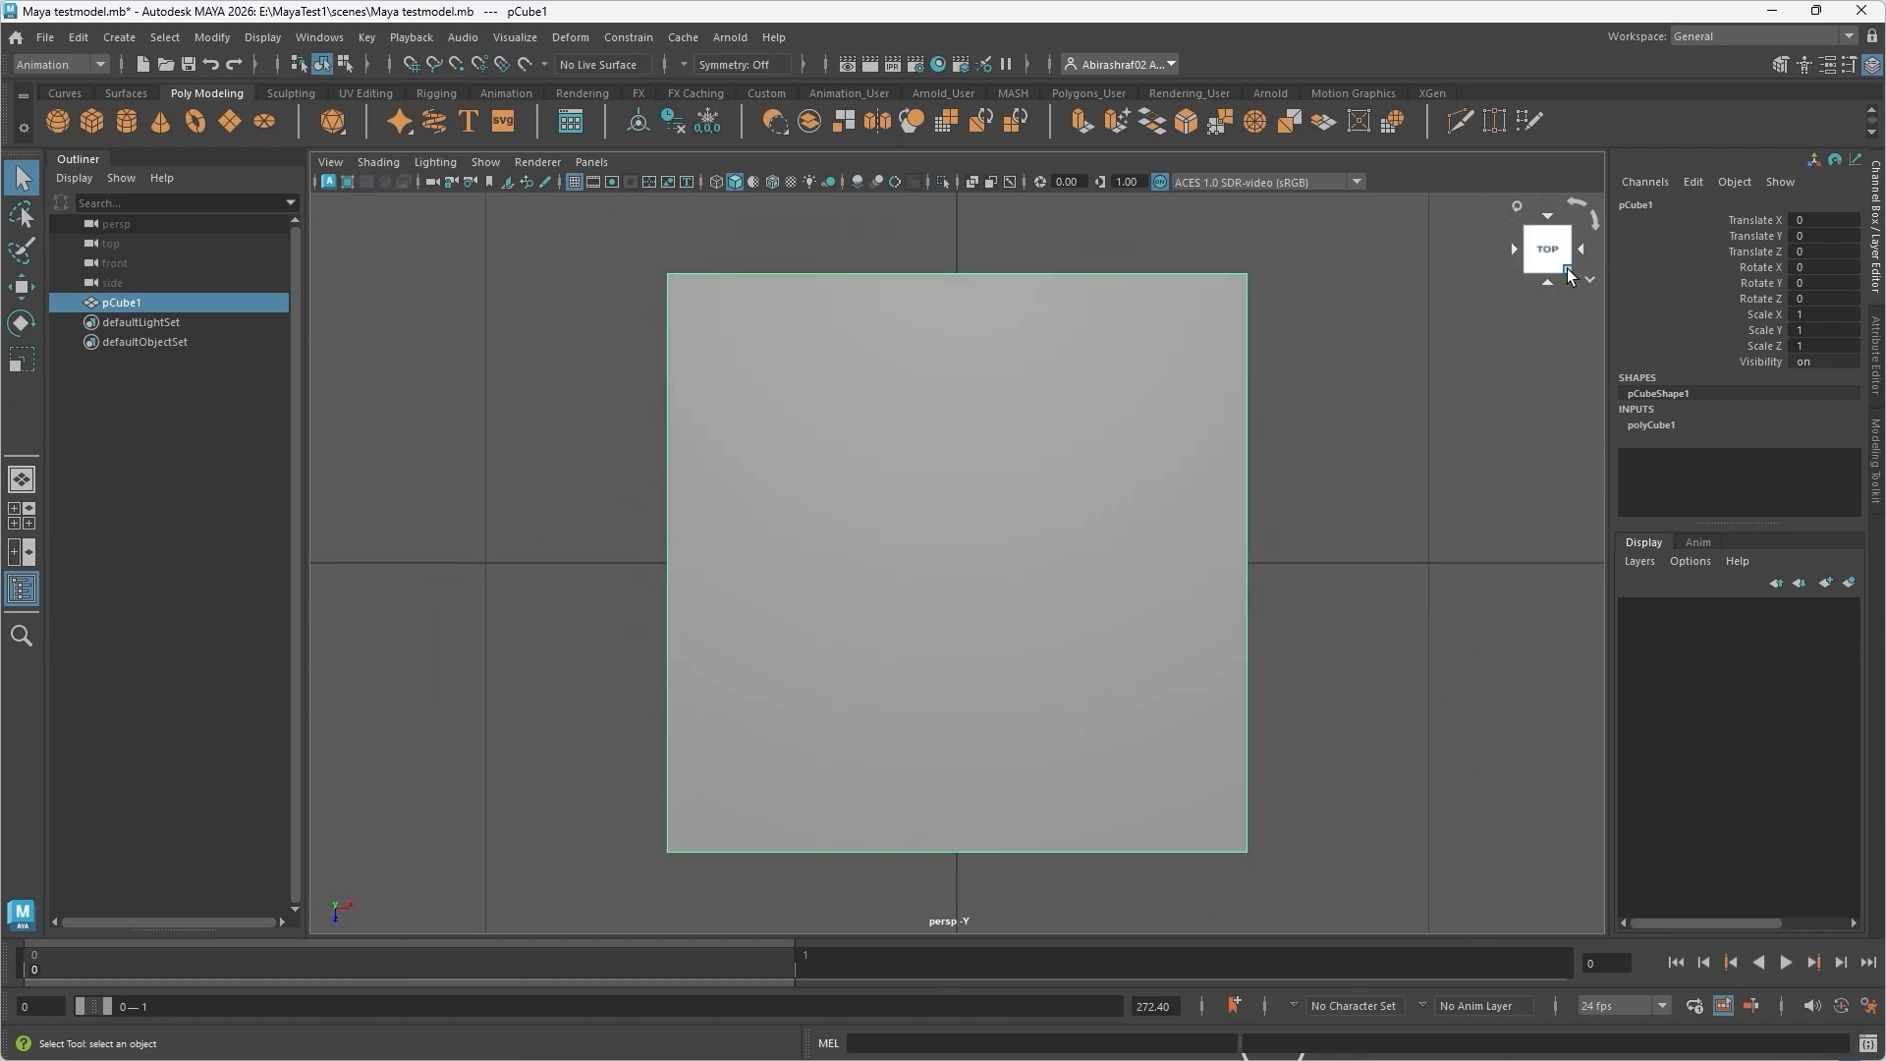
{"action": "left_click", "coordinate": [1566, 271]}
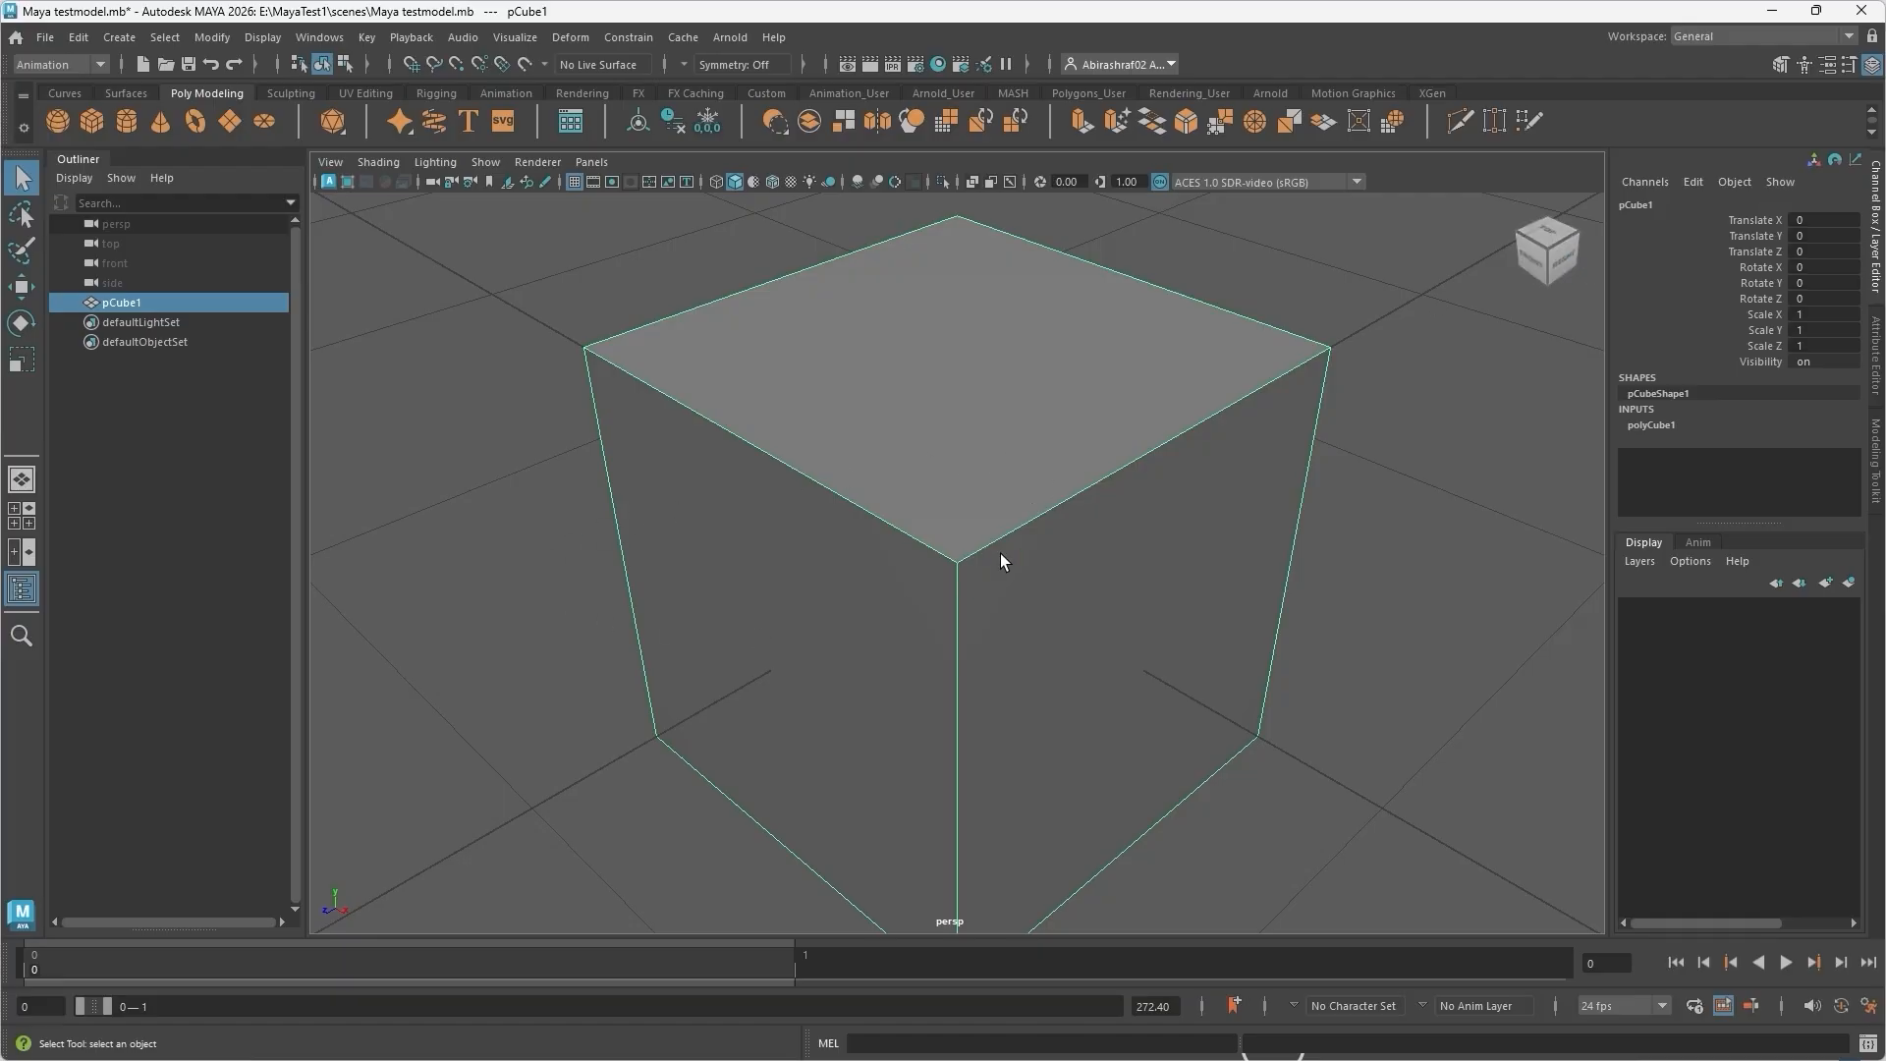
Zoom in and out on the cube in the perspective view to examine it against the grid
{"action": "scroll", "coordinate": [999, 552], "scroll_direction": "down", "scroll_amount": 10}
{"action": "scroll", "coordinate": [1000, 552], "scroll_direction": "up", "scroll_amount": 5}
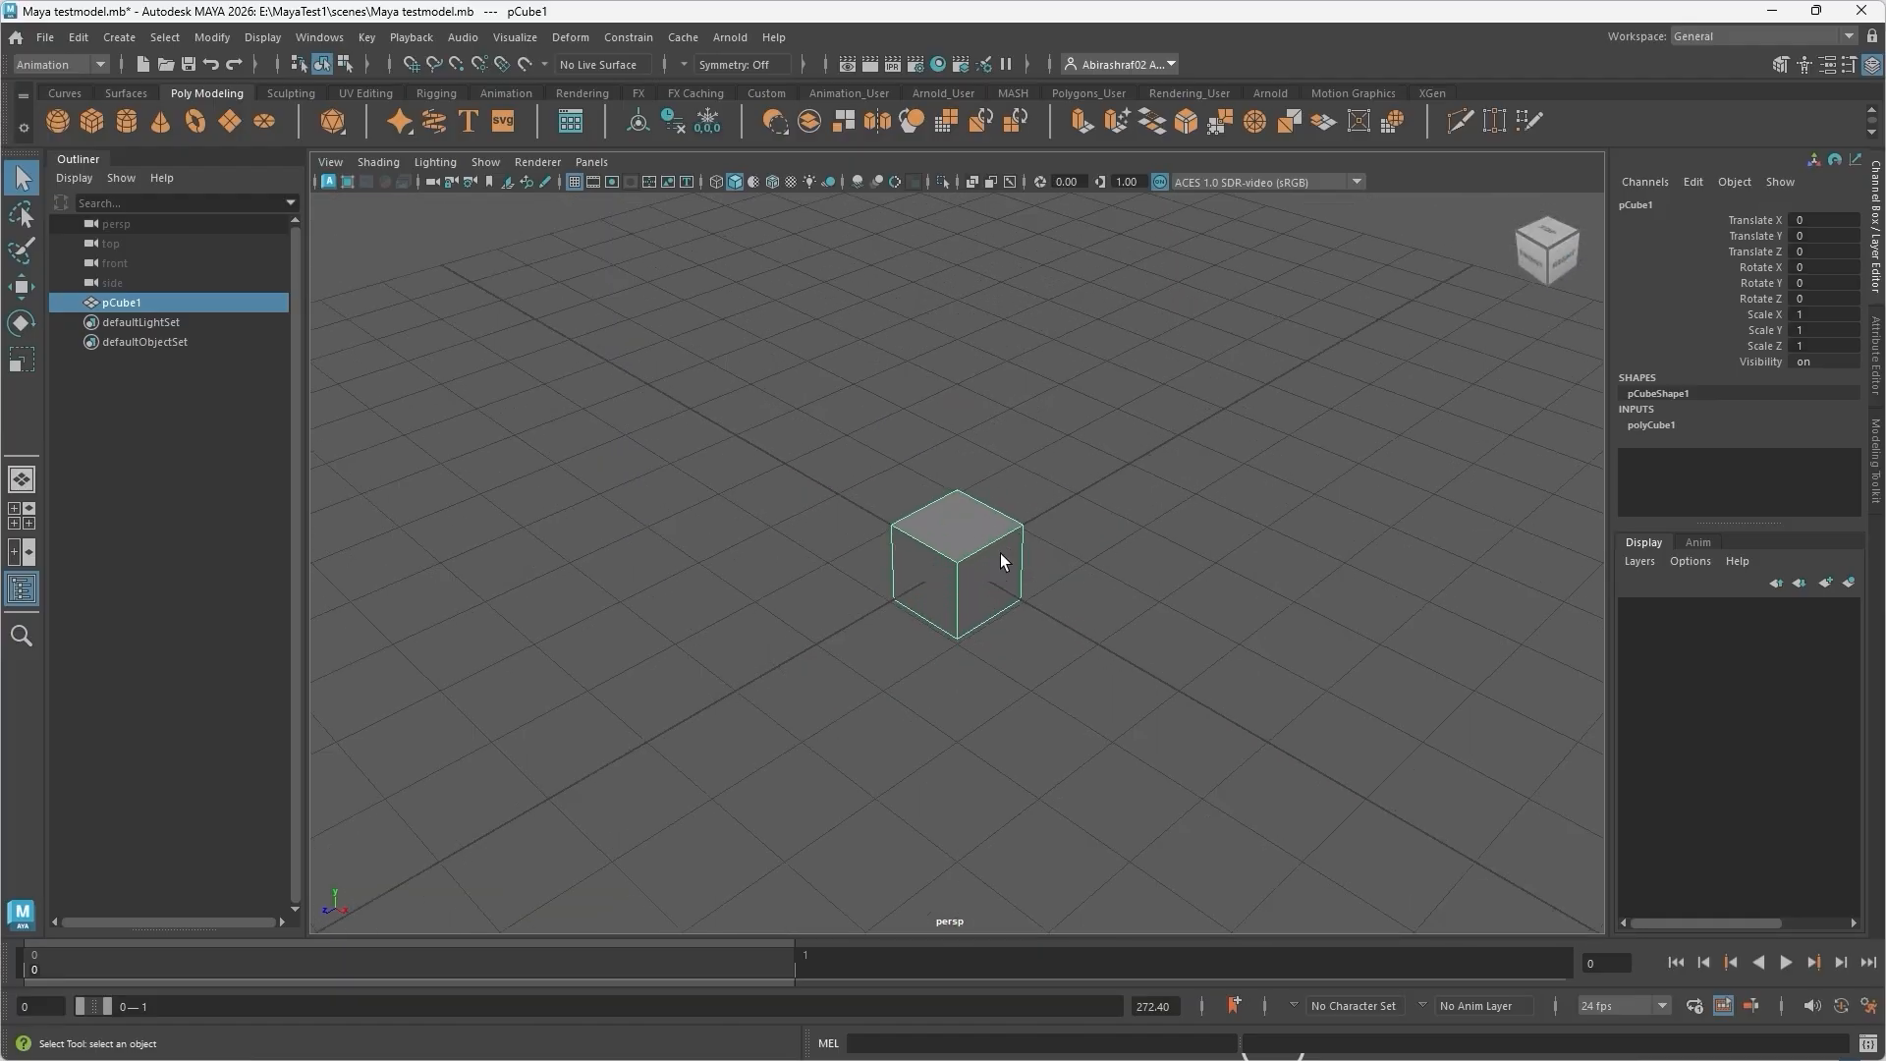
{"action": "scroll", "coordinate": [1000, 552], "scroll_direction": "up", "scroll_amount": 3}
{"action": "scroll", "coordinate": [1000, 552], "scroll_direction": "down", "scroll_amount": 8}
{"action": "scroll", "coordinate": [1000, 552], "scroll_direction": "up", "scroll_amount": 4}
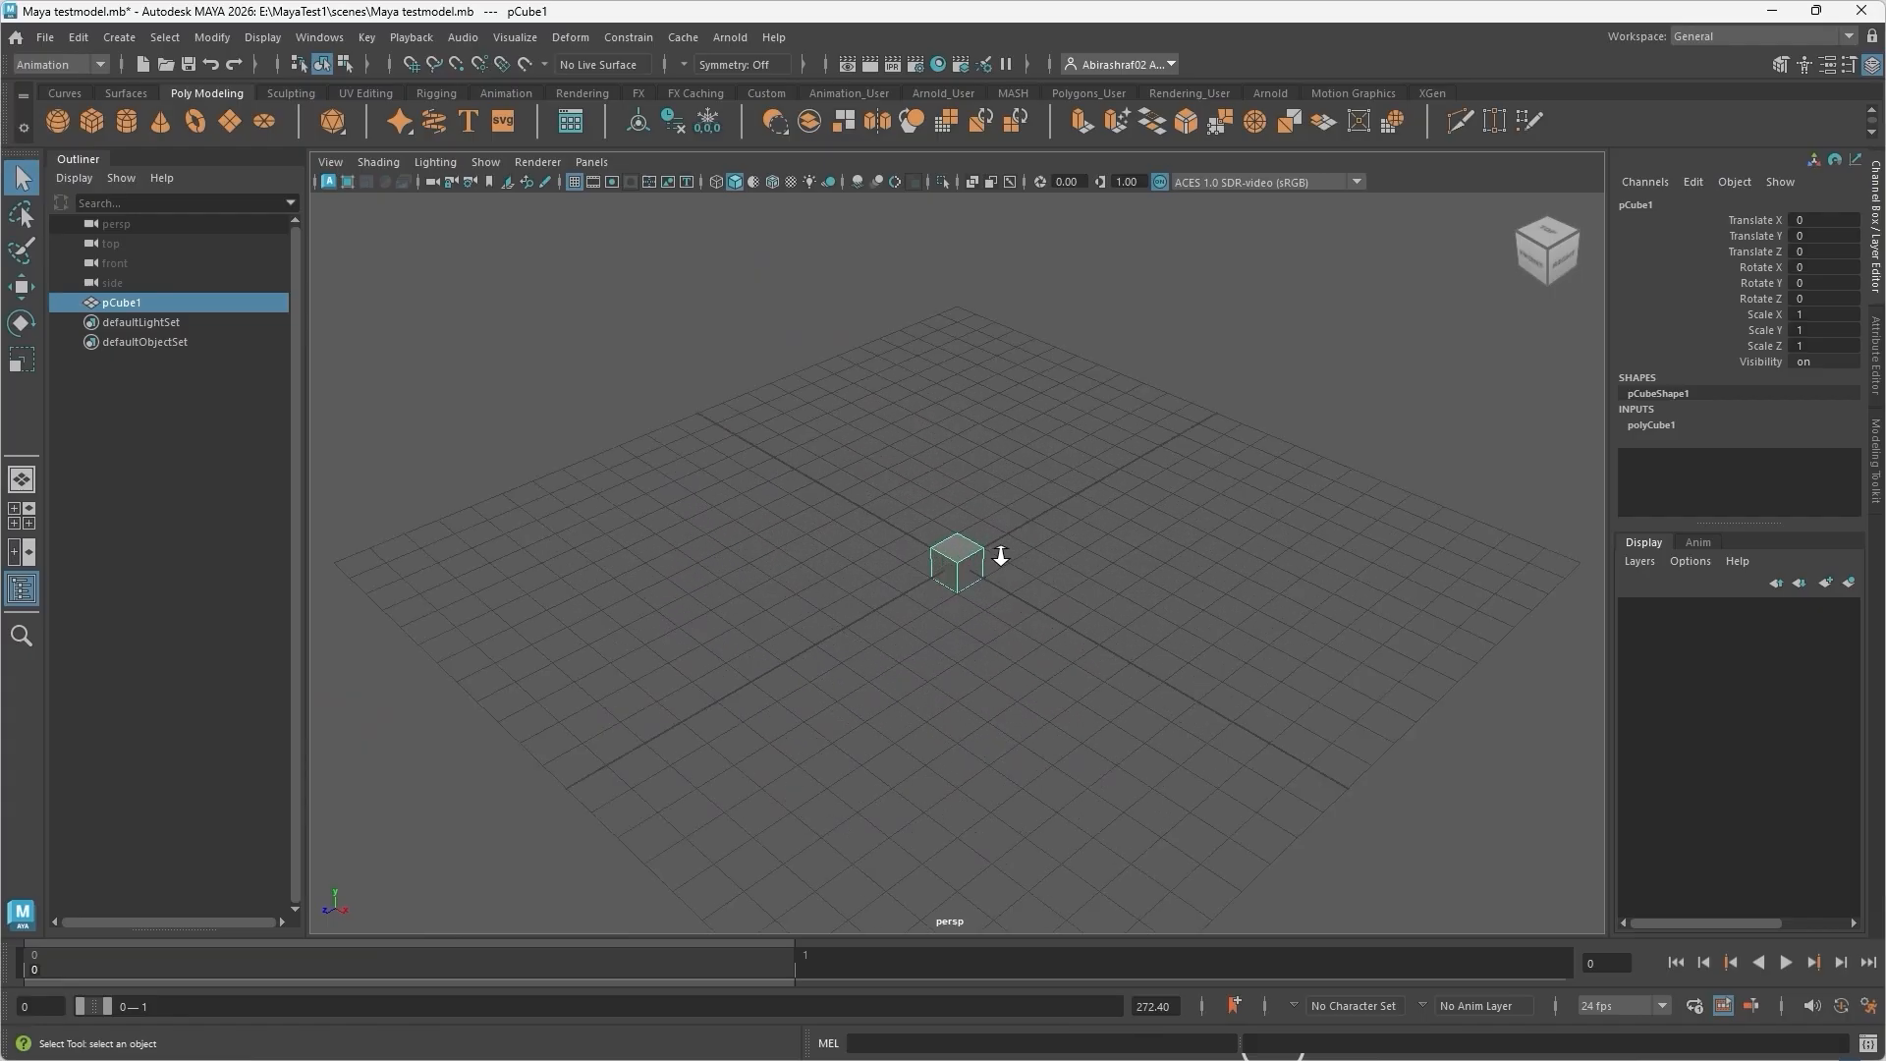
{"action": "scroll", "coordinate": [1000, 556], "scroll_direction": "up", "scroll_amount": 5}
{"action": "scroll", "coordinate": [999, 556], "scroll_direction": "up", "scroll_amount": 1}
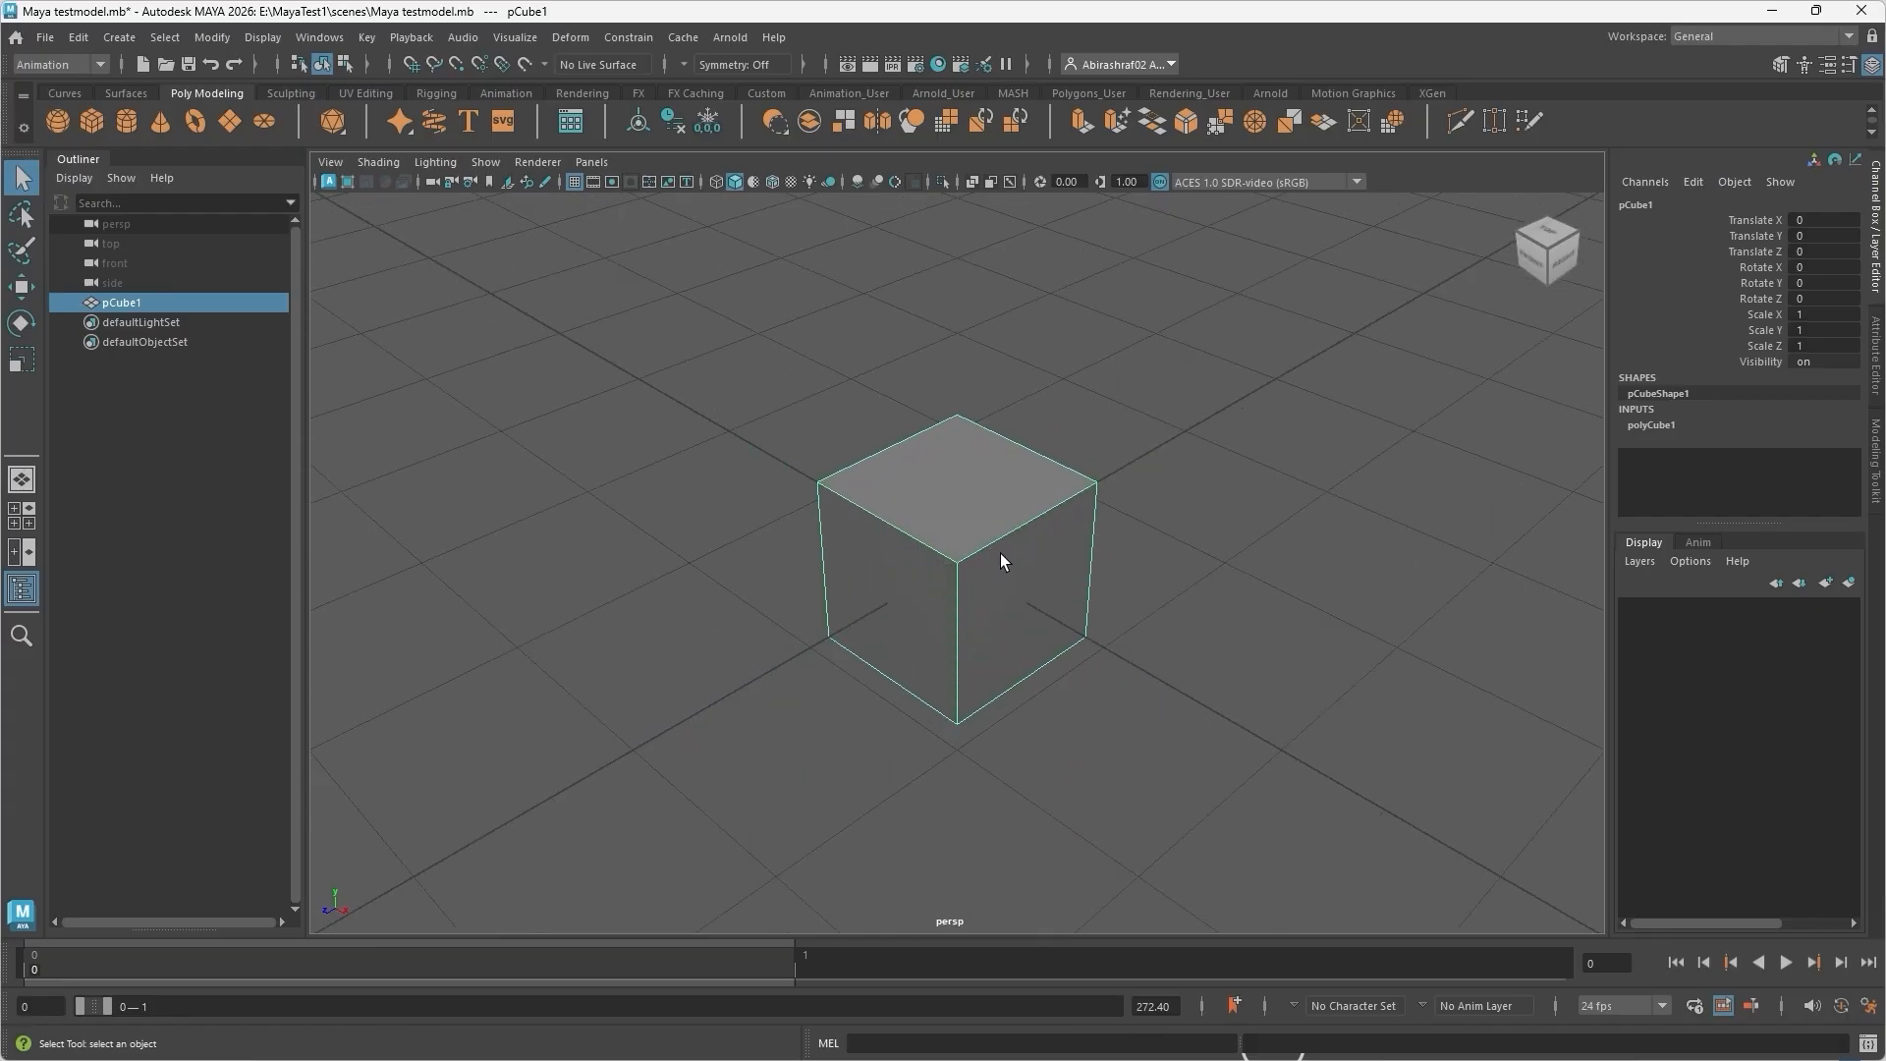
{"action": "key", "text": "ctrl"}
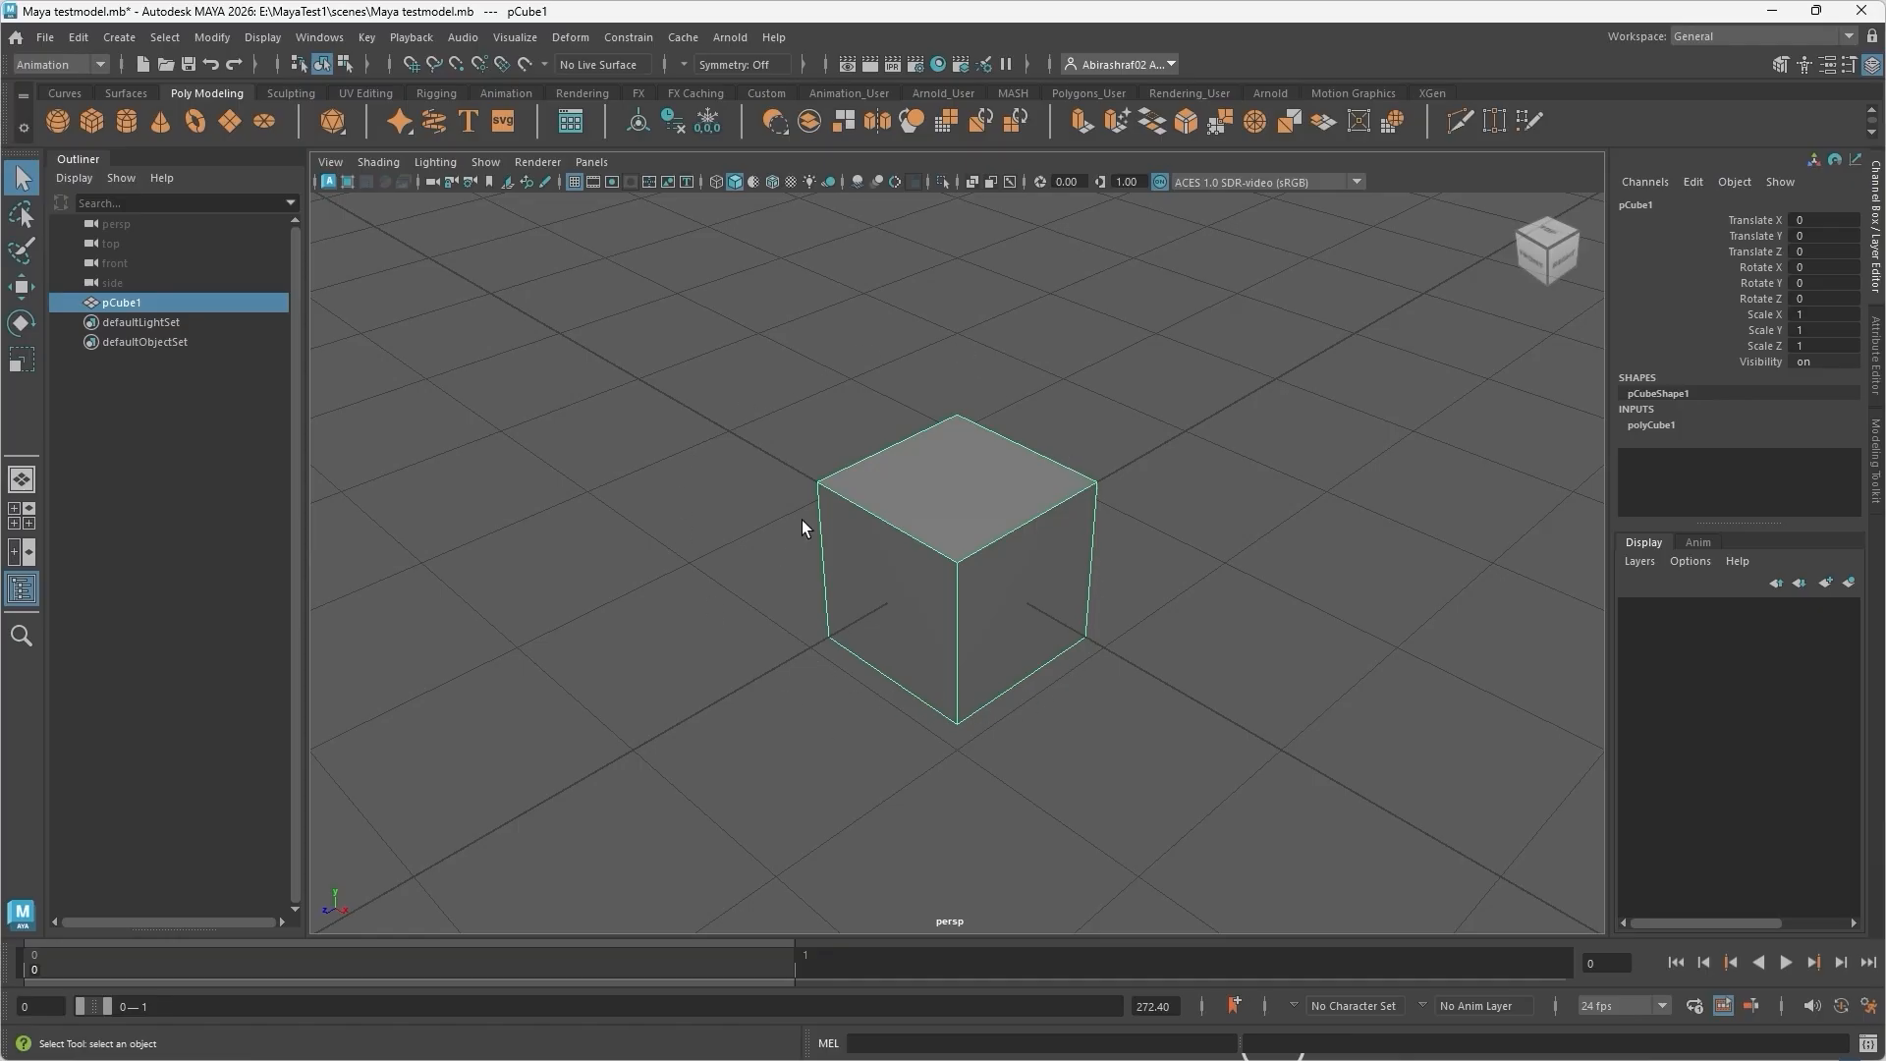
{"action": "scroll", "coordinate": [1084, 497], "scroll_direction": "down", "scroll_amount": 5}
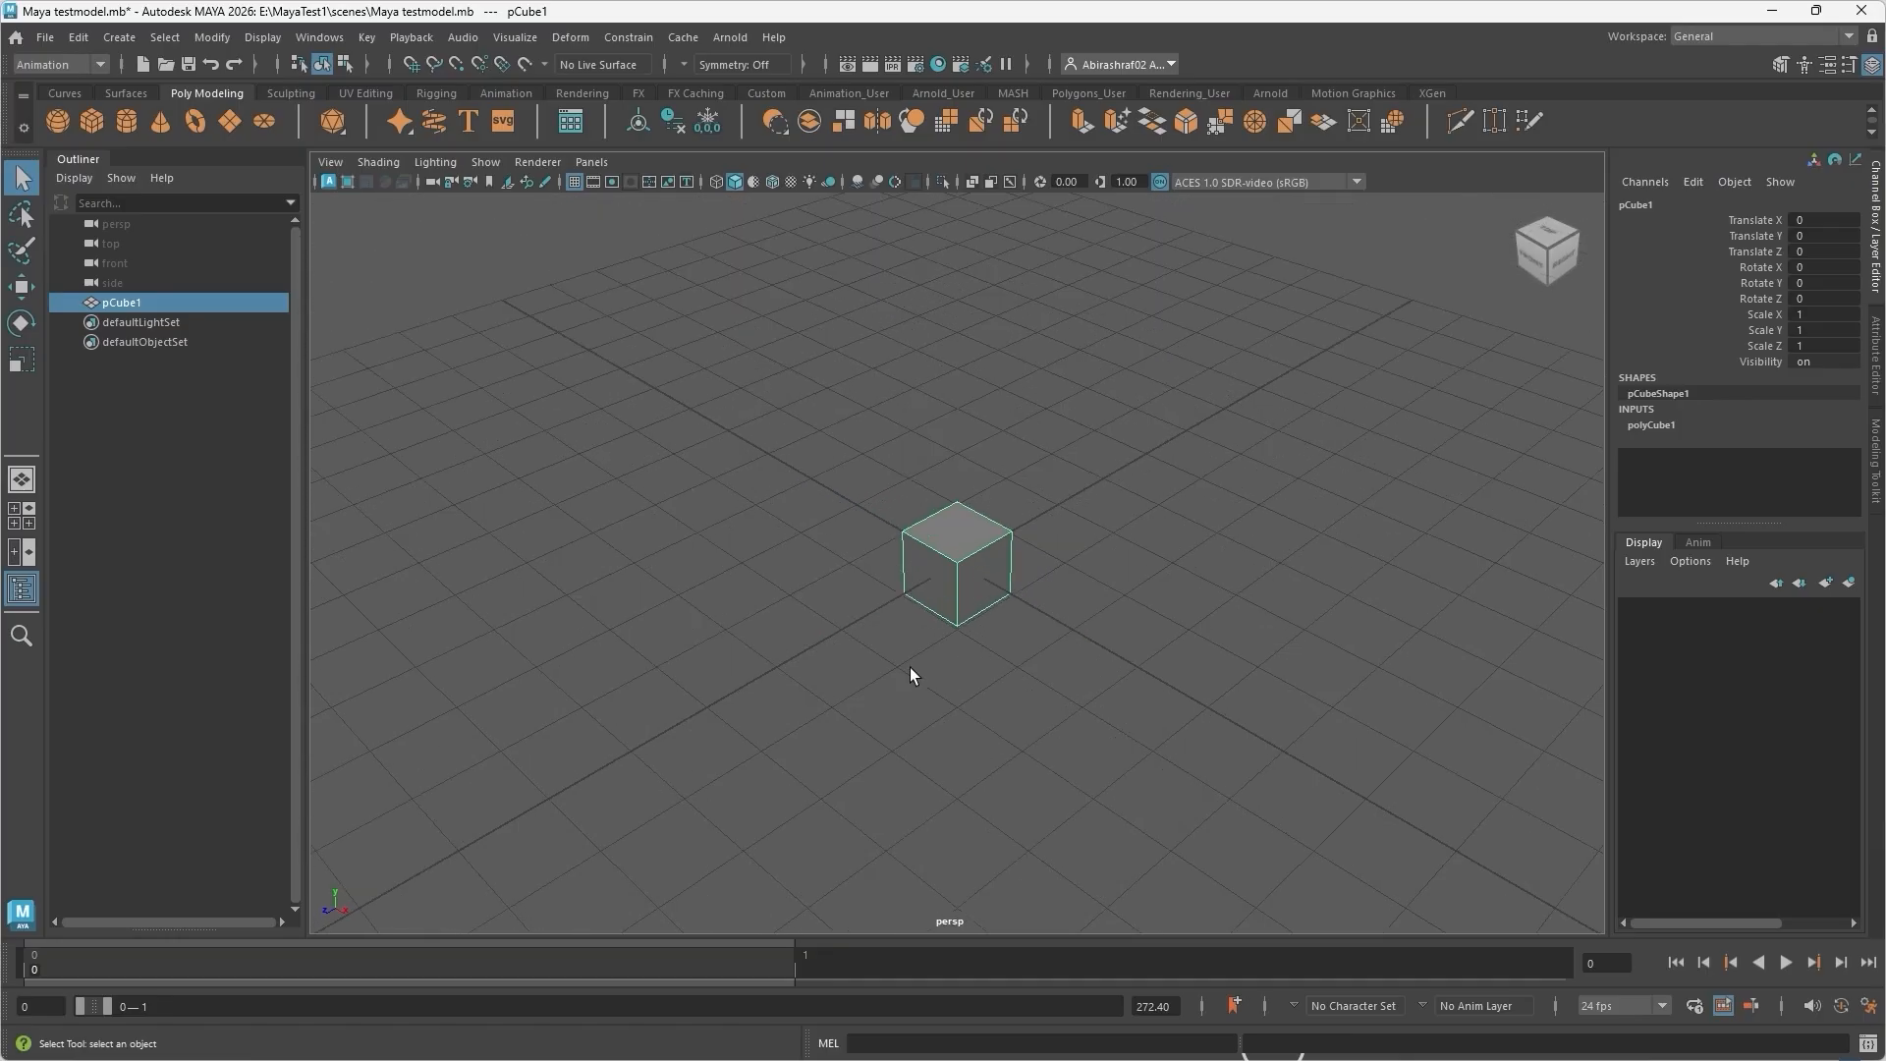
Switch to the four-view layout and examine the cube in the top view at different zoom levels
{"action": "left_click", "coordinate": [29, 518]}
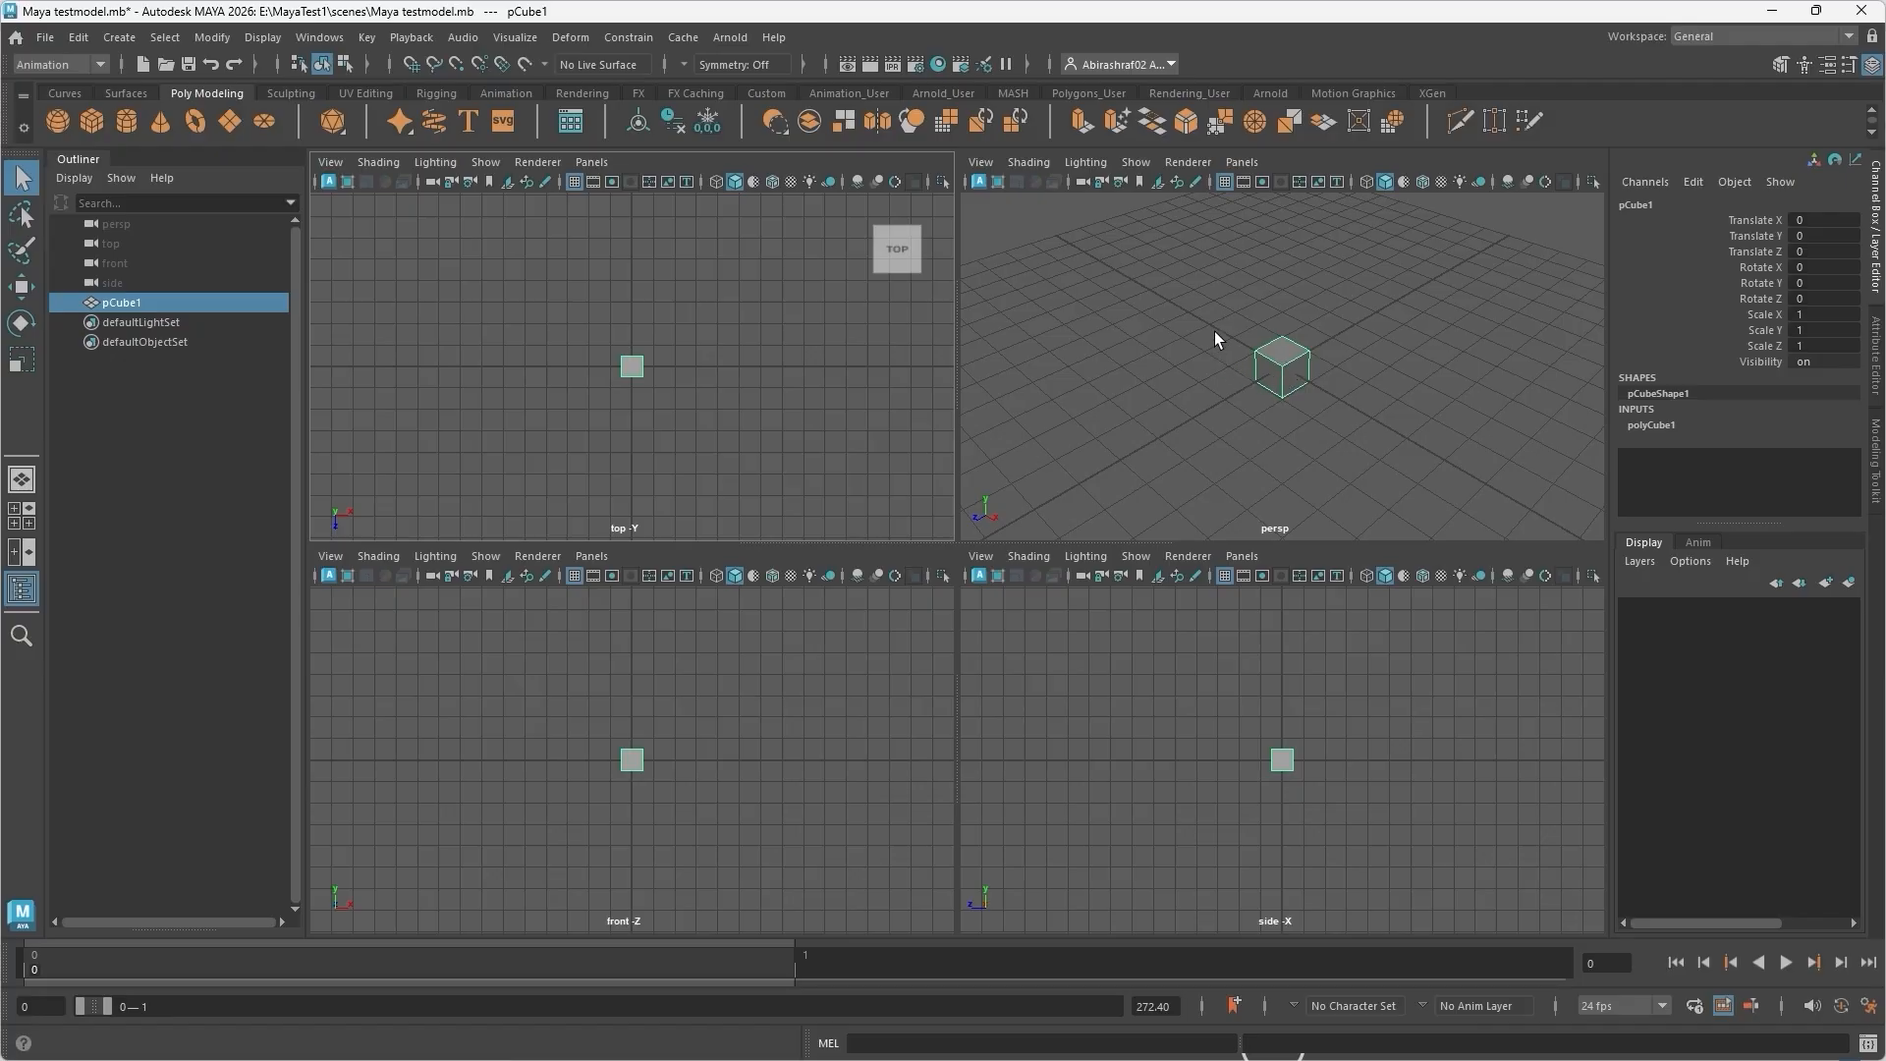
{"action": "scroll", "coordinate": [639, 368], "scroll_direction": "up", "scroll_amount": 5}
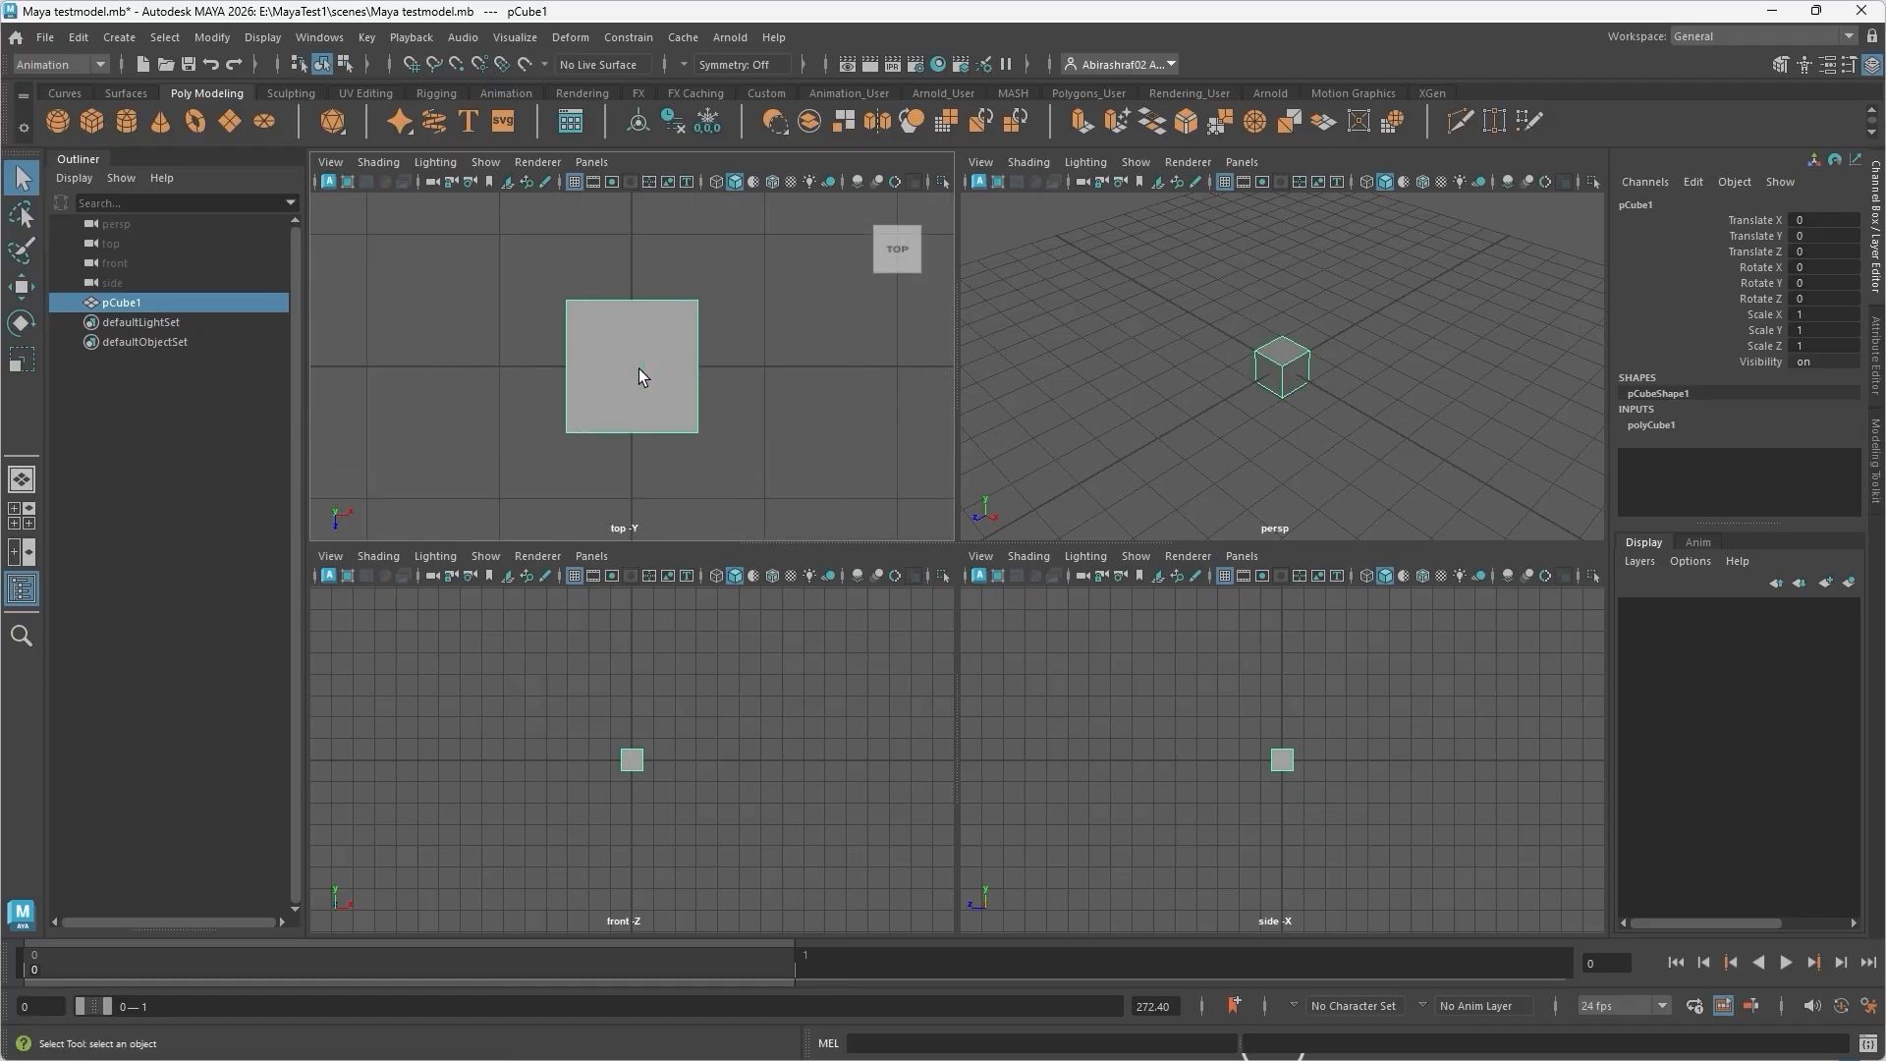
{"action": "scroll", "coordinate": [638, 368], "scroll_direction": "down", "scroll_amount": 5}
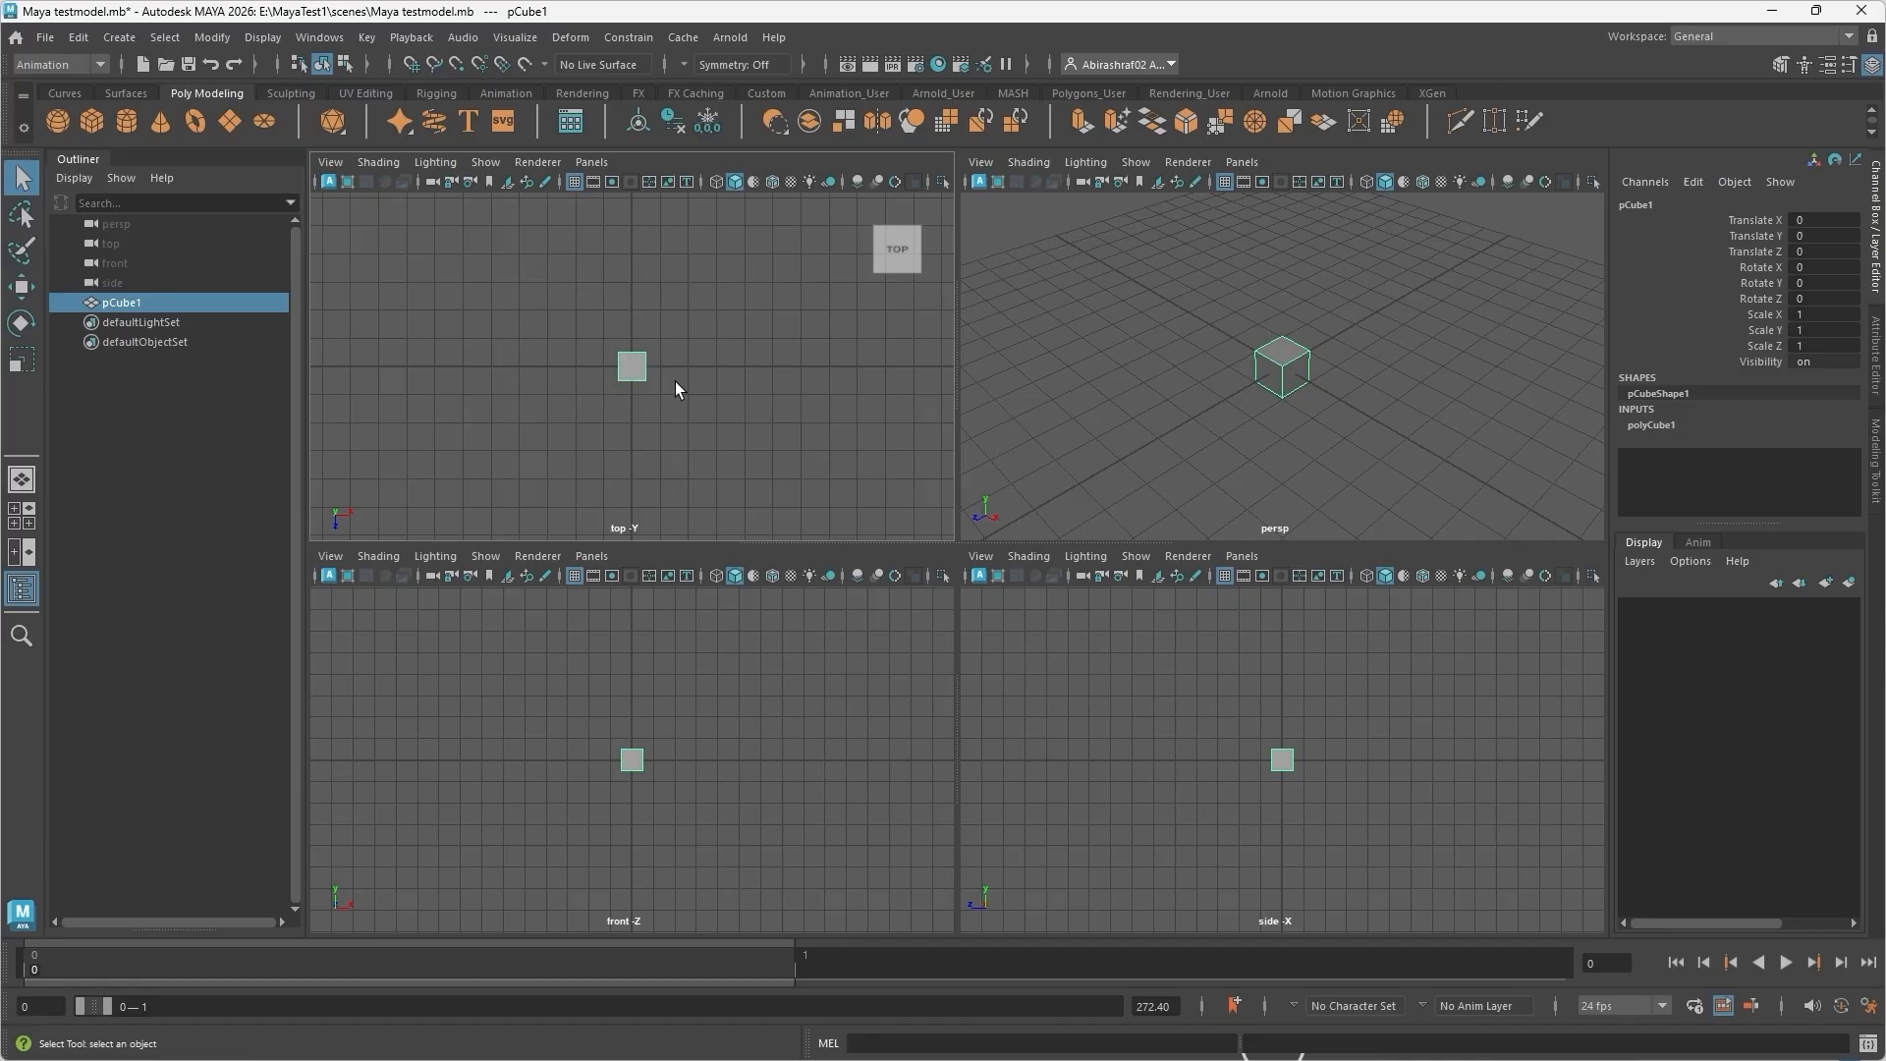
{"action": "scroll", "coordinate": [621, 384], "scroll_direction": "up", "scroll_amount": 5}
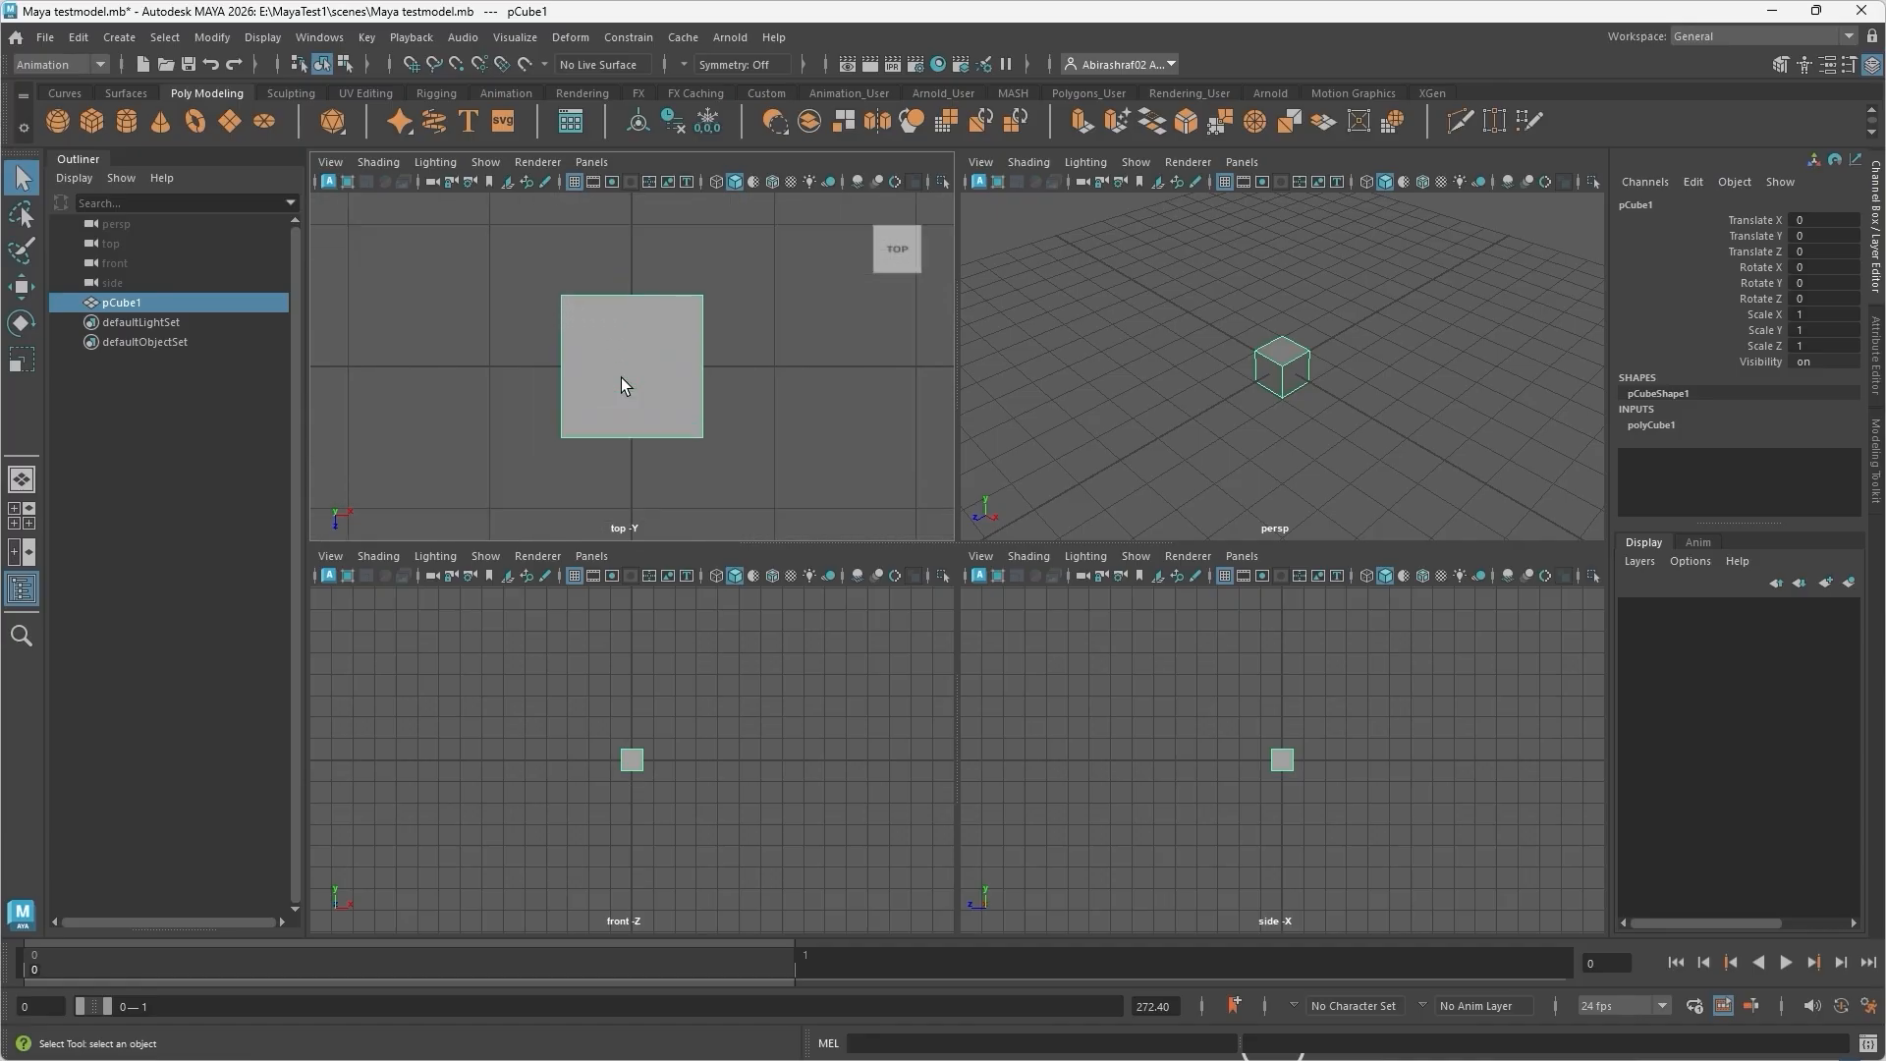
{"action": "scroll", "coordinate": [622, 378], "scroll_direction": "up", "scroll_amount": 1}
{"action": "scroll", "coordinate": [625, 373], "scroll_direction": "down", "scroll_amount": 6}
{"action": "scroll", "coordinate": [656, 380], "scroll_direction": "up", "scroll_amount": 3}
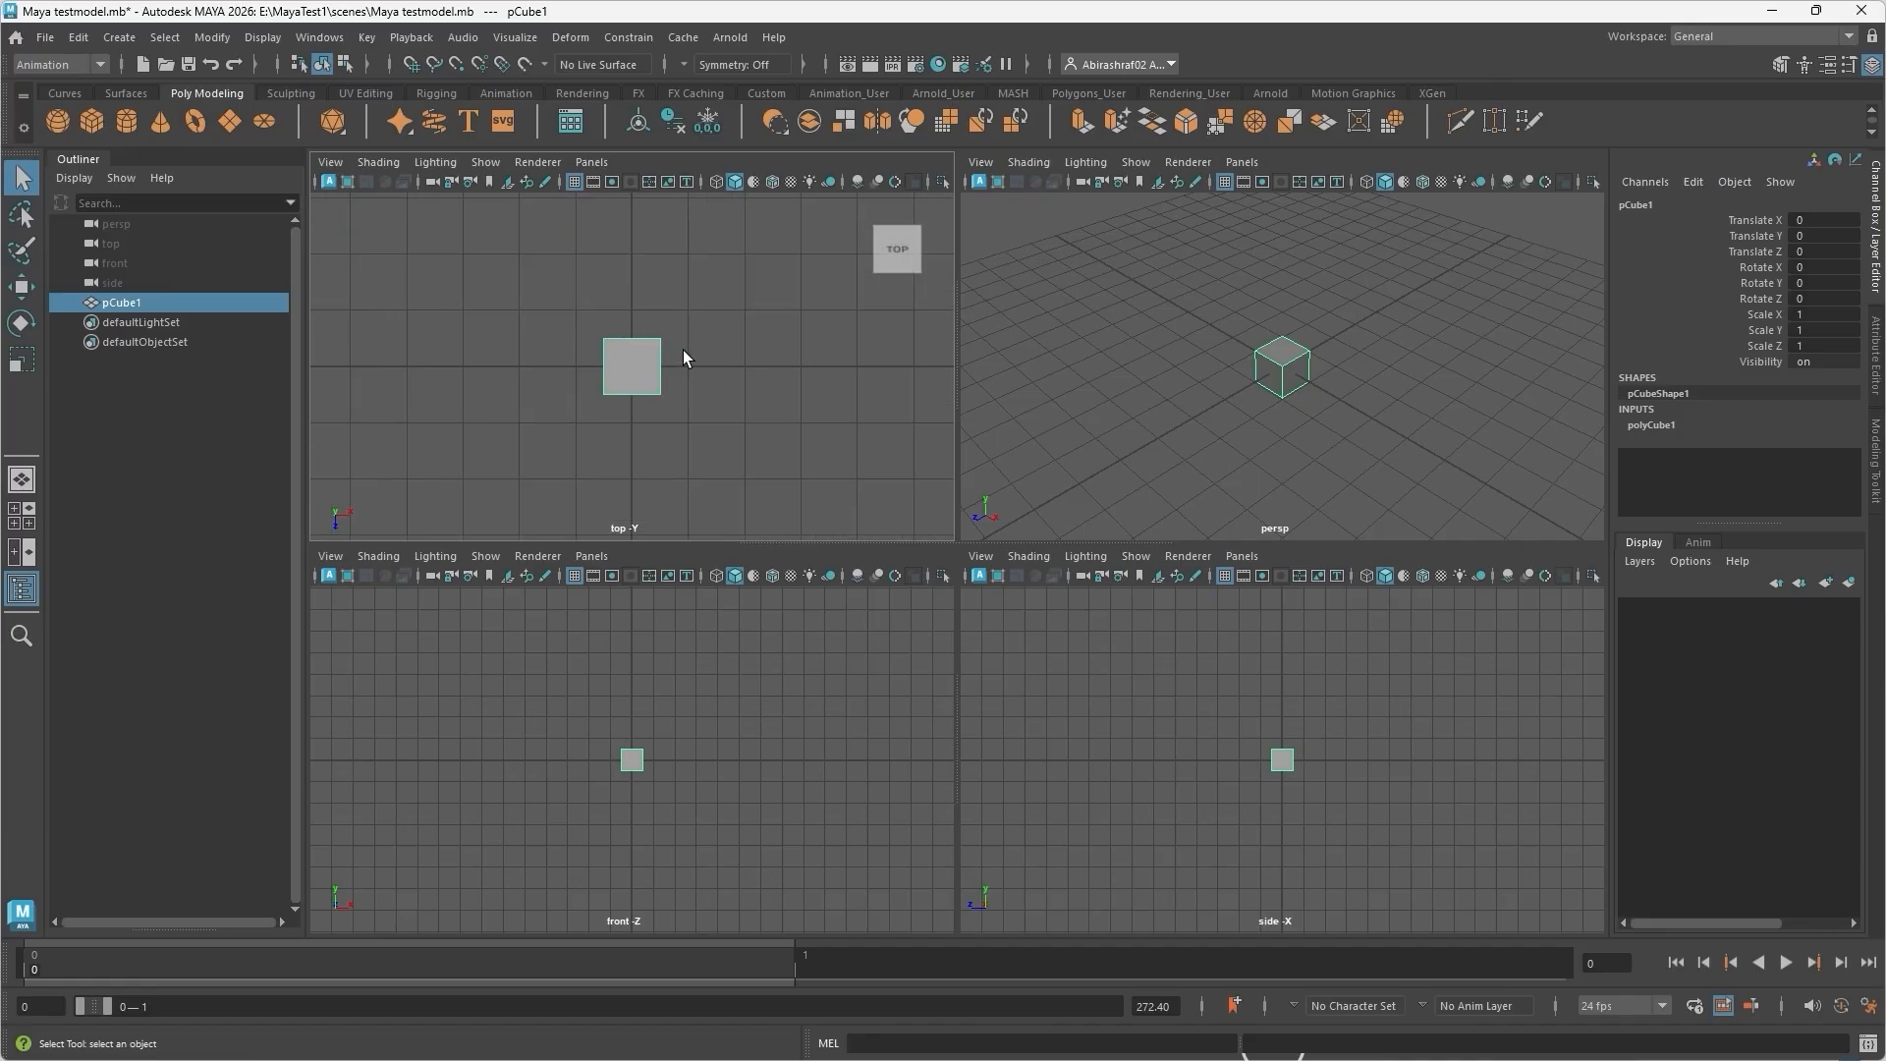
{"action": "scroll", "coordinate": [656, 360], "scroll_direction": "up", "scroll_amount": 3}
{"action": "scroll", "coordinate": [656, 359], "scroll_direction": "down", "scroll_amount": 5}
{"action": "scroll", "coordinate": [656, 359], "scroll_direction": "up", "scroll_amount": 3}
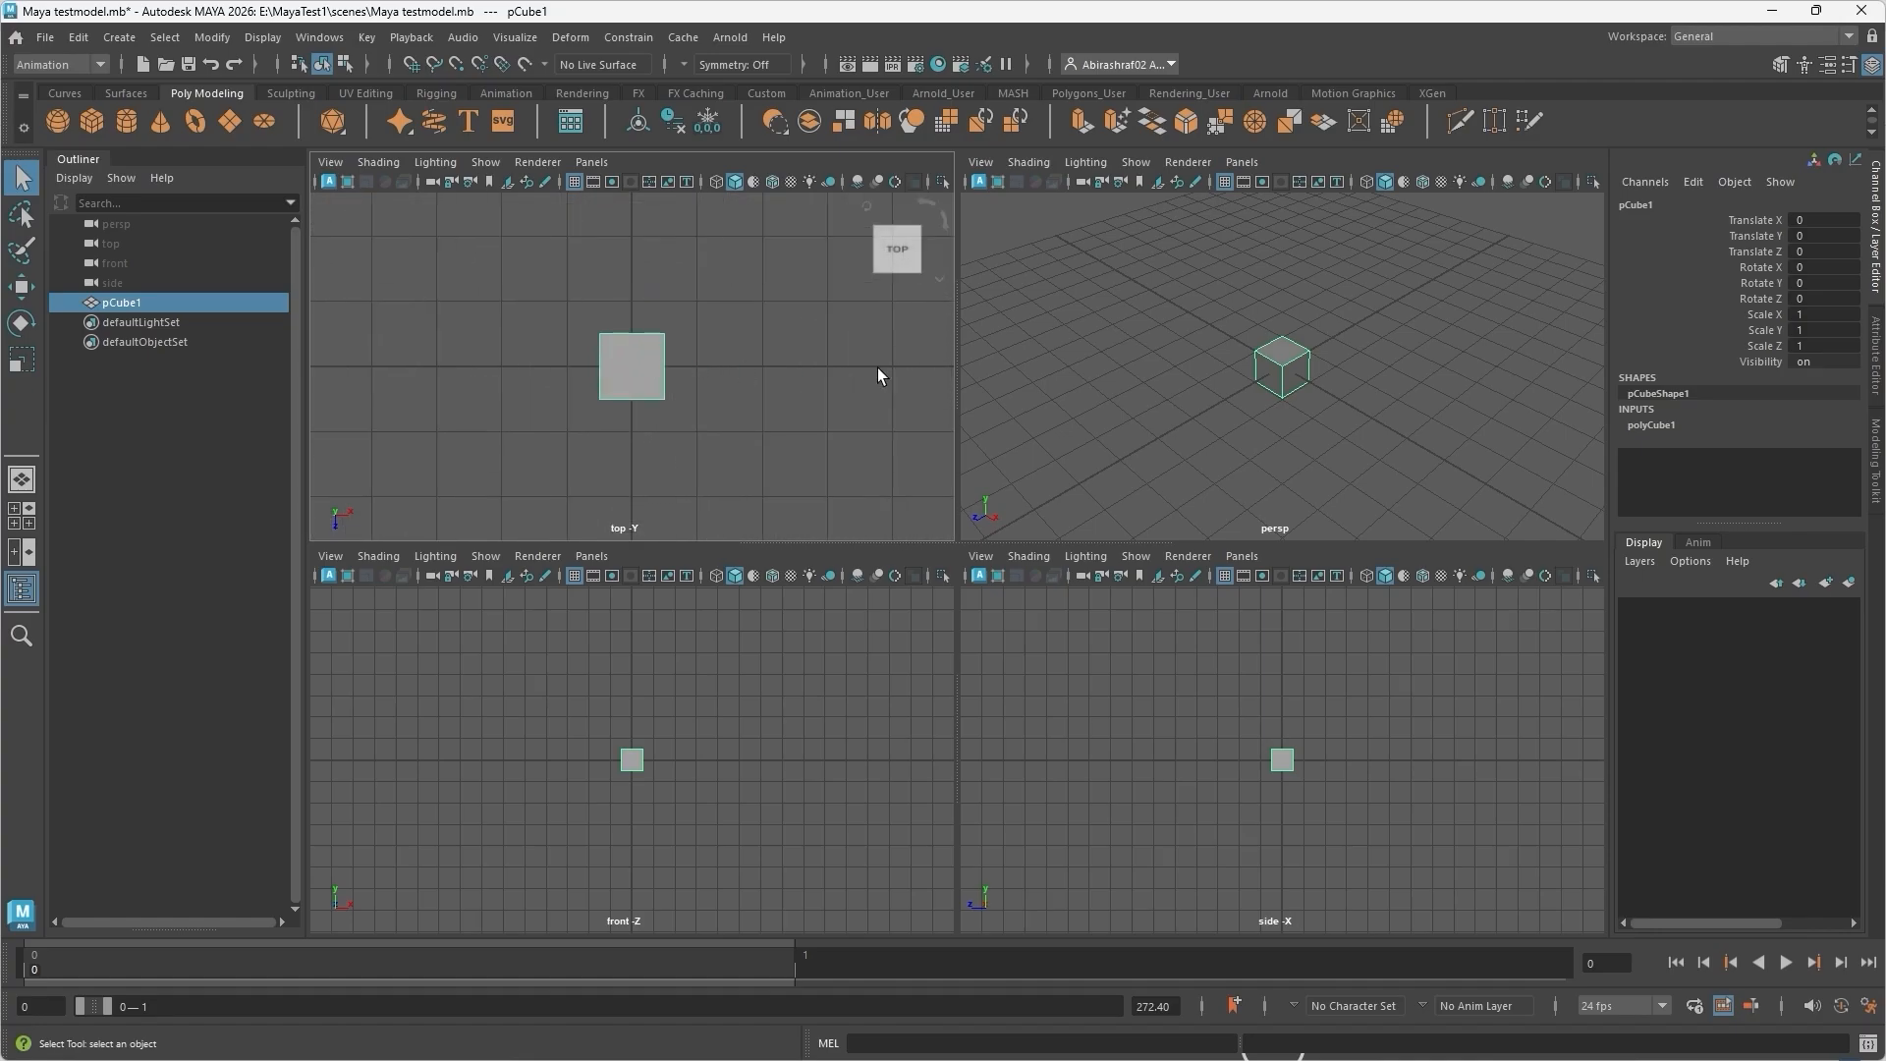
Examine the cube in the perspective view of the four-view layout at close and distant zoom levels
{"action": "scroll", "coordinate": [1336, 387], "scroll_direction": "up", "scroll_amount": 6}
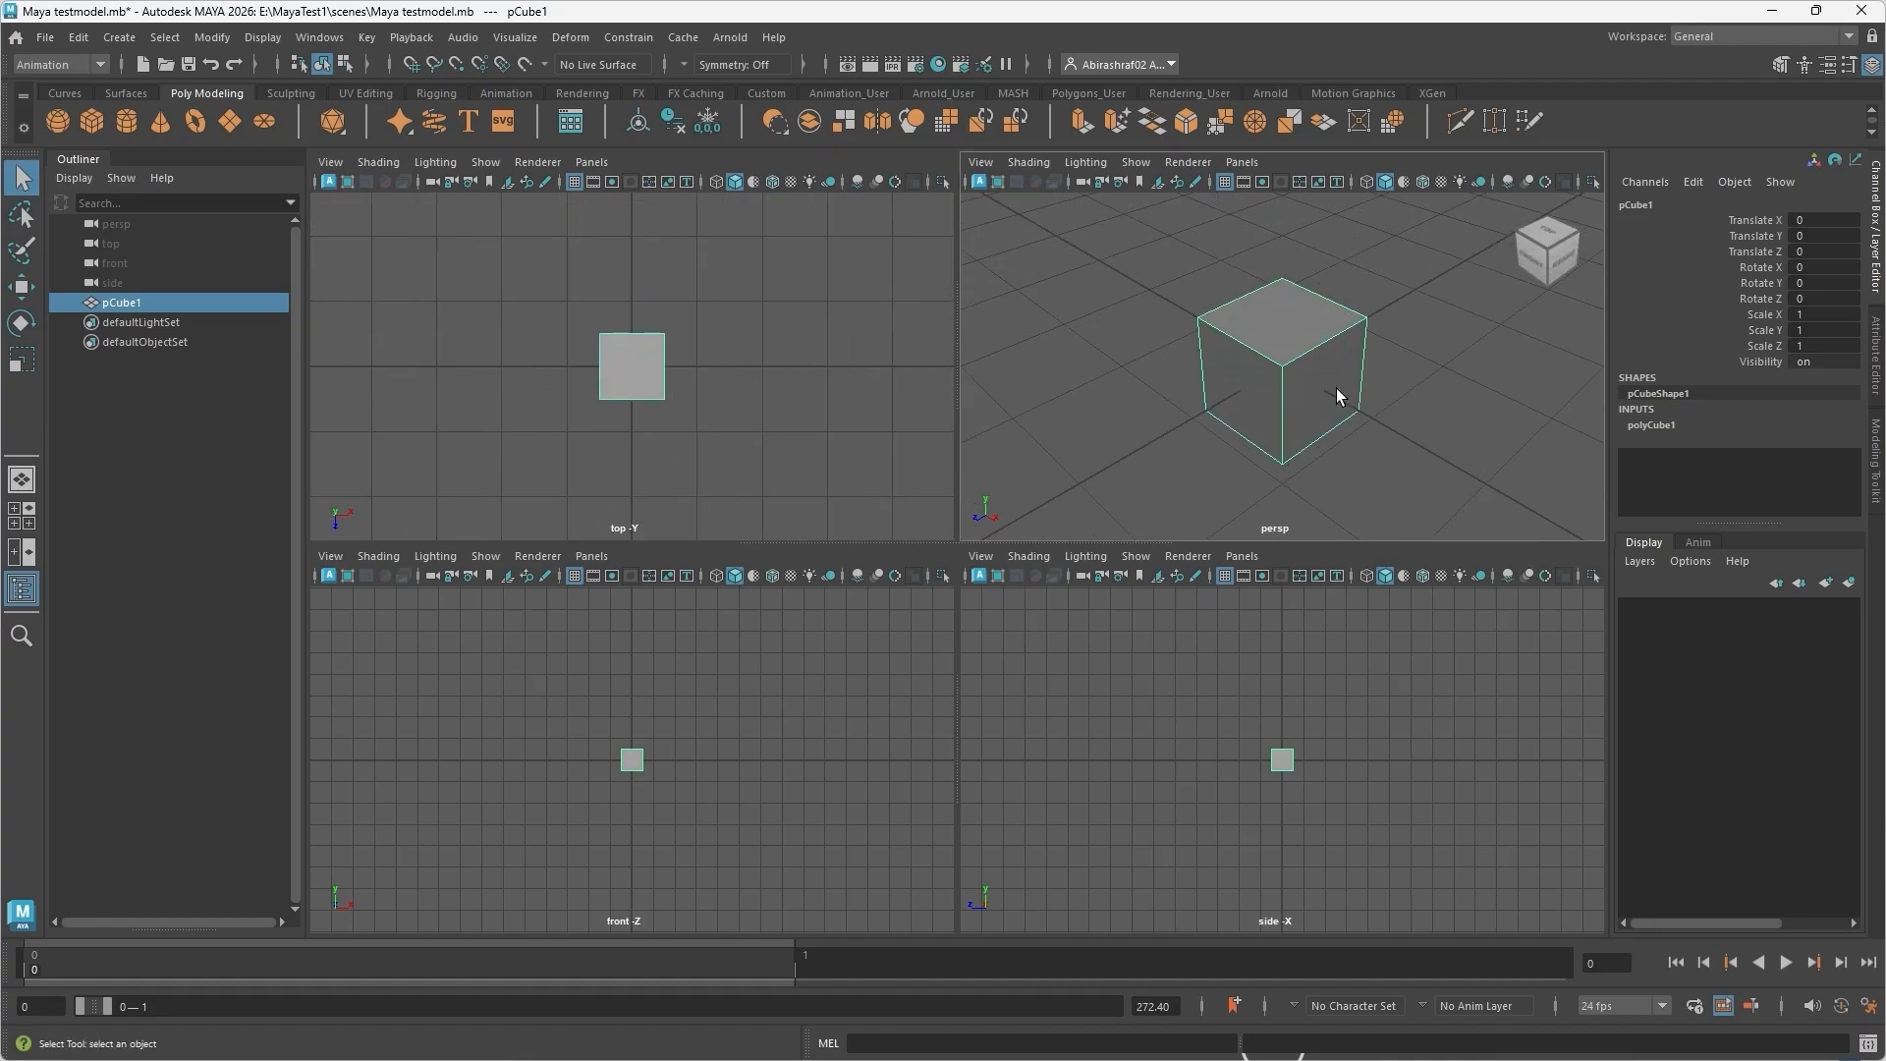
{"action": "scroll", "coordinate": [1336, 387], "scroll_direction": "down", "scroll_amount": 5}
{"action": "scroll", "coordinate": [1336, 387], "scroll_direction": "up", "scroll_amount": 3}
{"action": "scroll", "coordinate": [1336, 387], "scroll_direction": "up", "scroll_amount": 1}
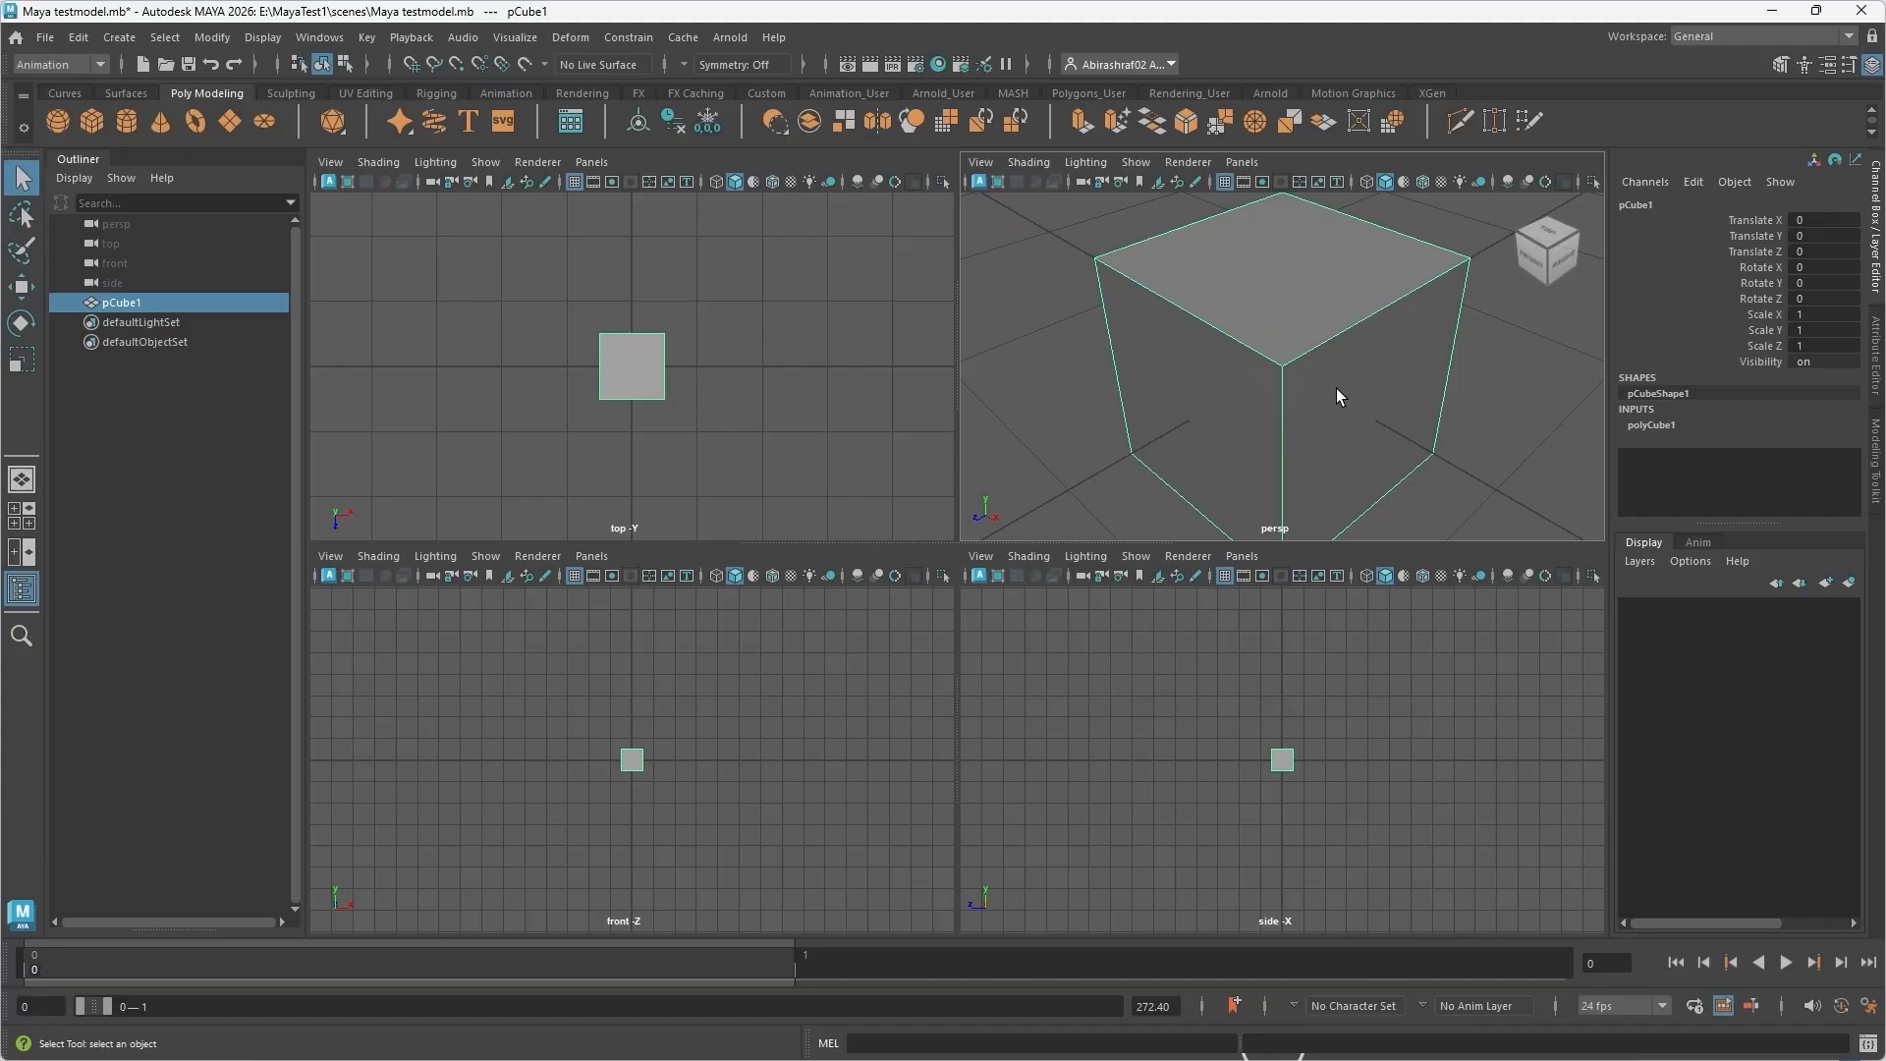
{"action": "scroll", "coordinate": [1336, 387], "scroll_direction": "down", "scroll_amount": 4}
{"action": "scroll", "coordinate": [1336, 387], "scroll_direction": "up", "scroll_amount": 2}
{"action": "scroll", "coordinate": [1334, 387], "scroll_direction": "down", "scroll_amount": 2}
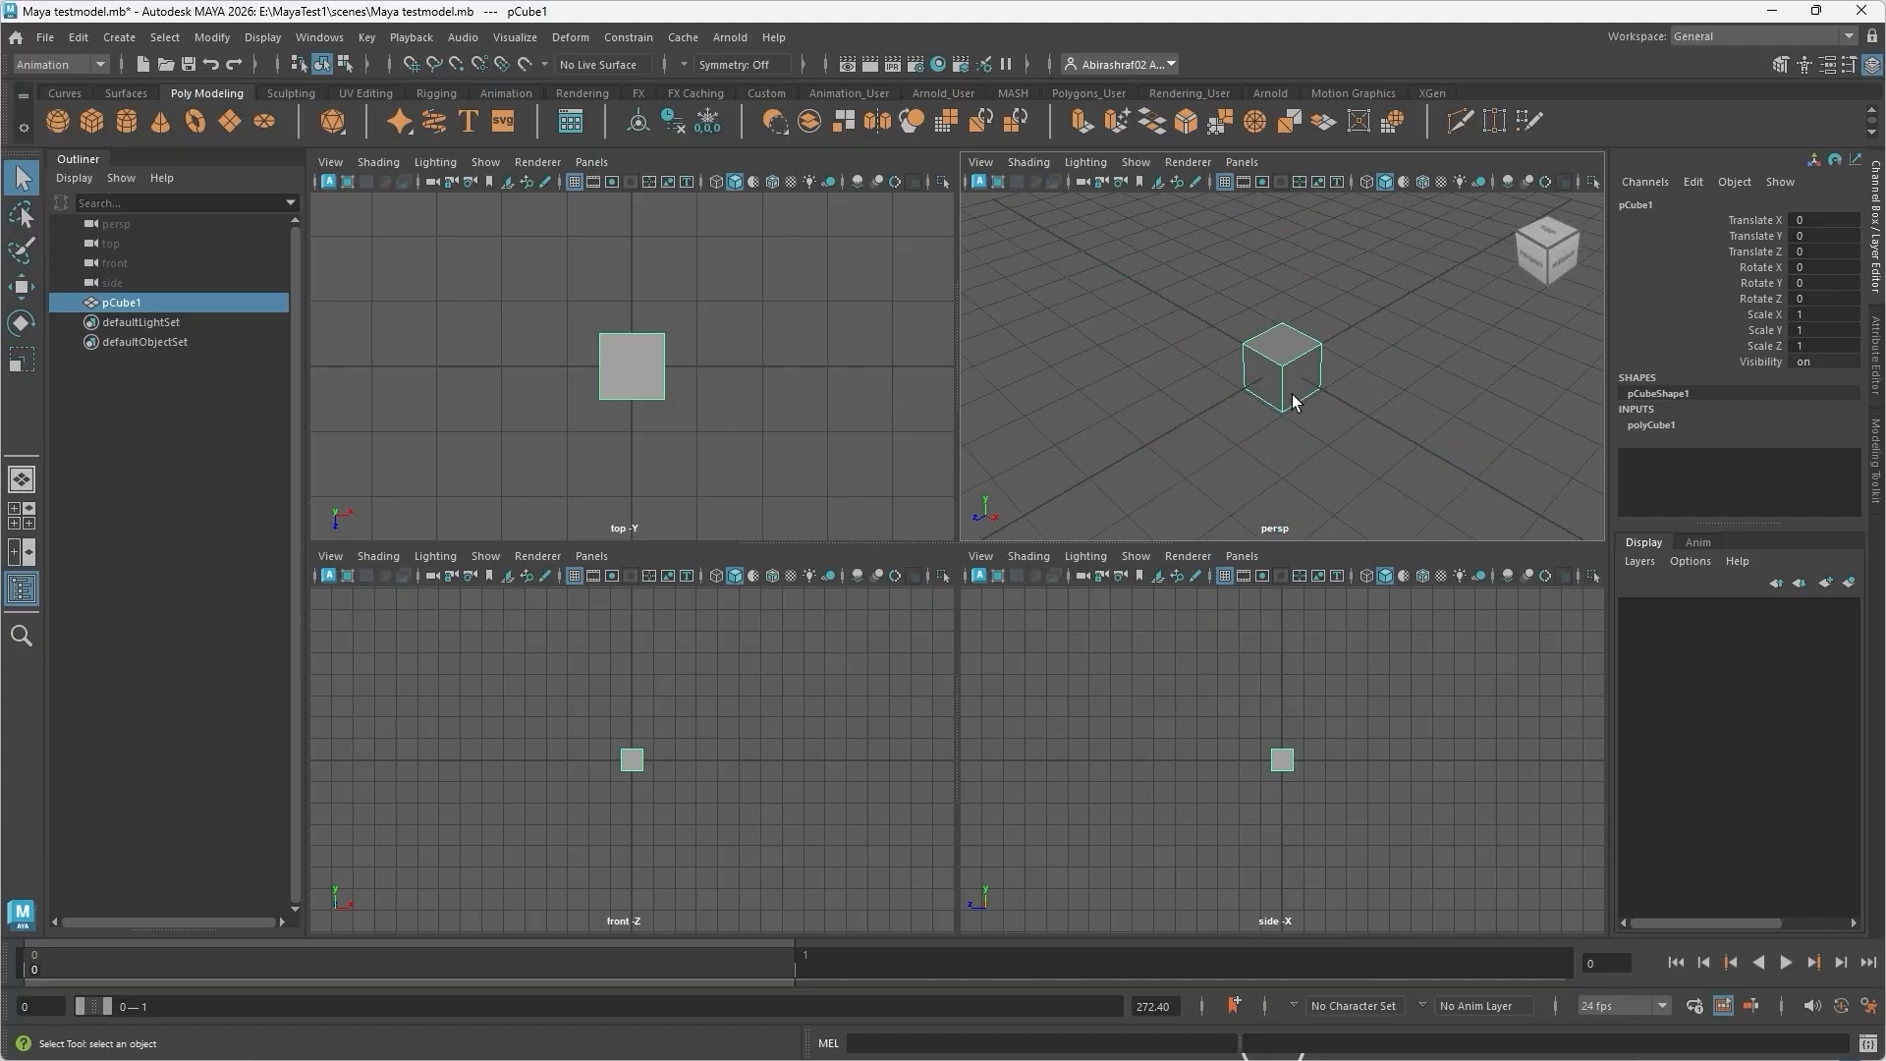
Examine the cube in the side view and the front view, ending with a close-up in the front view
{"action": "scroll", "coordinate": [1326, 774], "scroll_direction": "up", "scroll_amount": 6}
{"action": "scroll", "coordinate": [1326, 774], "scroll_direction": "down", "scroll_amount": 4}
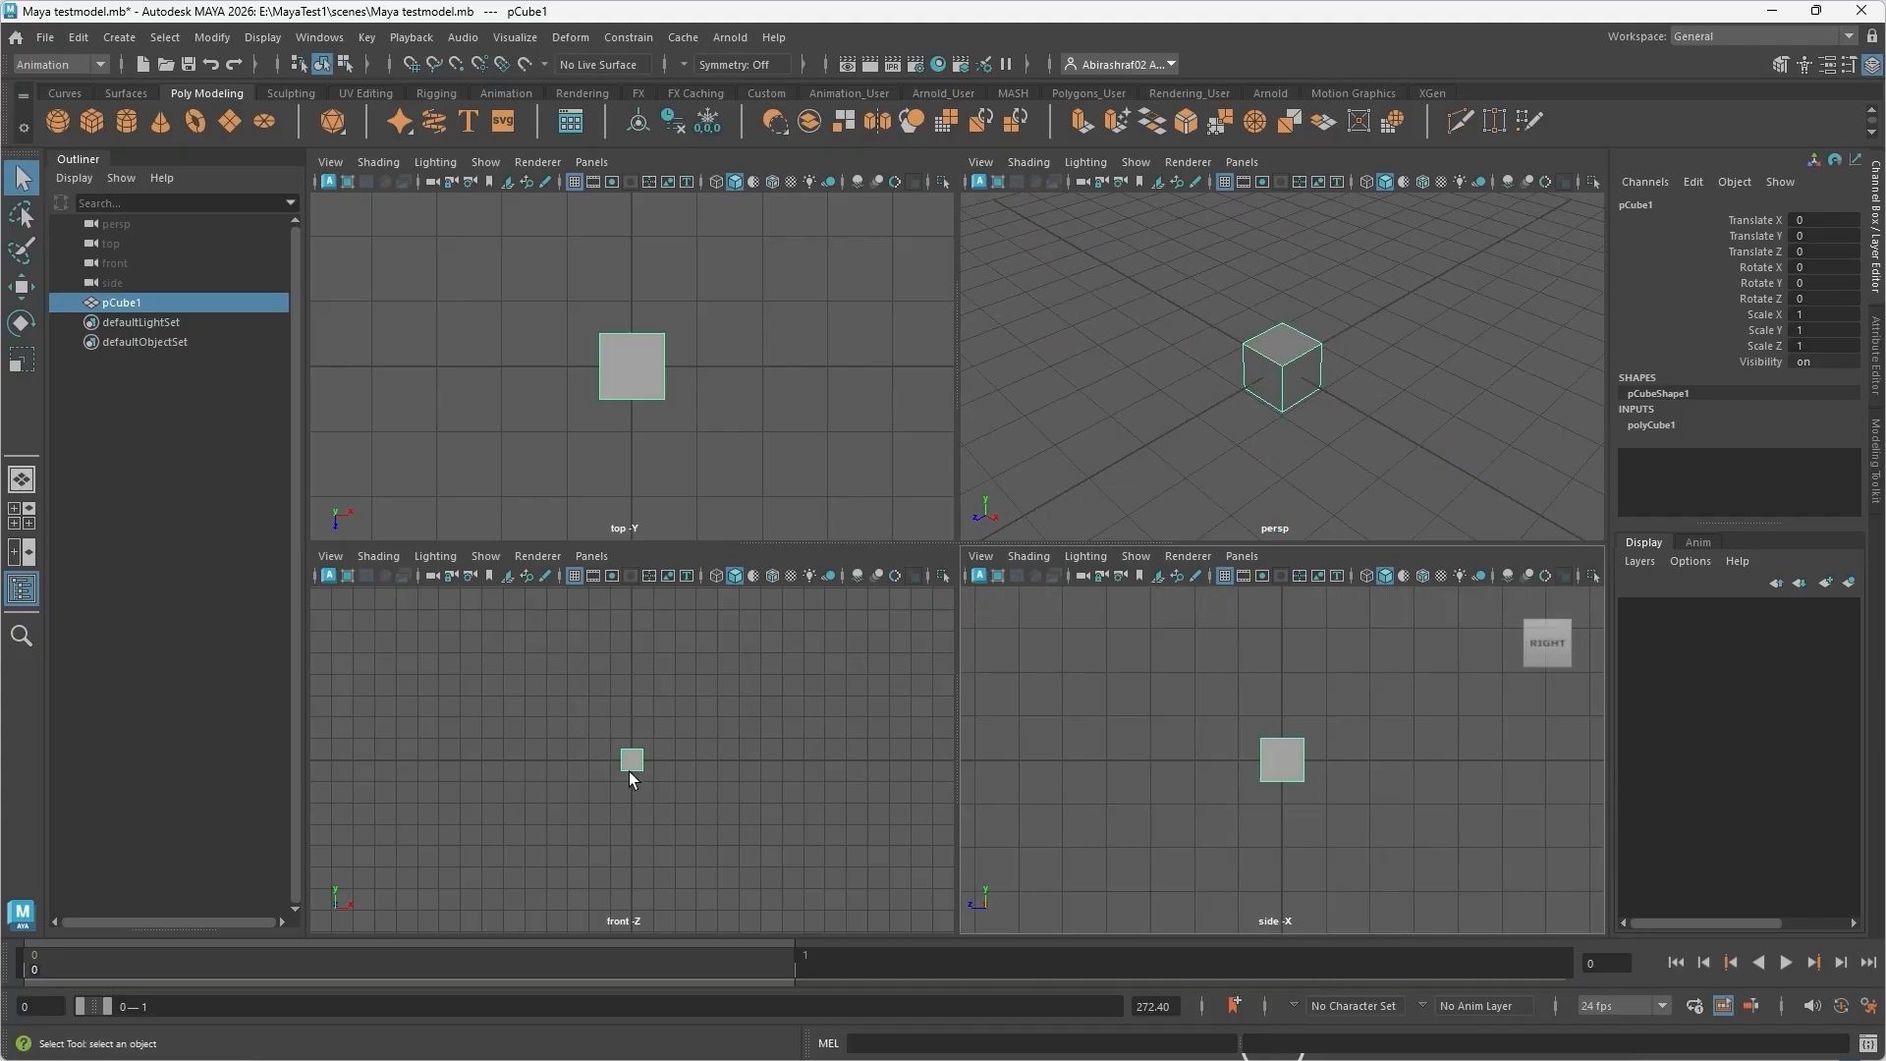
{"action": "scroll", "coordinate": [628, 770], "scroll_direction": "up", "scroll_amount": 4}
{"action": "scroll", "coordinate": [628, 770], "scroll_direction": "down", "scroll_amount": 5}
{"action": "scroll", "coordinate": [630, 770], "scroll_direction": "up", "scroll_amount": 3}
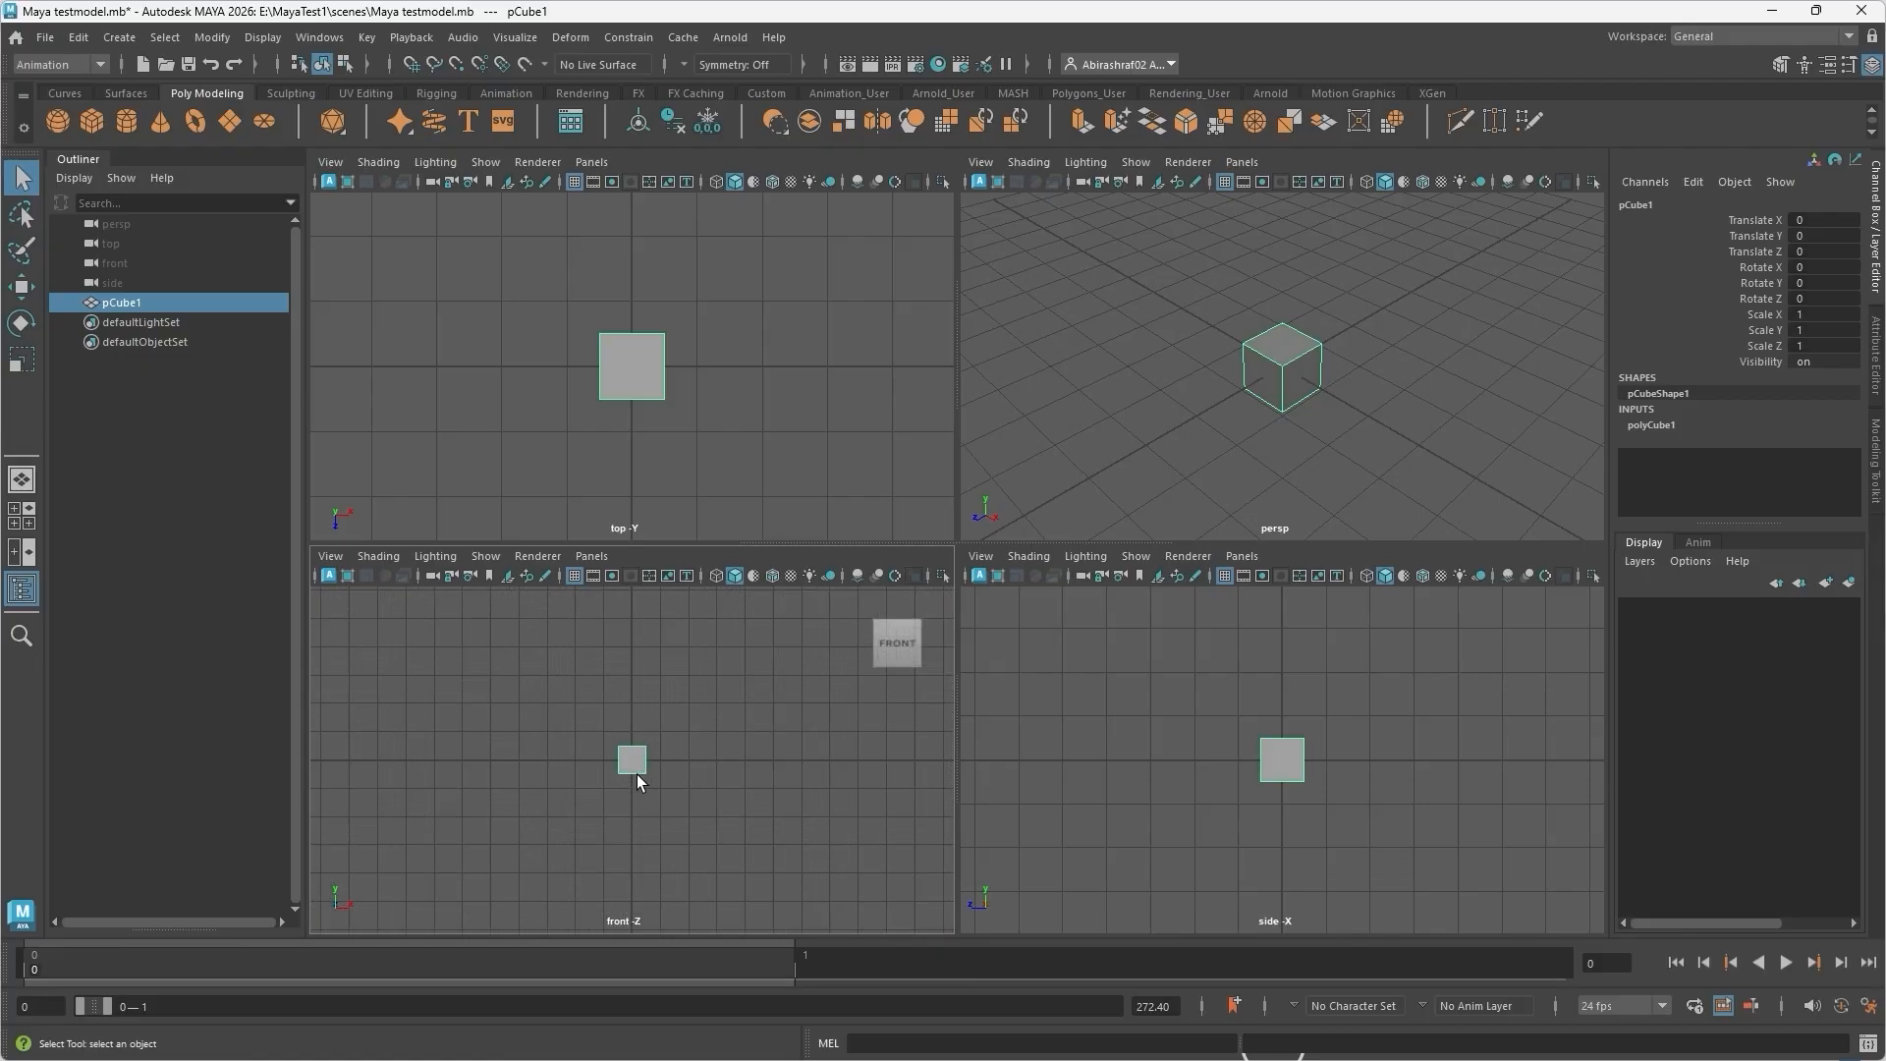
{"action": "scroll", "coordinate": [637, 774], "scroll_direction": "up", "scroll_amount": 5}
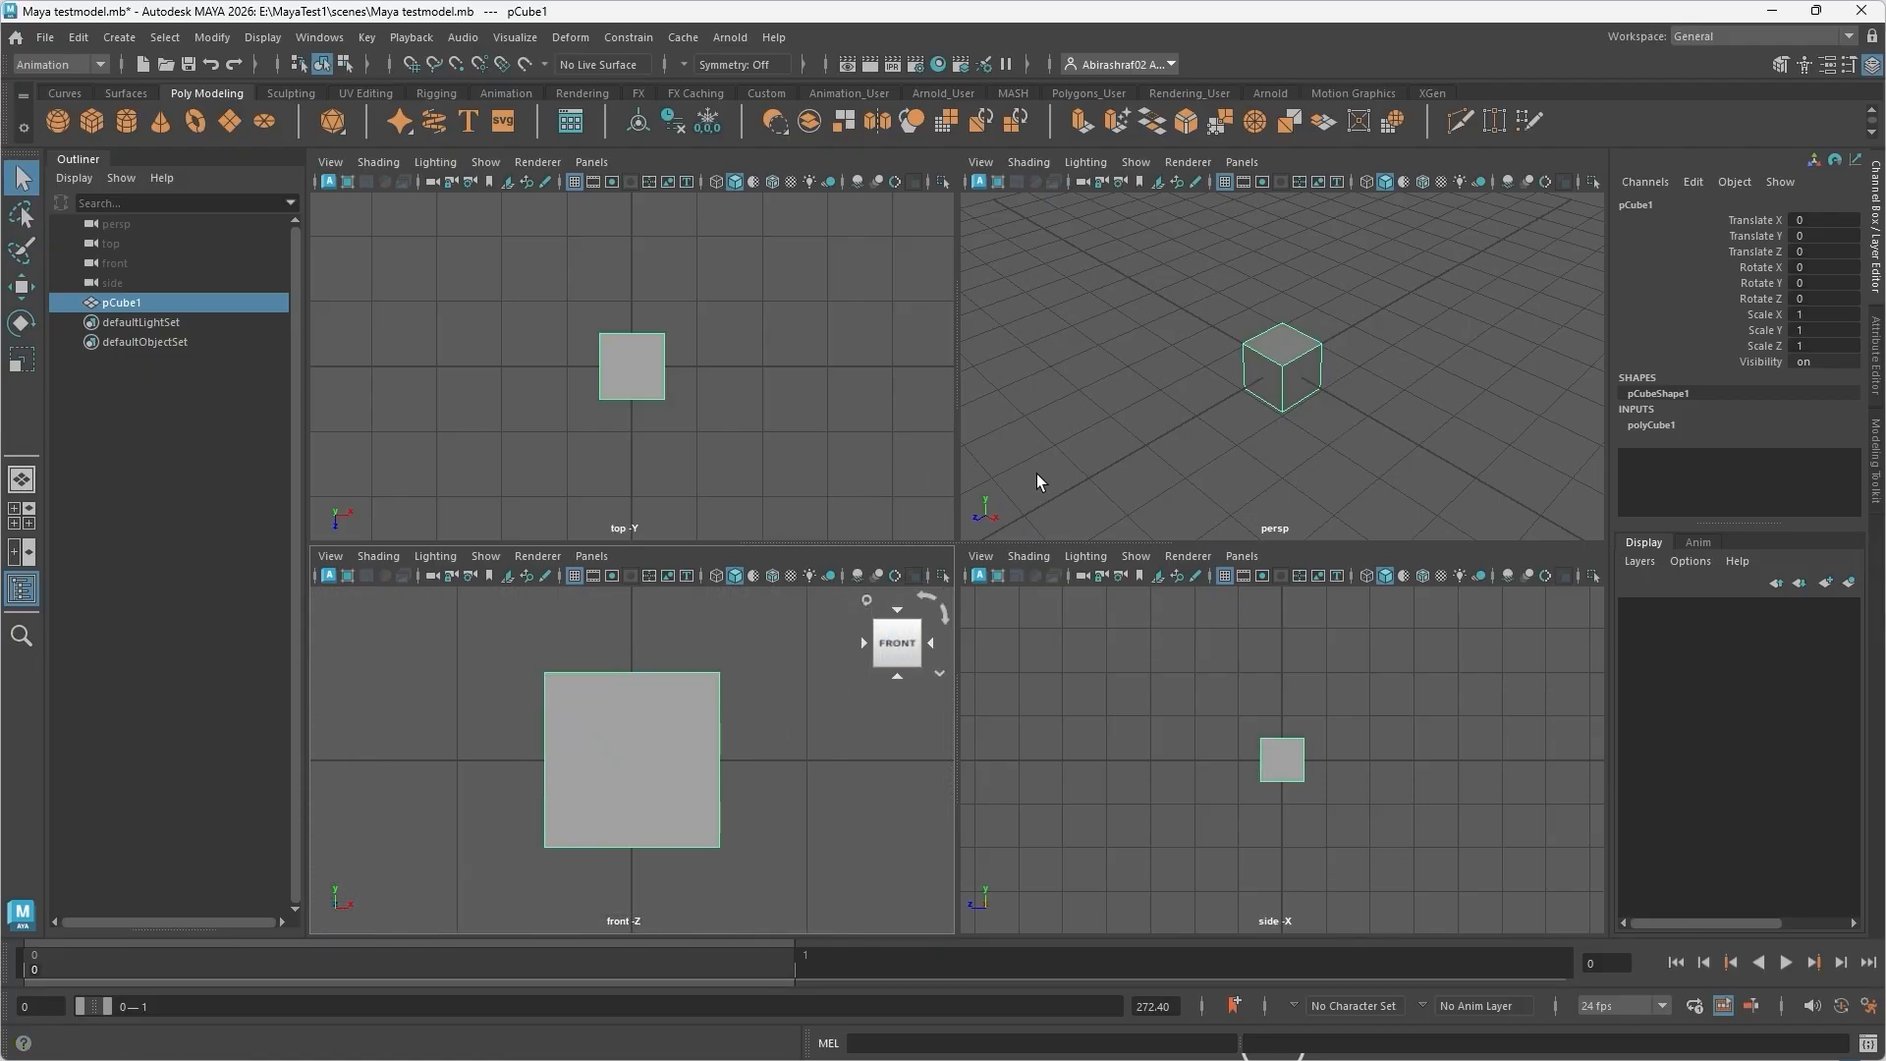
Maximize the perspective view and the front view in turn from the four-view layout, ending with the perspective view maximized
{"action": "key", "text": "space"}
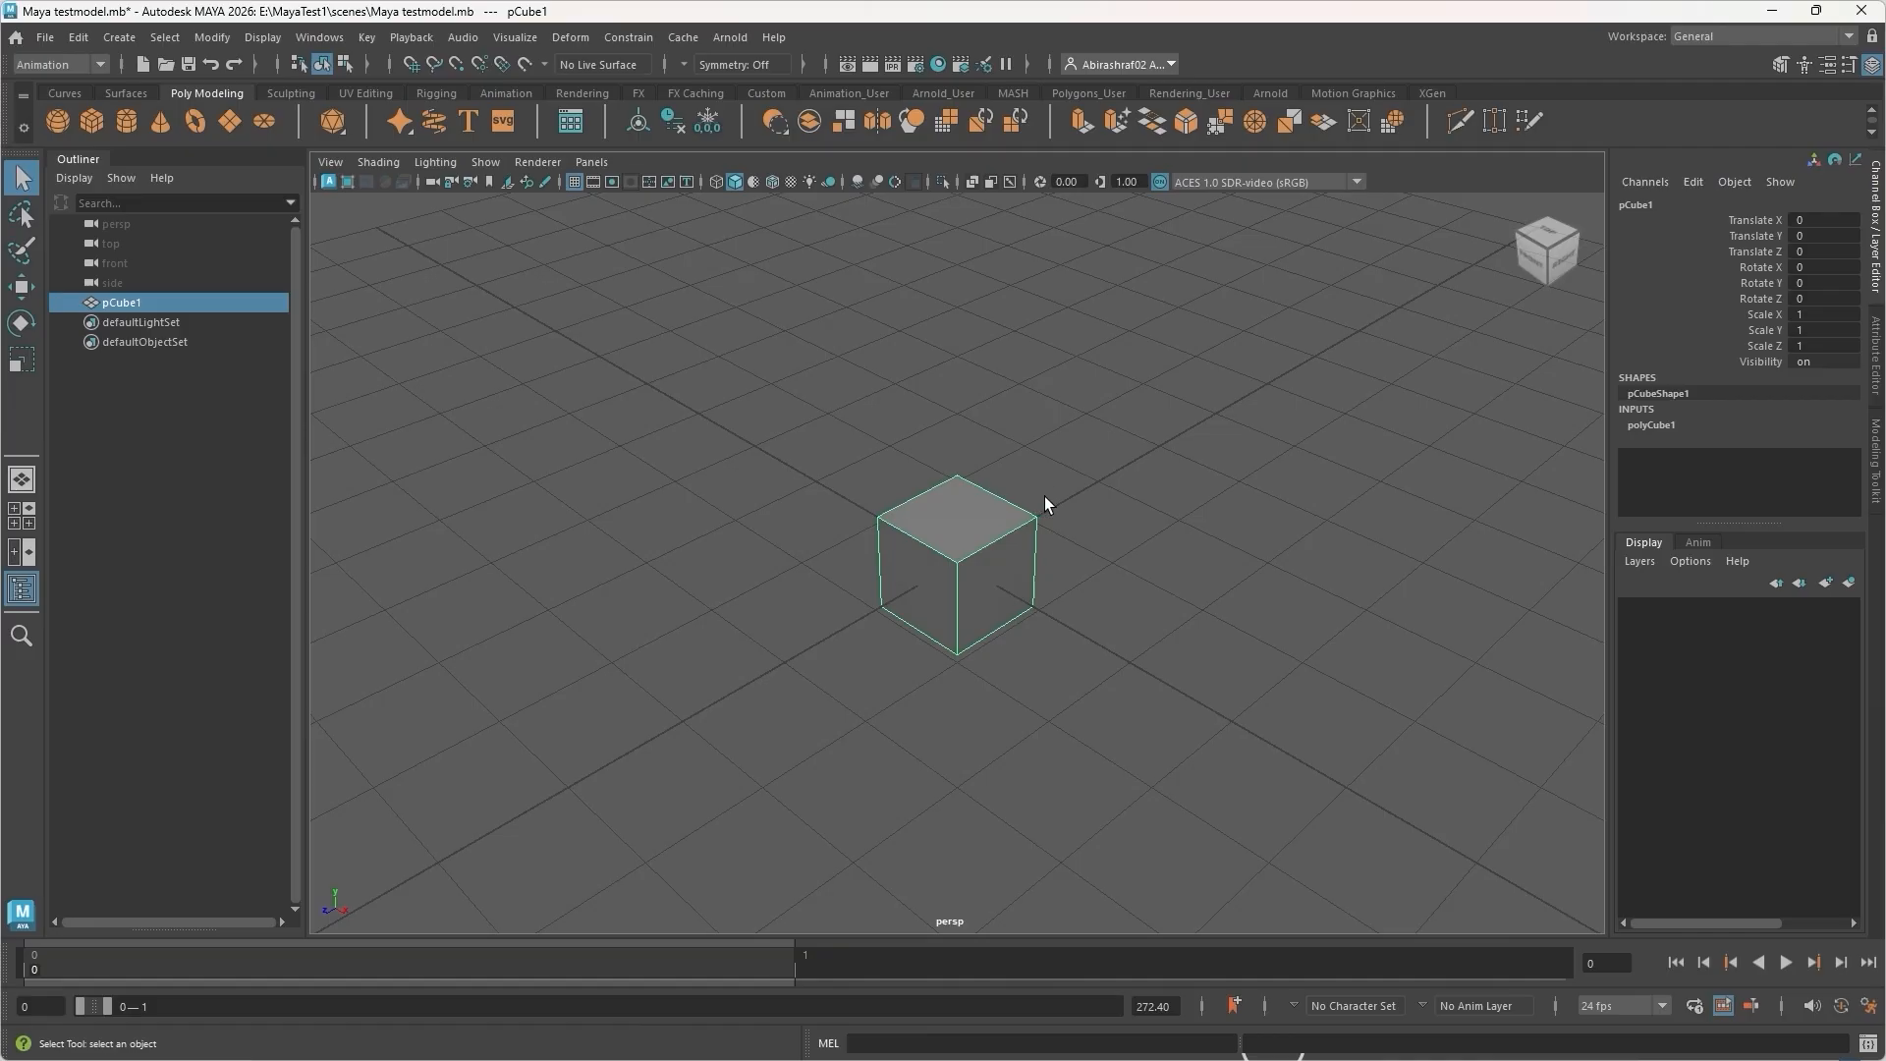
{"action": "key", "text": "space"}
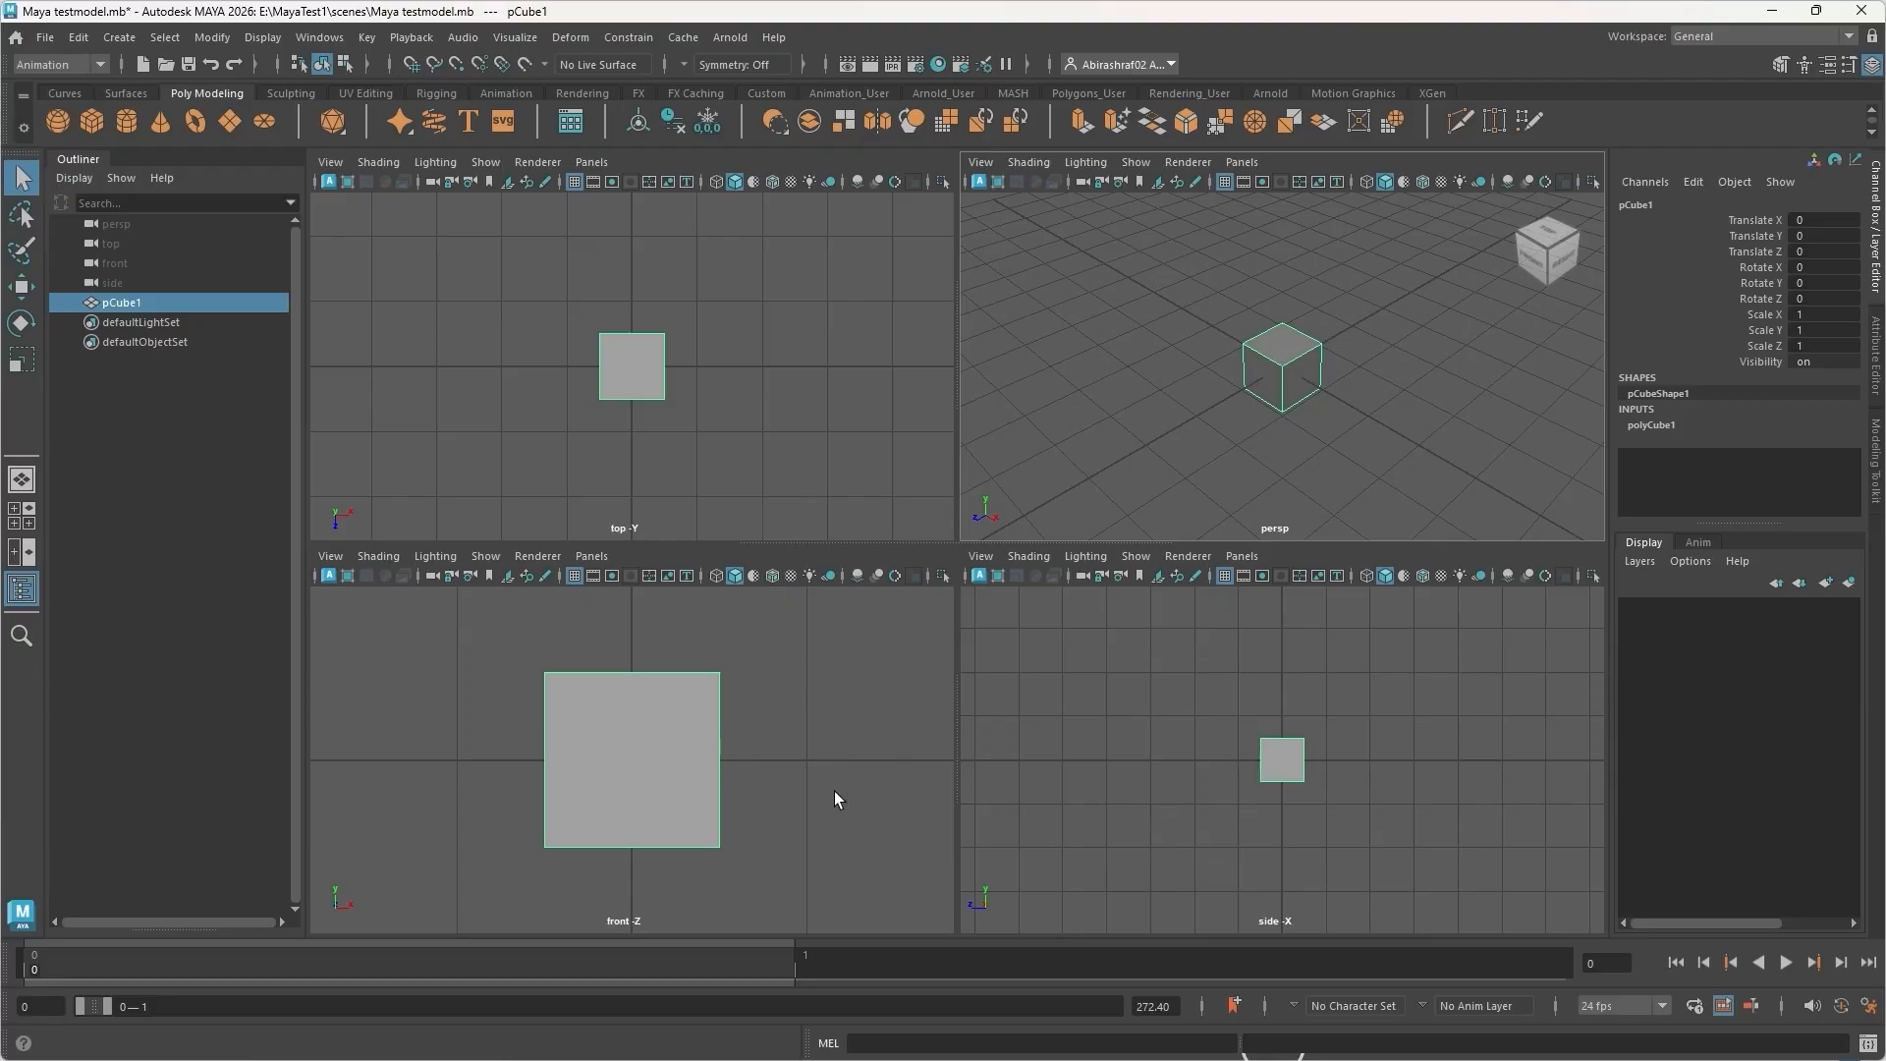
{"action": "key", "text": "space"}
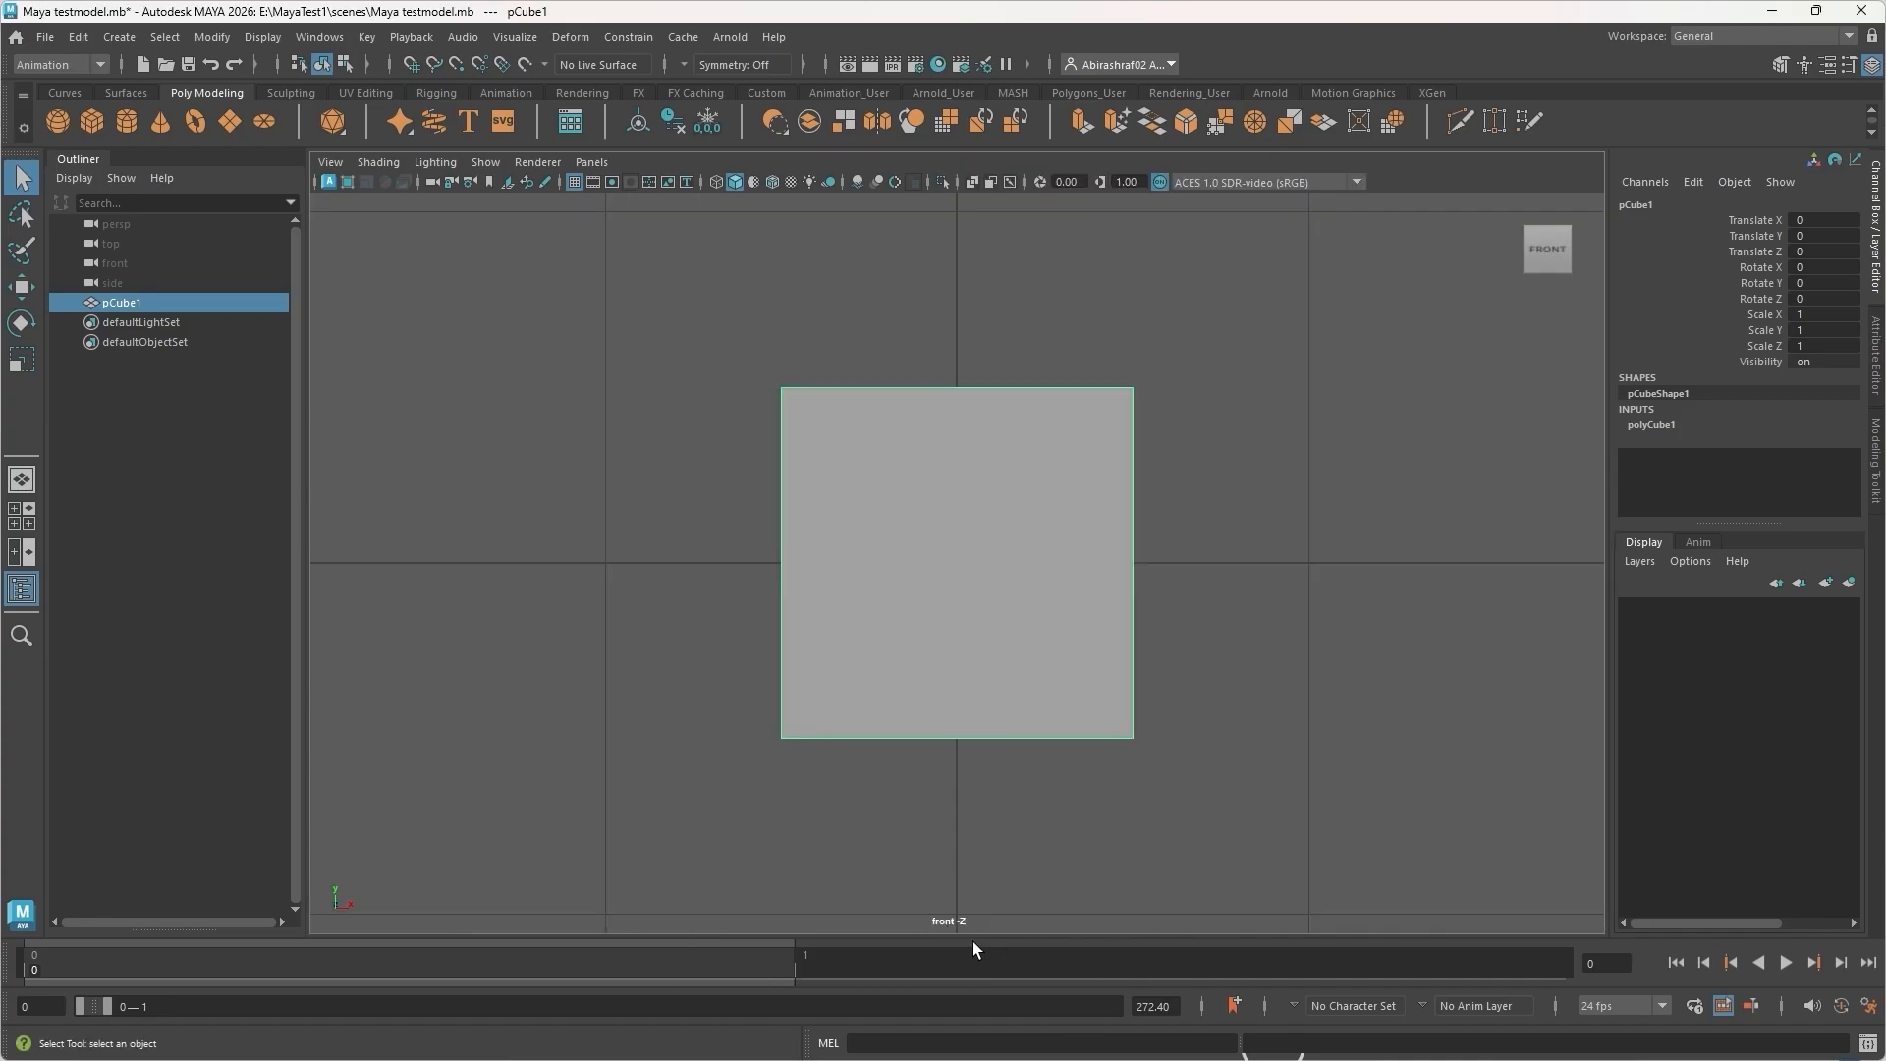
{"action": "key", "text": "space"}
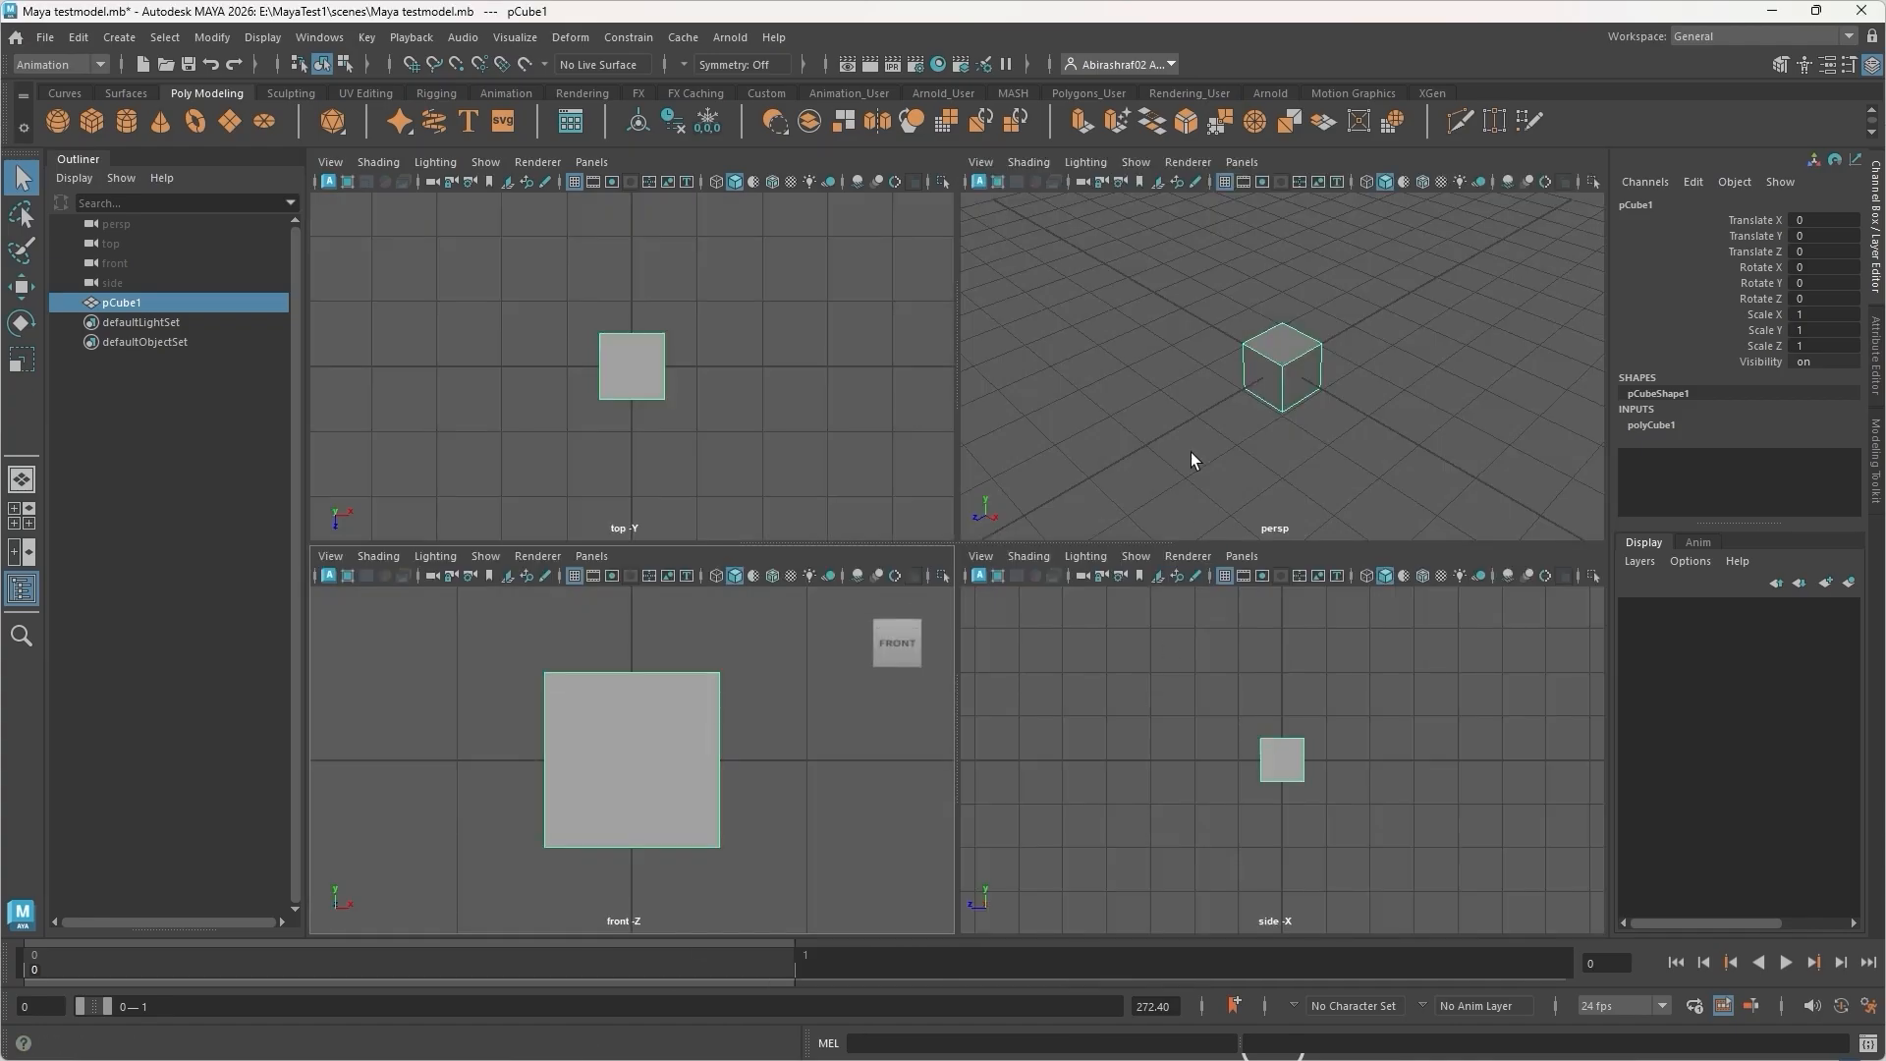
{"action": "key", "text": "space"}
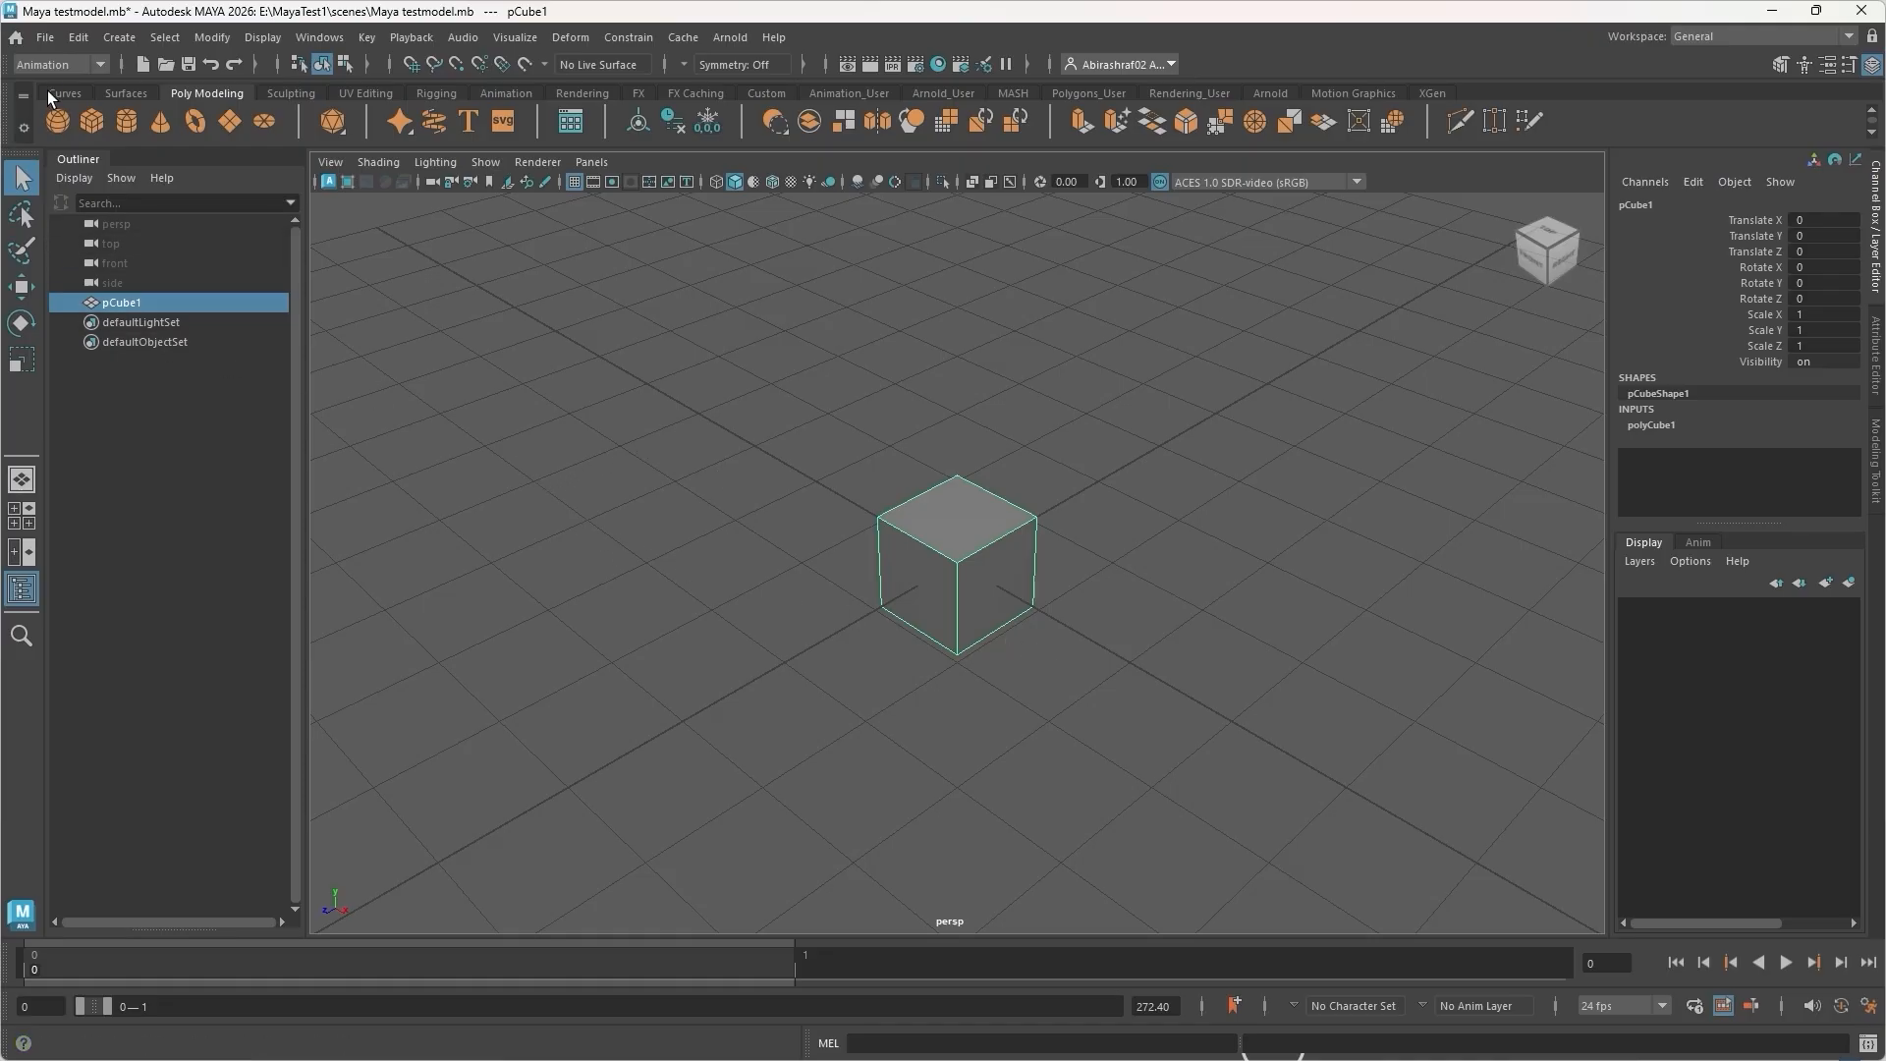
Switch the menu set to Modeling, Rigging, Animation, FX and Rendering in turn, ending back on Modeling
{"action": "left_click", "coordinate": [98, 65]}
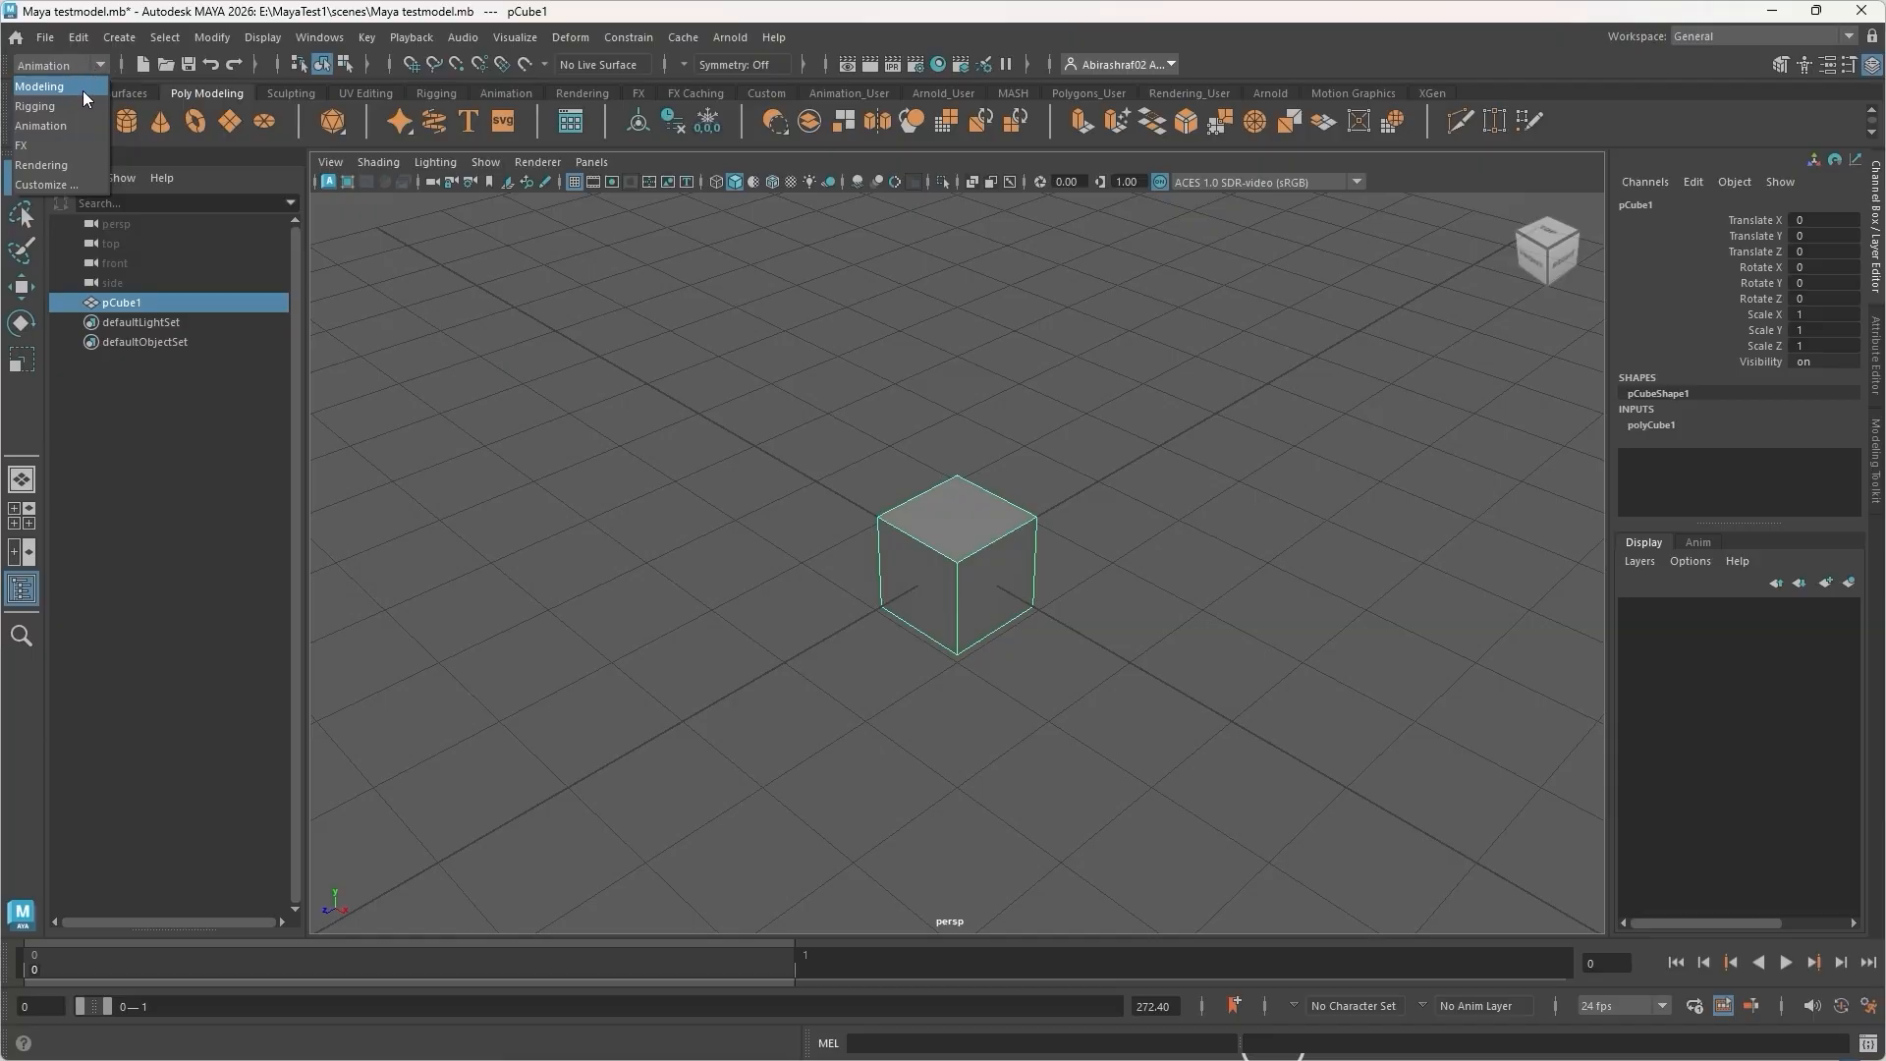
{"action": "left_click", "coordinate": [71, 86]}
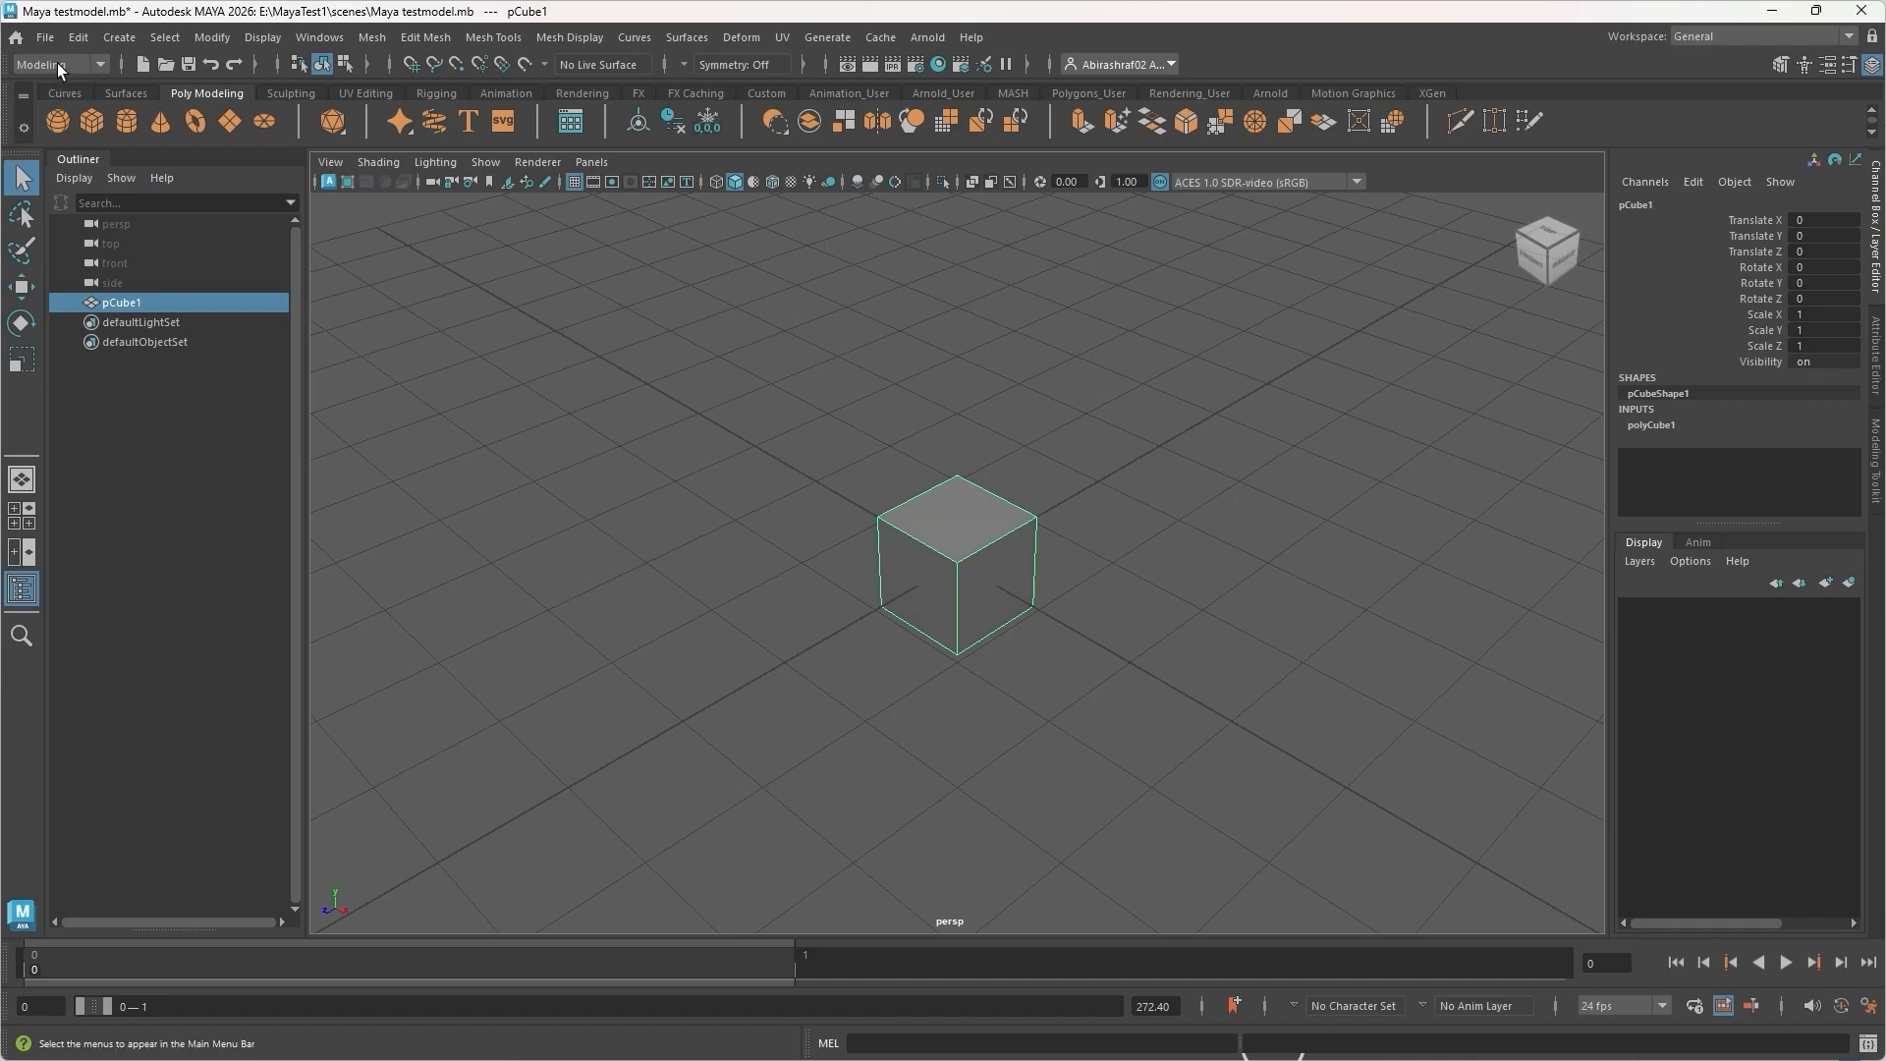
{"action": "left_click", "coordinate": [94, 63]}
{"action": "left_click", "coordinate": [59, 110]}
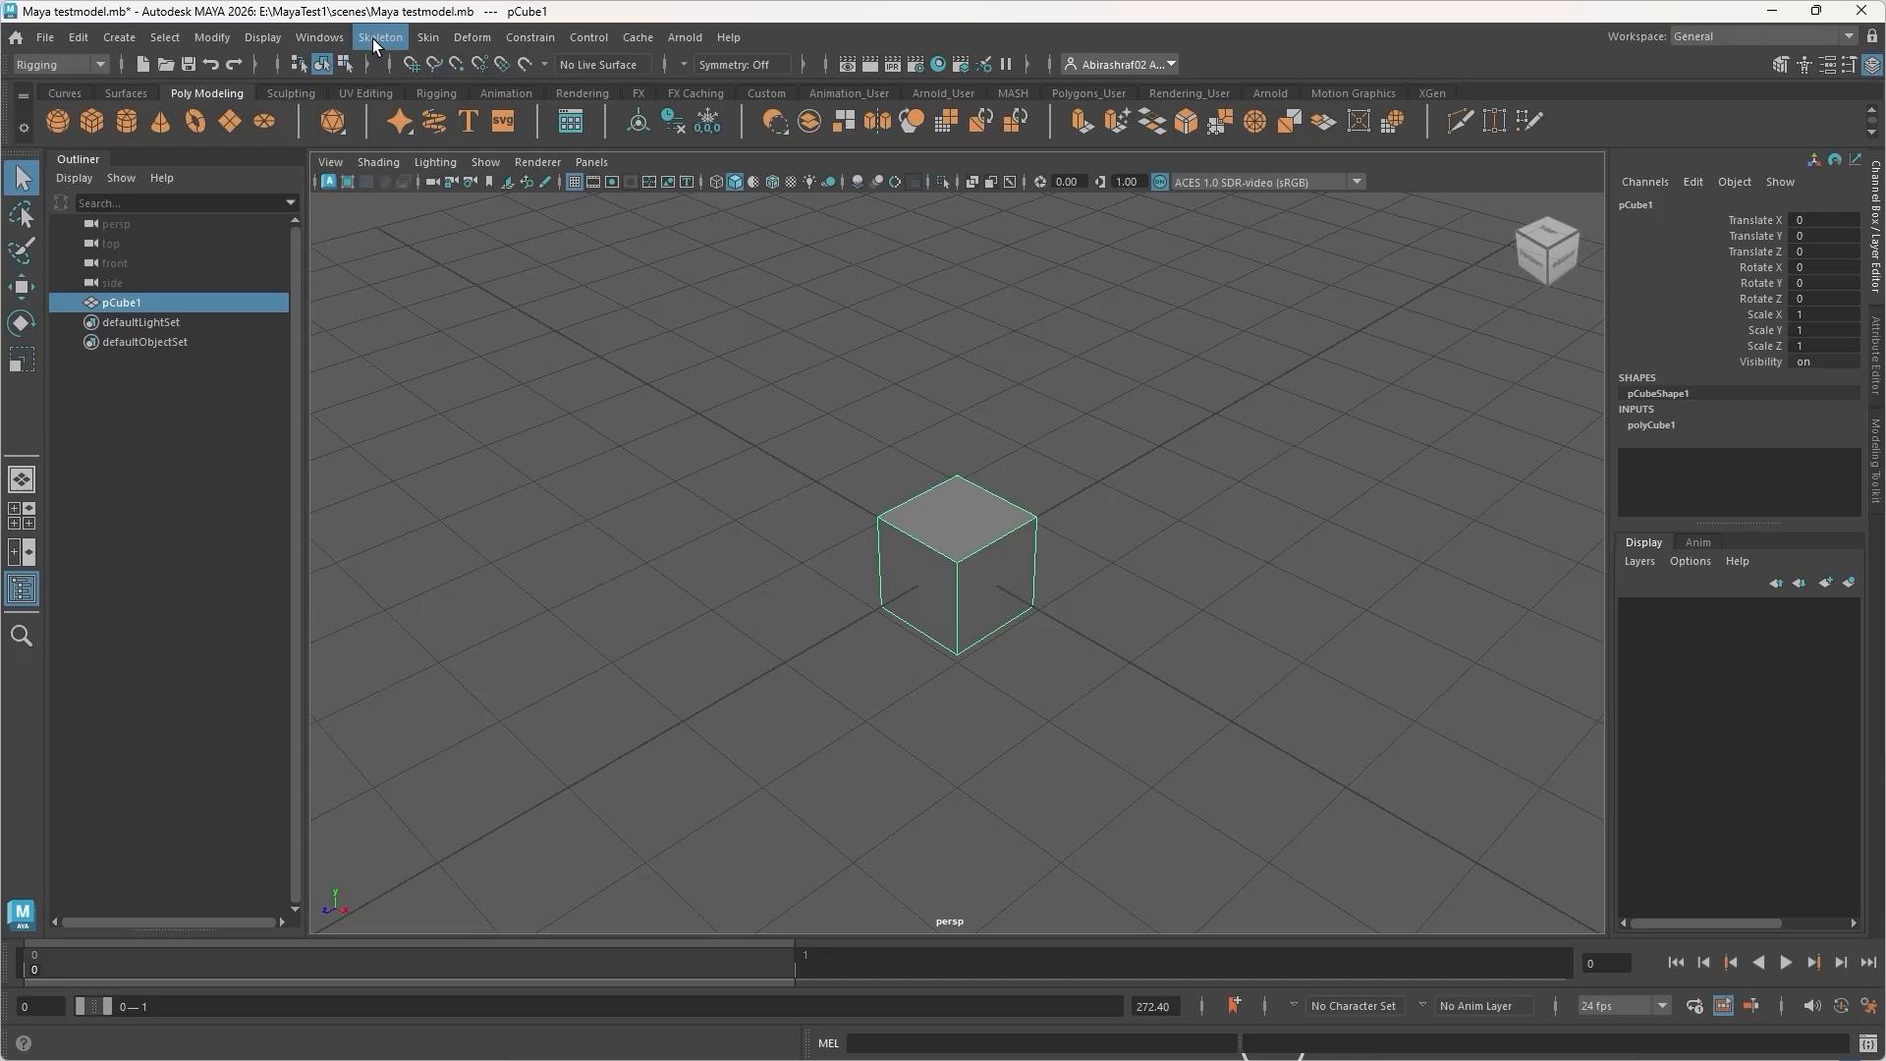
{"action": "left_click", "coordinate": [100, 64]}
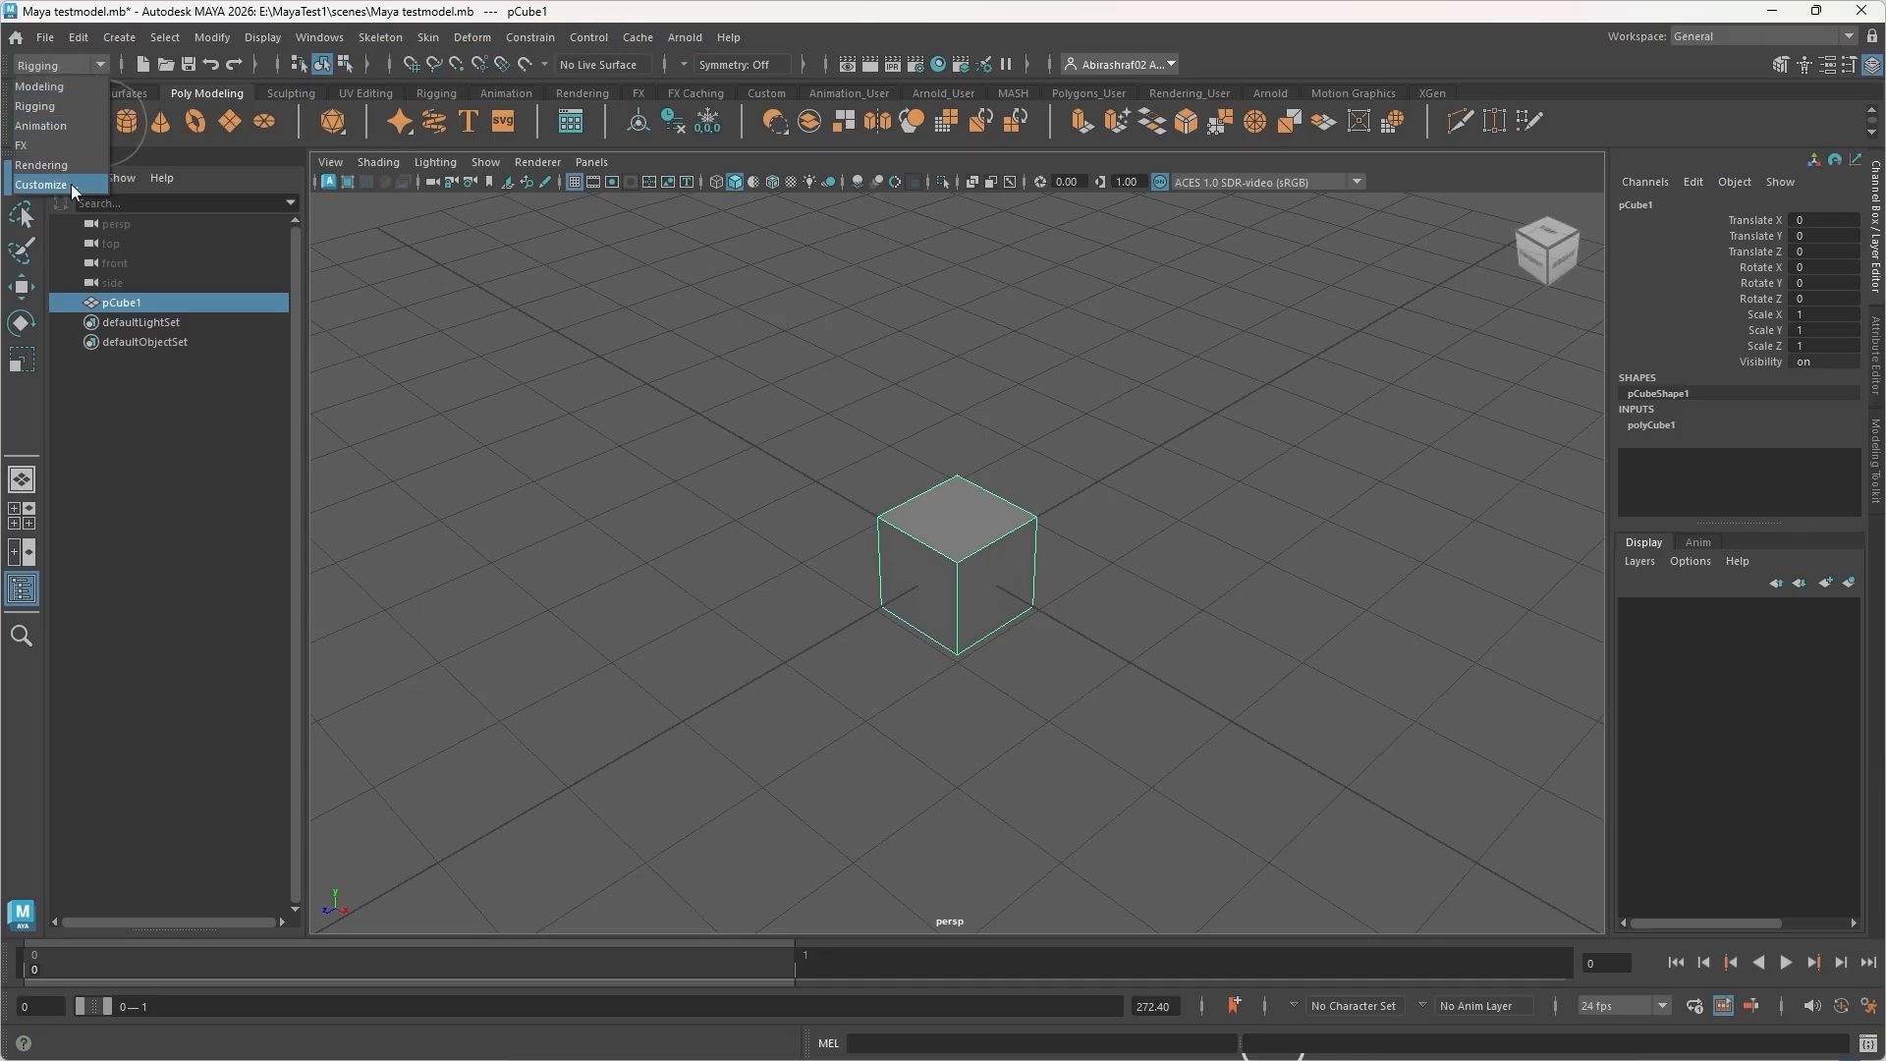
{"action": "left_click", "coordinate": [43, 126]}
{"action": "left_click", "coordinate": [81, 68]}
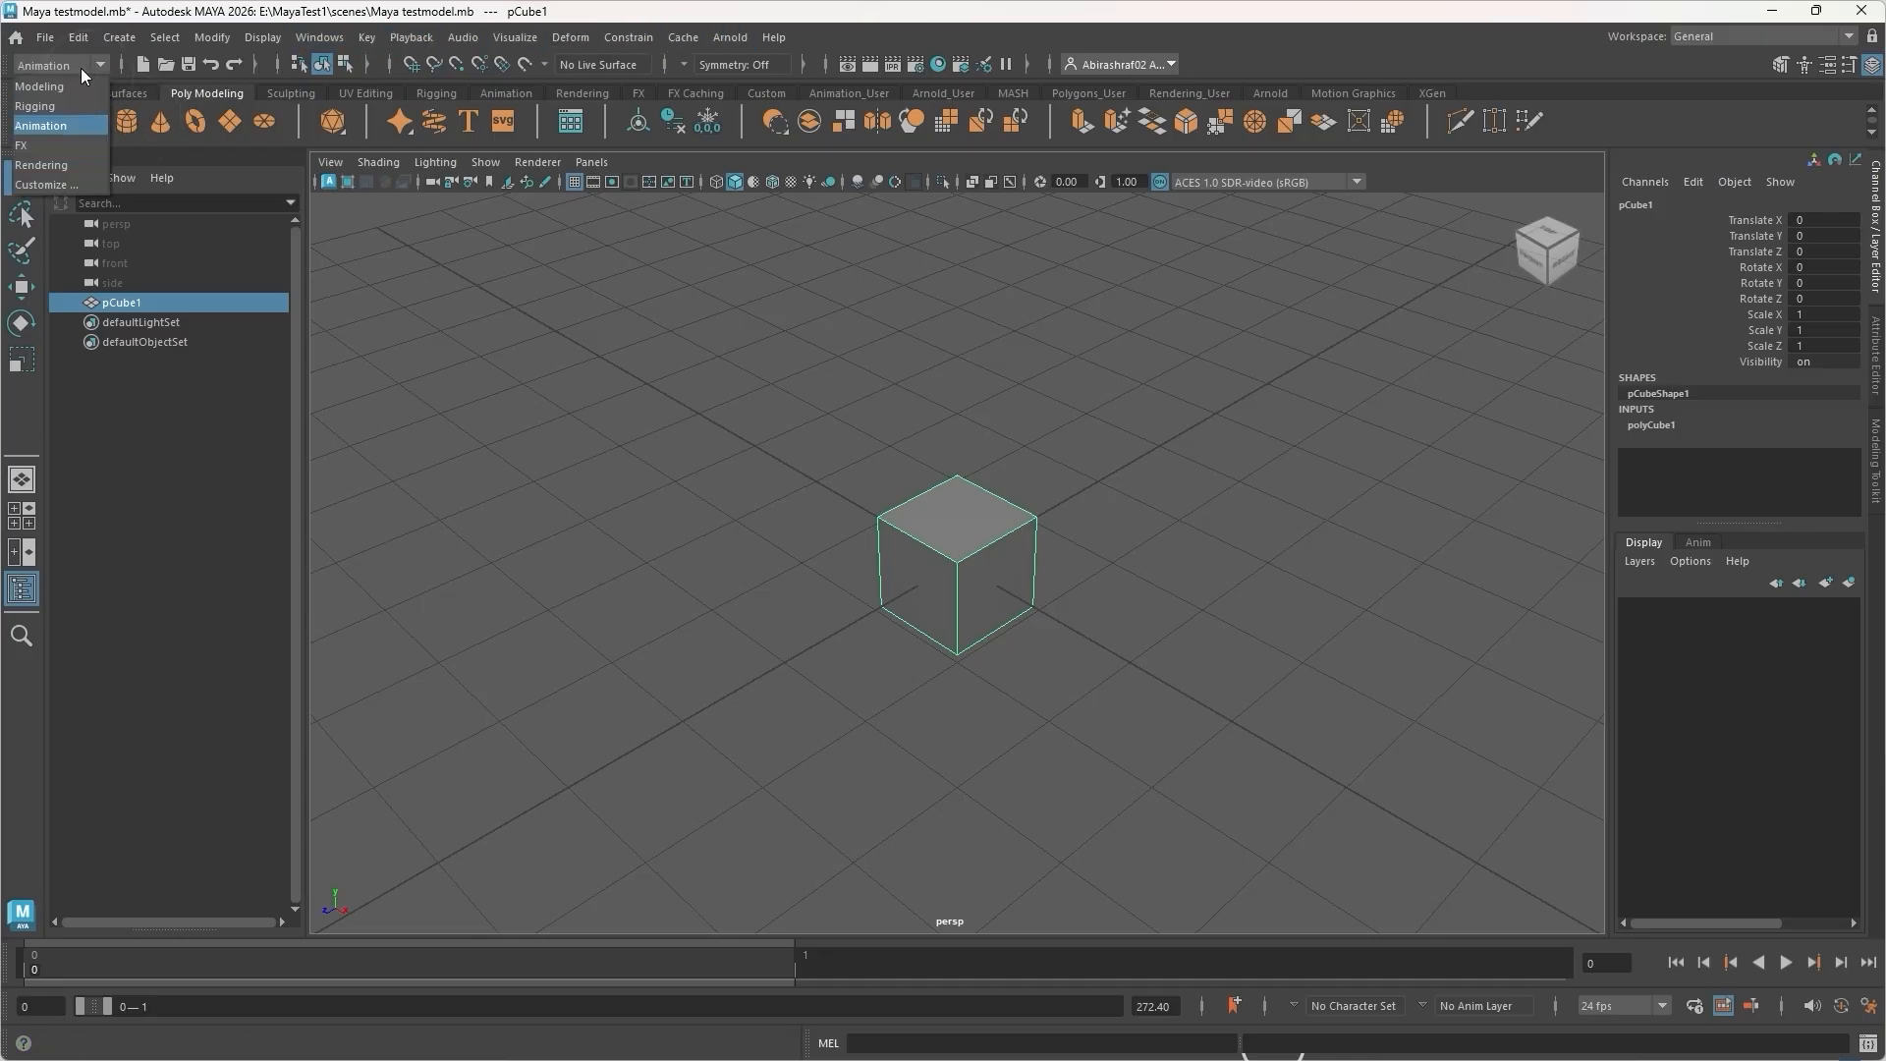
{"action": "left_click", "coordinate": [51, 149]}
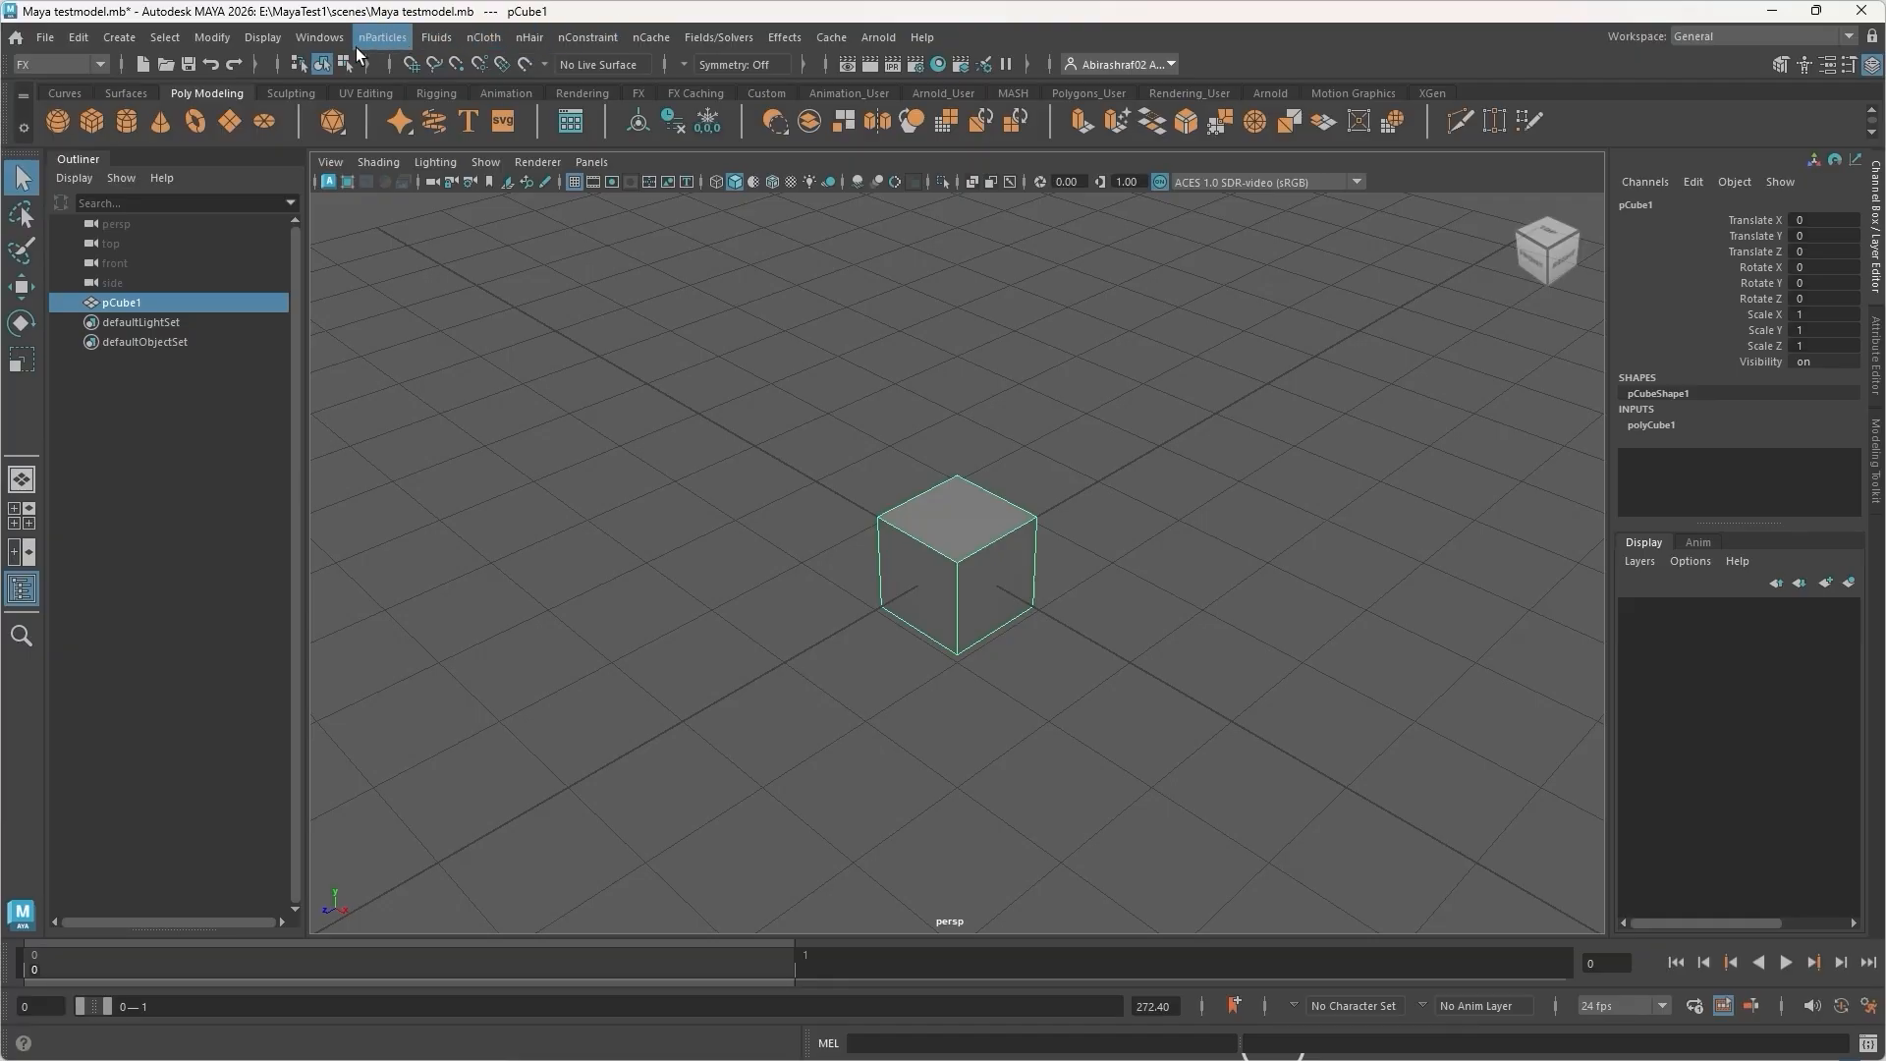
{"action": "left_click", "coordinate": [94, 66]}
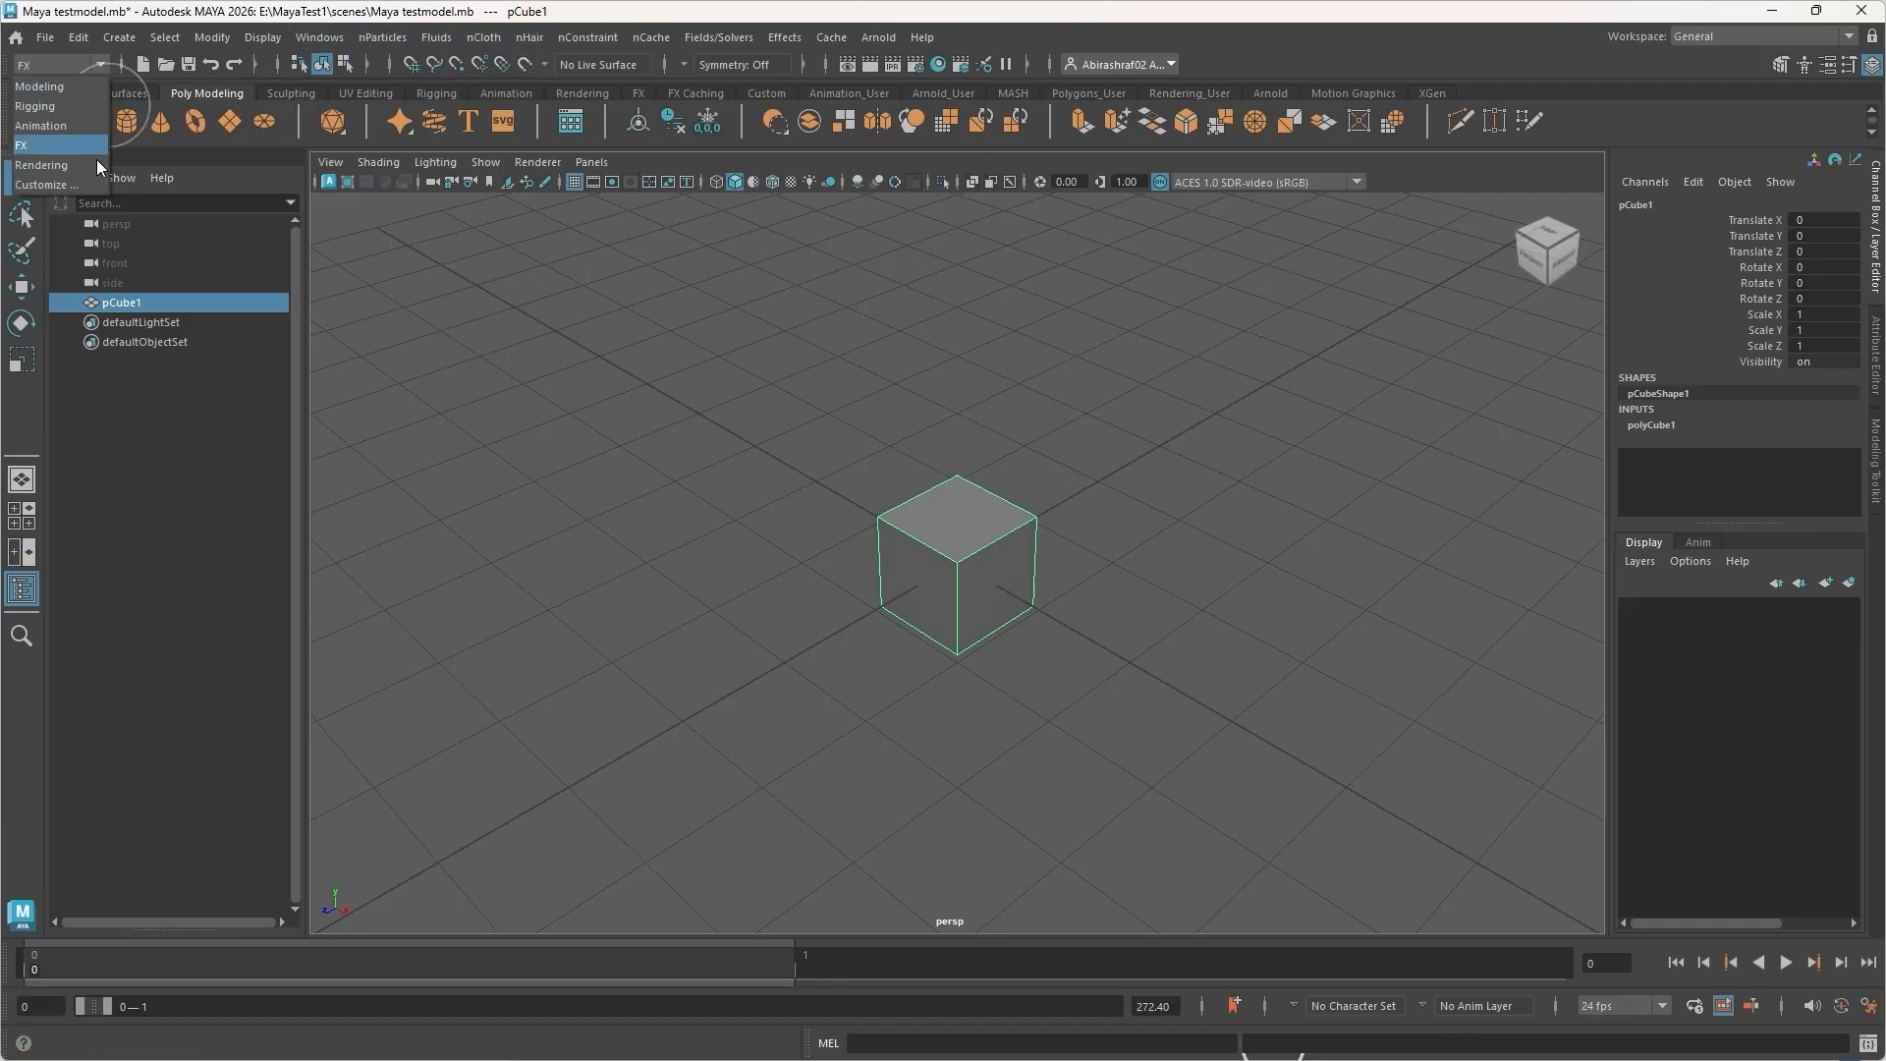
{"action": "left_click", "coordinate": [57, 172]}
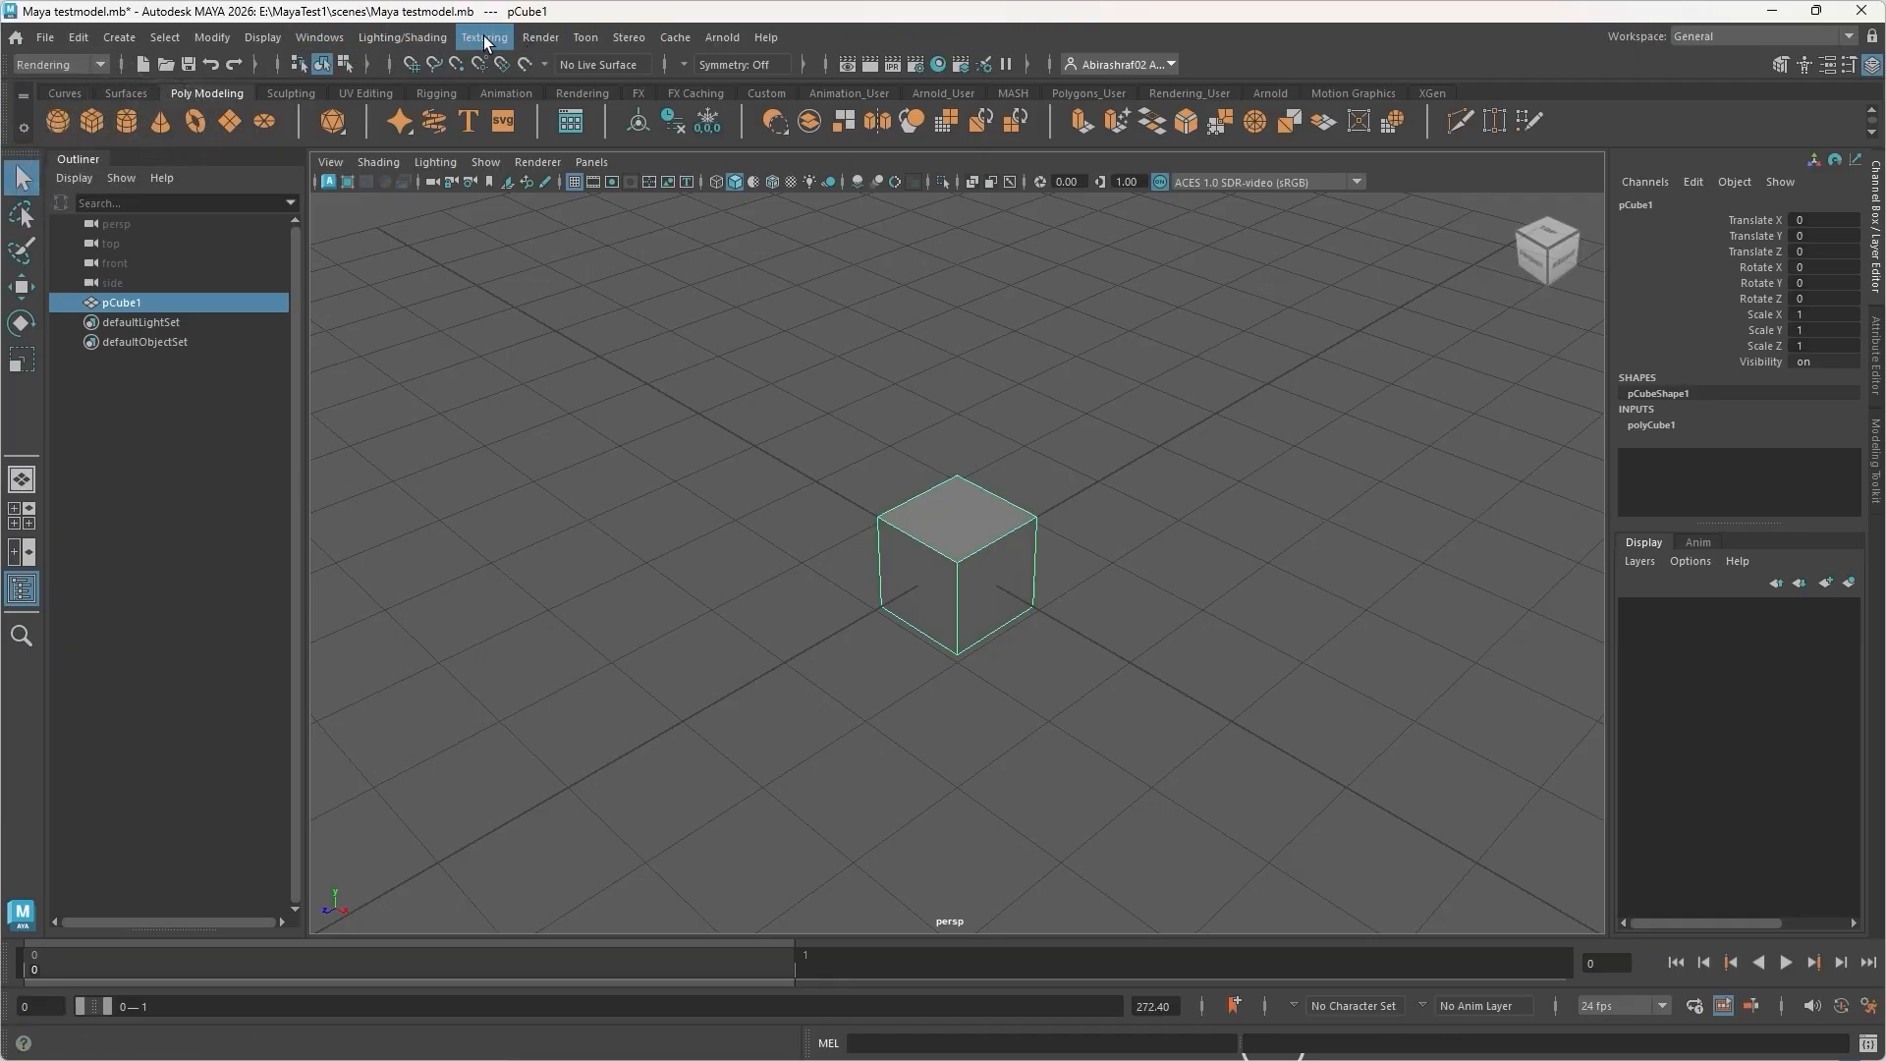
{"action": "left_click", "coordinate": [57, 66]}
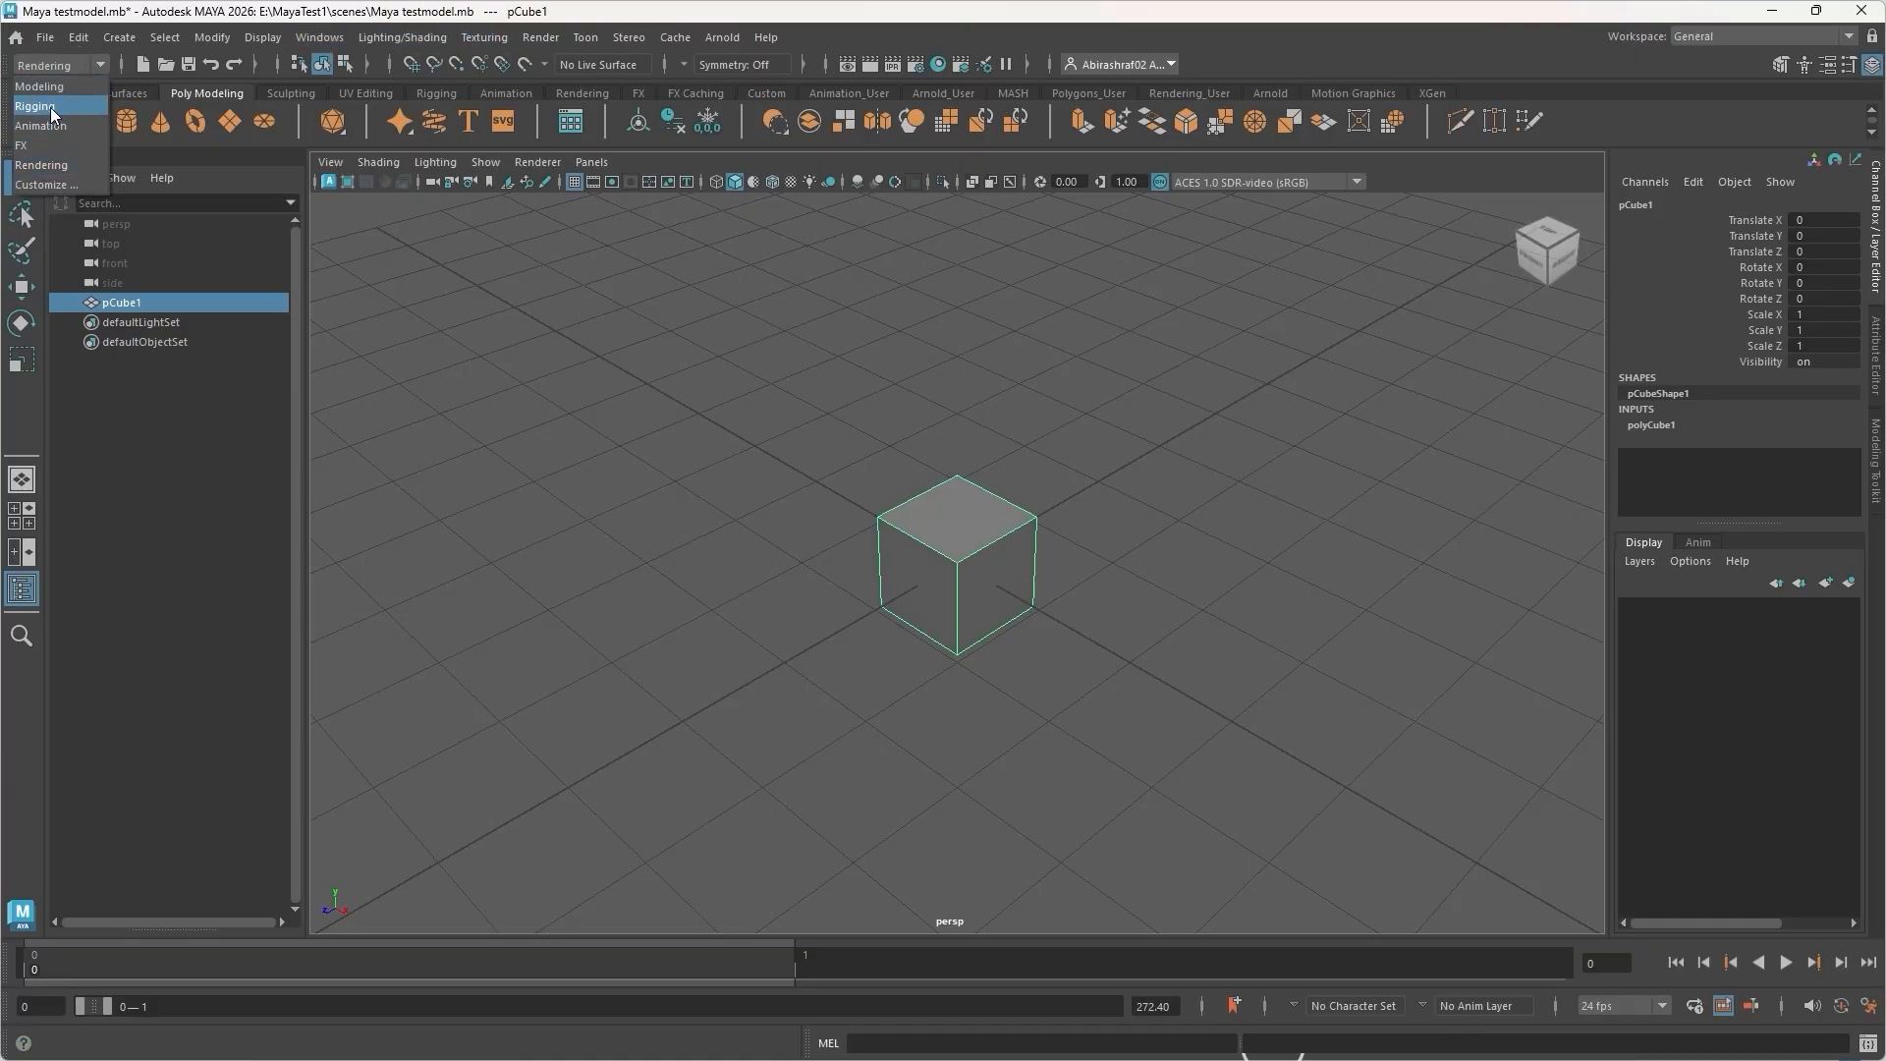
{"action": "left_click", "coordinate": [84, 86]}
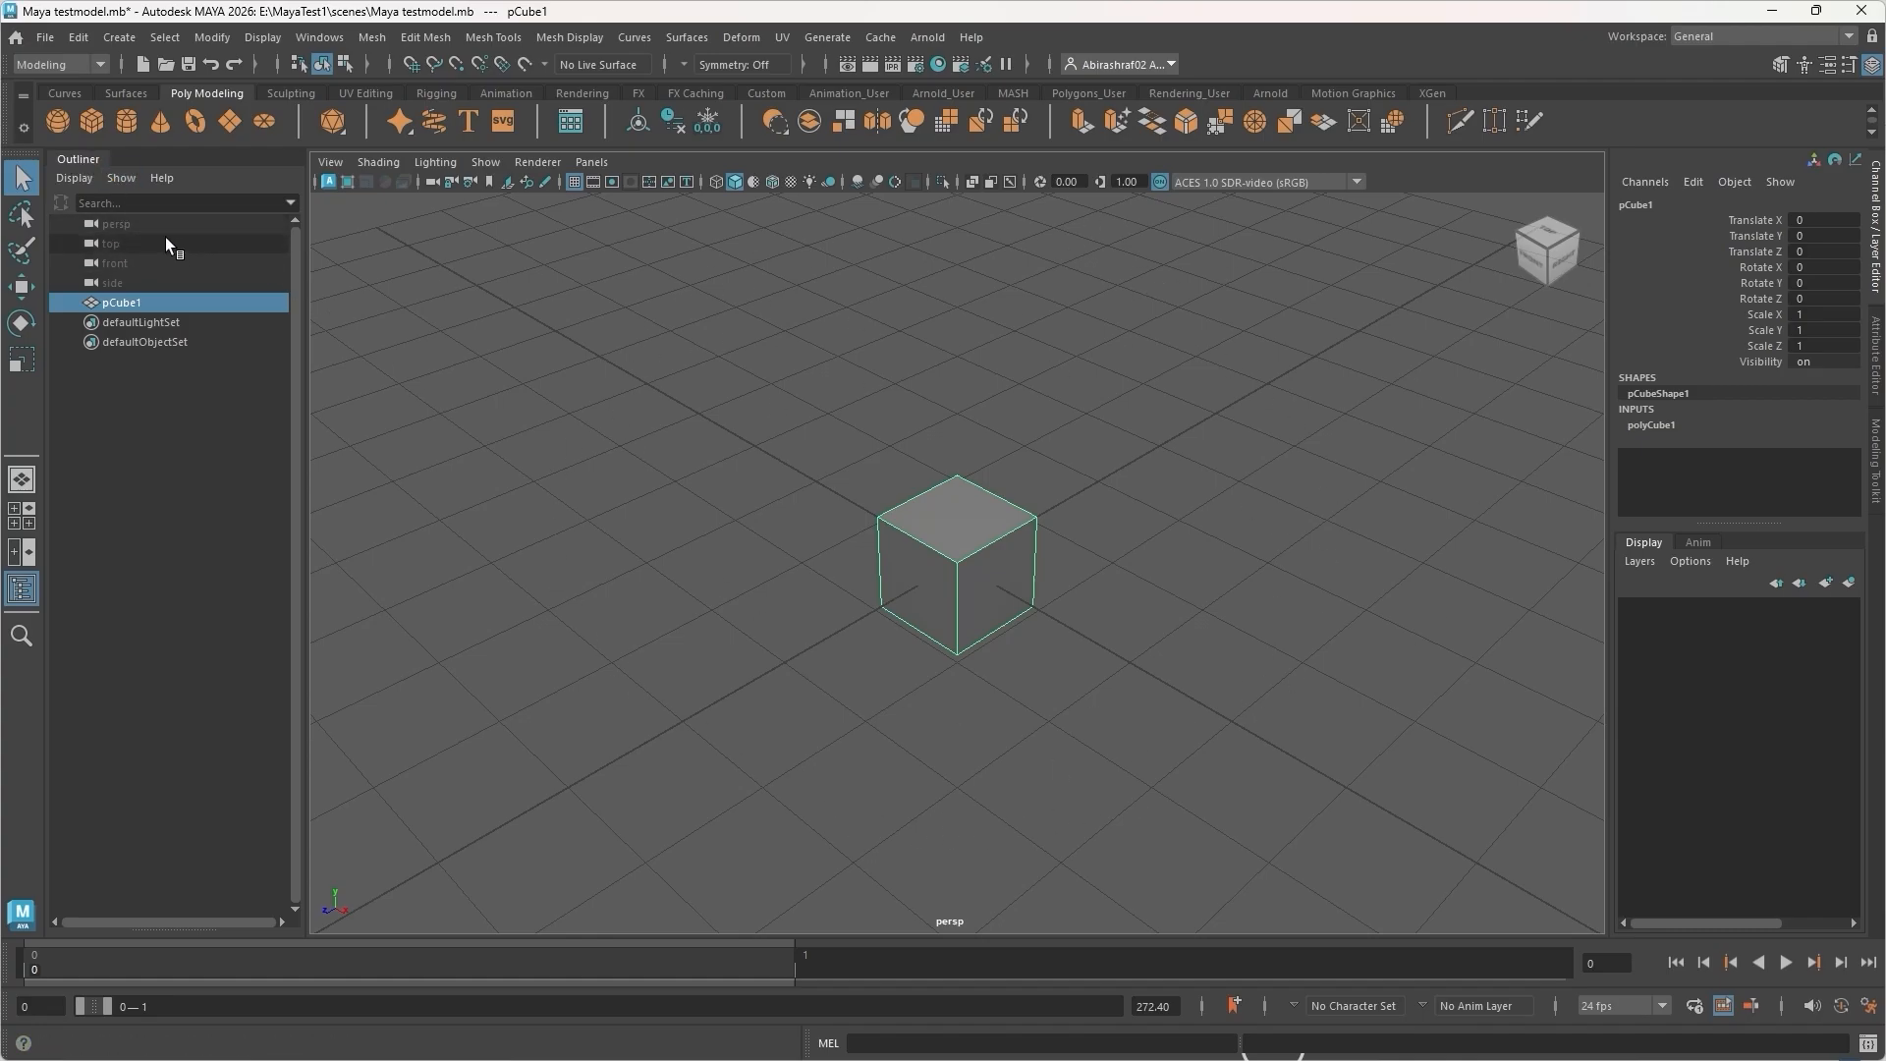
Clear the cube's selection, reselect the cube through the Outliner and rename it BIG_CUBE
{"action": "left_click", "coordinate": [123, 307]}
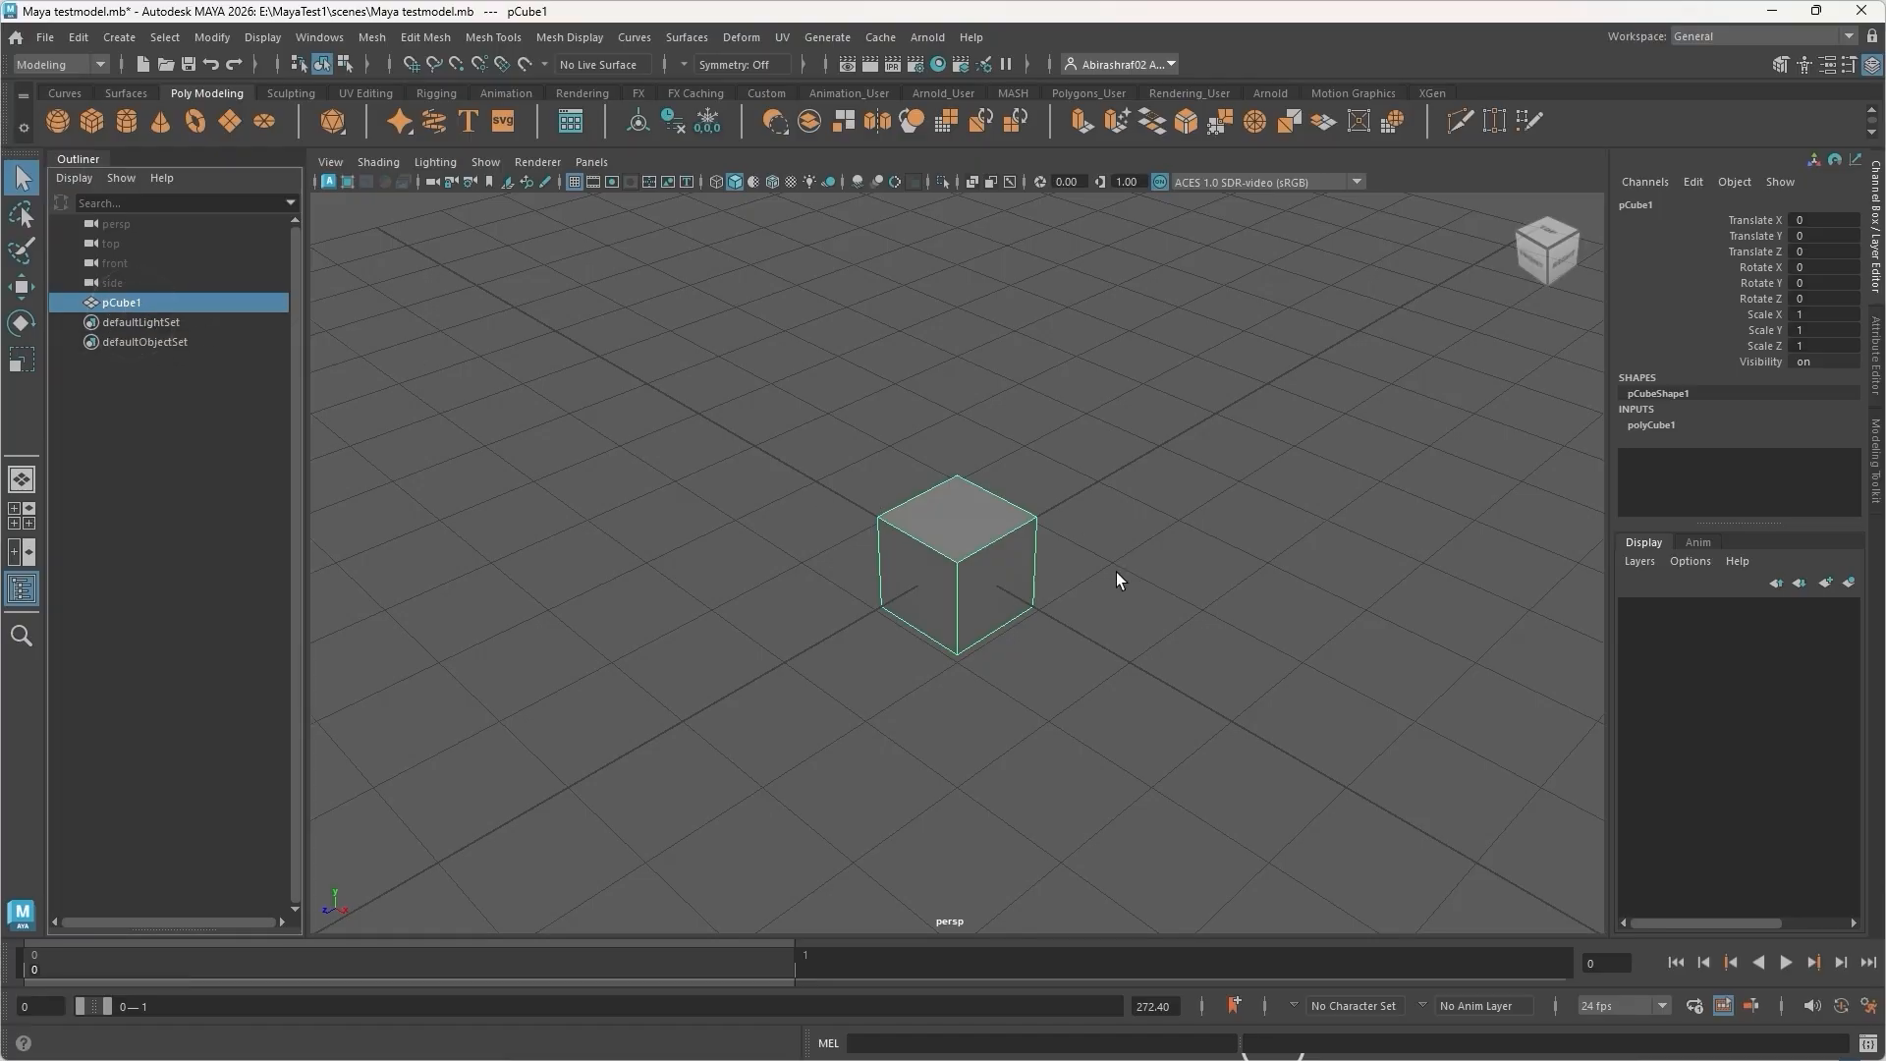
{"action": "left_click", "coordinate": [1287, 395]}
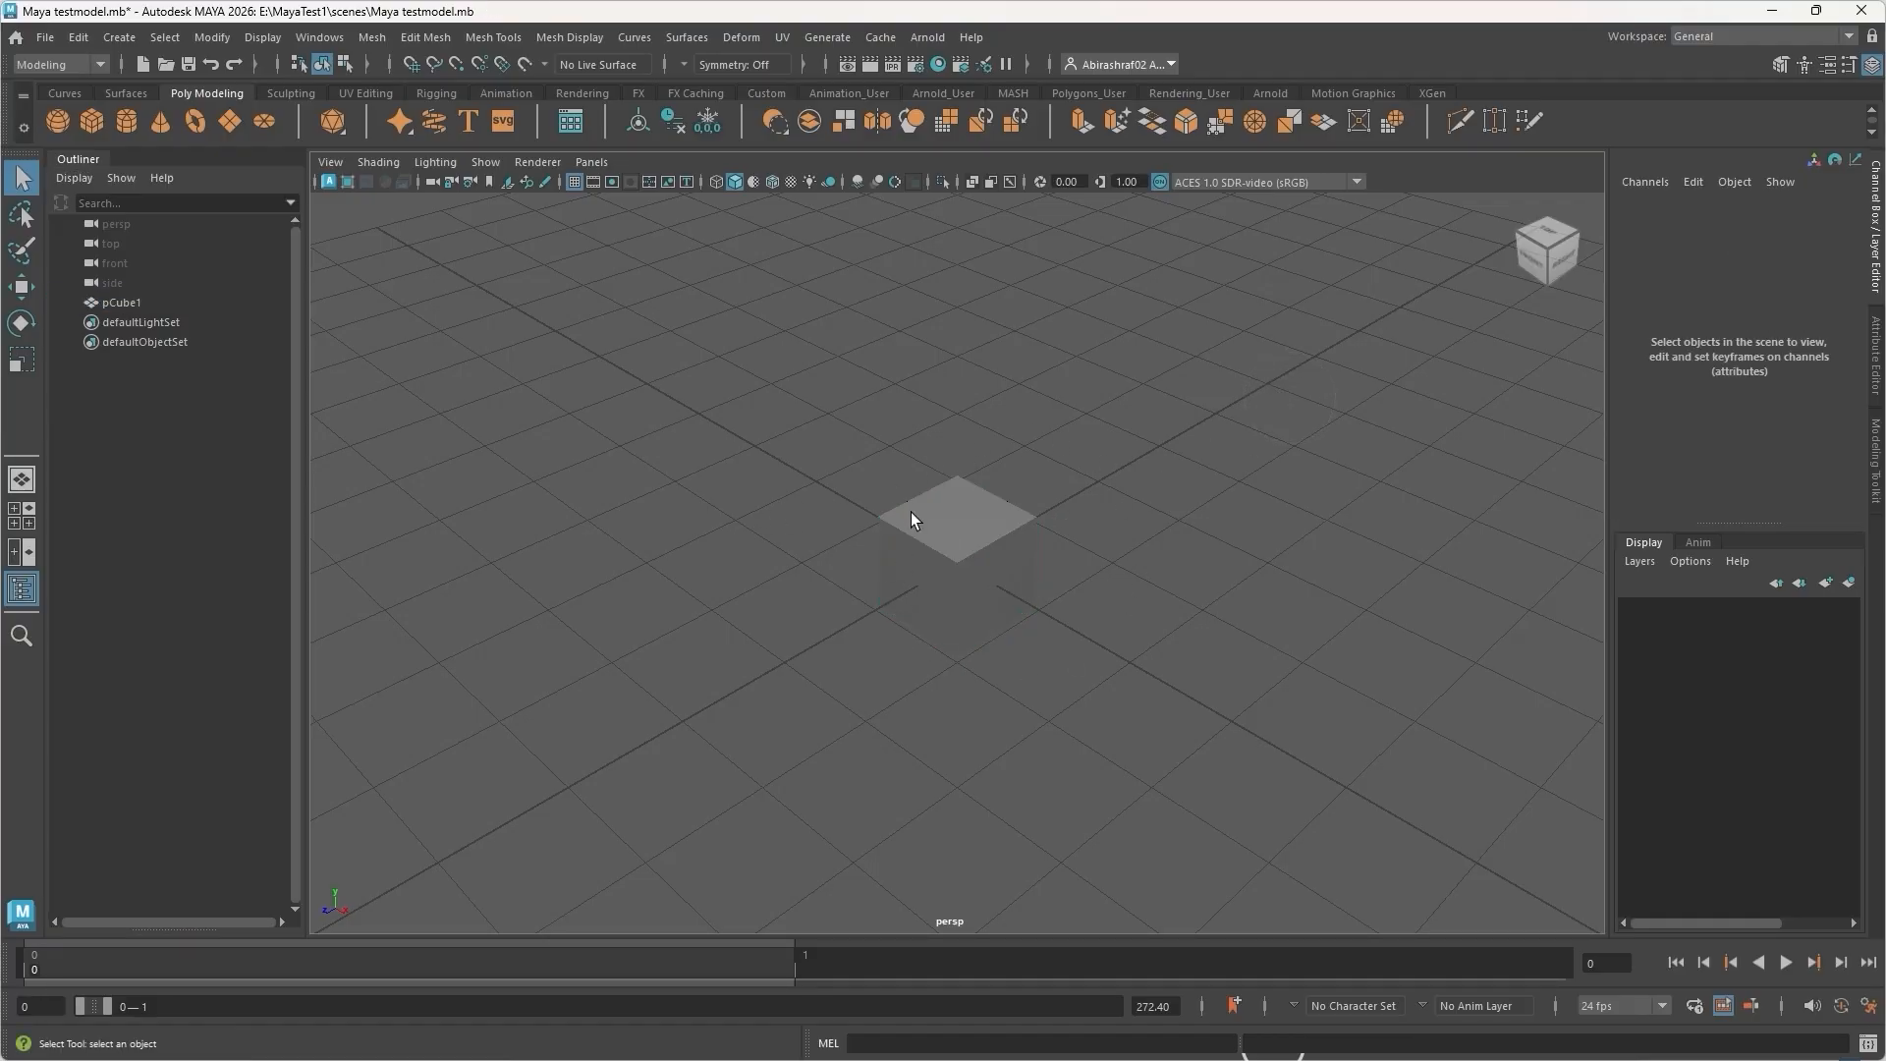
{"action": "left_click", "coordinate": [126, 304]}
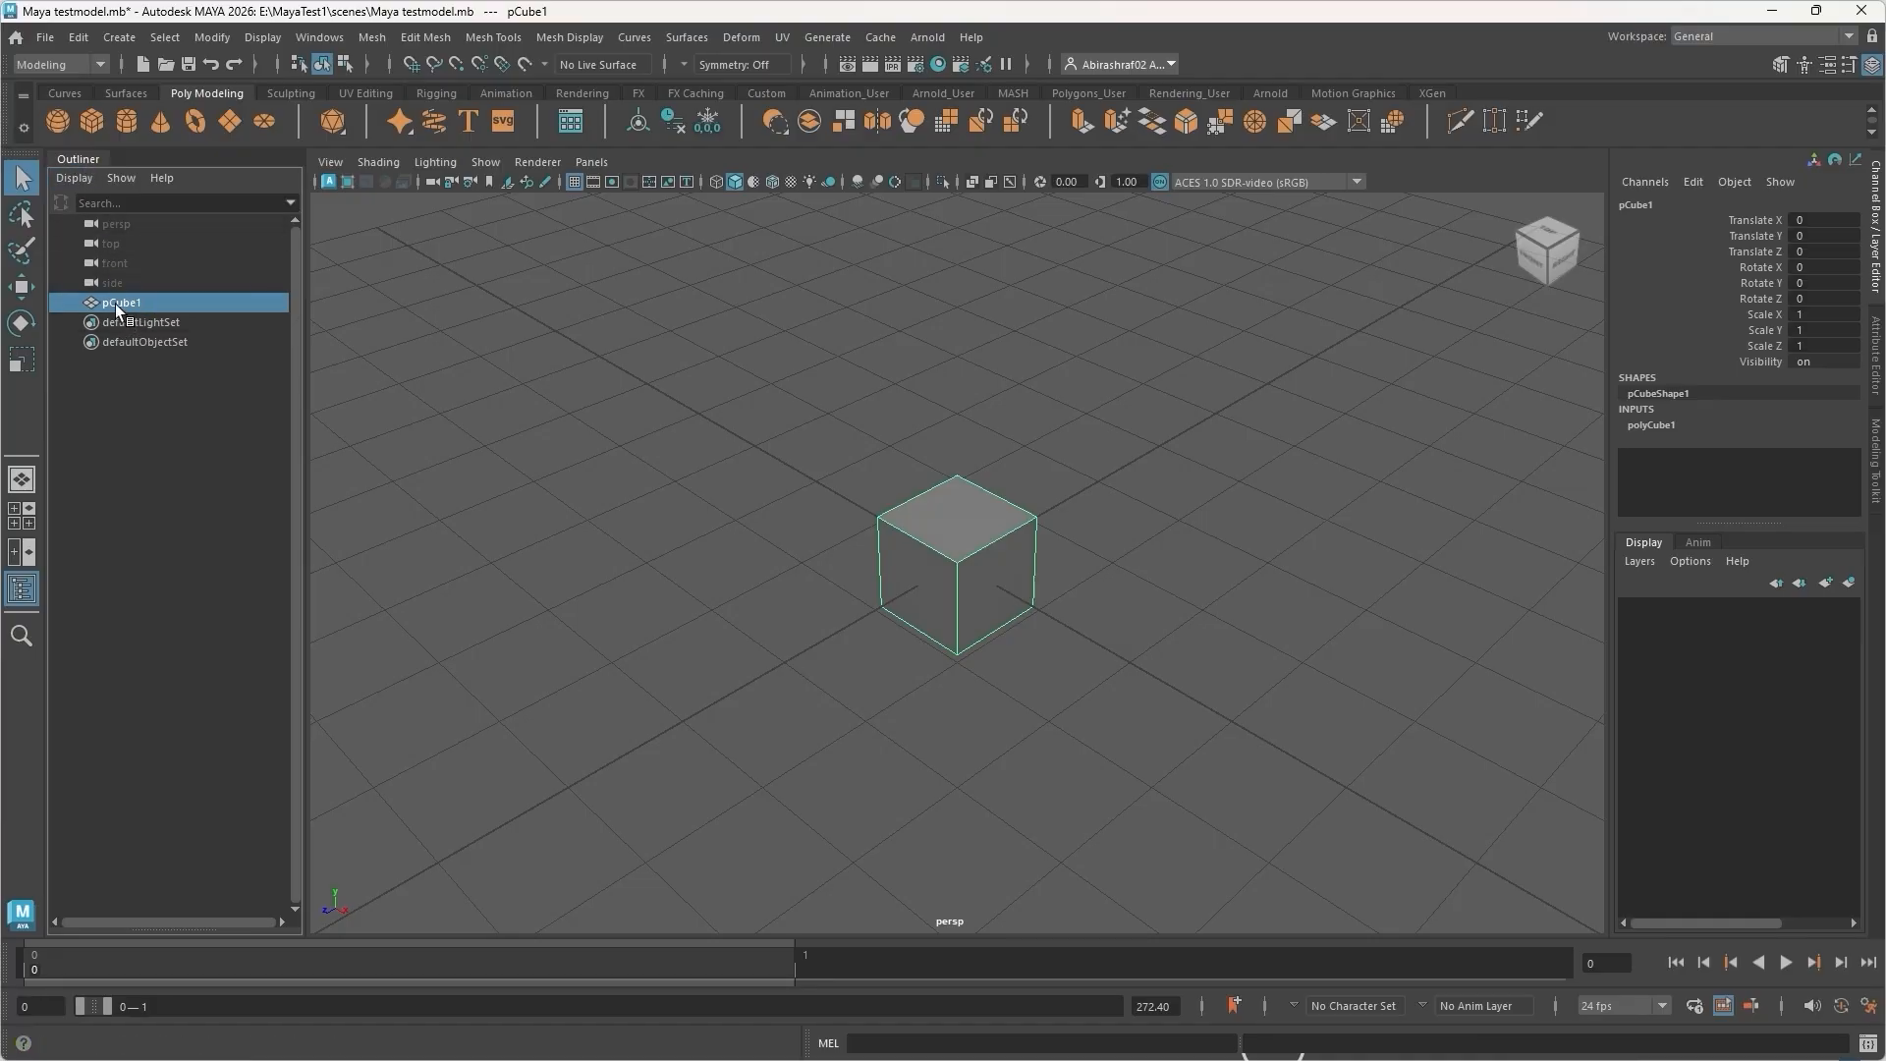
{"action": "double_click", "coordinate": [140, 303]}
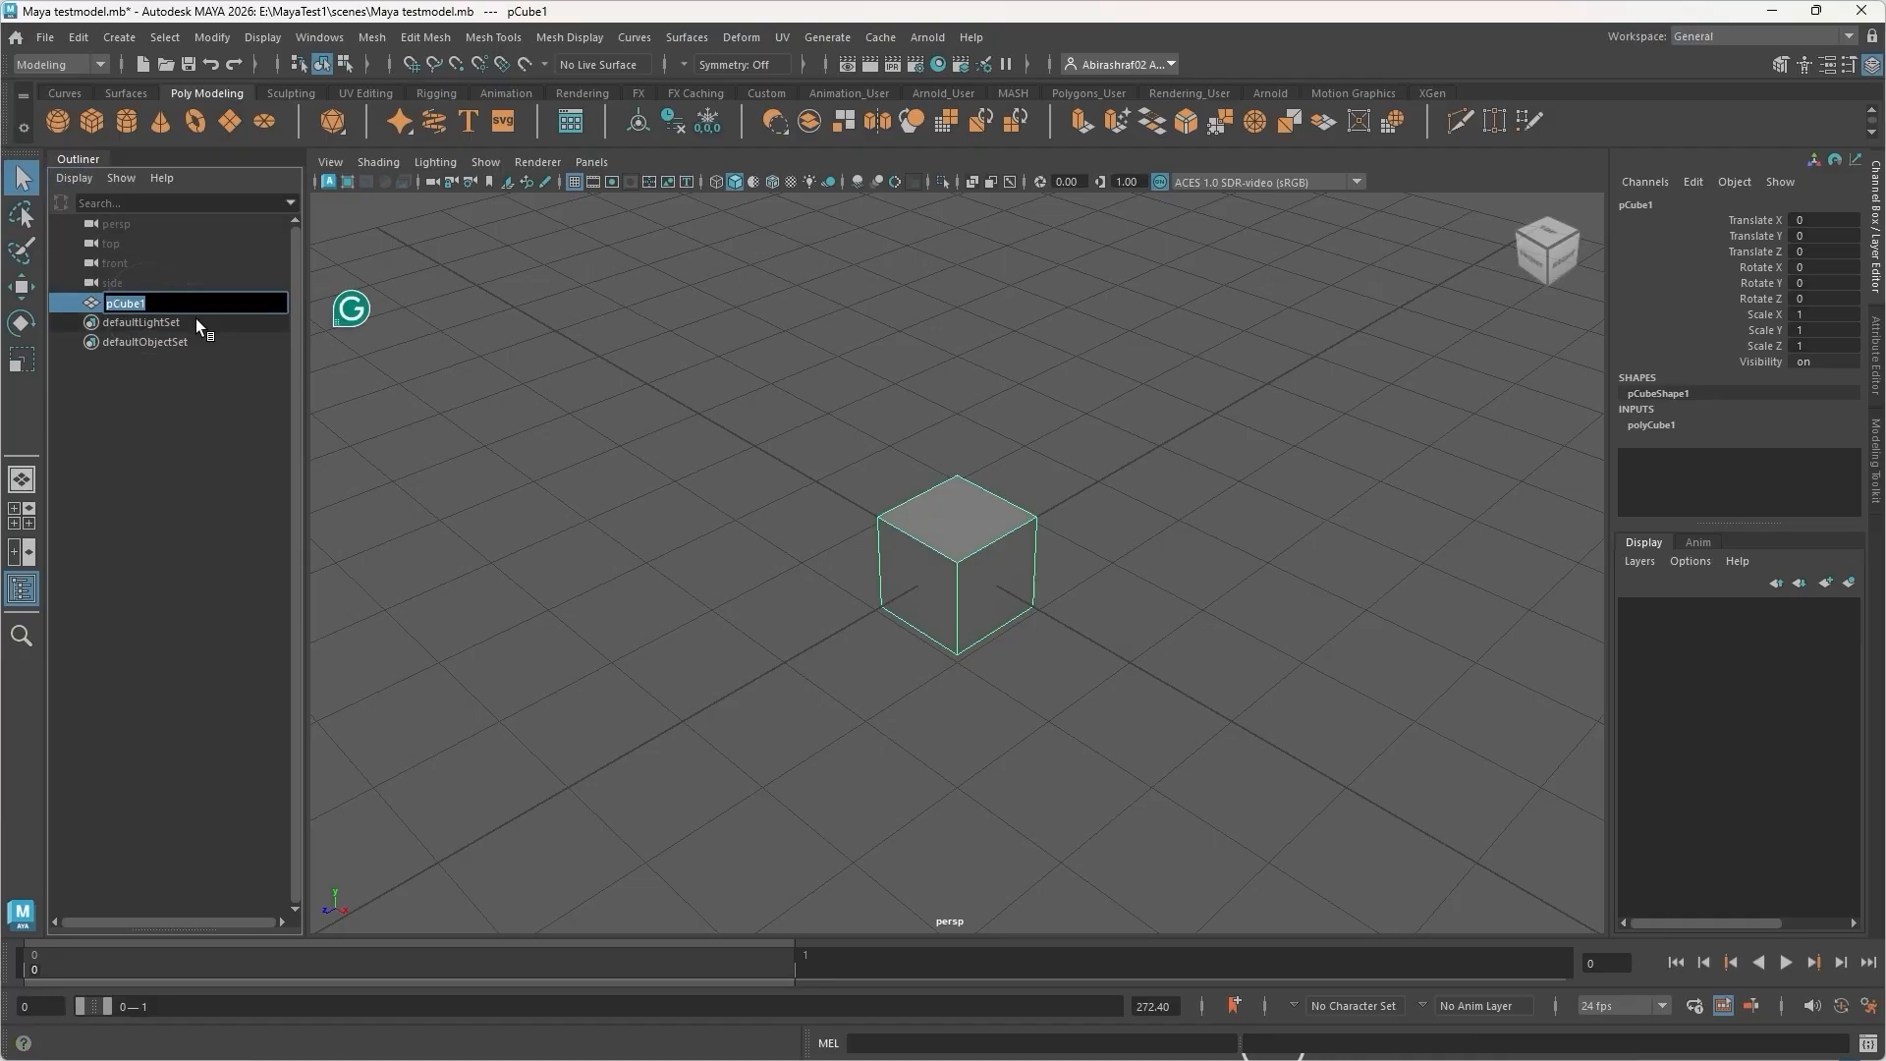
{"action": "key", "text": "Caps_Lock"}
{"action": "type", "text": "BIG "}
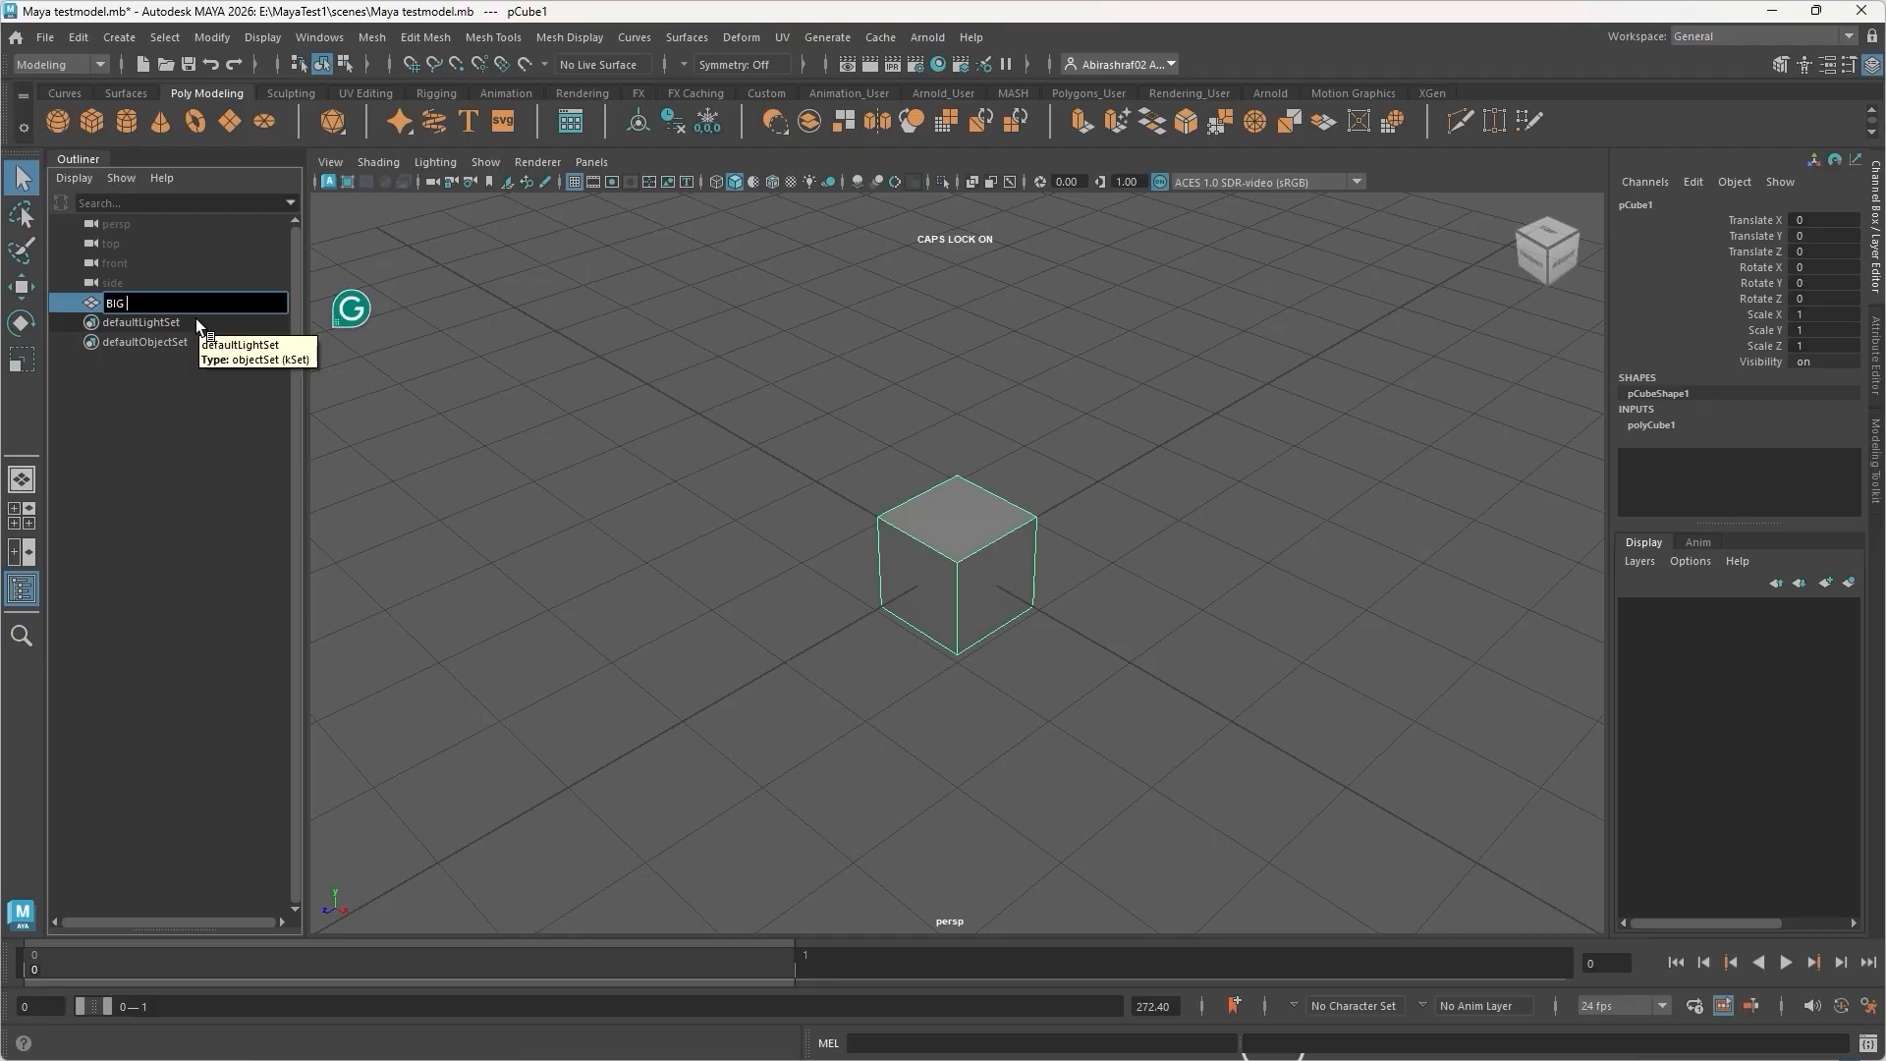
{"action": "type", "text": "CUBE"}
{"action": "key", "text": "Return"}
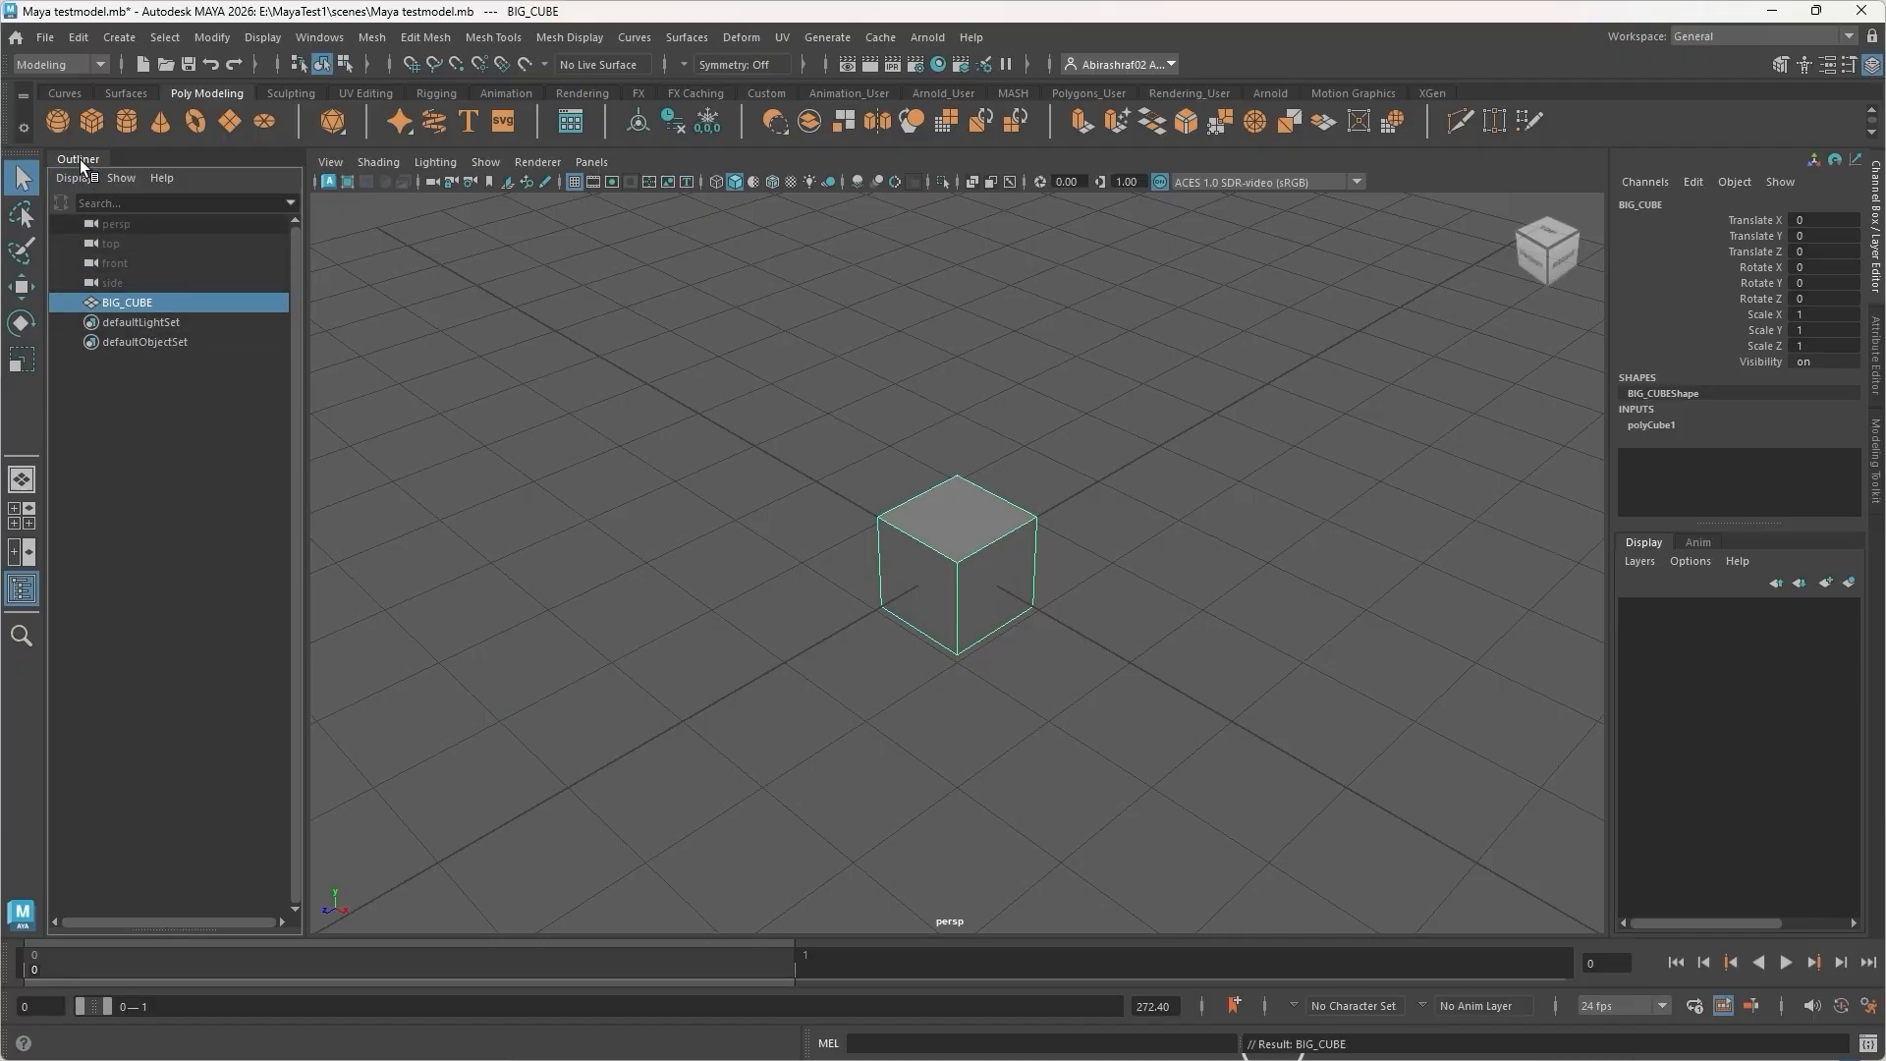
Hide the Outliner and show it again
{"action": "left_click", "coordinate": [22, 590]}
{"action": "left_click", "coordinate": [22, 589]}
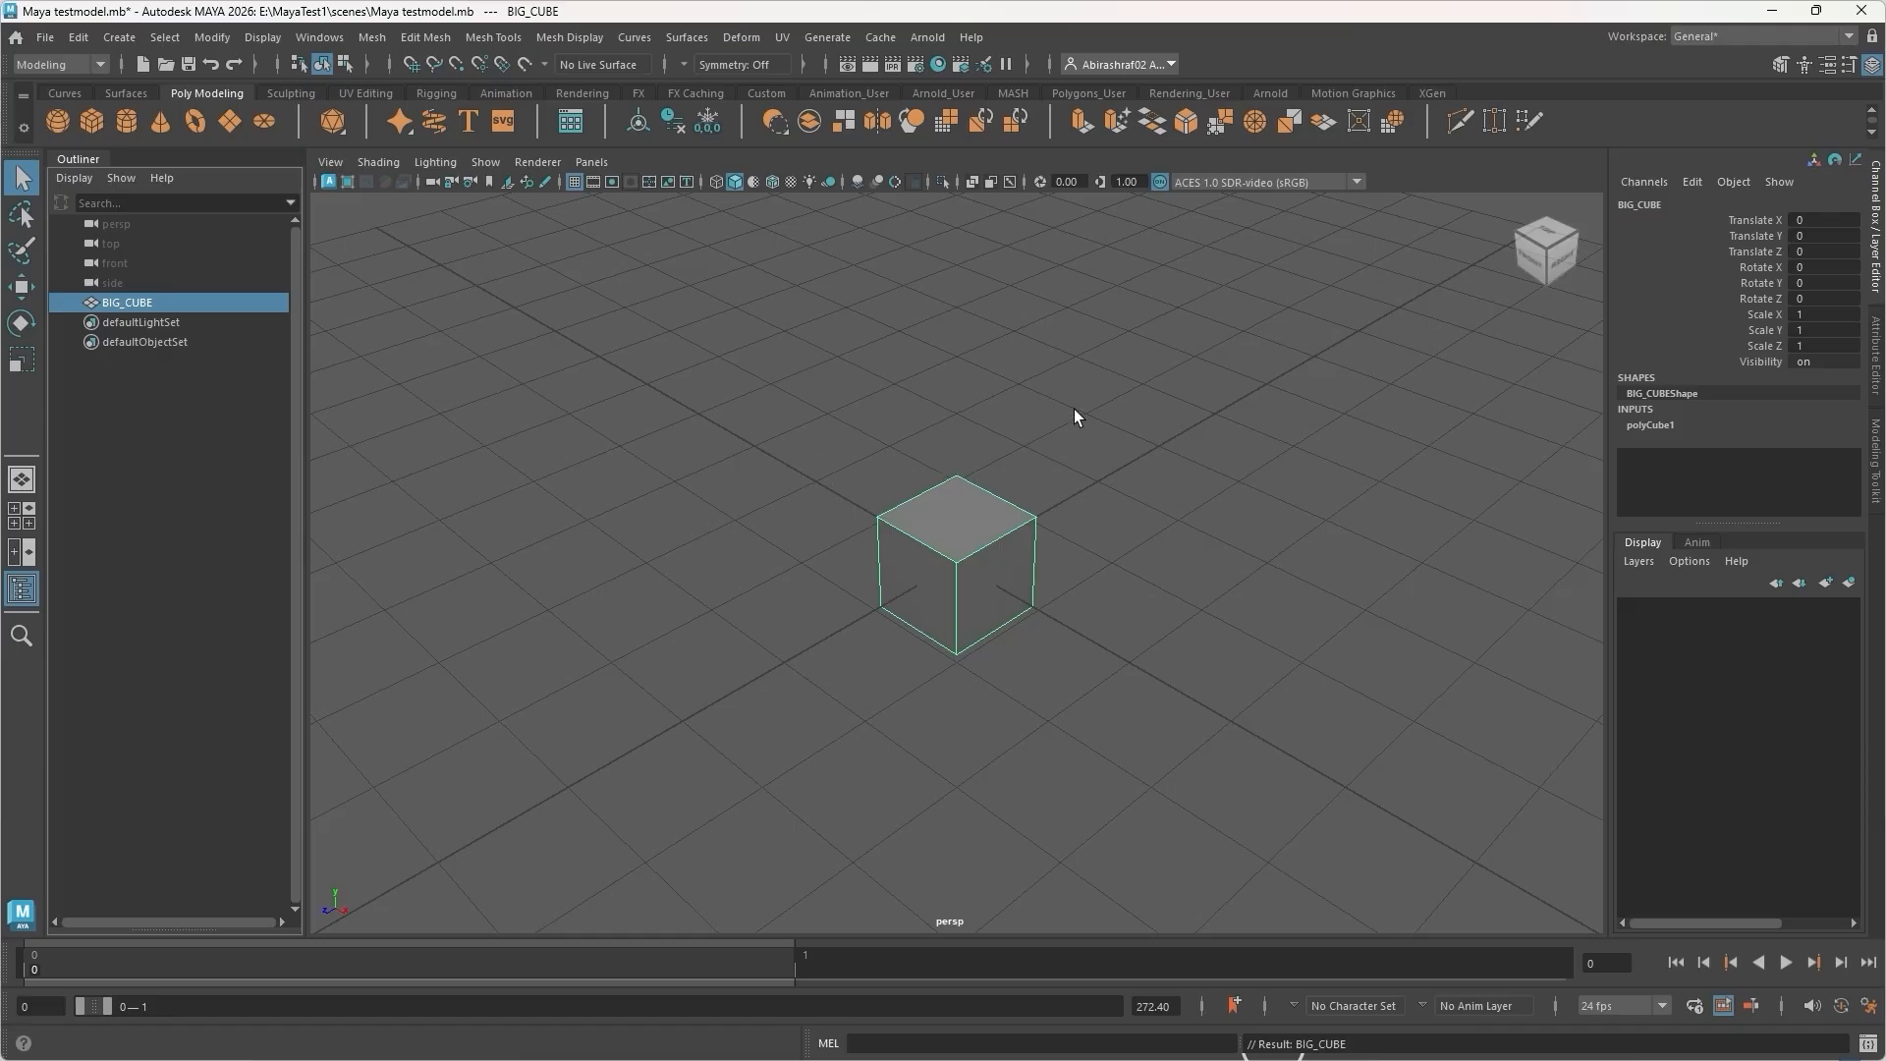
Turn the perspective view's grid off and back on twice, with the cube seen from farther away
{"action": "scroll", "coordinate": [969, 605], "scroll_direction": "down", "scroll_amount": 5}
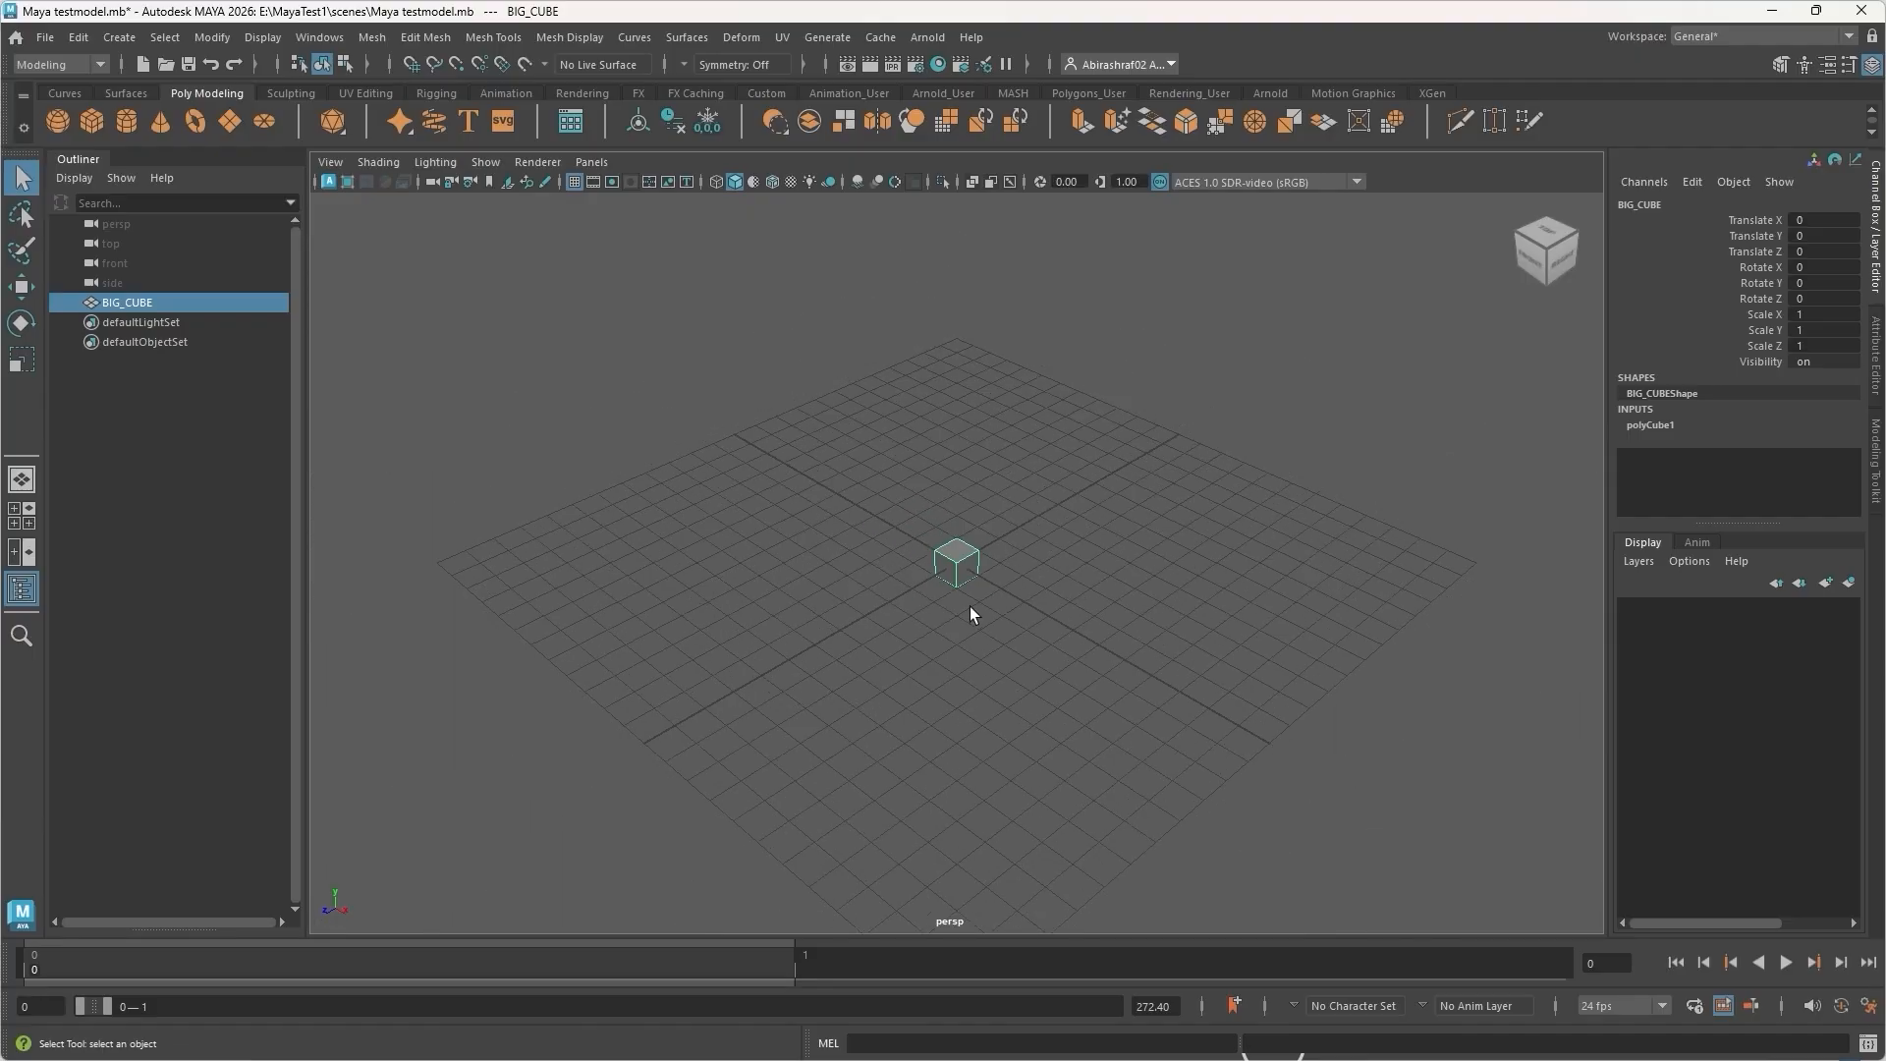
{"action": "scroll", "coordinate": [959, 645], "scroll_direction": "up", "scroll_amount": 8}
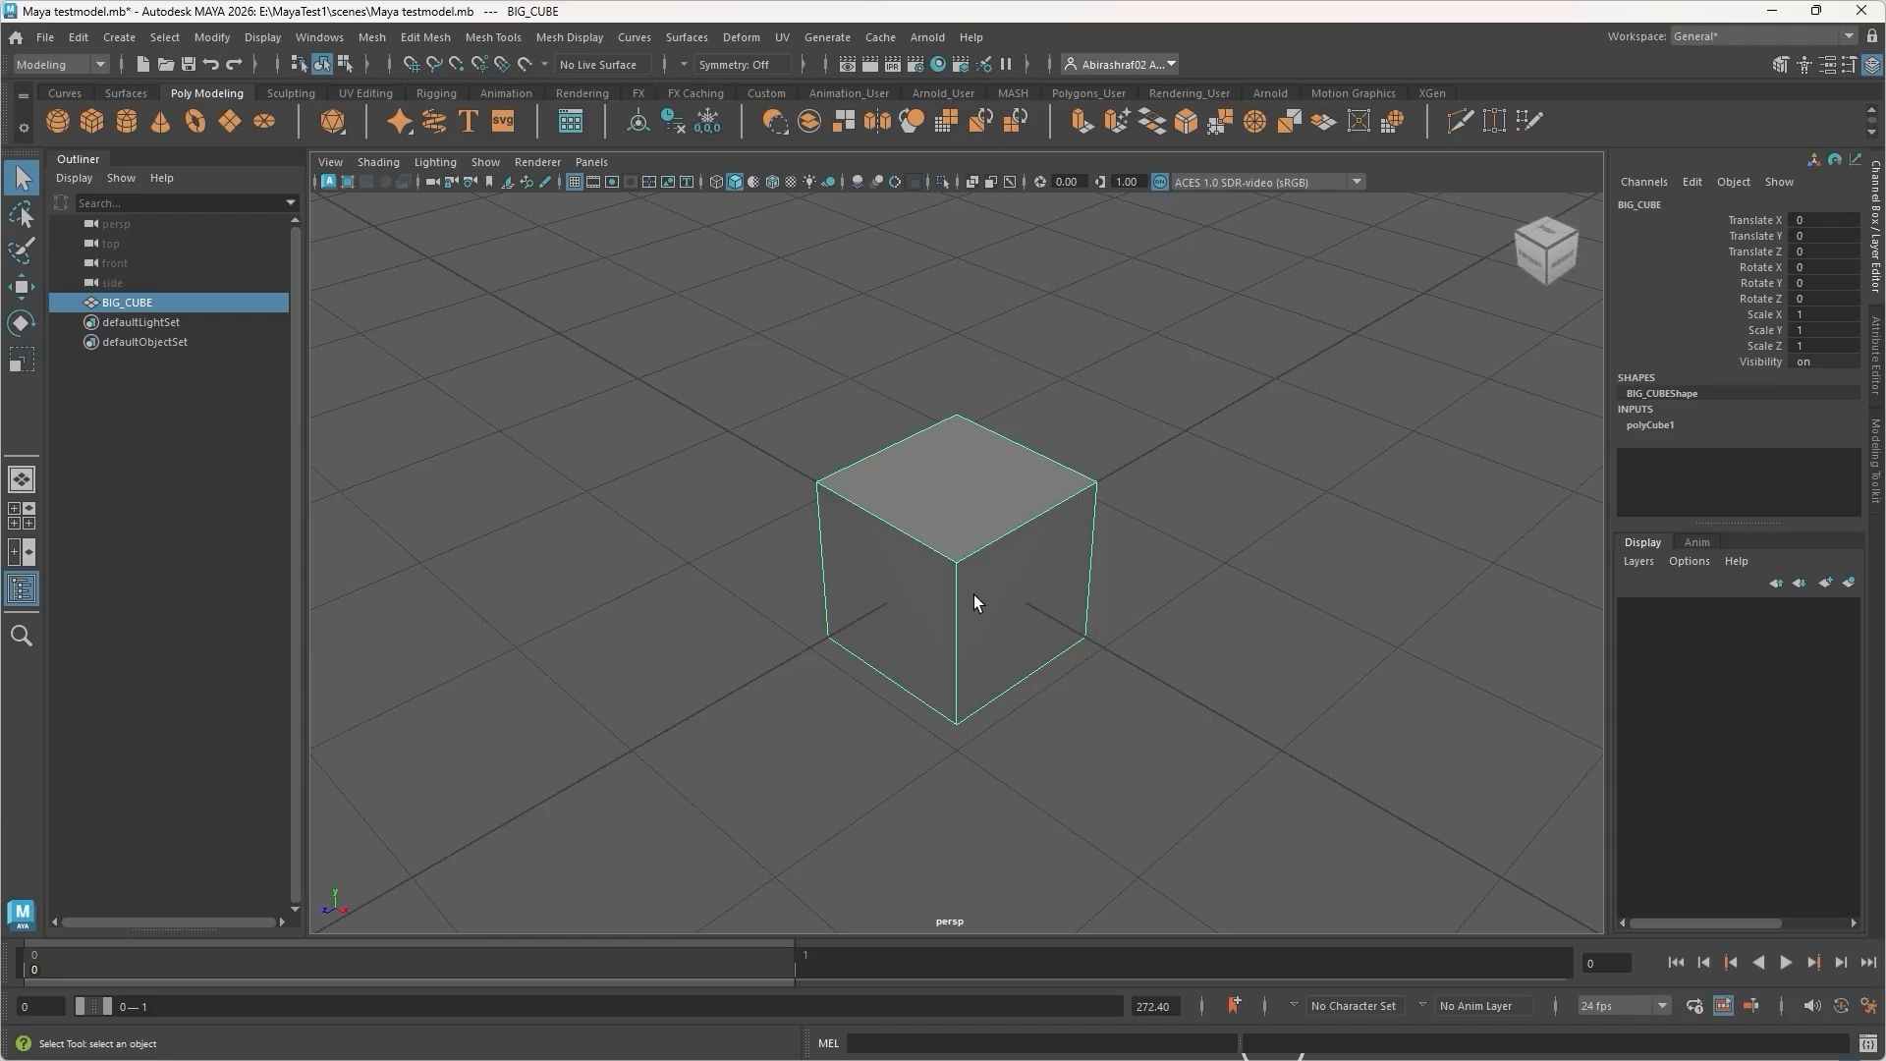
{"action": "scroll", "coordinate": [972, 597], "scroll_direction": "down", "scroll_amount": 5}
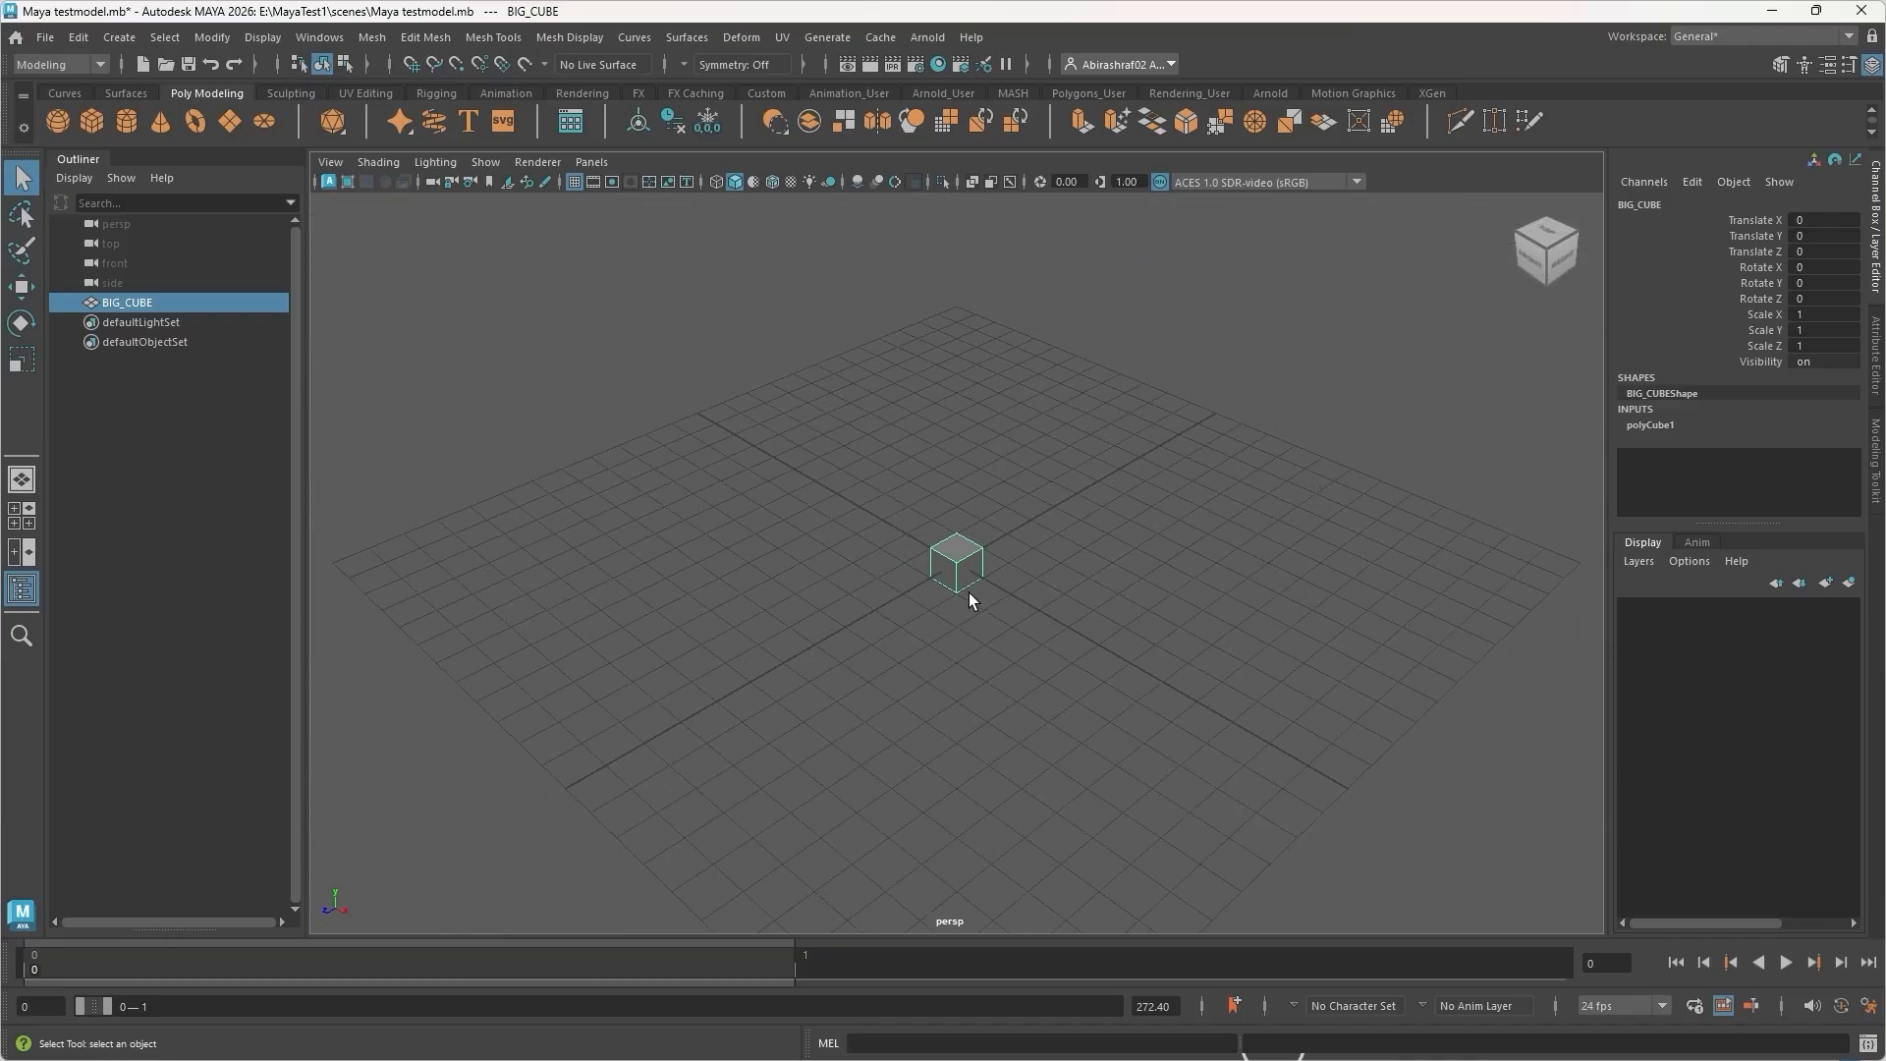
{"action": "left_click", "coordinate": [573, 182]}
{"action": "left_click", "coordinate": [573, 182]}
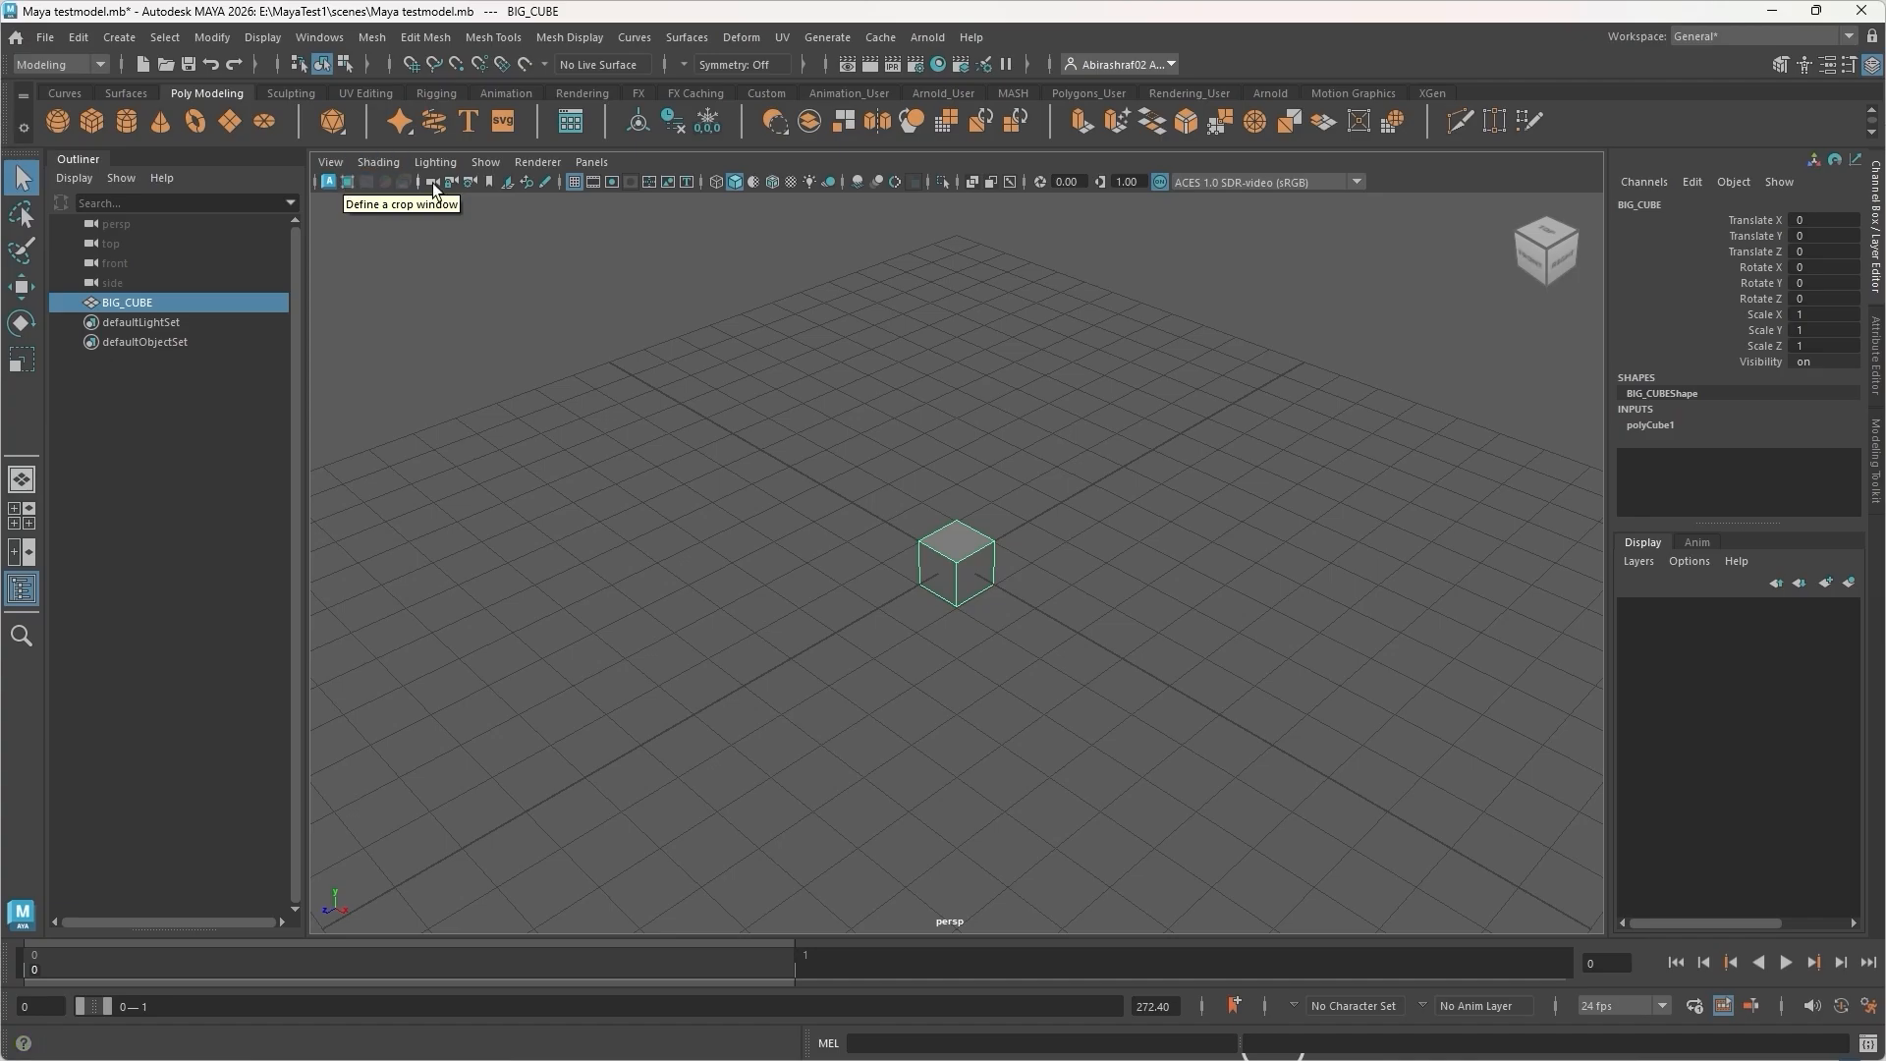
{"action": "left_click", "coordinate": [577, 184]}
{"action": "left_click", "coordinate": [578, 184]}
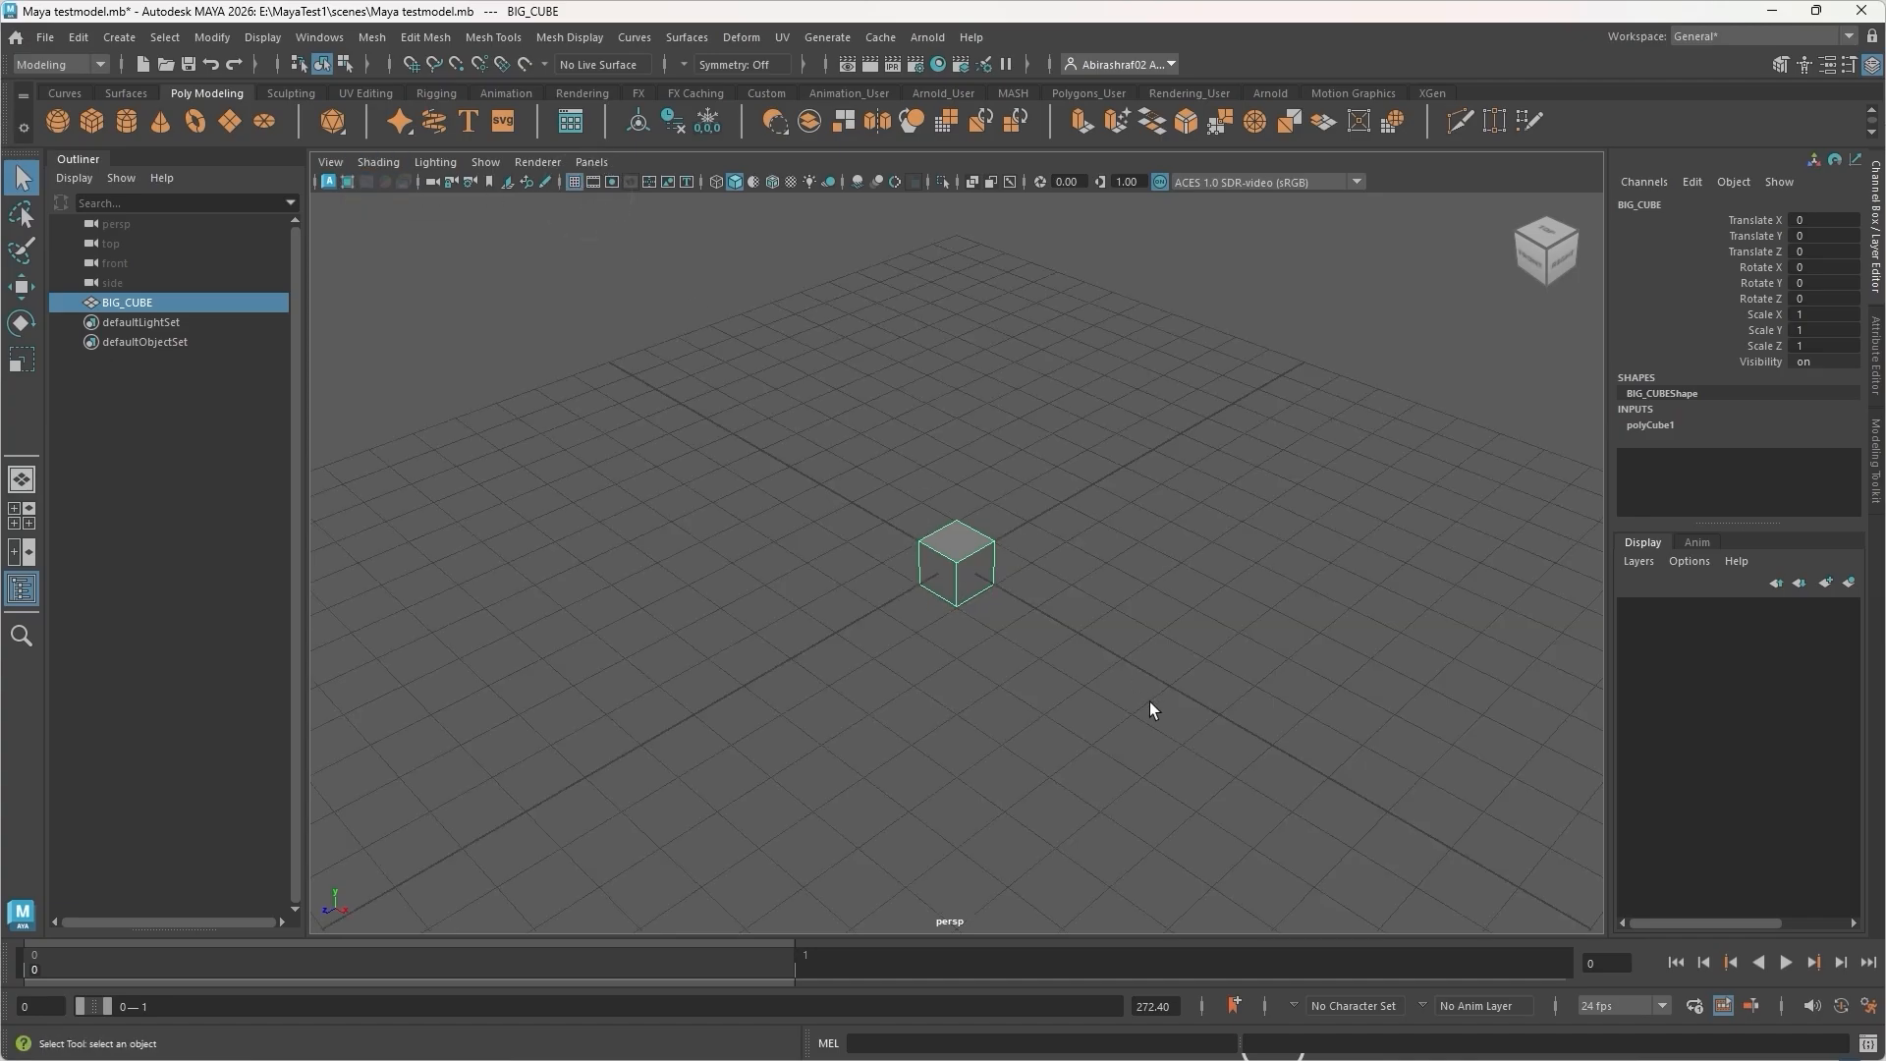